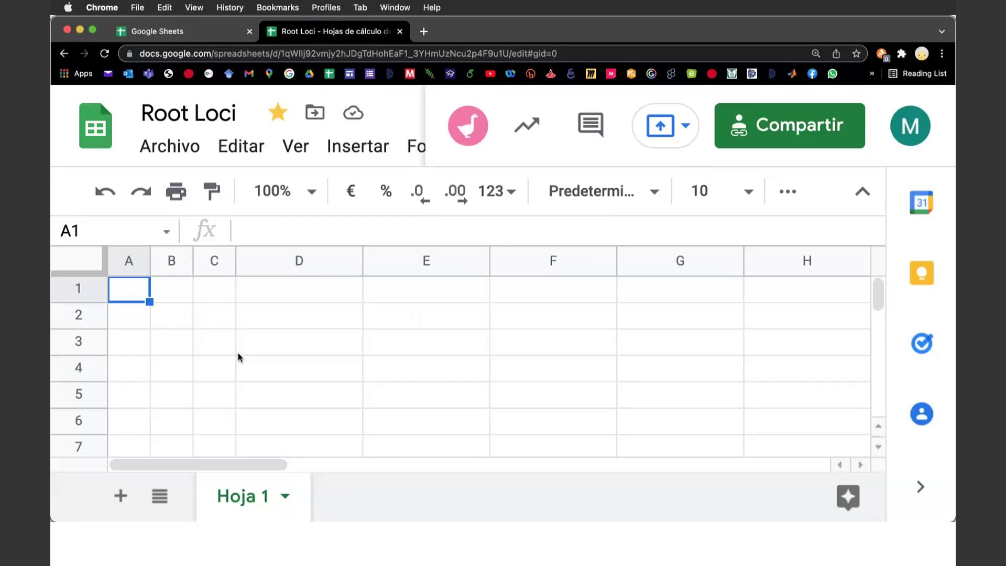
Enter the coefficients 7, 2 and 15 across cells A1:C1.
click(162, 287)
click(140, 290)
text(7)
key(Tab)
key(Tab)
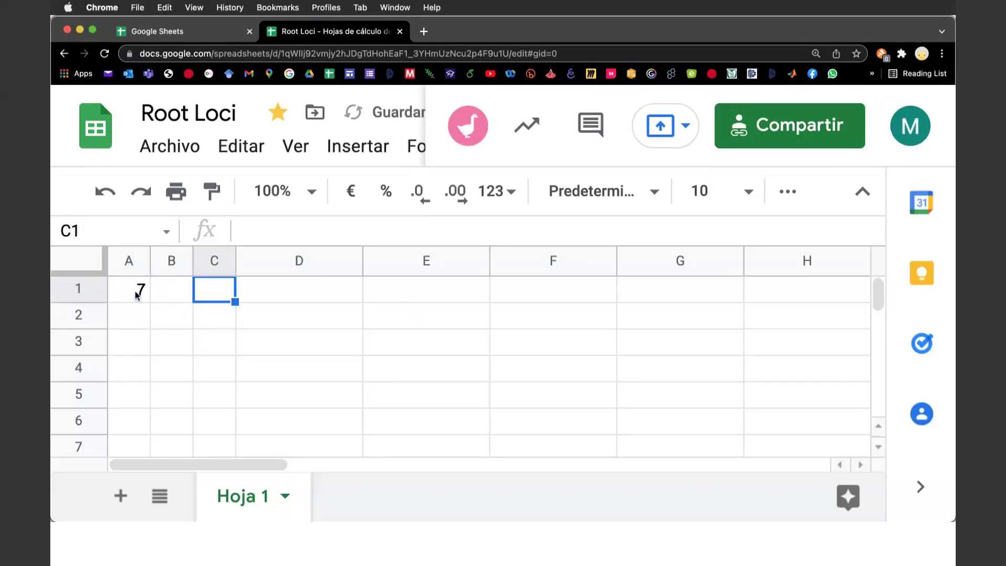
key(Left)
text(2)
key(Tab)
text(15)
key(Tab)
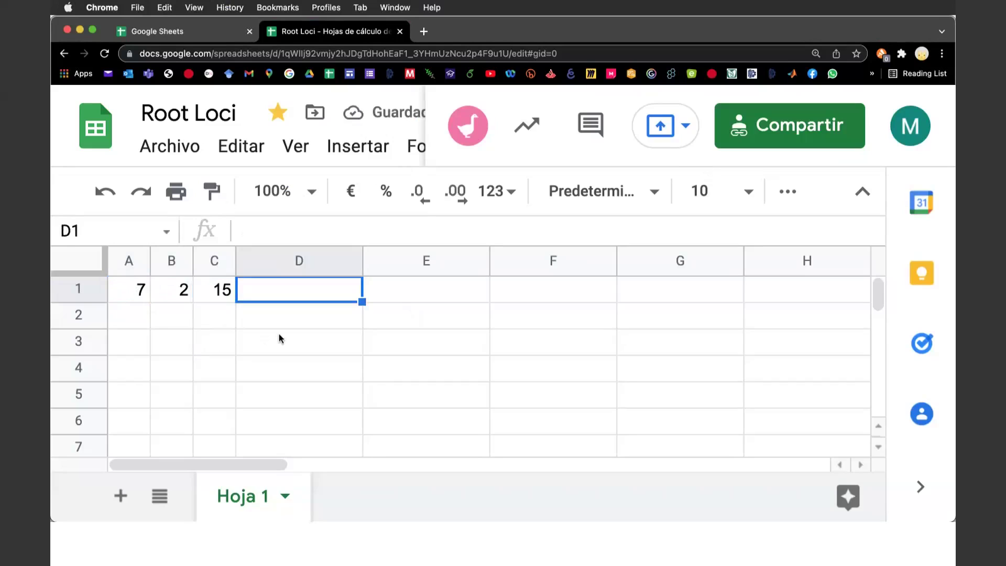
Insert a row above the values and label the columns a, b and c.
right_click(93, 292)
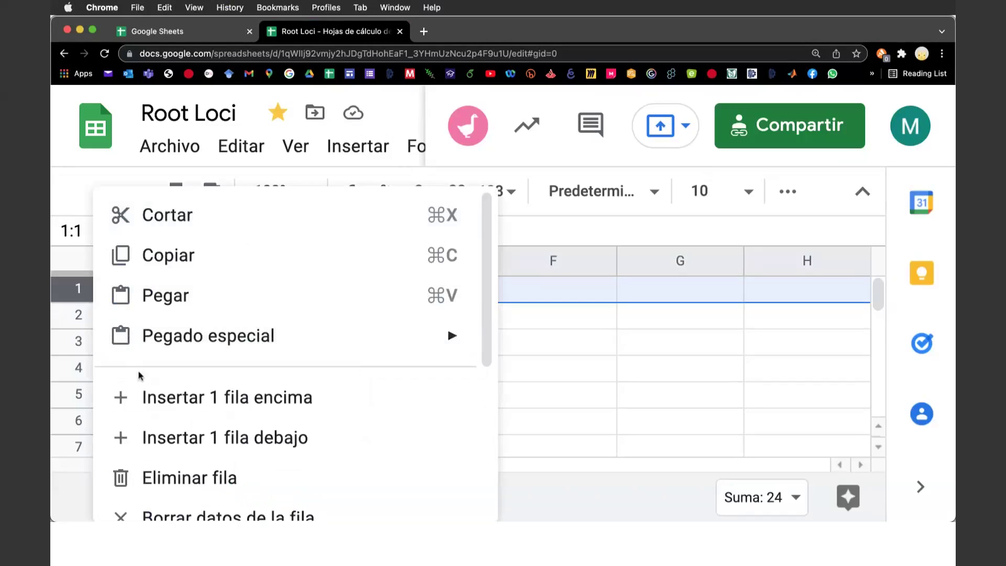
click(147, 397)
click(134, 296)
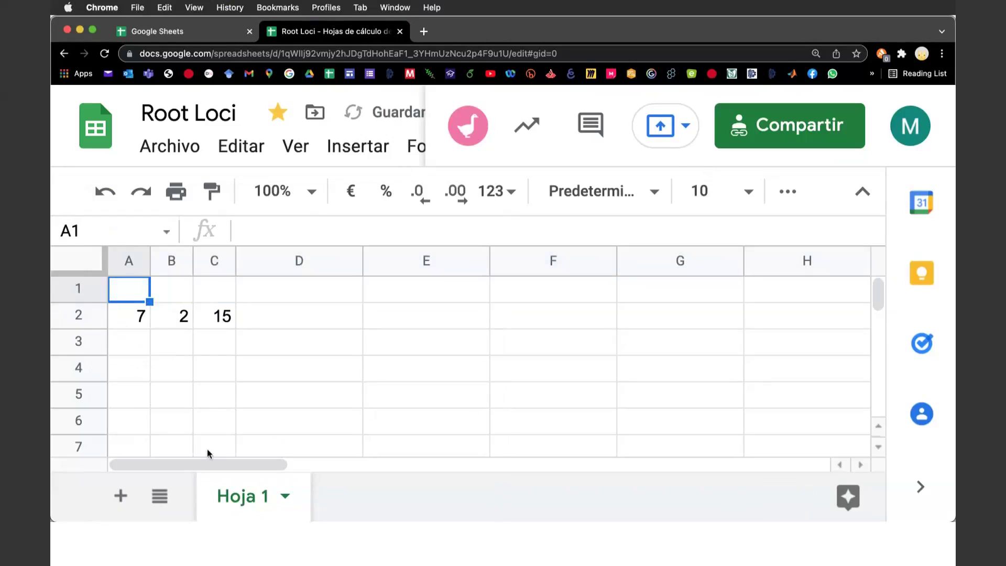
text(a)
key(Tab)
text(b)
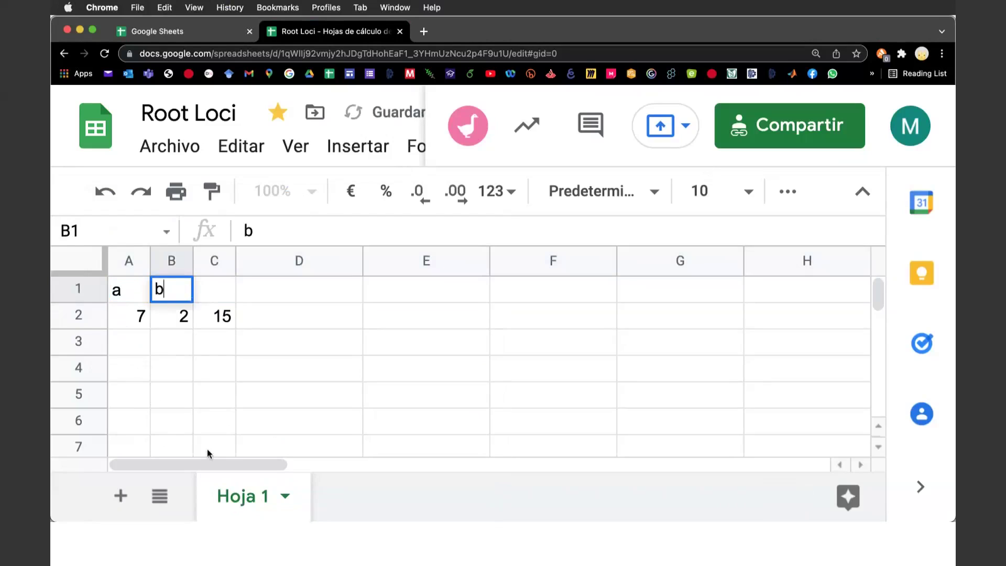
key(Tab)
text(c)
key(Tab)
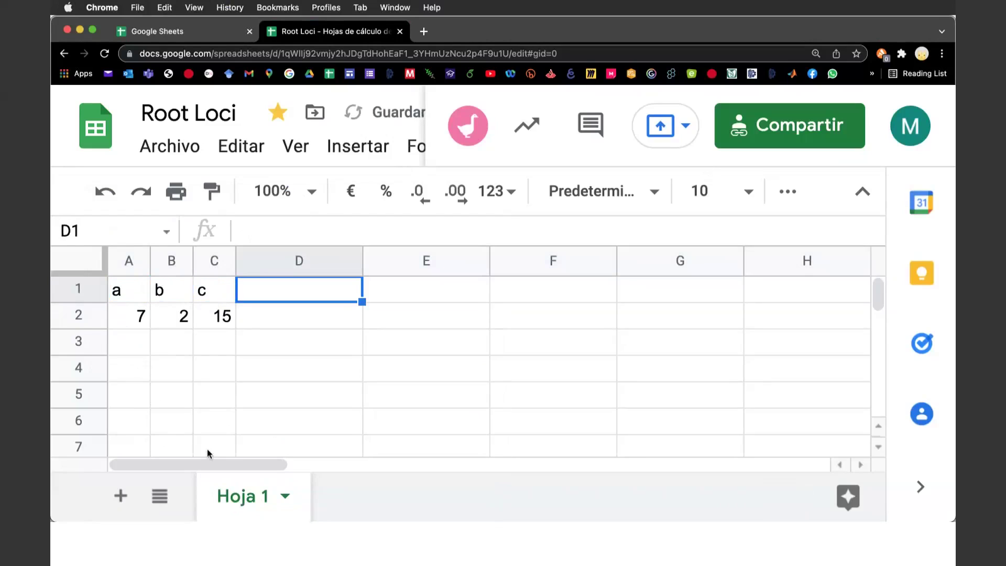
Enter the heading d=b^2-4ac in cell D1.
click(140, 314)
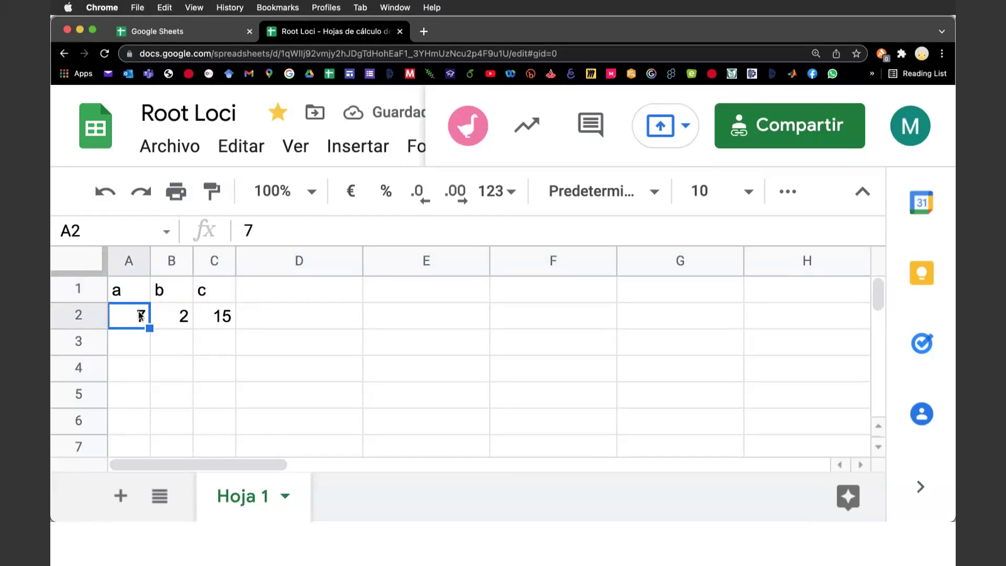
click(175, 317)
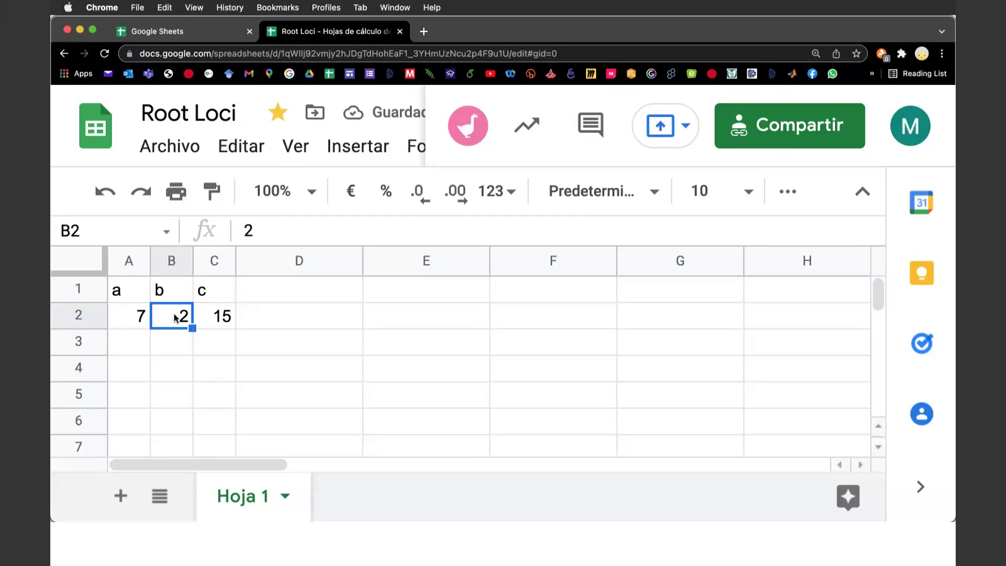
click(219, 315)
click(272, 289)
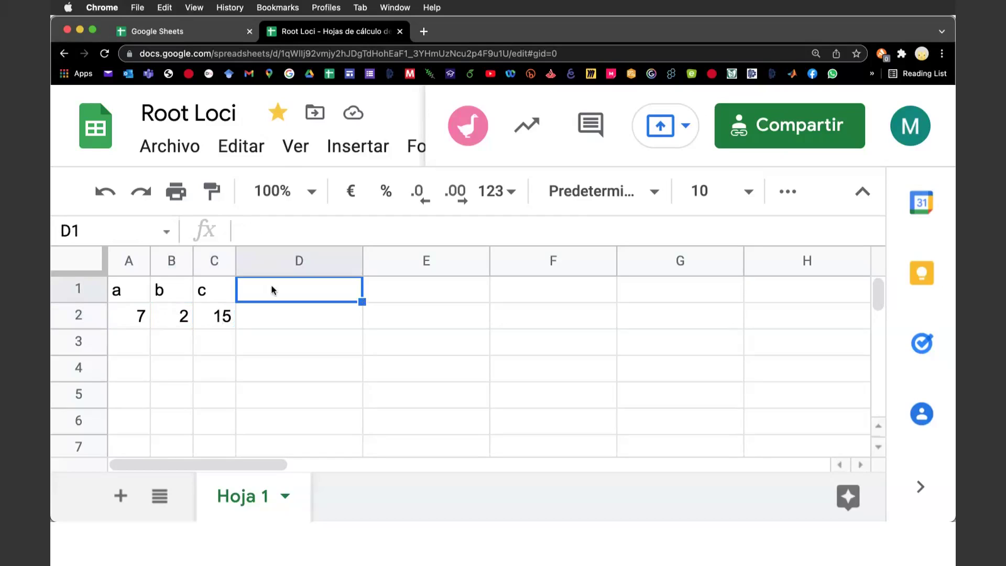
text(d)
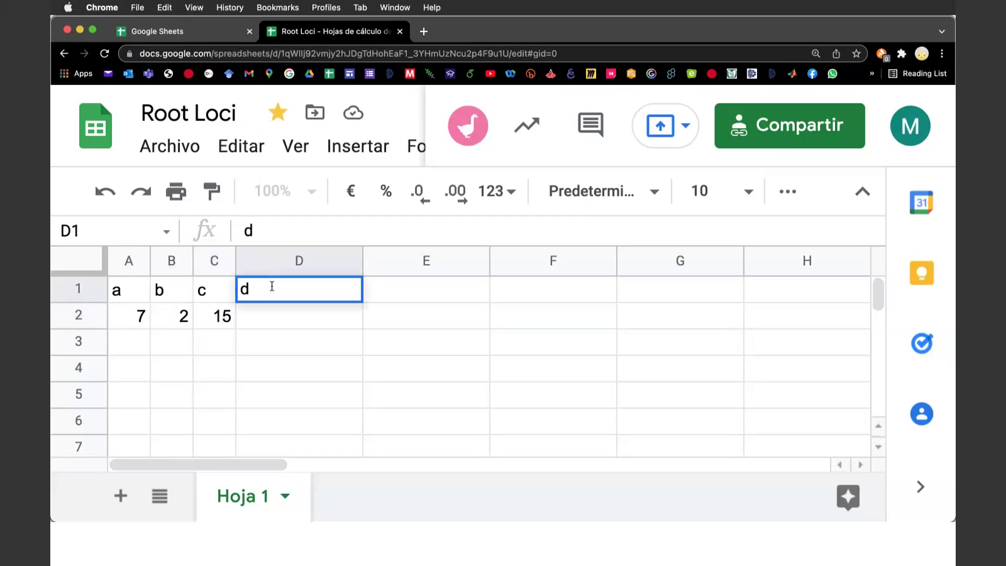
text(=)
text(b^2)
text(-)
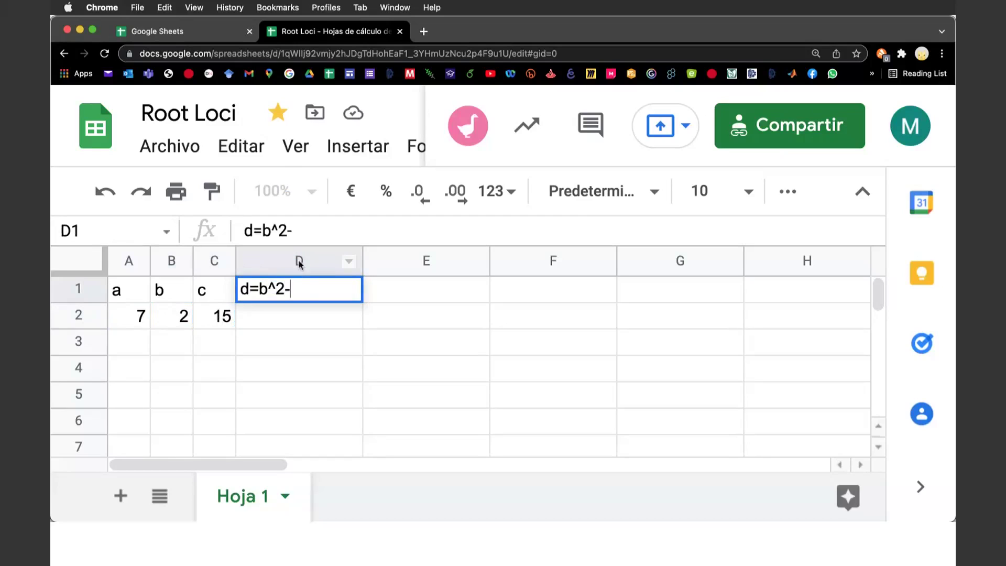
text(4ac)
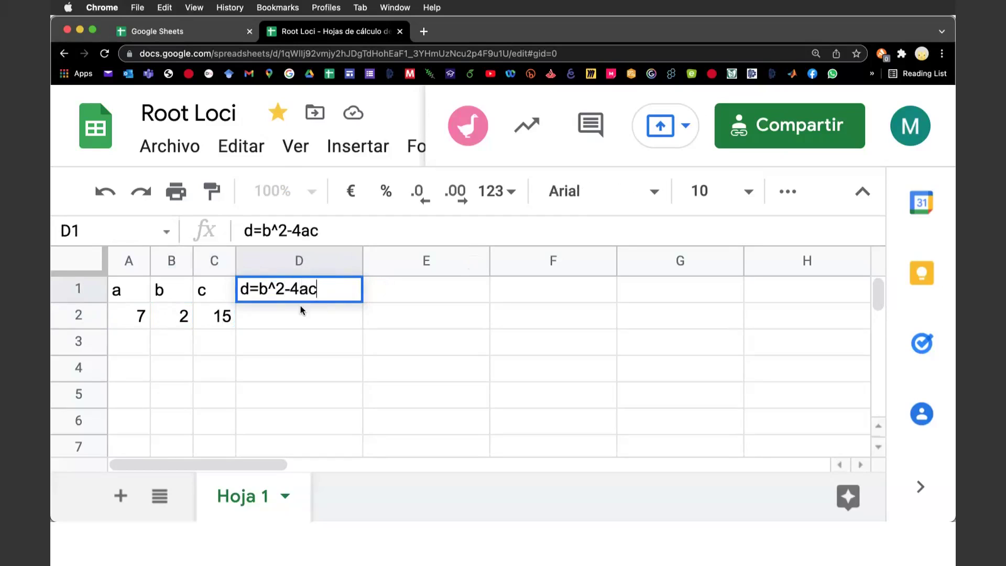
key(Return)
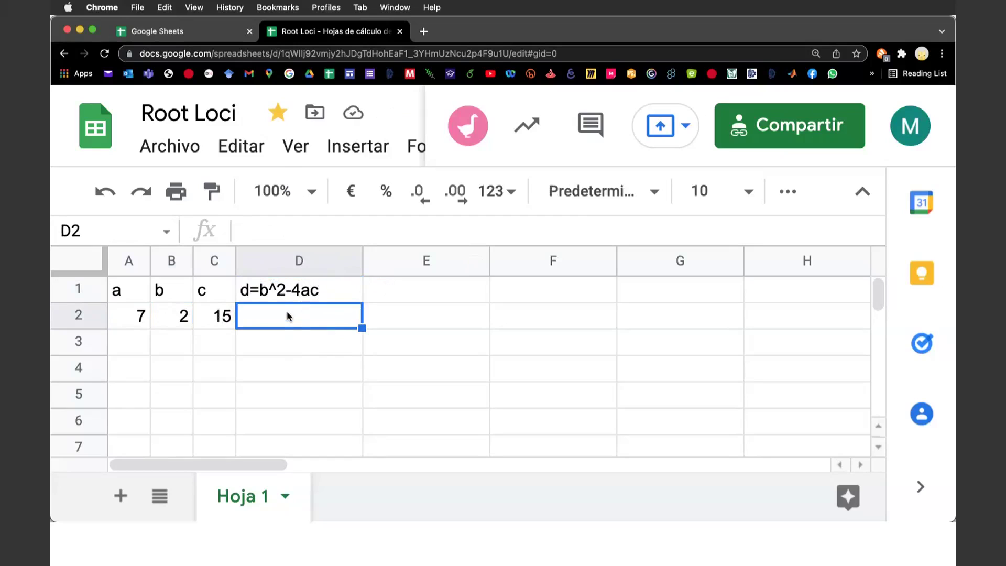
Enter =B2^2-4*A2*C2 in D2 to get the discriminant -416.
text(=)
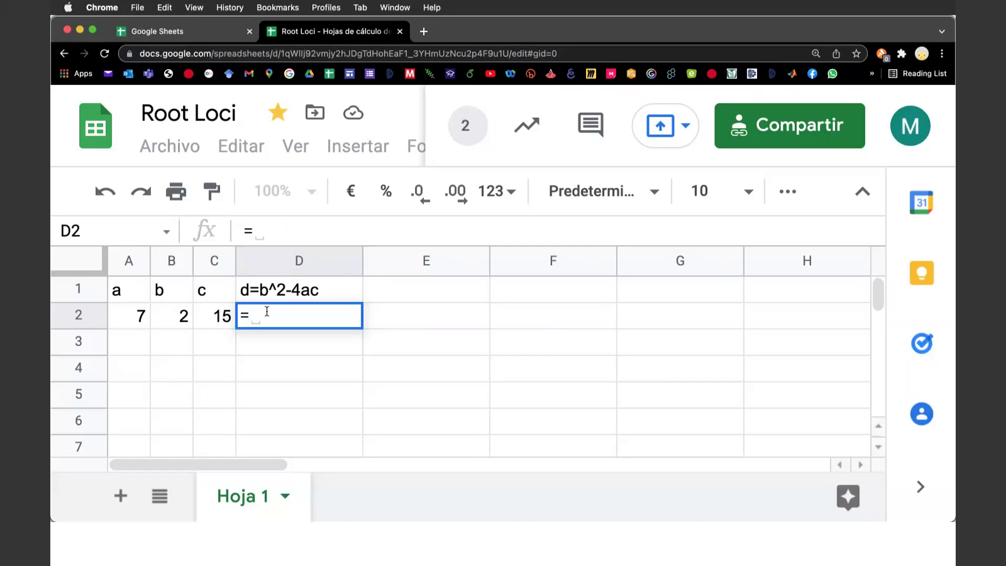
click(177, 319)
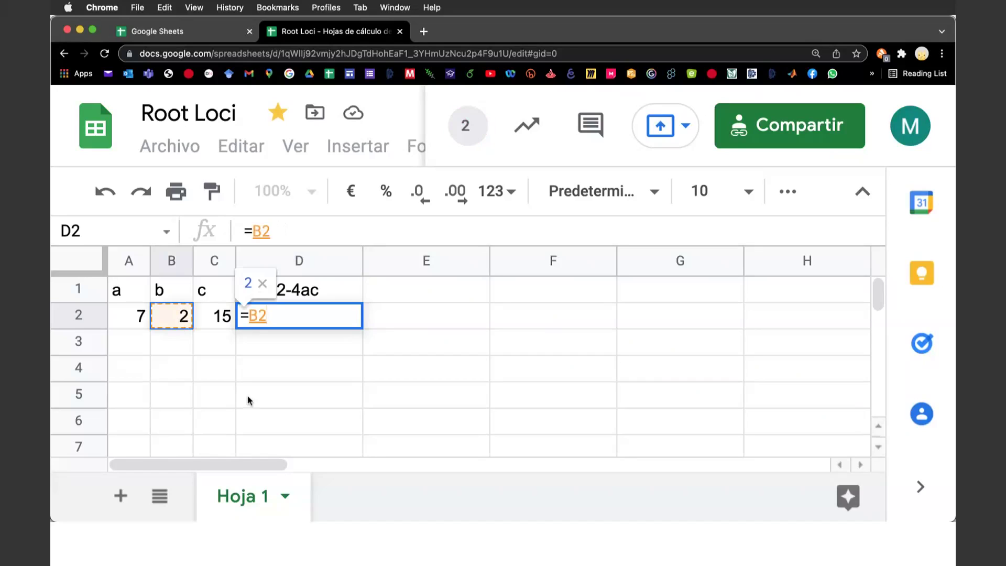
text(^)
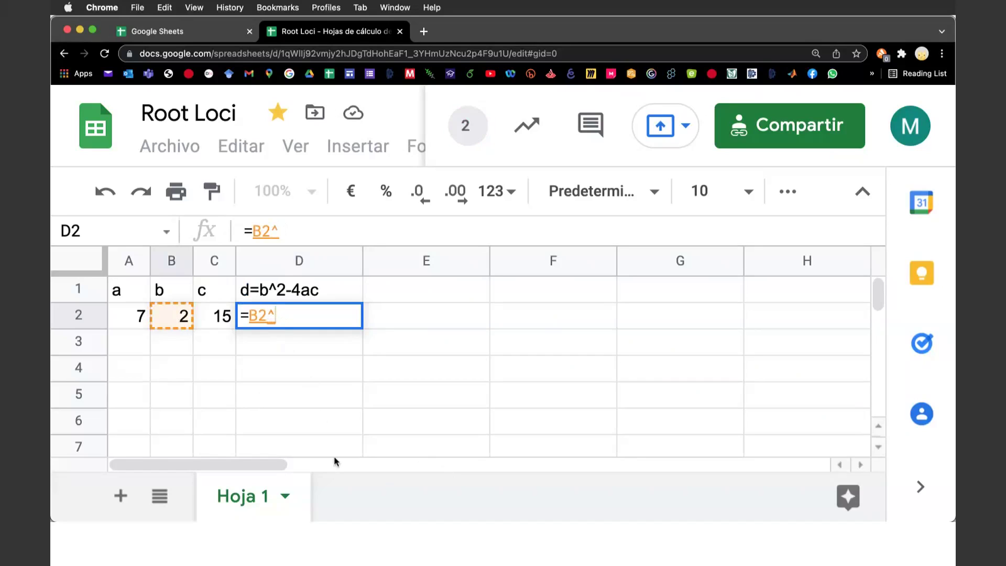
text(2-)
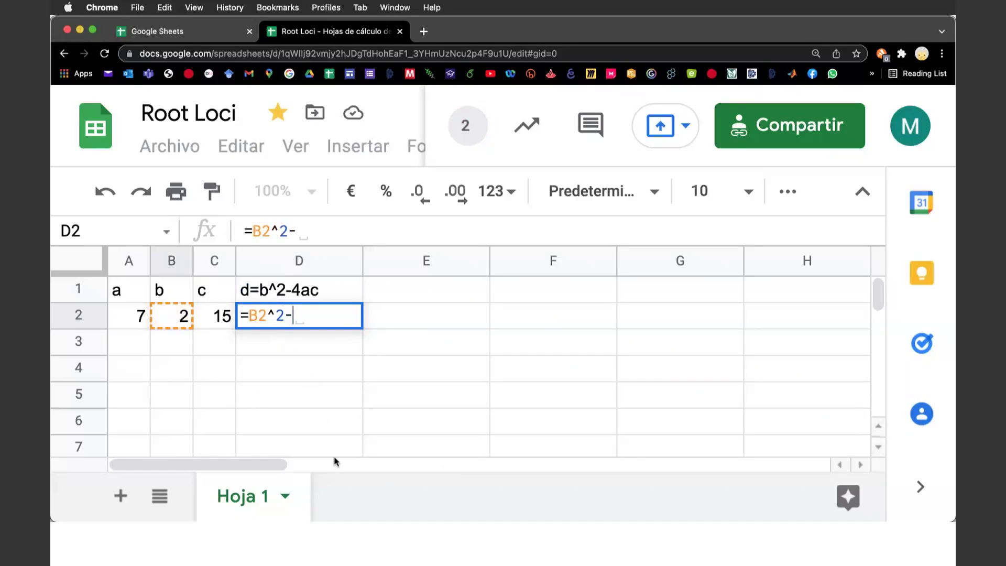
text(4)
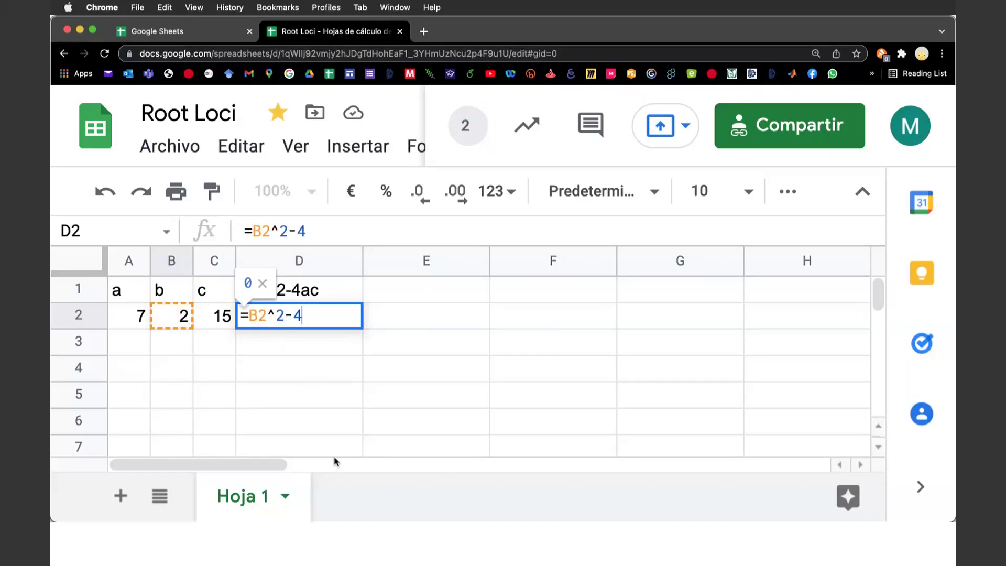
text(*a)
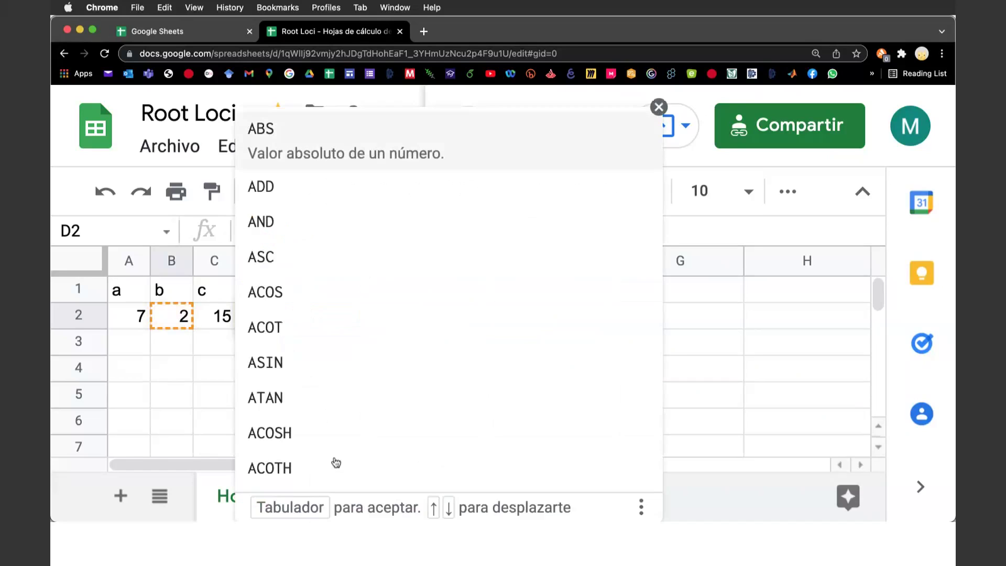
key(BackSpace)
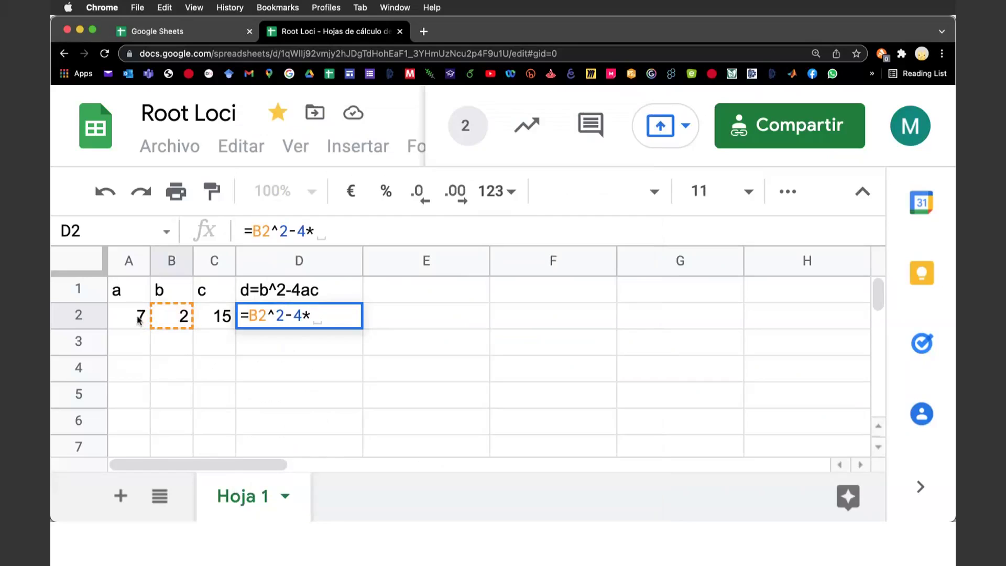
click(139, 321)
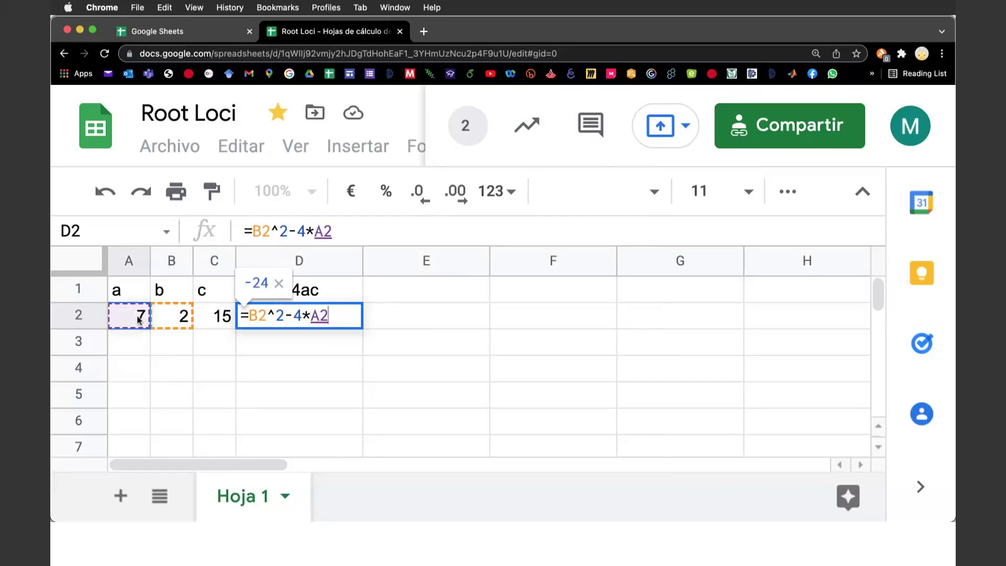
text(*)
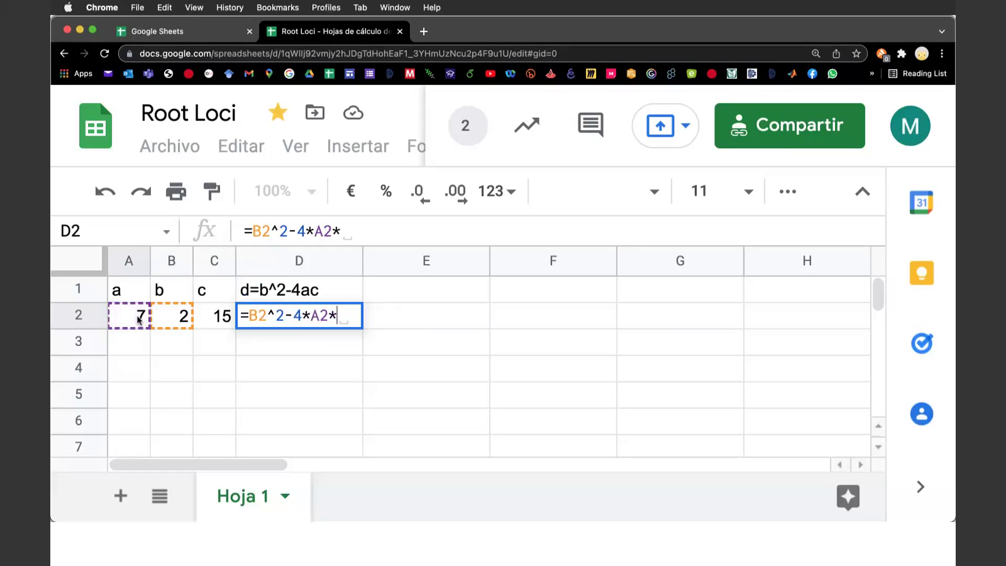
click(222, 316)
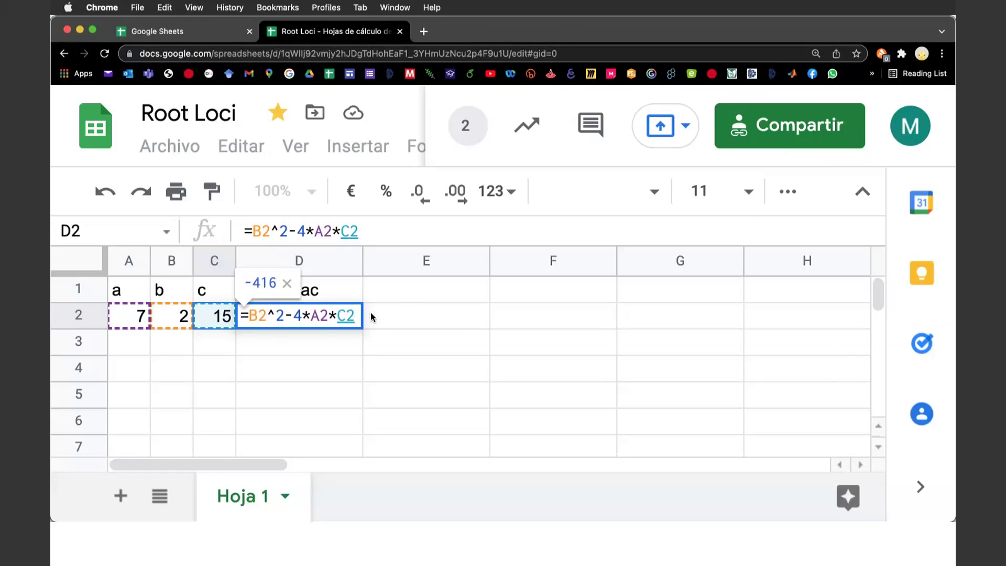
key(Return)
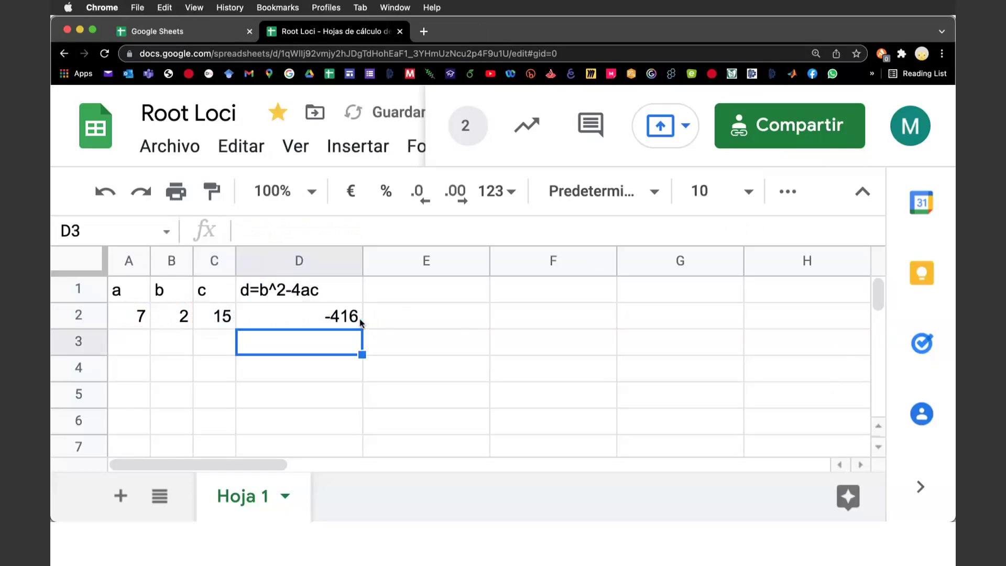
Widen column D and begin editing D2's formula.
click(321, 314)
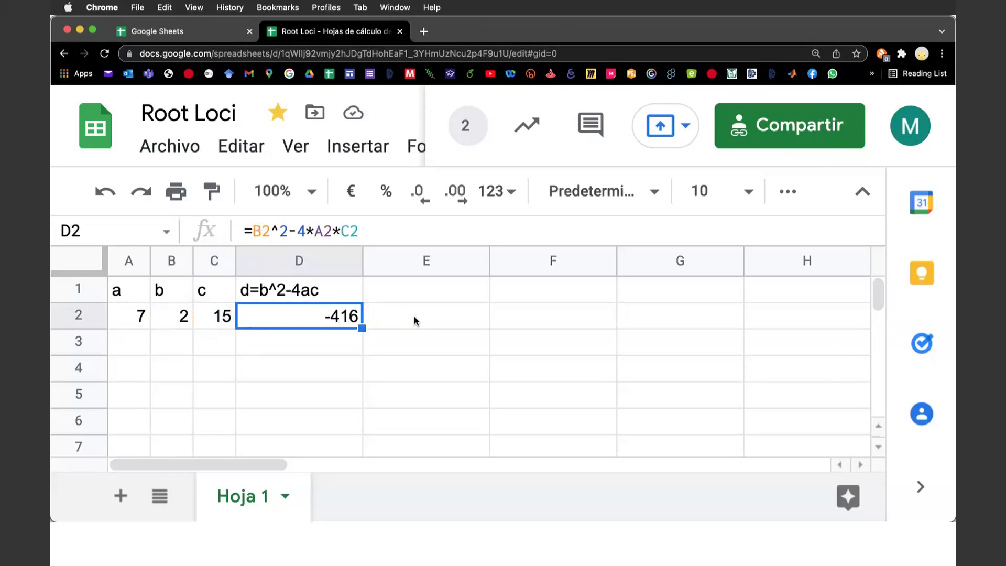
click(412, 289)
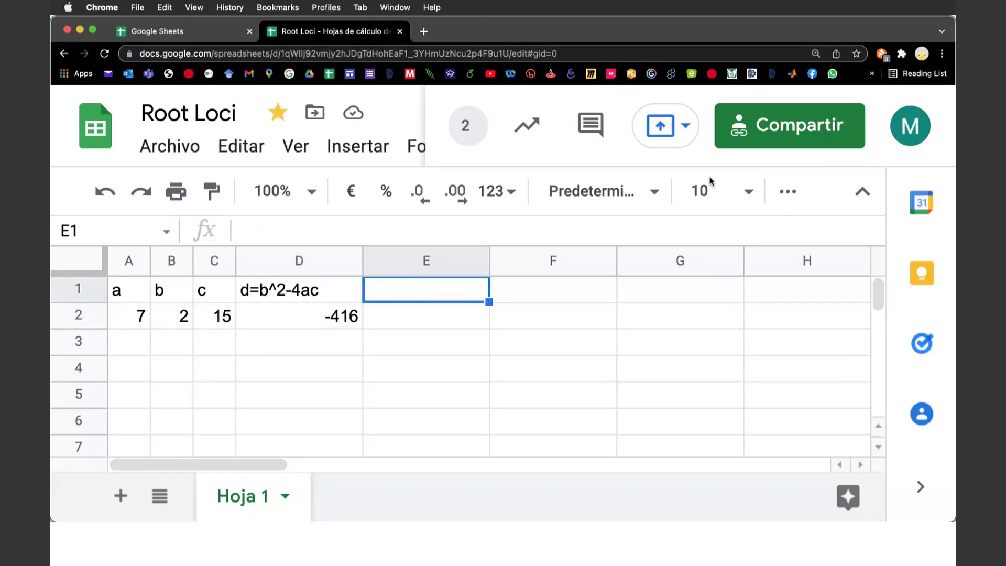
click(322, 317)
drag(364, 256, 424, 257)
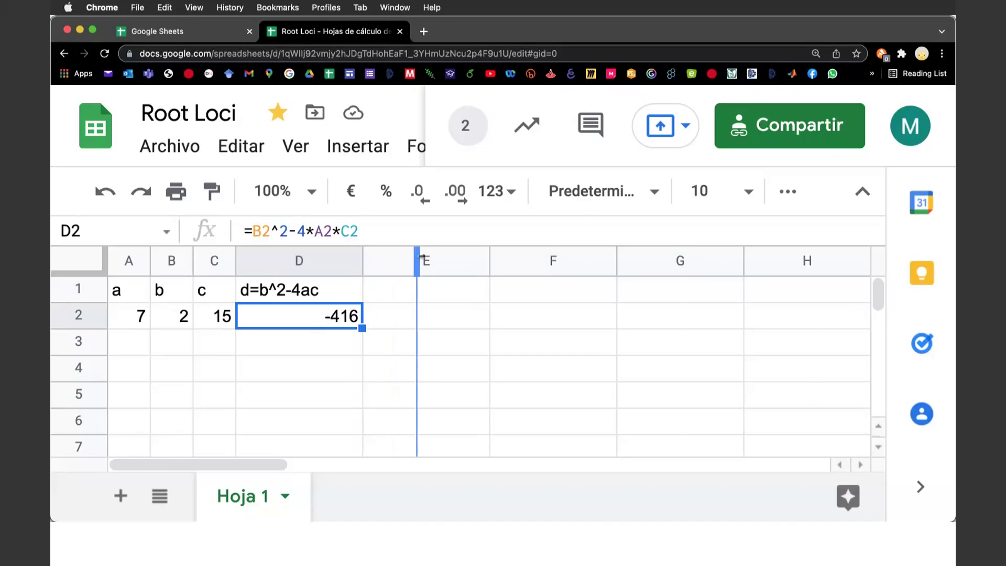
click(380, 232)
Rebuild D2's formula as =B2^2-4*A2*C2, again returning -416.
key(BackSpace)
key(BackSpace)
key(BackSpace)
key(BackSpace)
key(BackSpace)
key(BackSpace)
key(BackSpace)
key(BackSpace)
key(BackSpace)
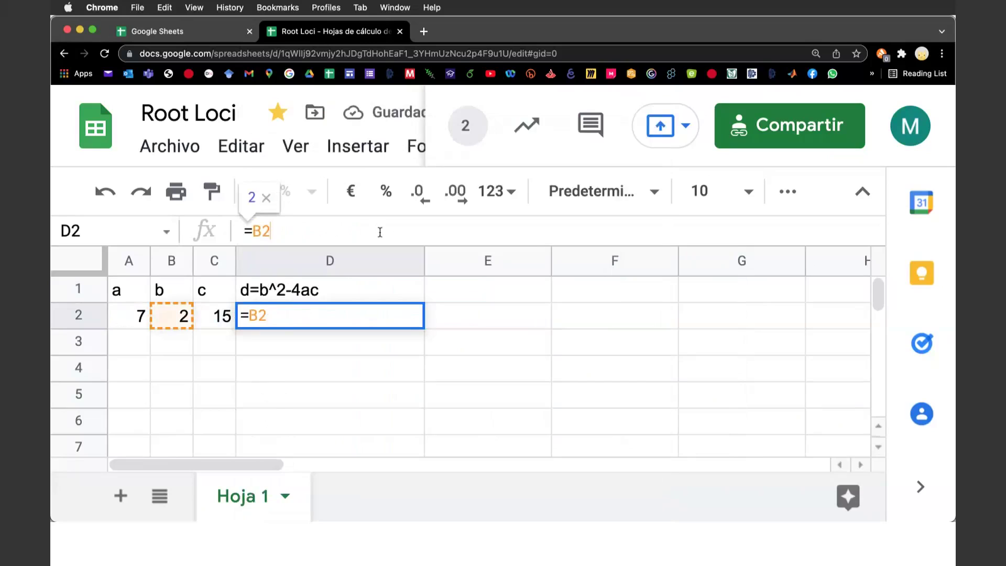
key(BackSpace)
key(BackSpace)
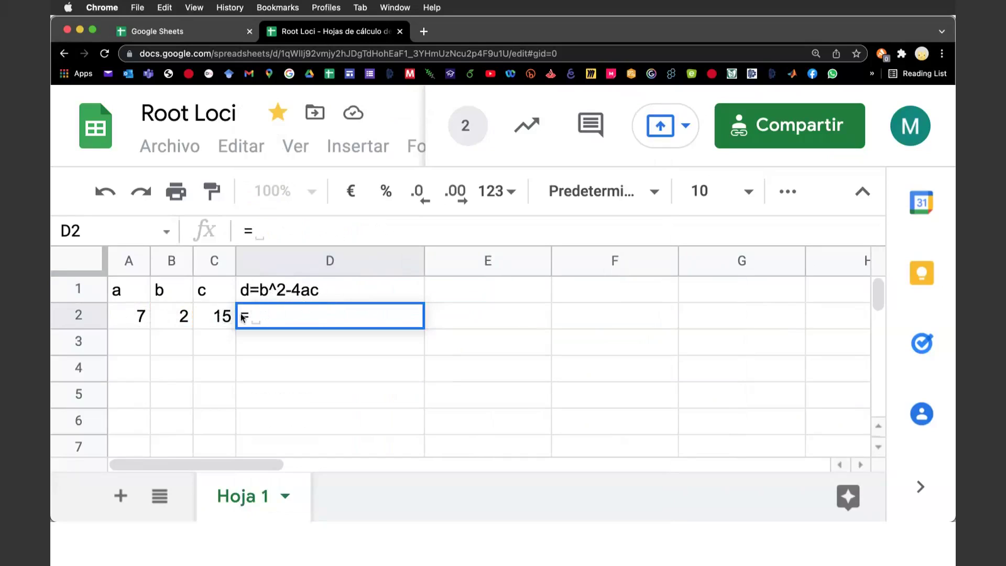
click(180, 320)
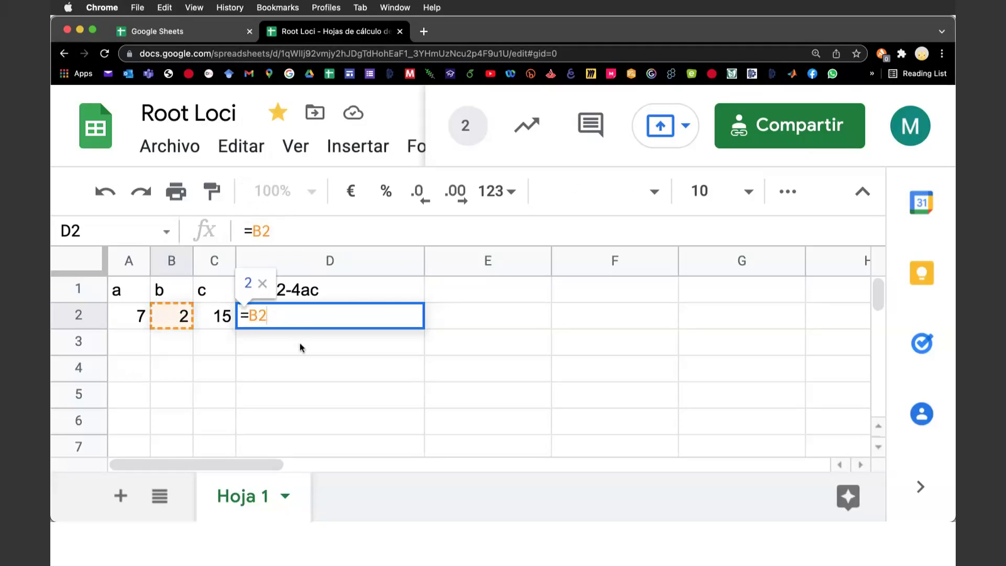
text(^2)
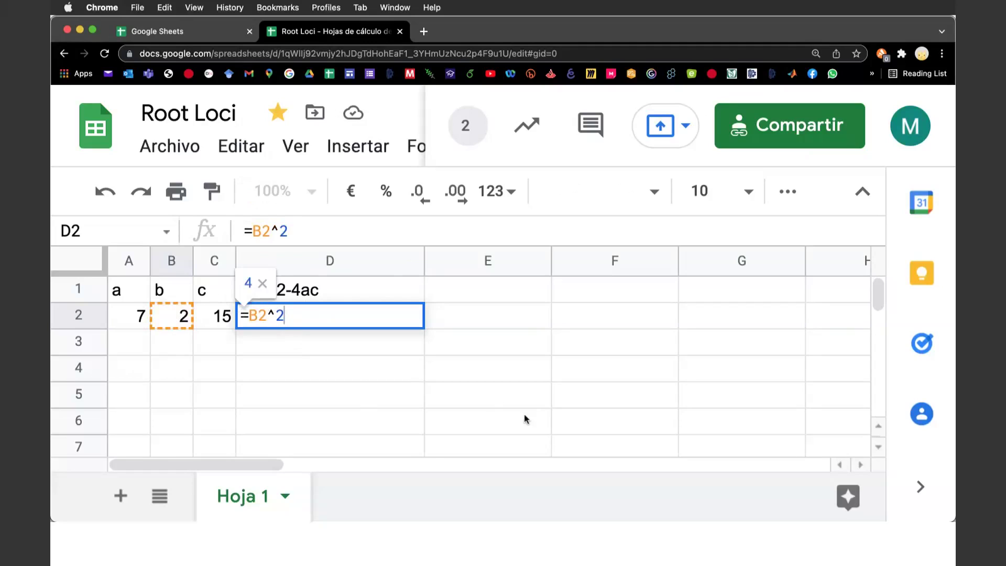
text(-4)
text(*)
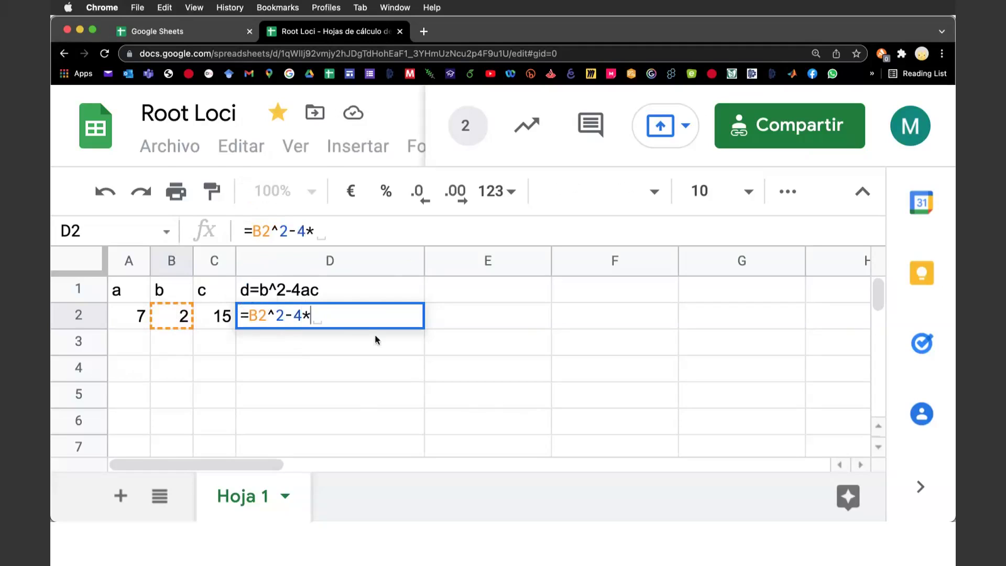
click(136, 317)
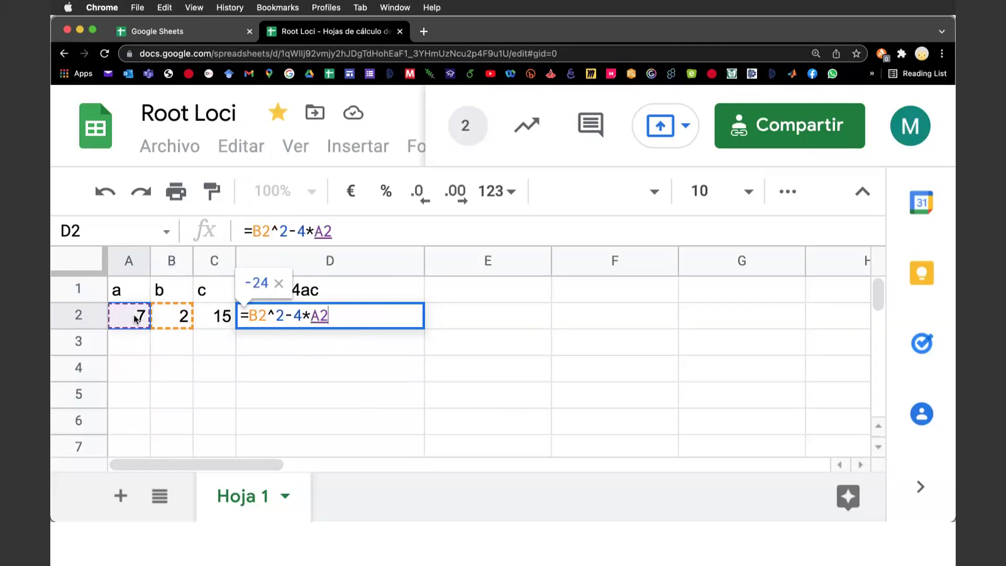
text(*)
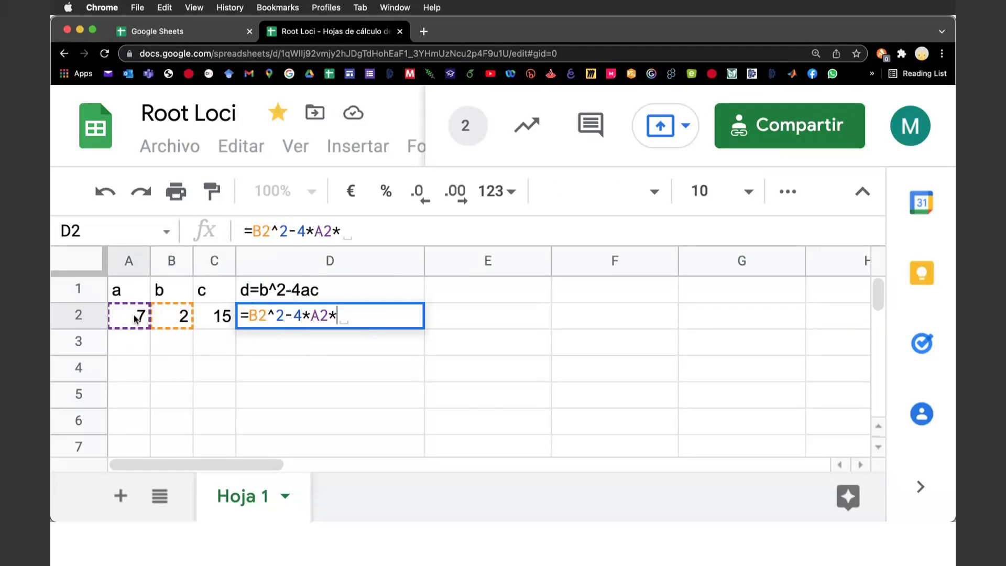
click(217, 319)
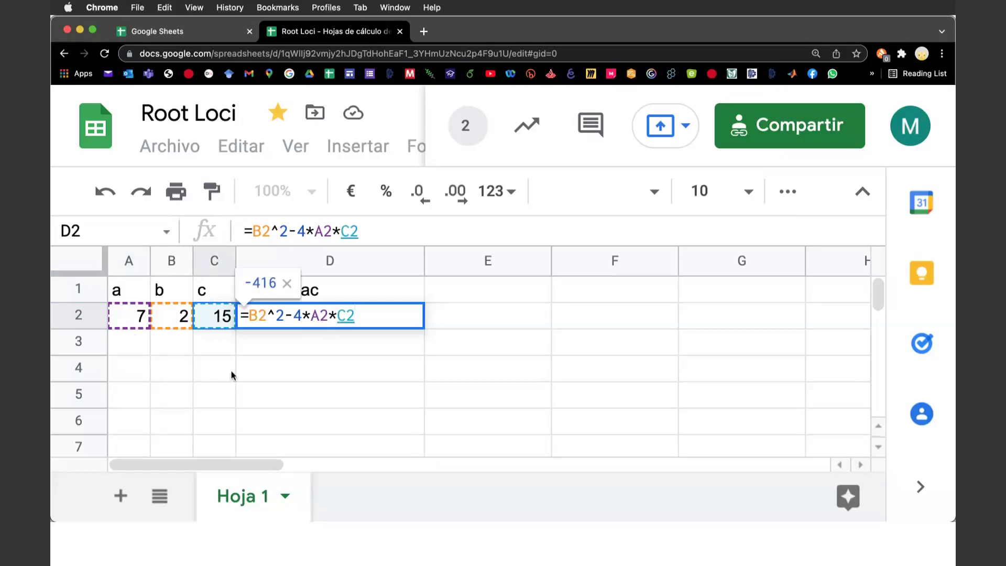
key(Return)
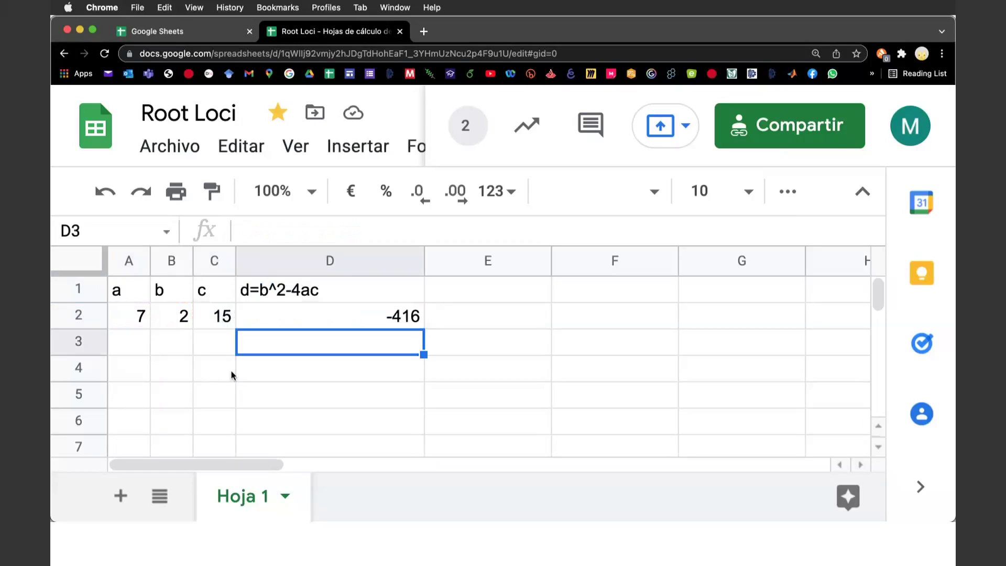
Narrow column D to just fit the d=b^2-4ac heading and -416.
click(370, 321)
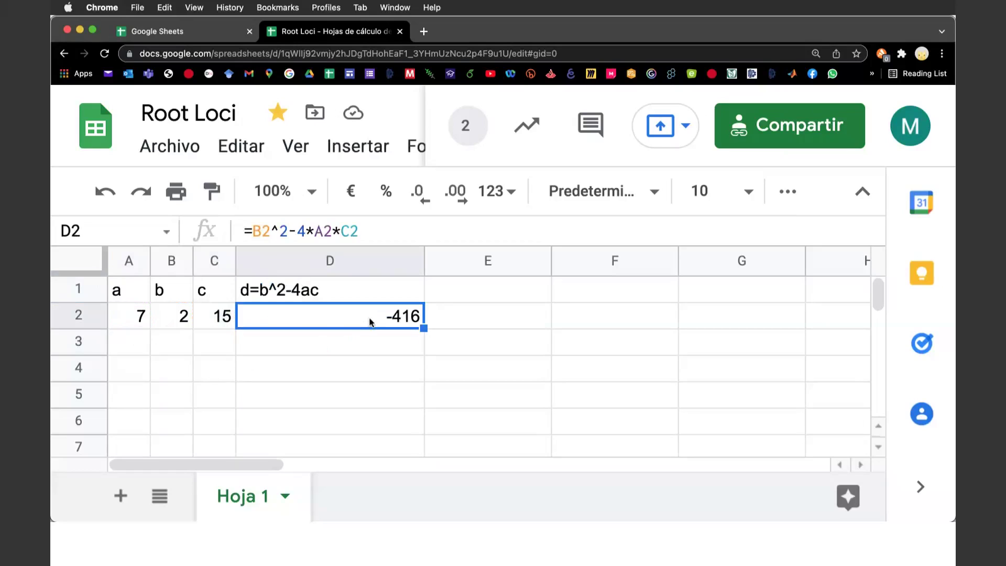
drag(424, 262, 334, 264)
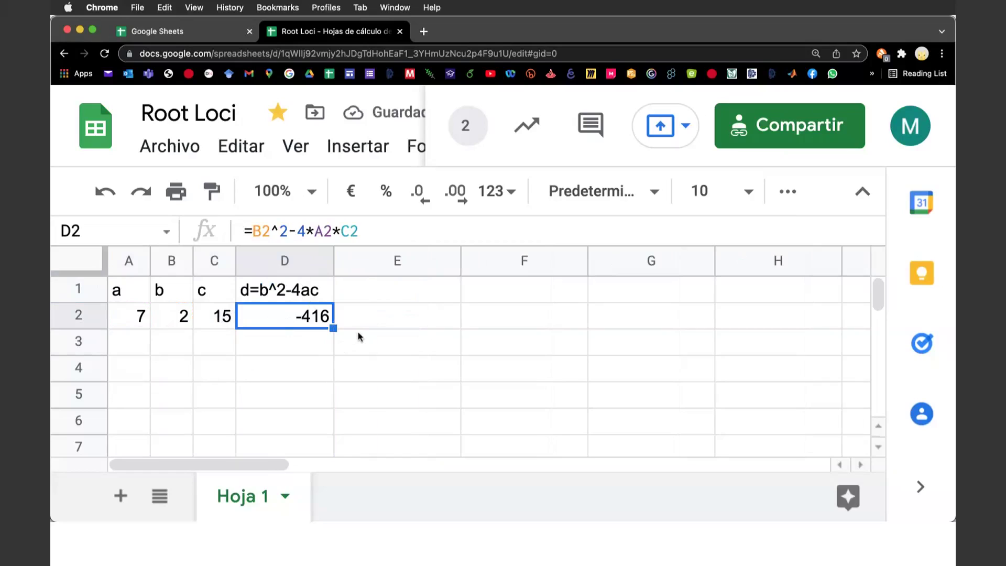
click(388, 289)
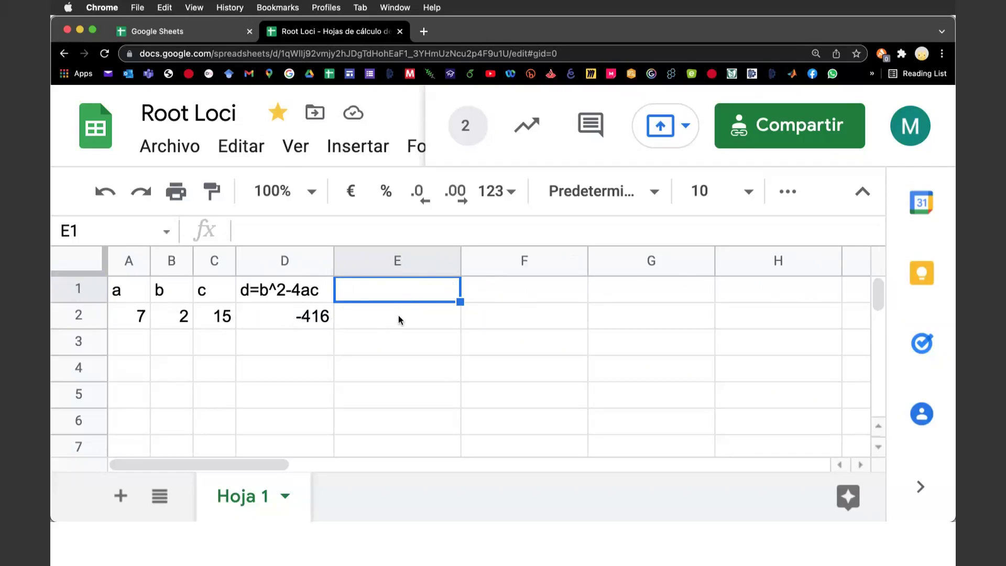
Add headers Re(x1) in E1 and Im(x1) in F1, extending E1 to Re(x1)=-b/(2a).
text(Re()
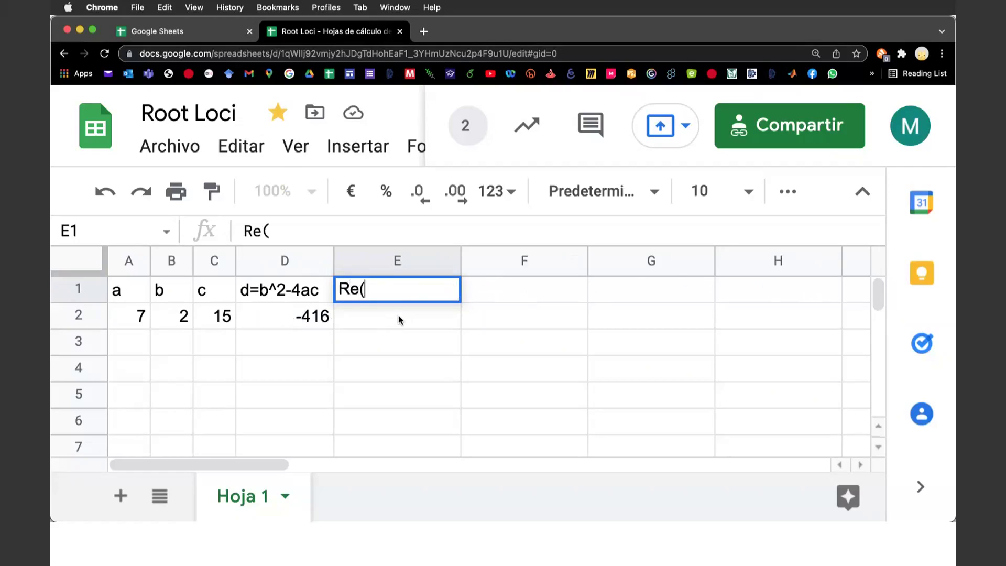
text(x1))
key(Tab)
text(Im(x1))
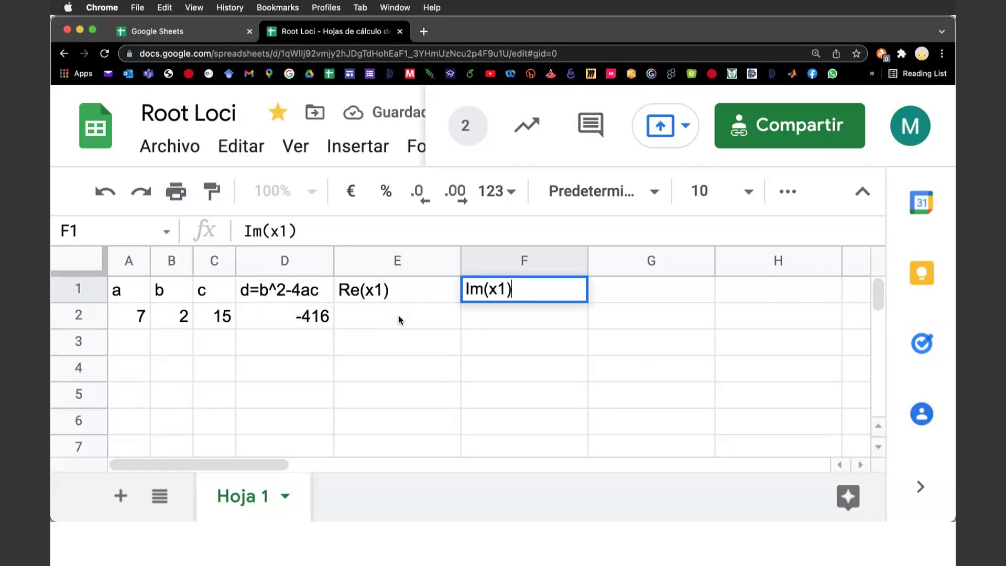
click(382, 314)
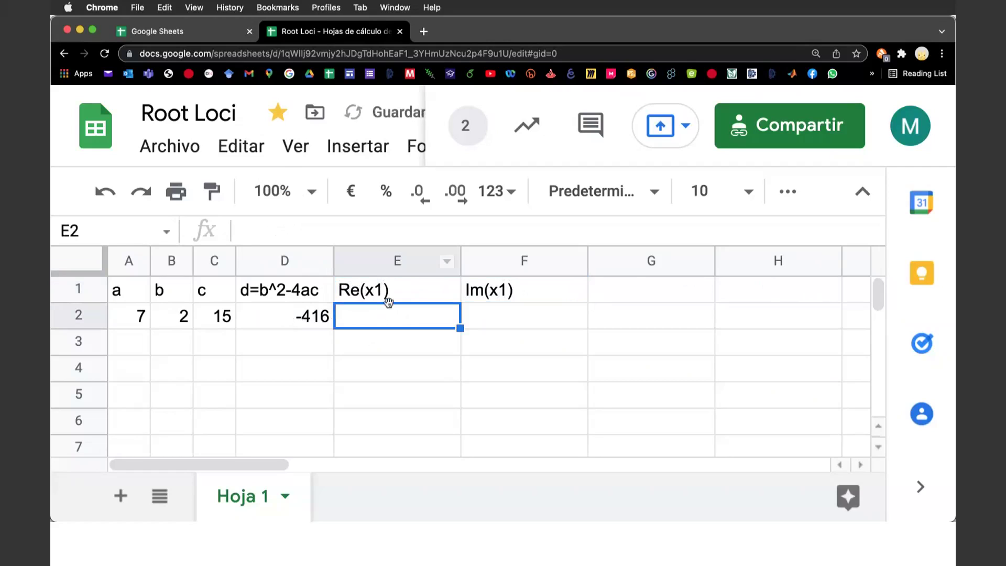
click(385, 292)
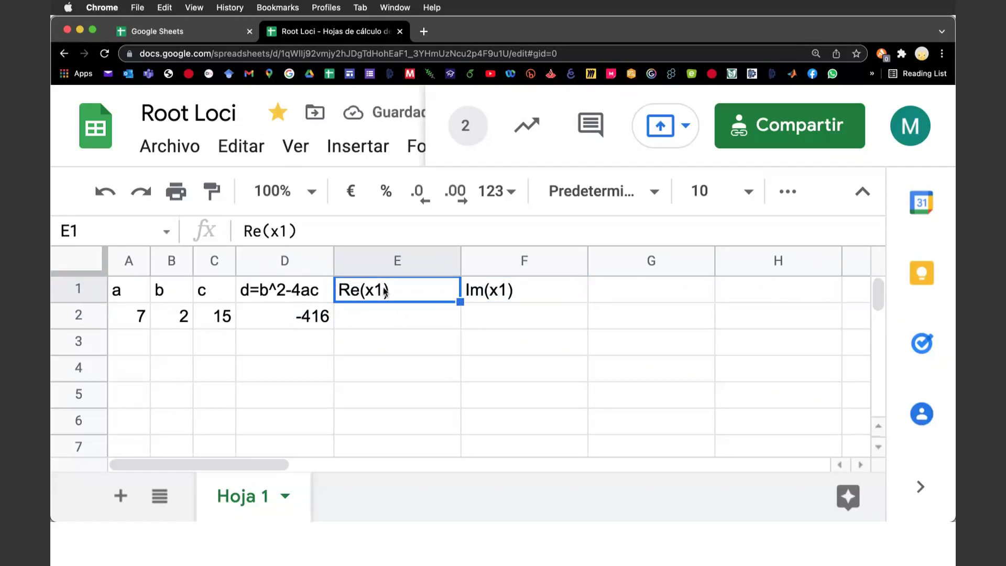
double_click(395, 289)
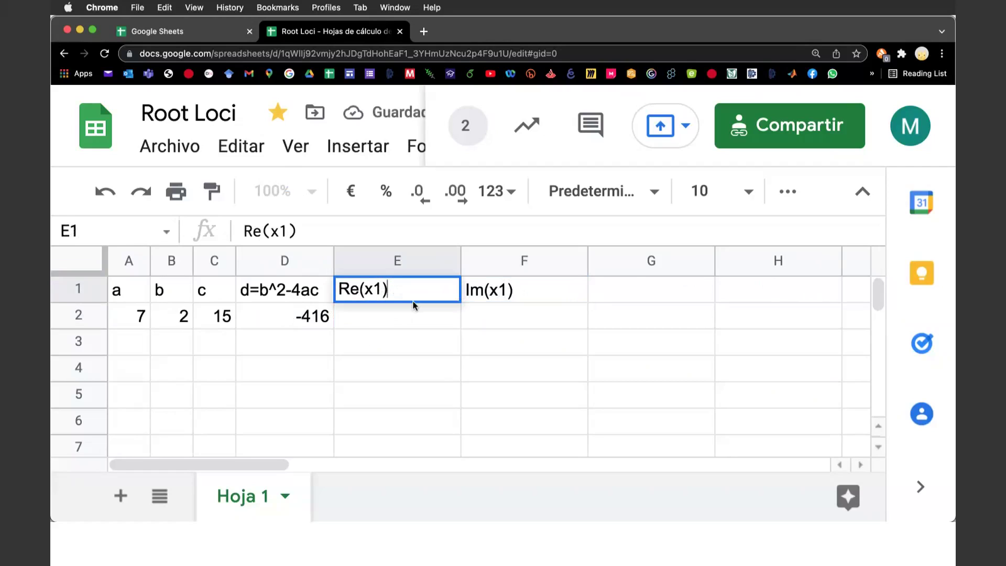
text(=-b/2()
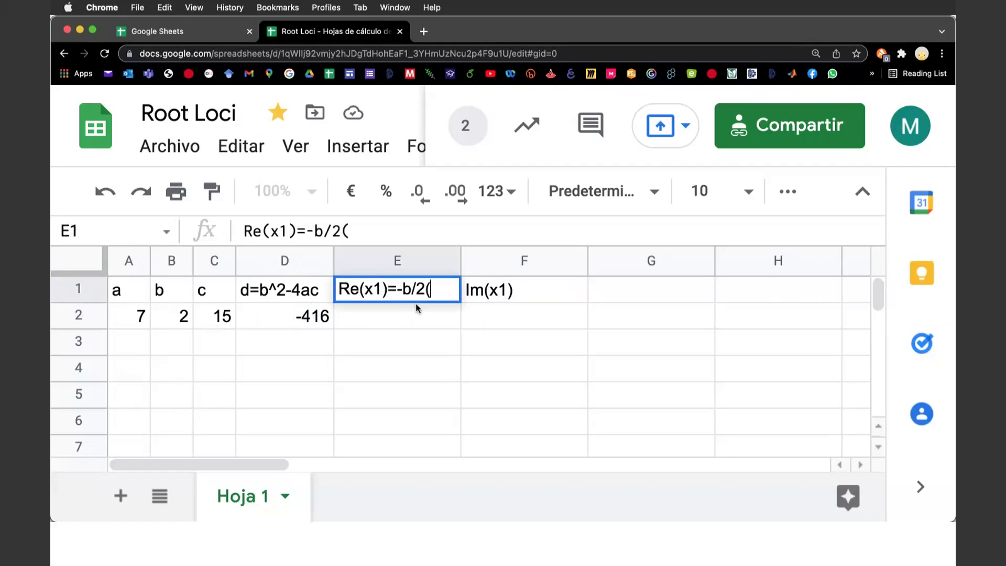
key(BackSpace)
key(BackSpace)
text(()
text(s1)
key(BackSpace)
key(BackSpace)
text(2a))
Extend F1 to Im(x1)=sqrt(abs(d))/(2a) and widen column F to fit it.
double_click(524, 290)
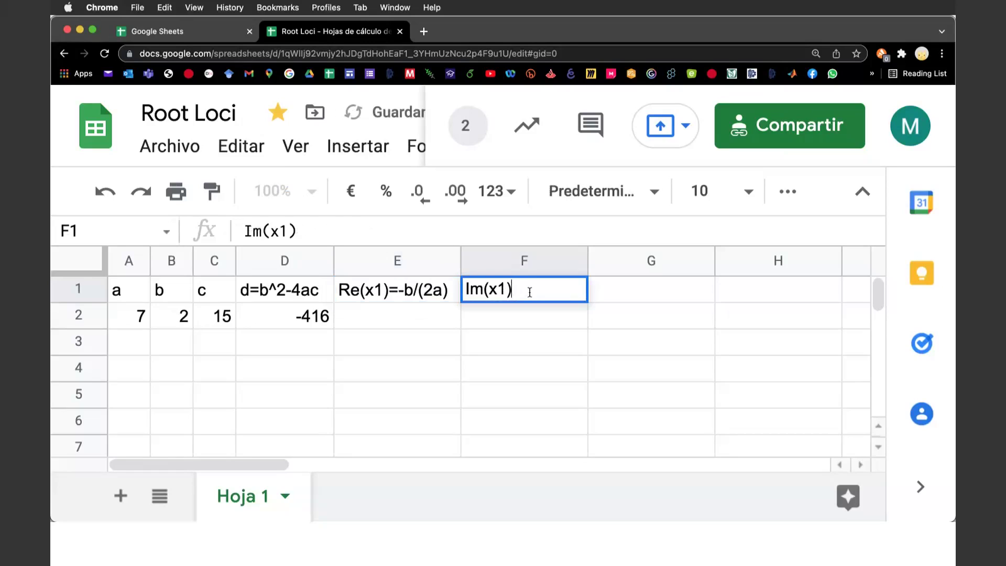
text(=)
text(sqrt(abs()
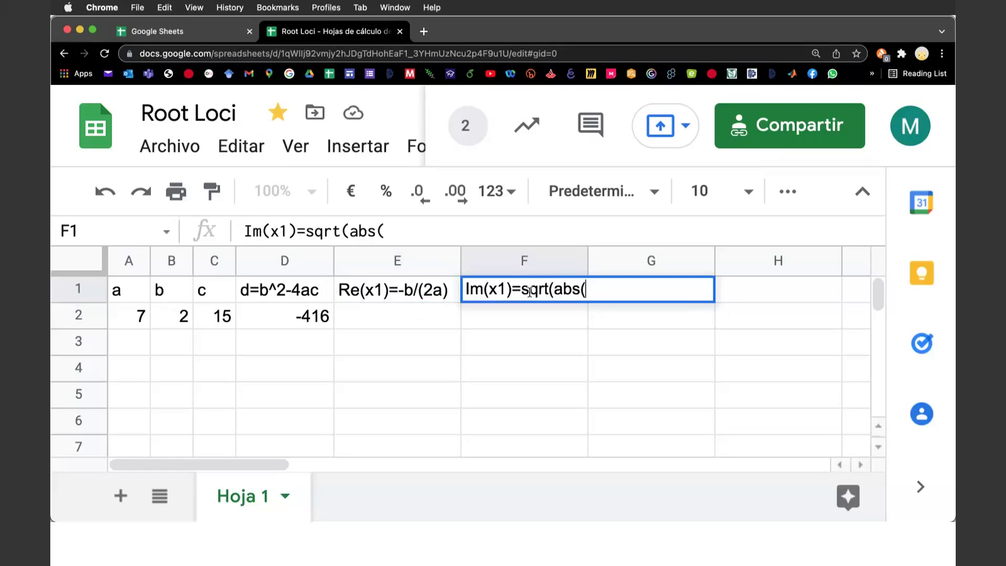
text(d))/2a)
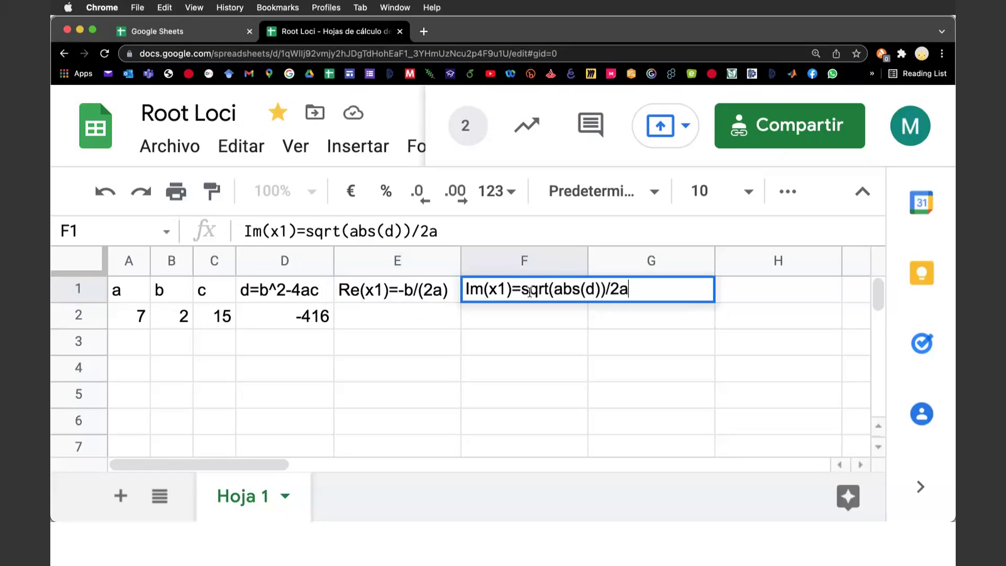
key(Return)
drag(587, 258, 656, 258)
click(617, 292)
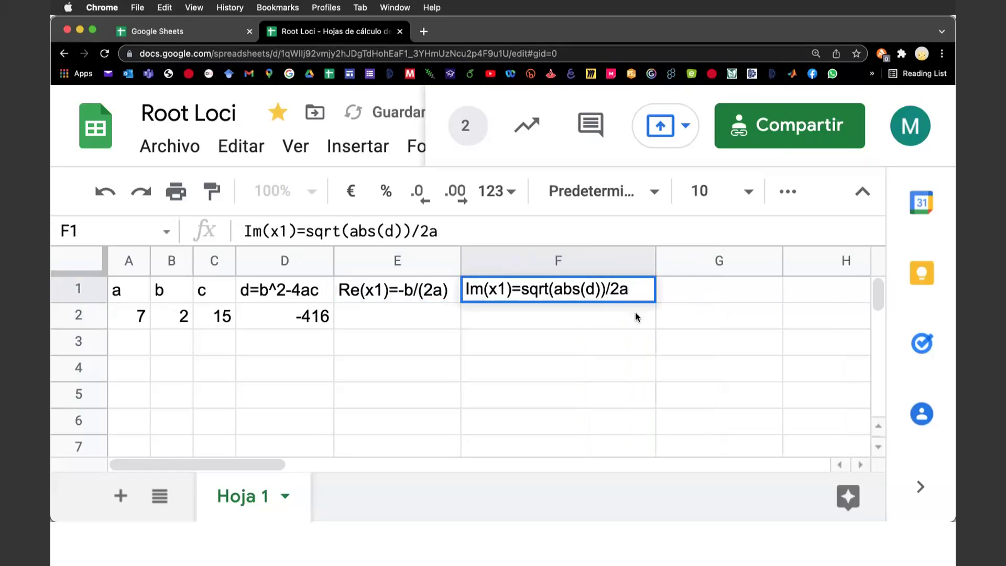
text()/)
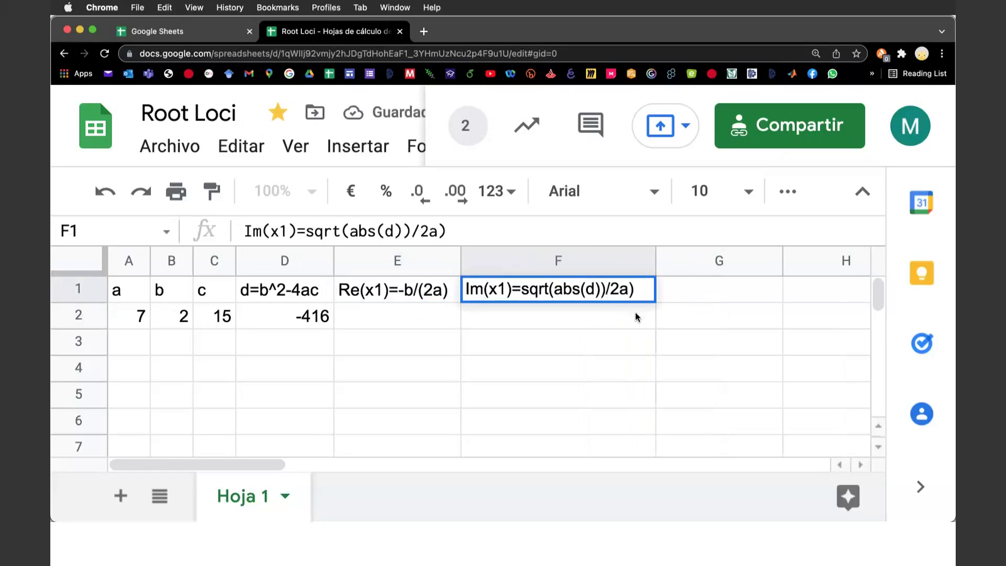
text(()
key(Return)
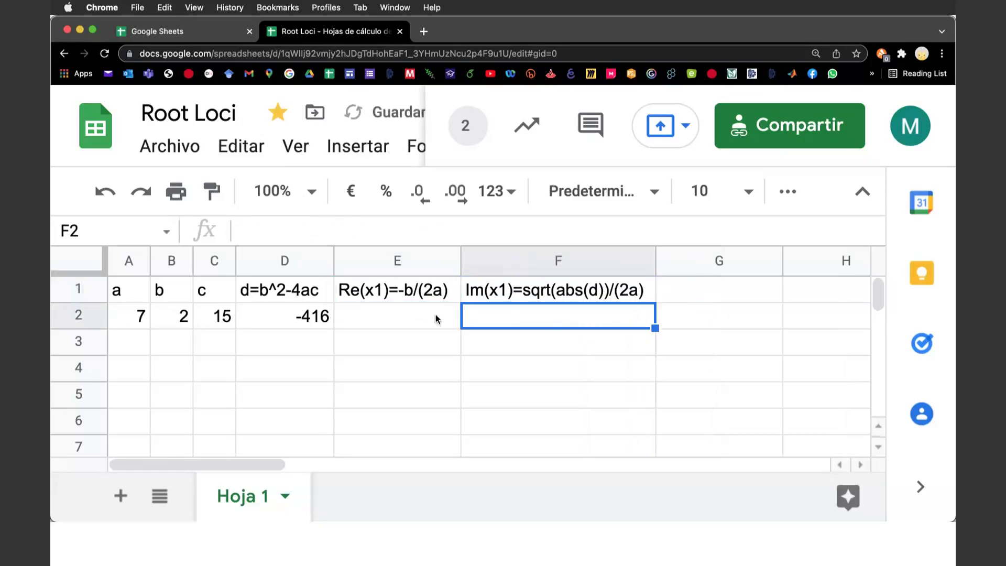
click(408, 314)
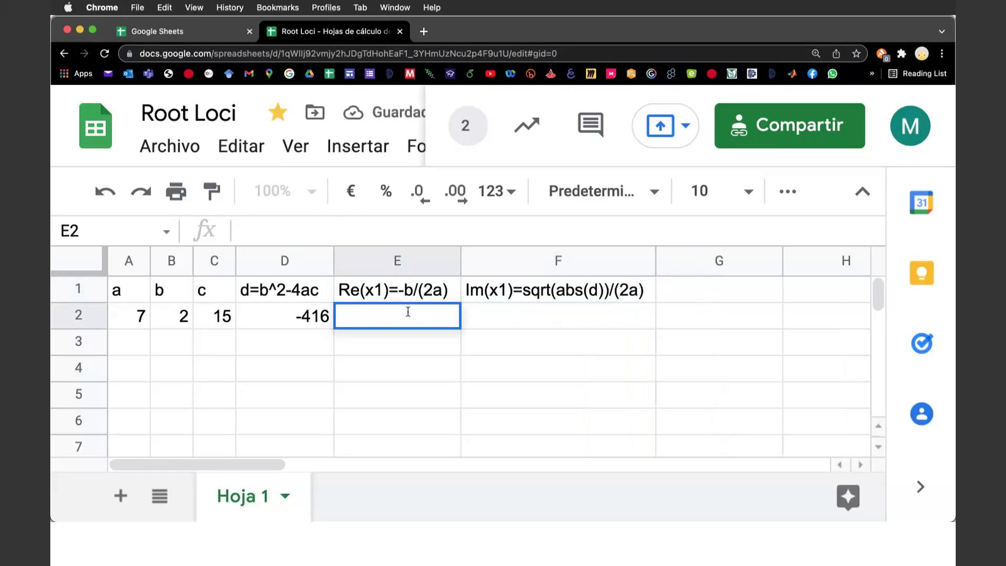
text(=)
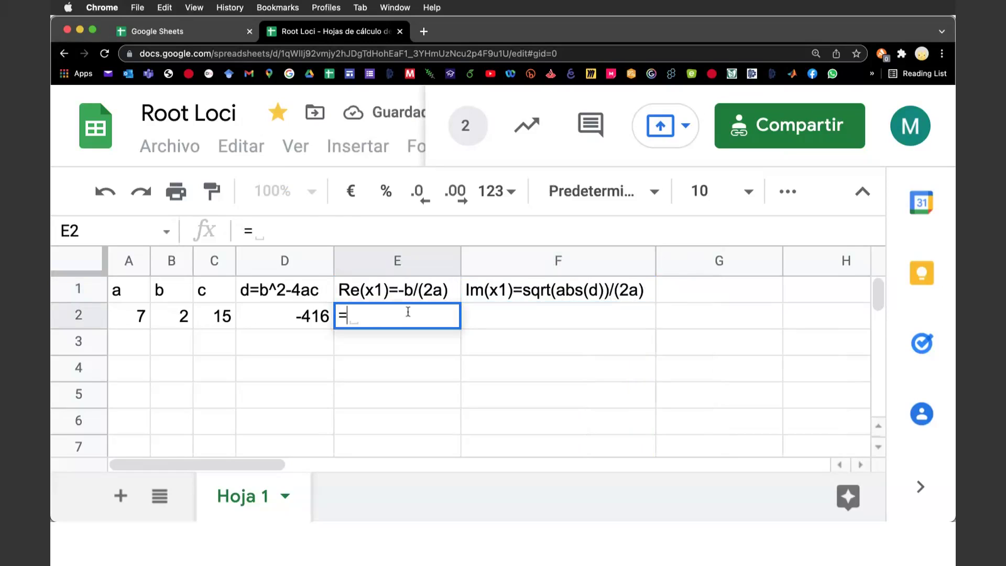
text(-)
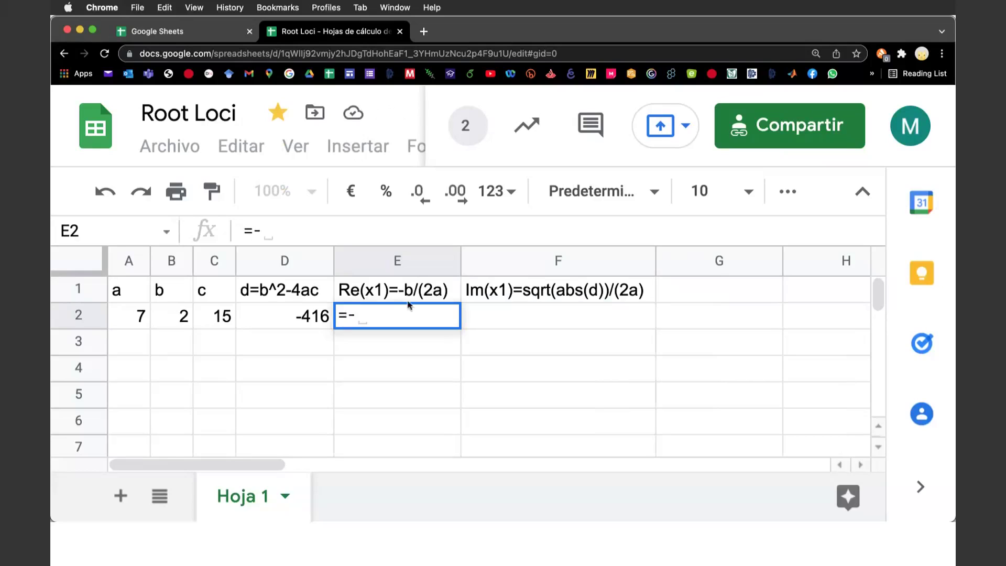
click(176, 317)
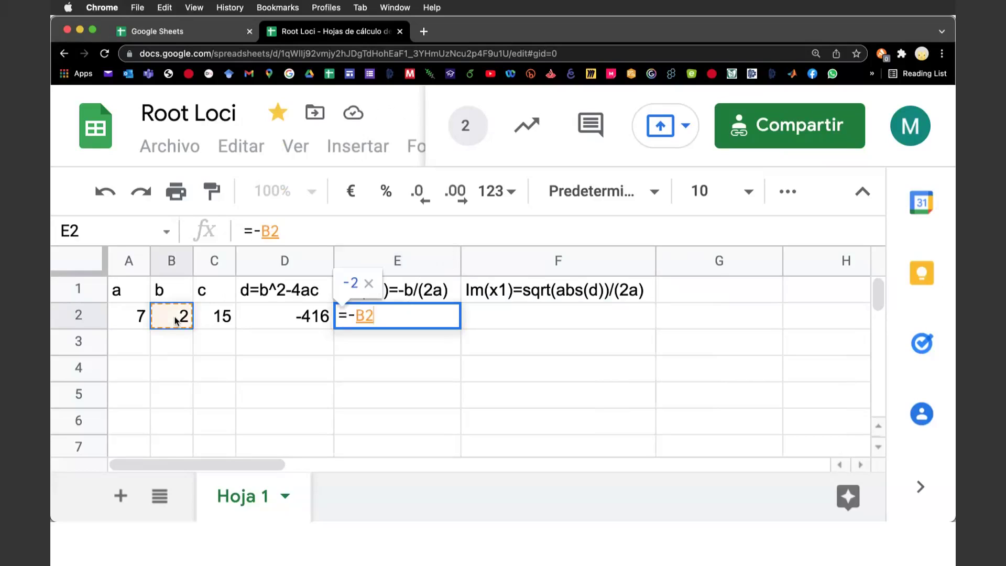
text(/)
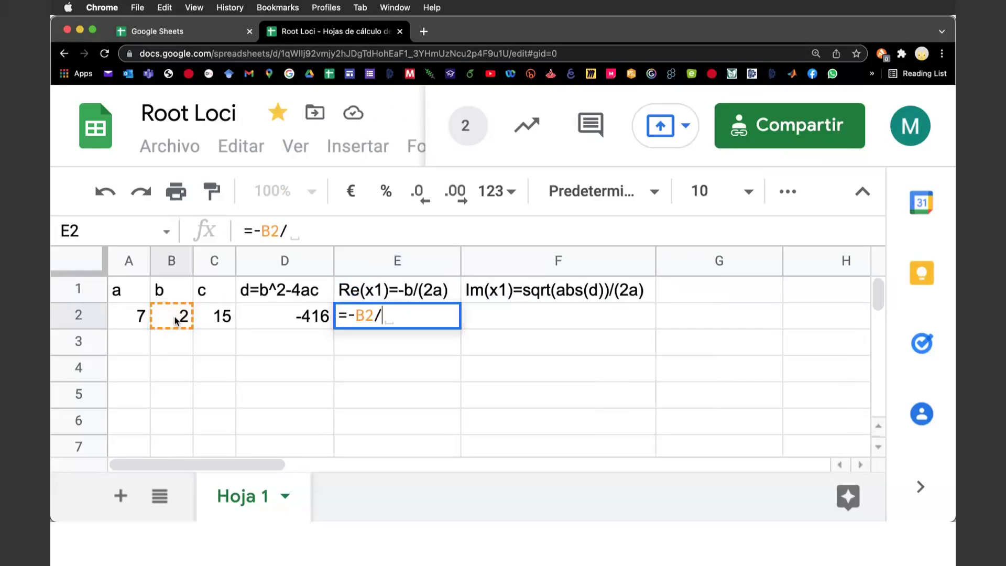
text((2)
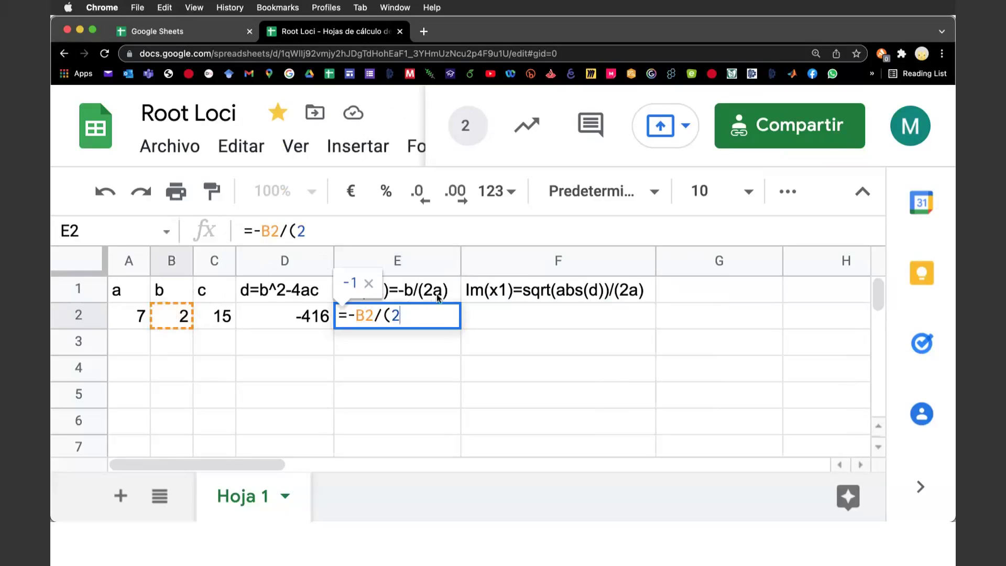
text(*)
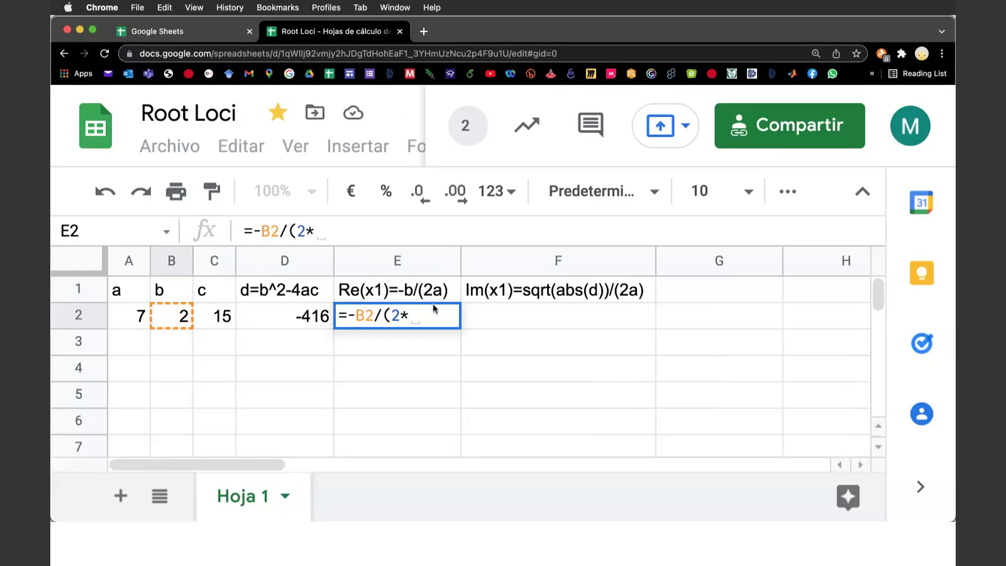
click(133, 317)
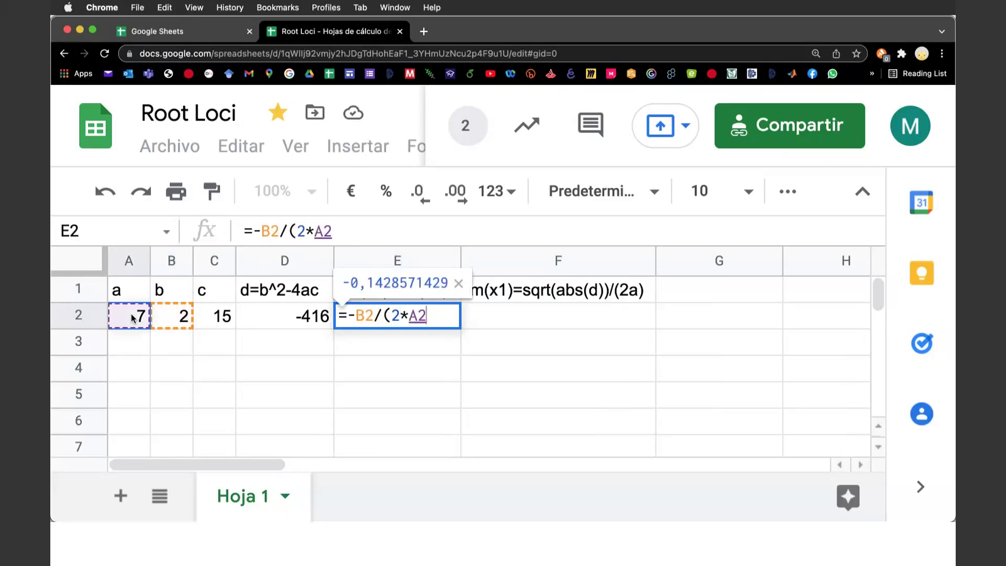
text())
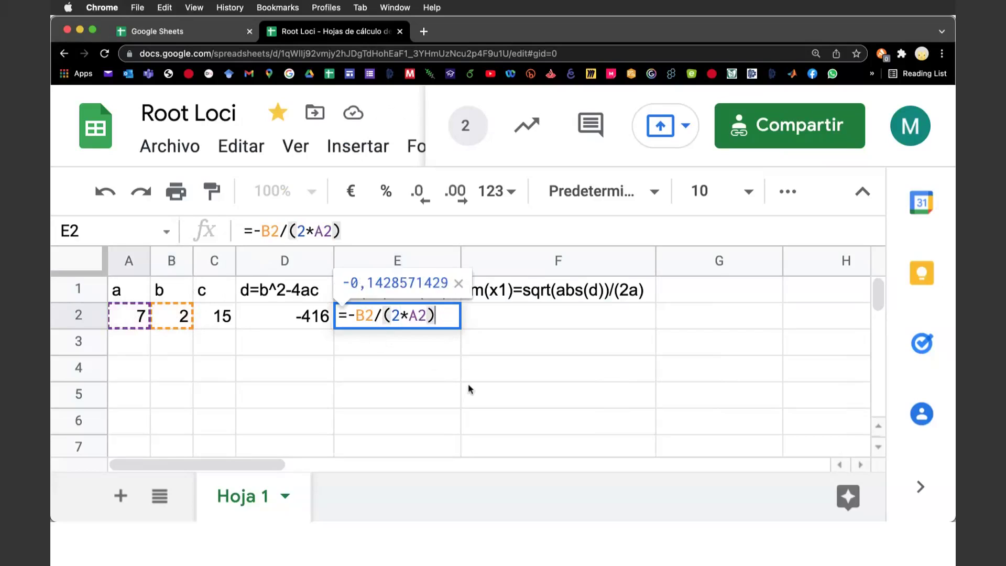
key(Return)
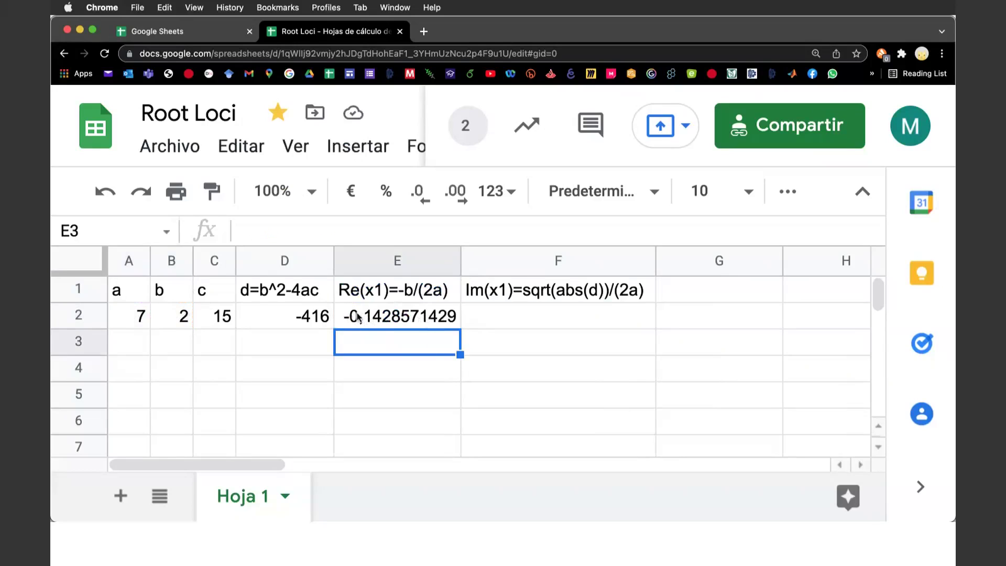
Enter =sqrt(abs(D2))/(2*A2) in F2, giving the imaginary part 1,456862718.
click(499, 317)
text(=)
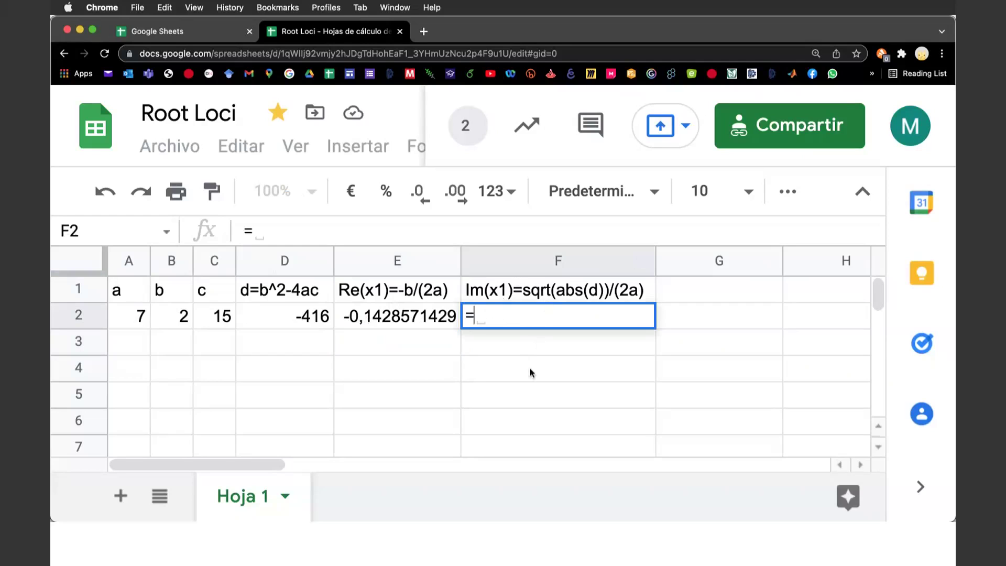
text(sqrt)
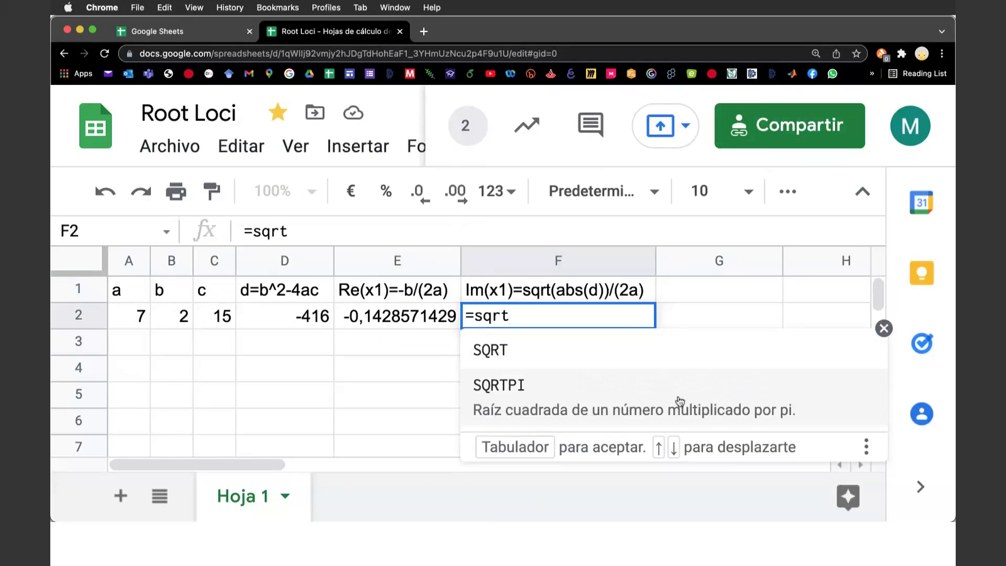
text((abs)
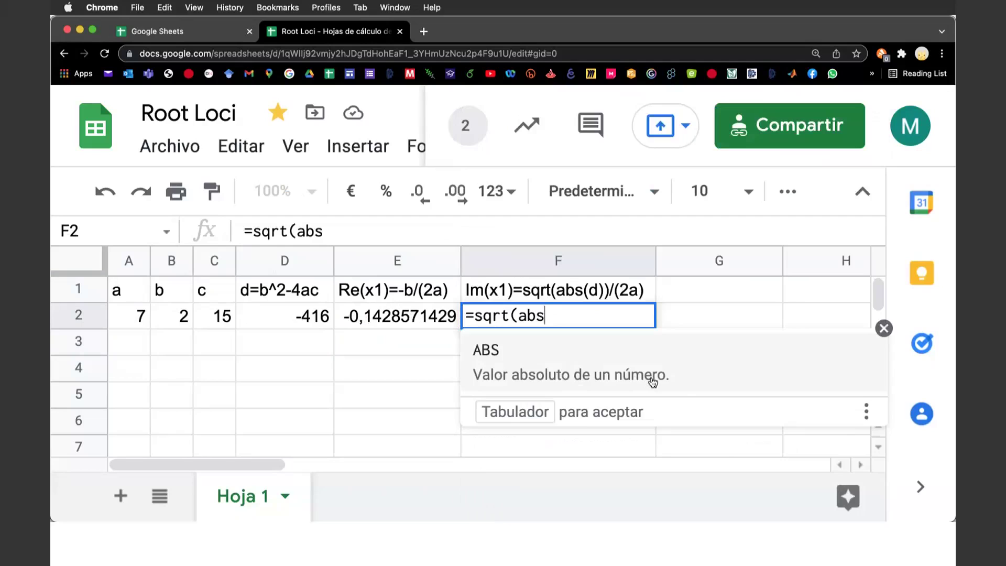
text(()
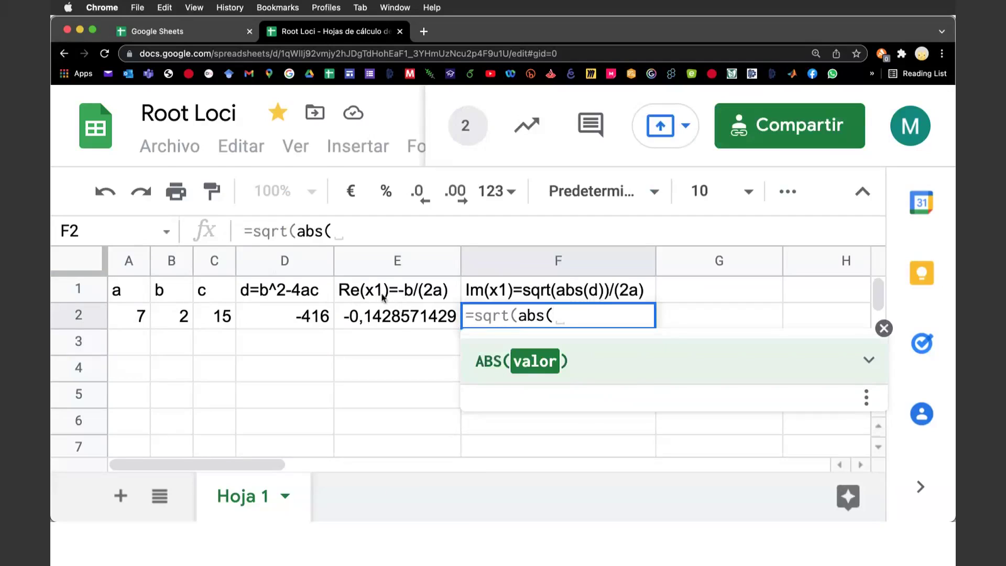
click(299, 321)
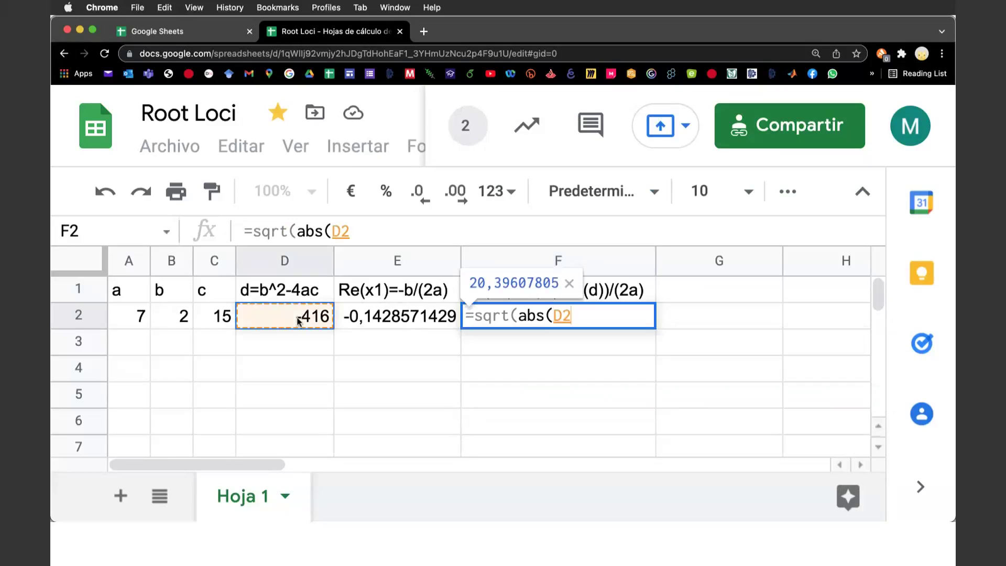
text())
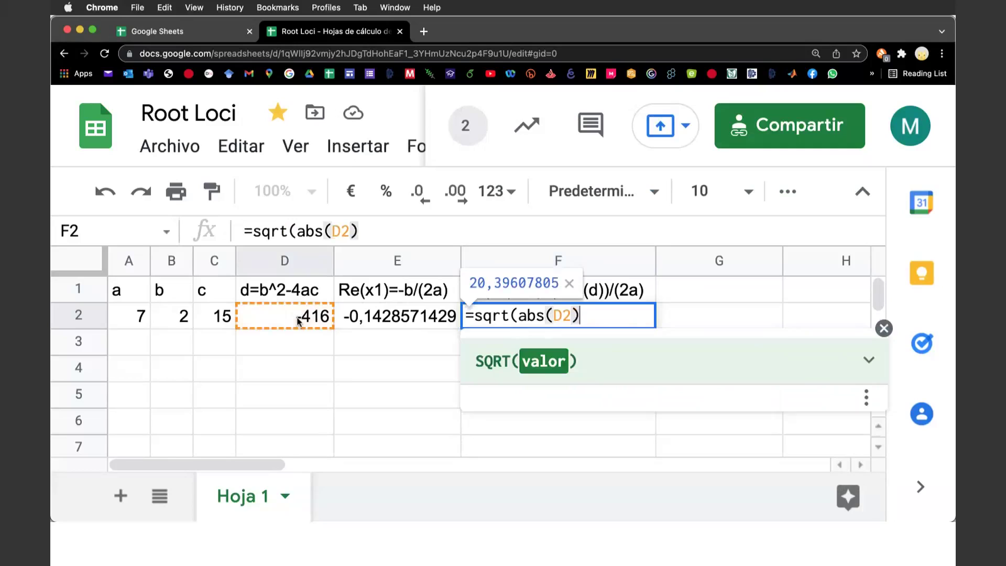
text())
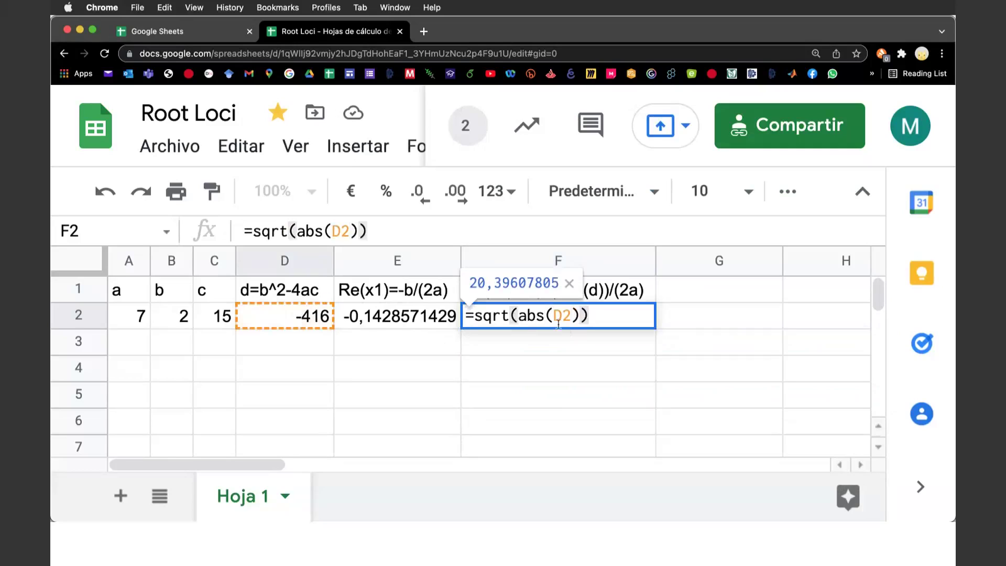
text(/()
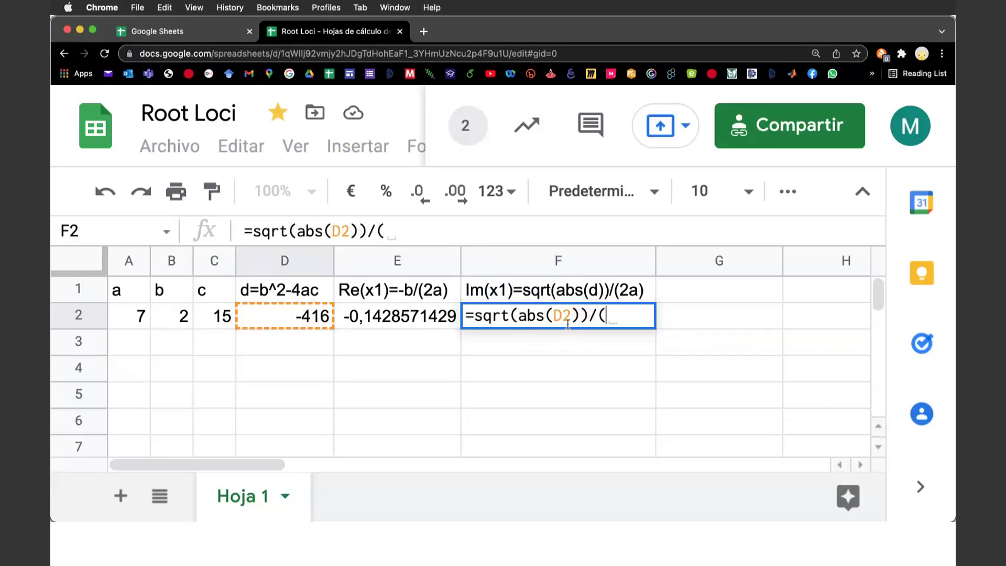
text(2)
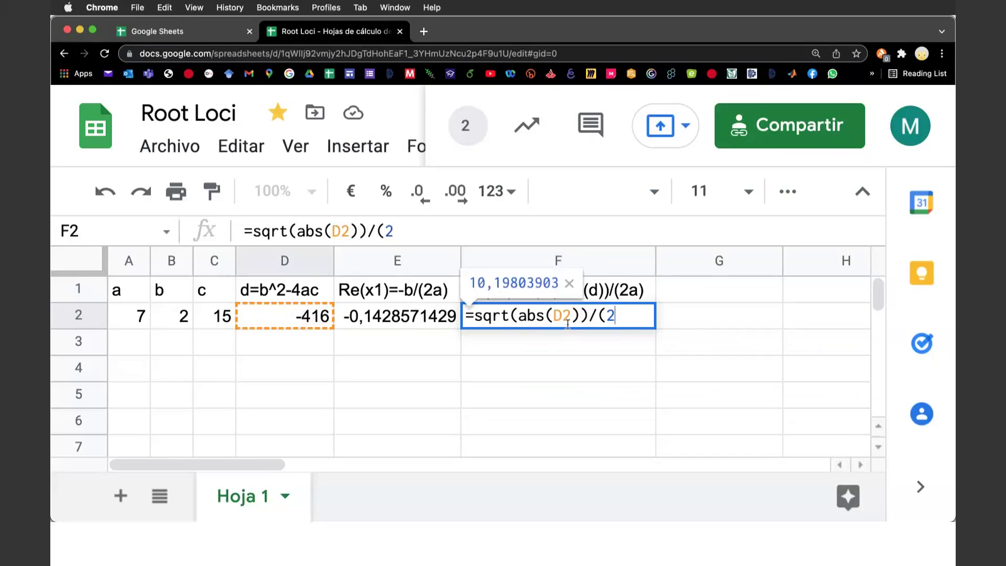
text(*)
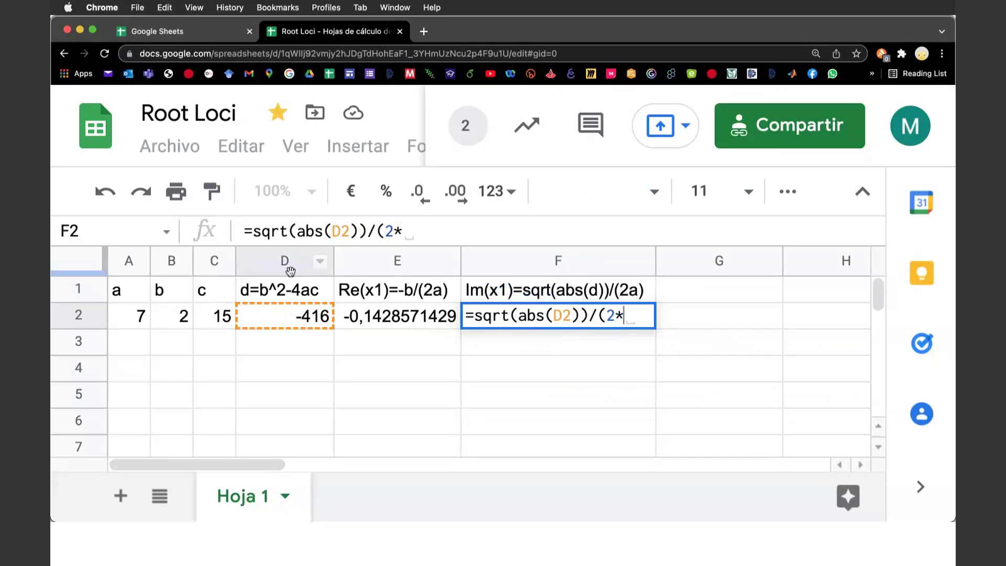
click(138, 317)
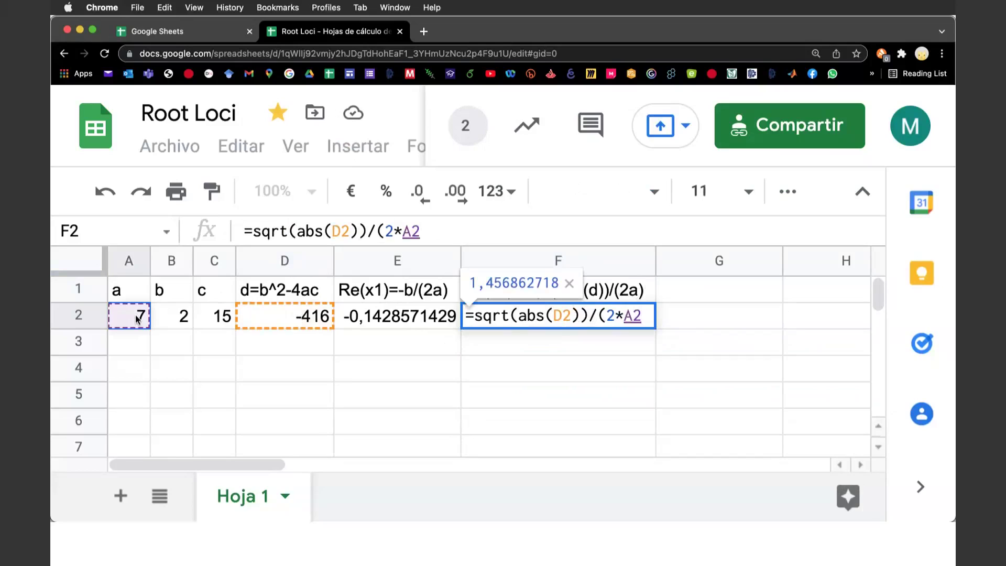
text())
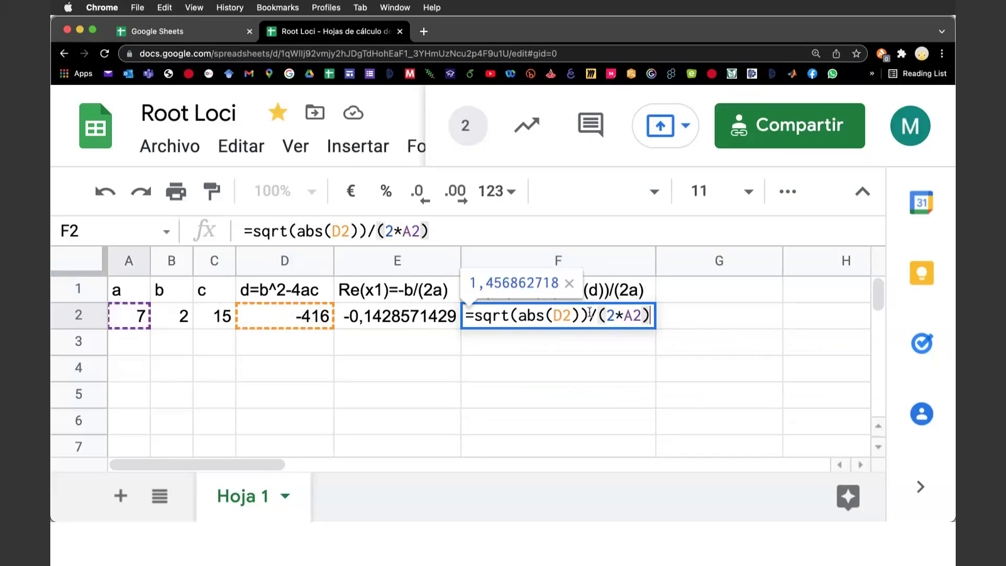
key(Return)
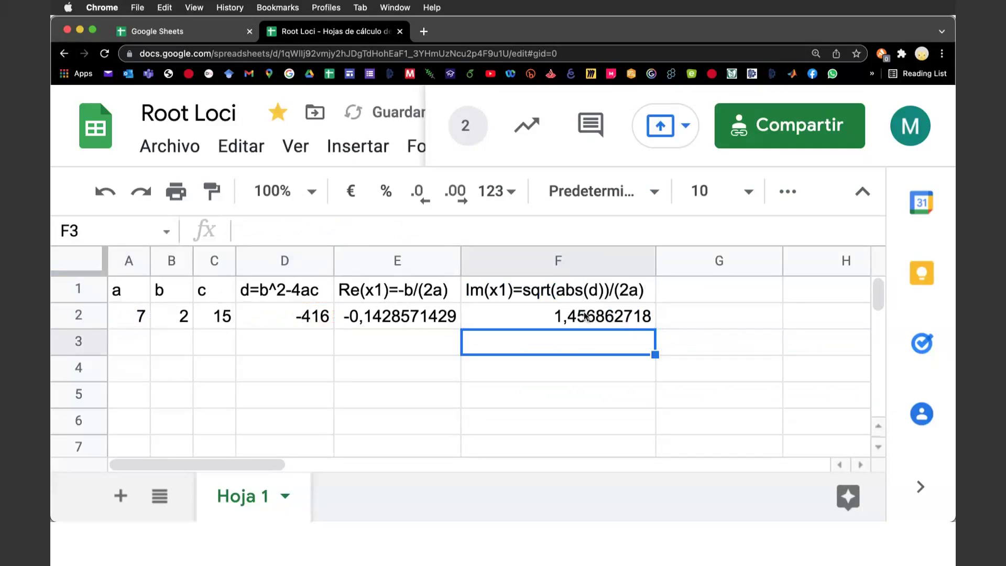
click(404, 319)
Change E2 to =ROUND(-B2/(2*A2);3) so it shows -0,143.
click(254, 231)
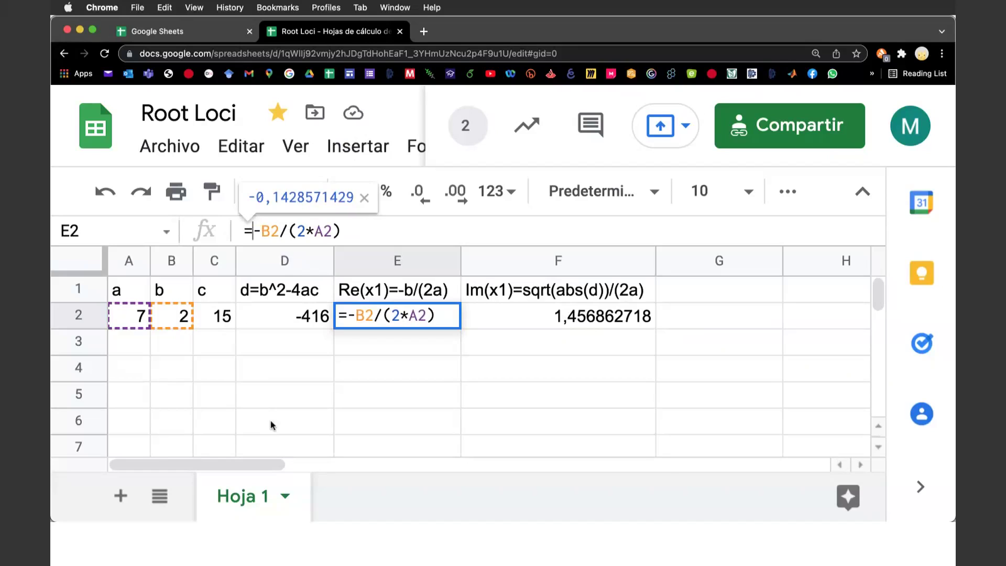
text(ro)
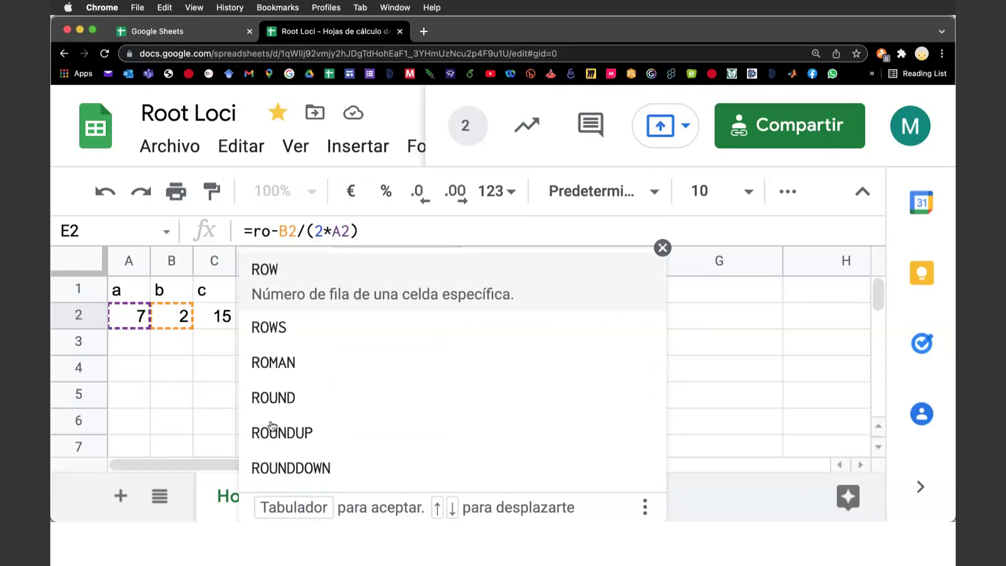
text(u)
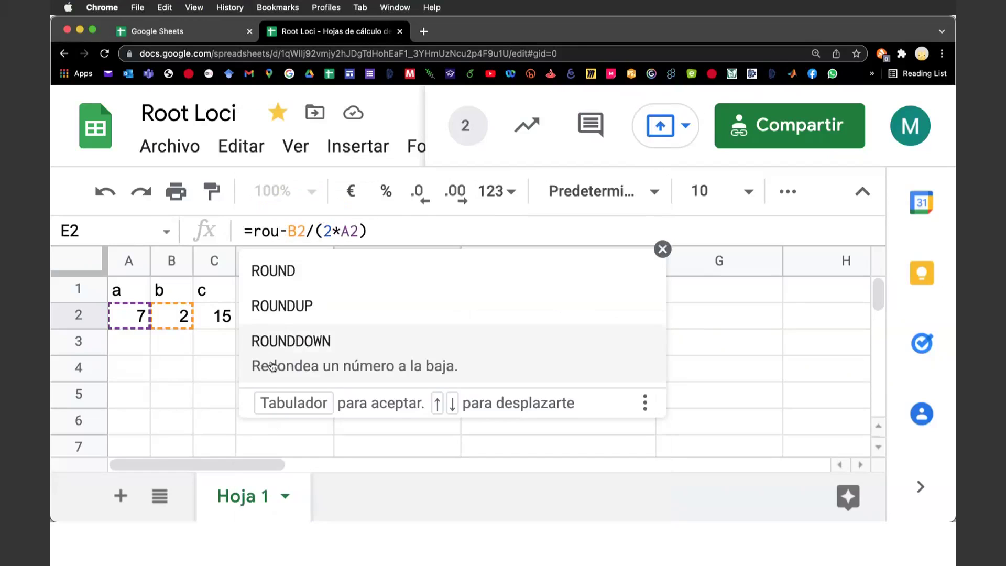
click(291, 272)
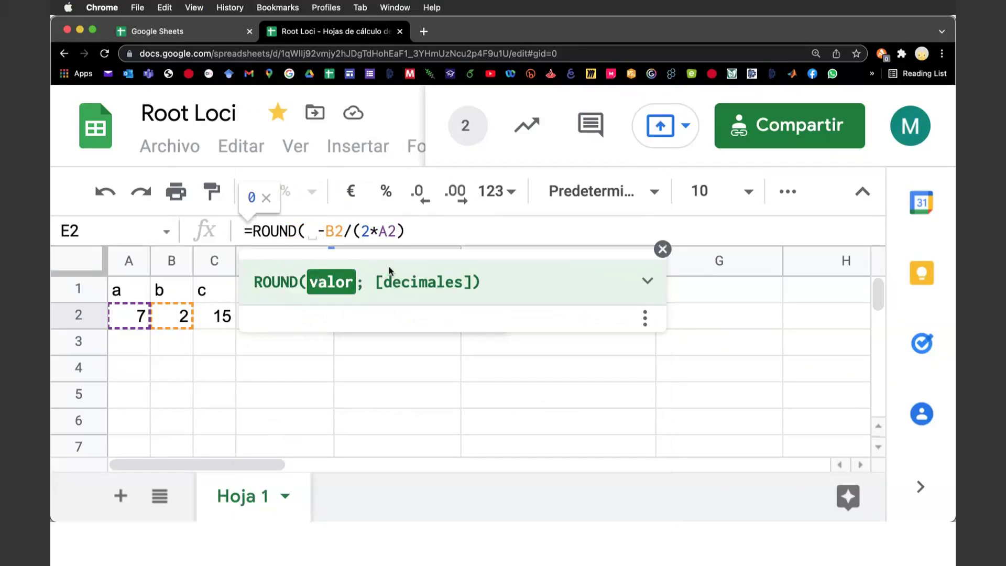
click(410, 232)
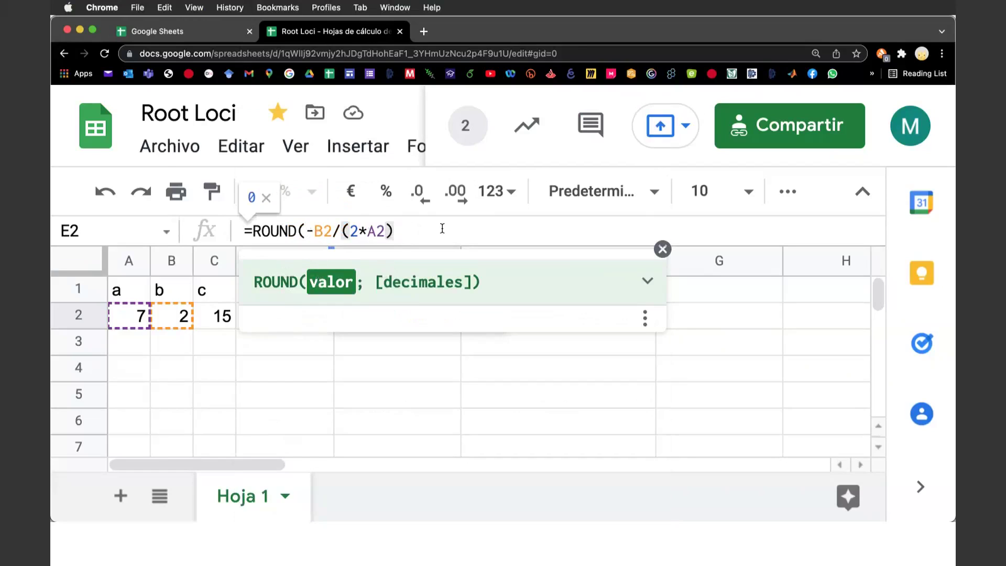
text(;)
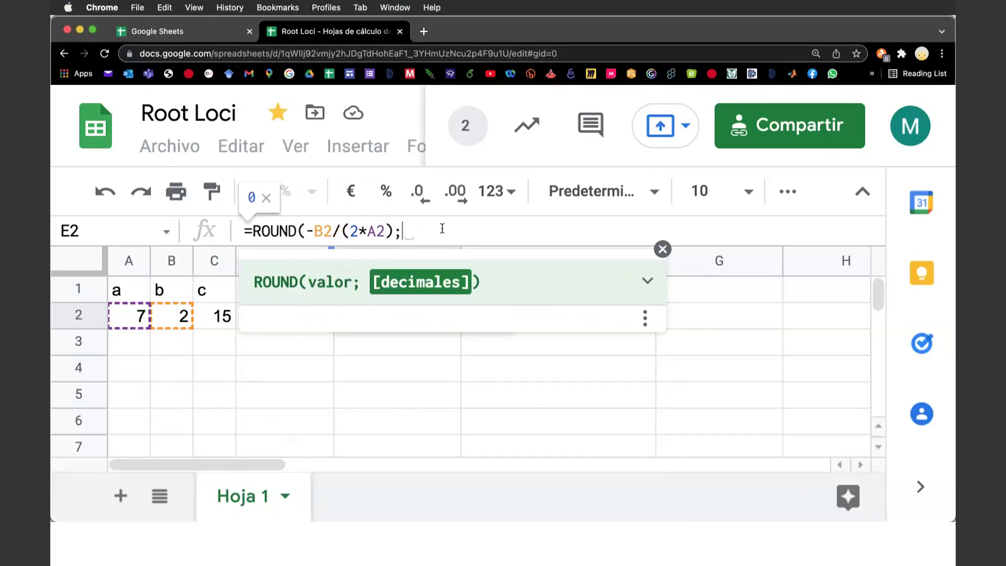
text(3)
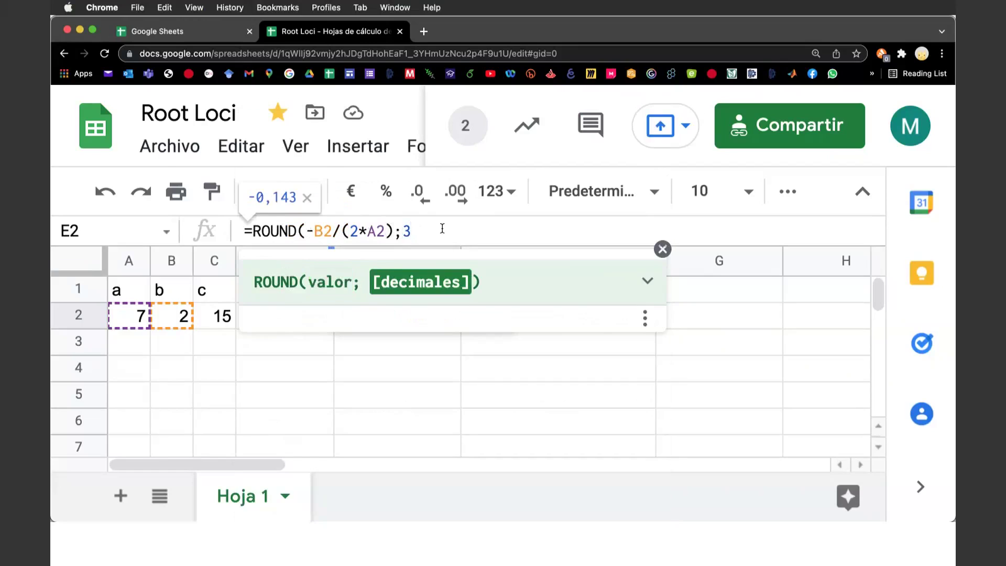
text())
key(Return)
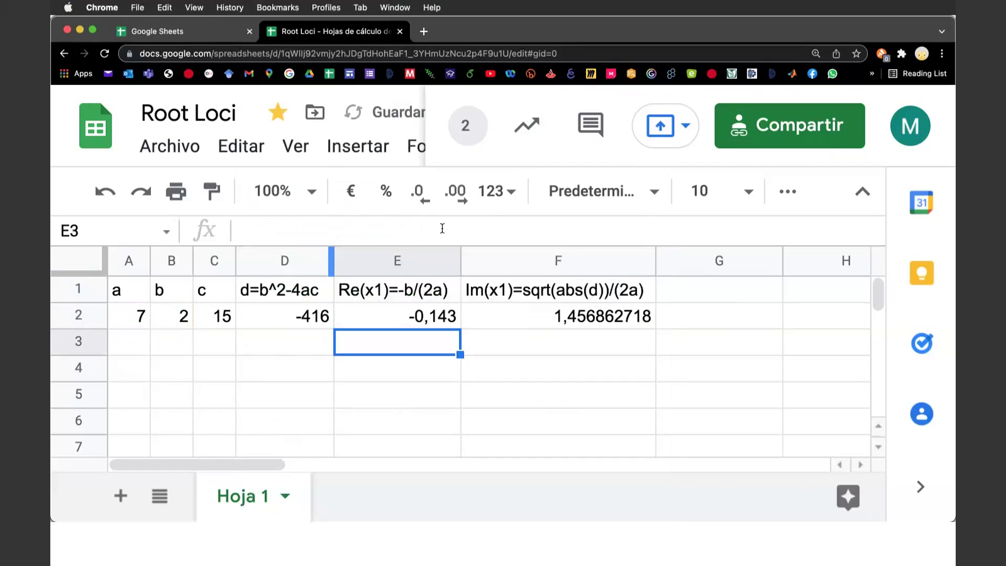
Change F2 to =round(sqrt(abs(D2))/(2*A2);3) so it shows 1,457.
click(522, 316)
click(259, 237)
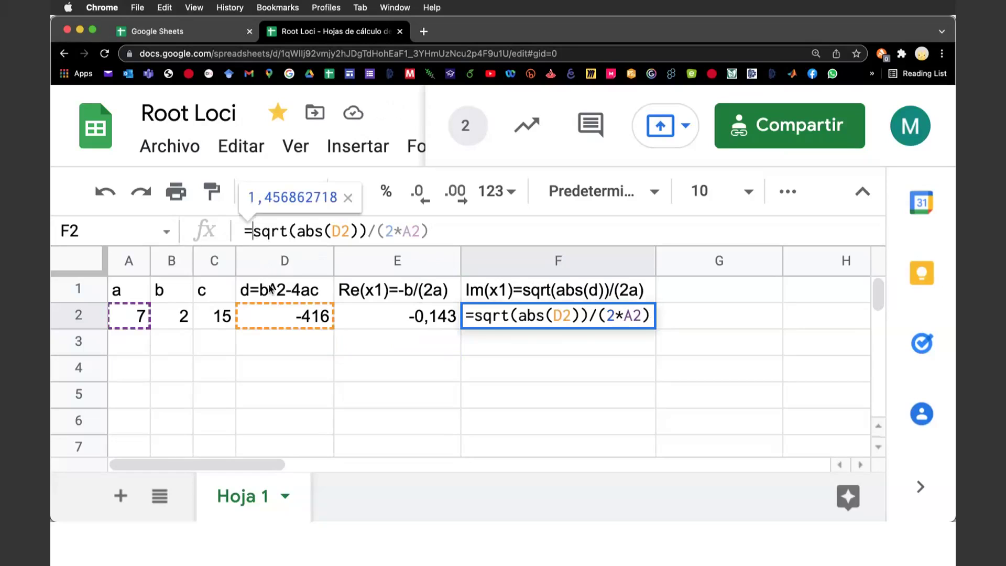
text(round()
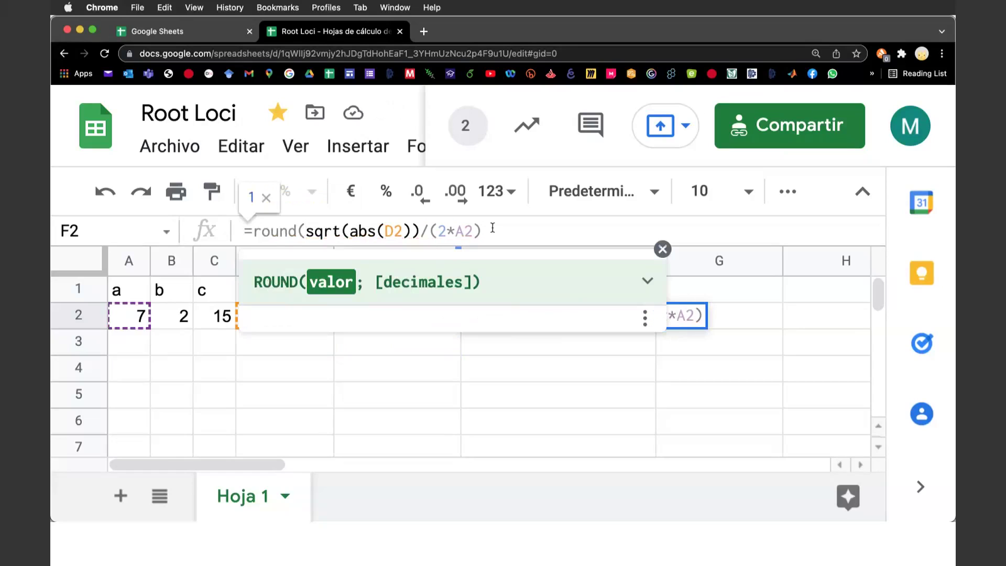
click(495, 231)
text(;)
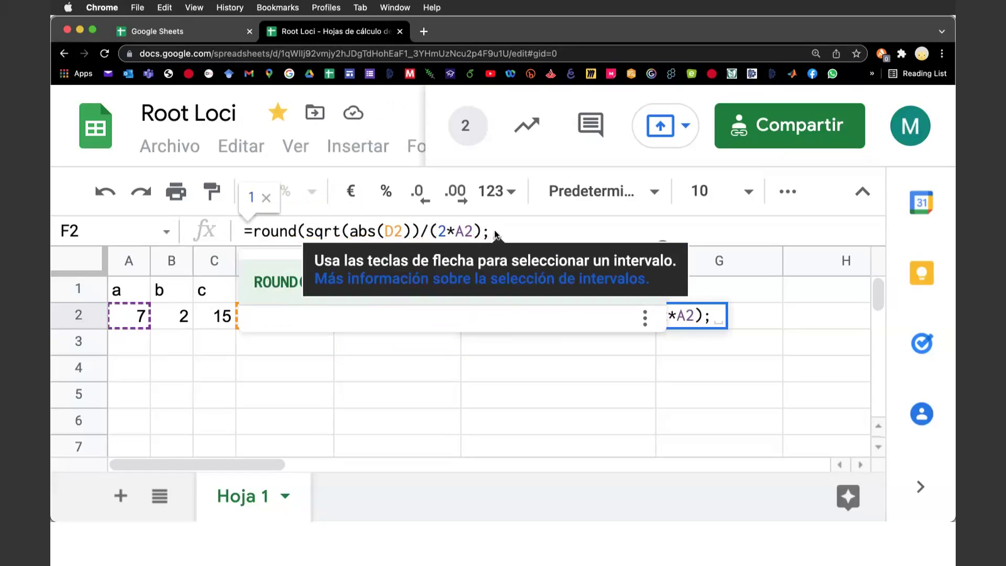
text(3))
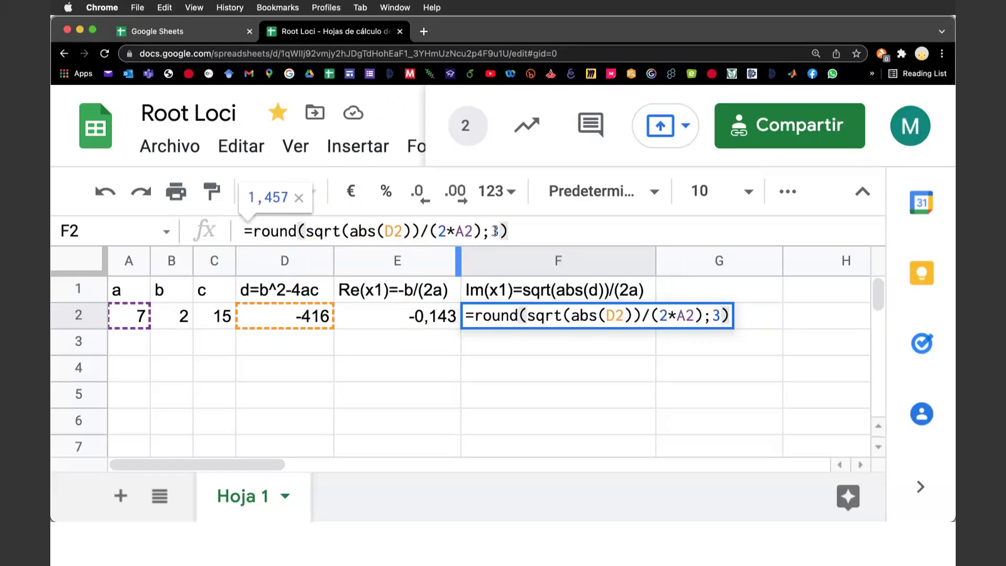
key(Return)
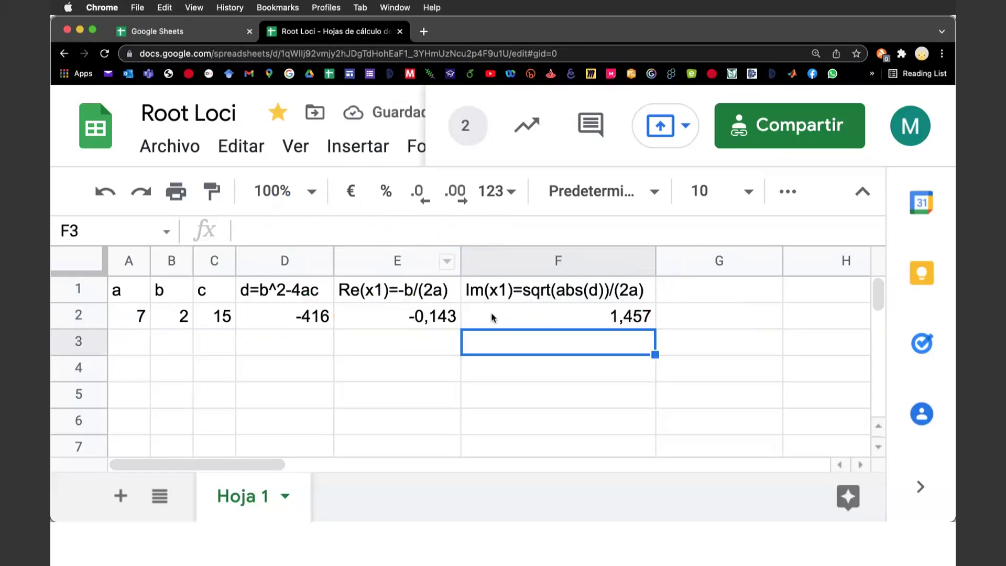
Head G1 as Re(x2) and set G2 to =E2, equal to Re(x1).
scroll(556, 370, right, 2)
scroll(556, 371, right, 2)
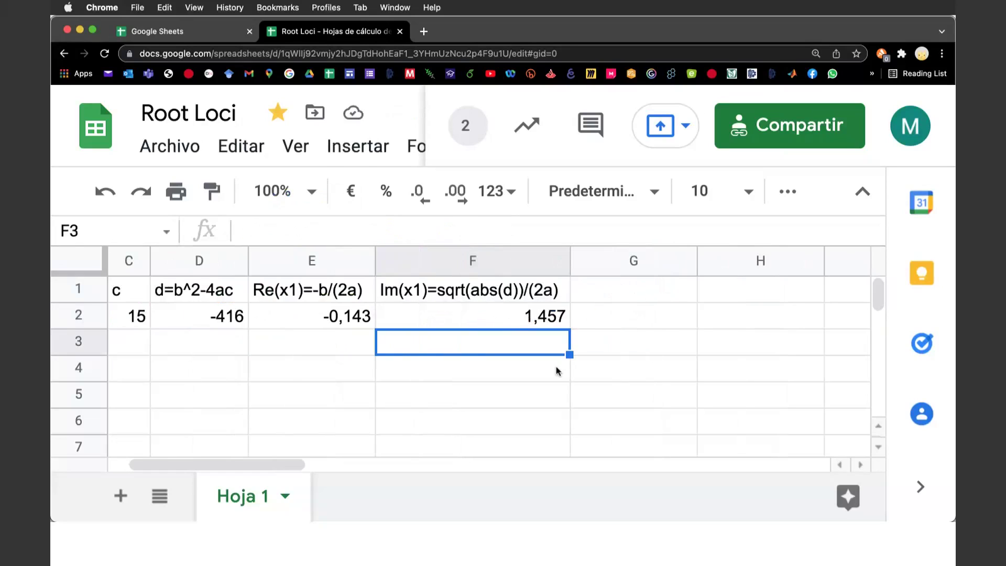
click(618, 291)
text(R)
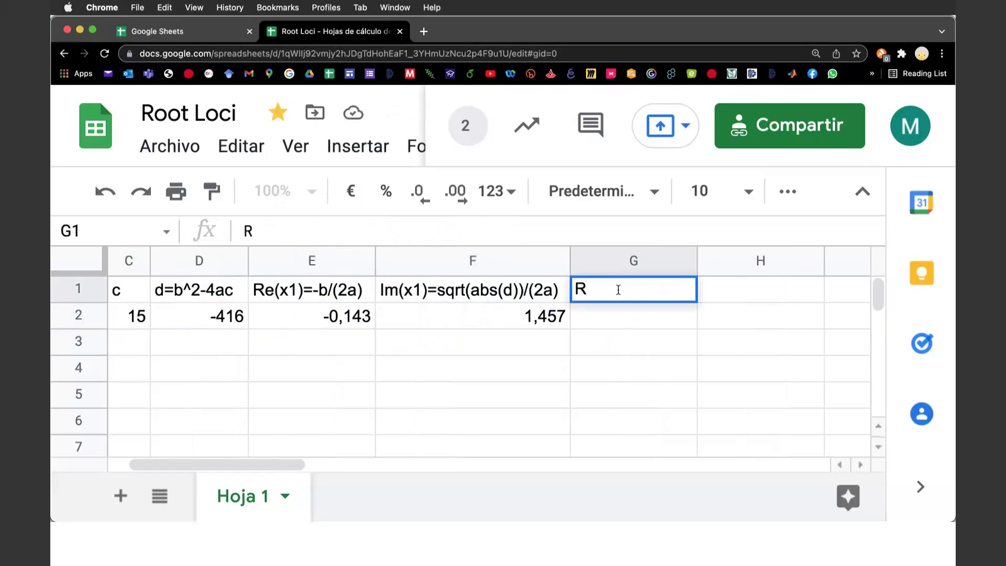
text(e(x2))
click(629, 315)
text(=)
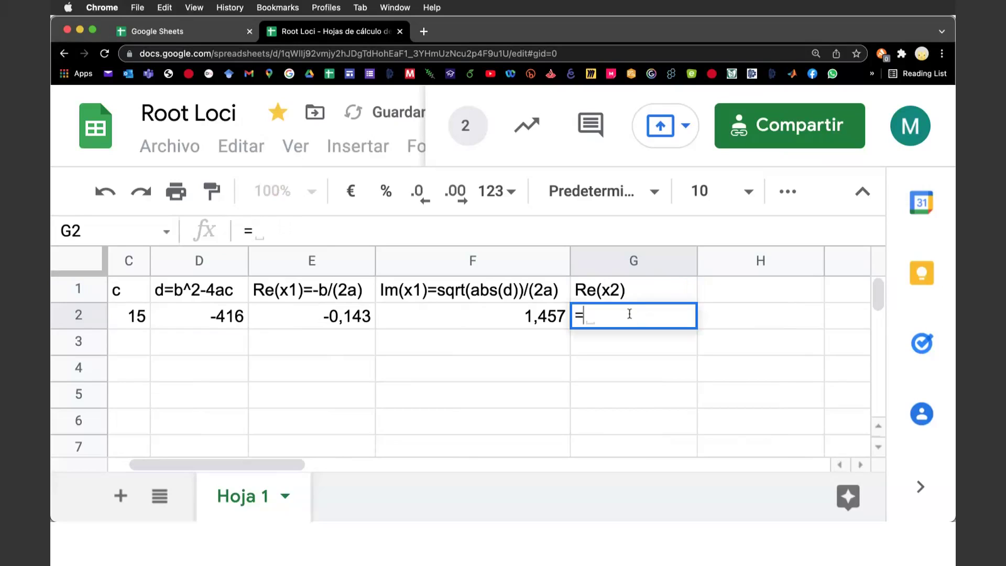
click(334, 318)
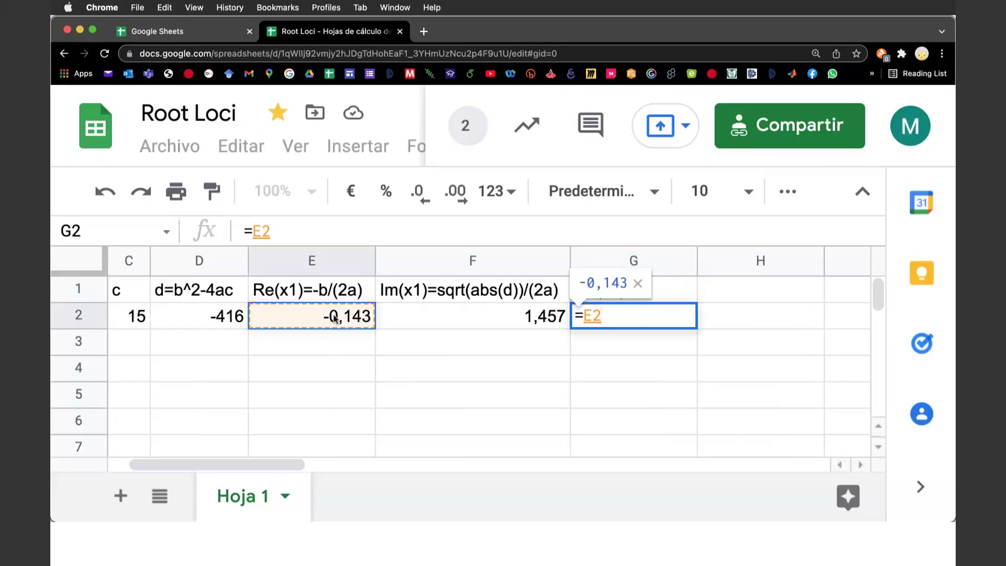
key(Return)
Head H1 as Im(x2) and set H2 to =-F2, the negated imaginary part.
click(734, 293)
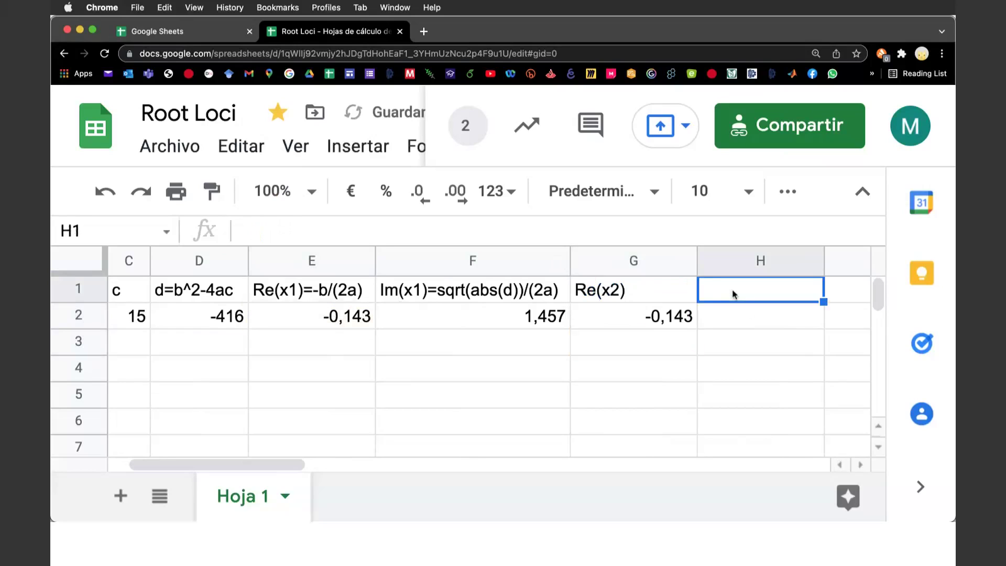
text(Im(x2)
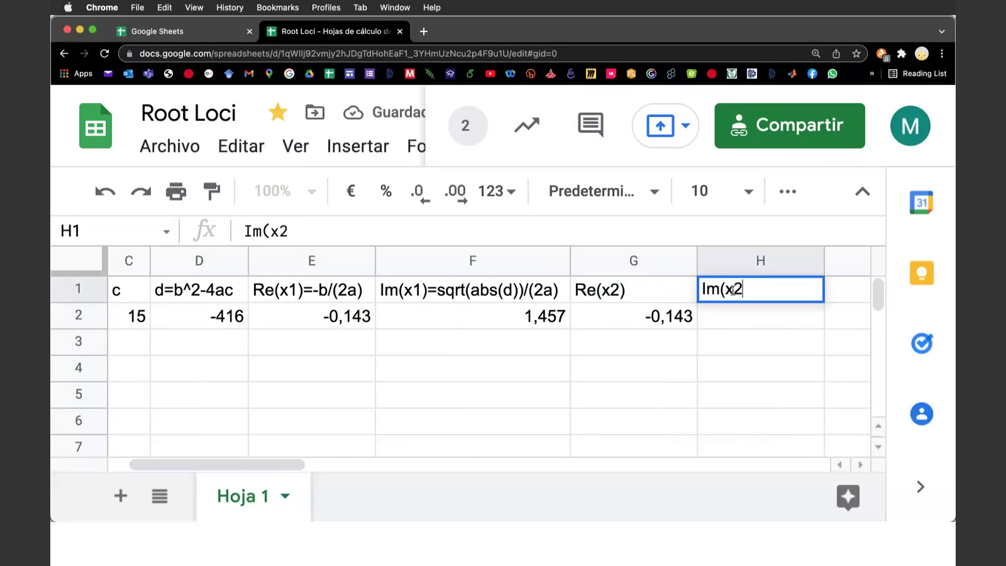
text())
key(Return)
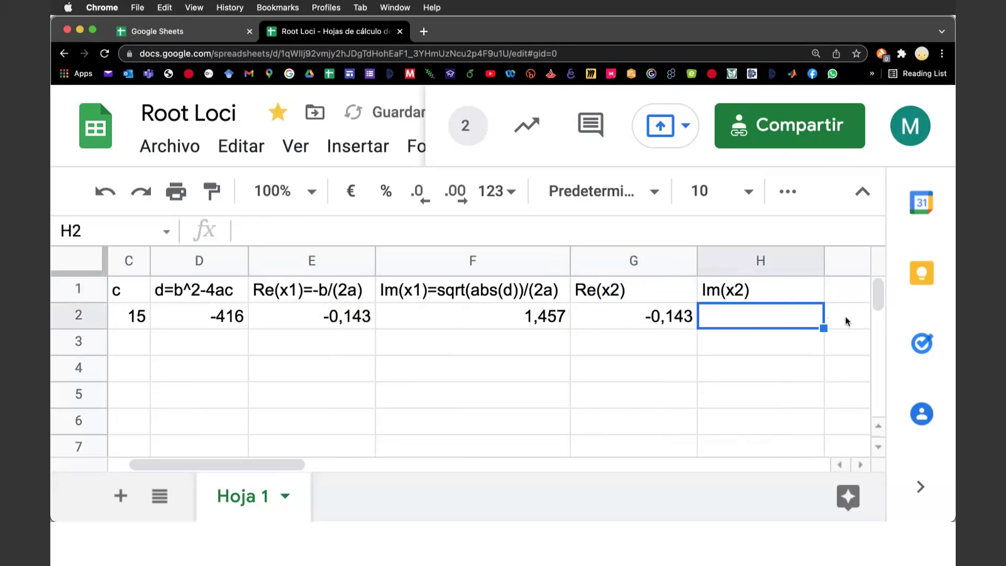
text(=-)
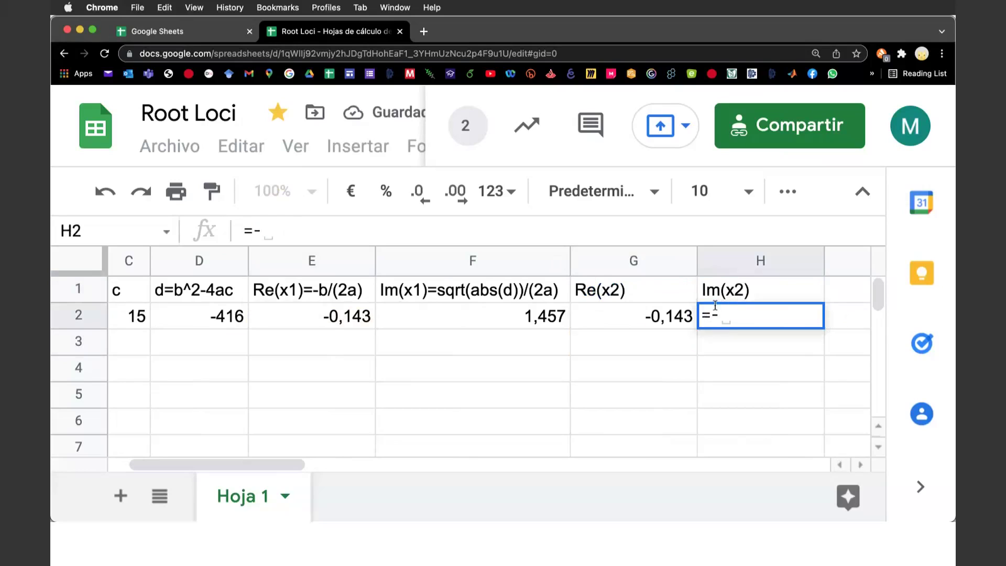
click(531, 316)
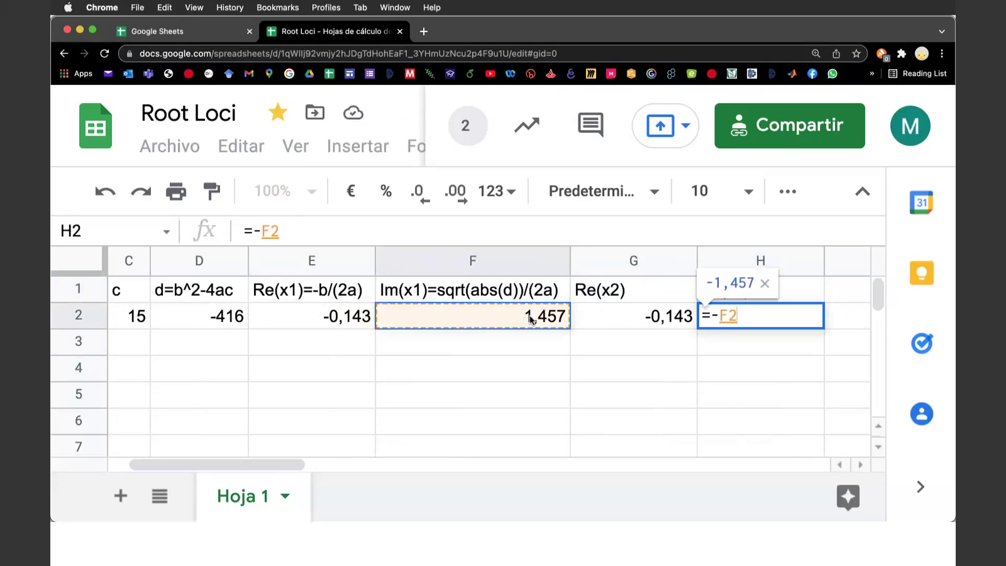
key(Return)
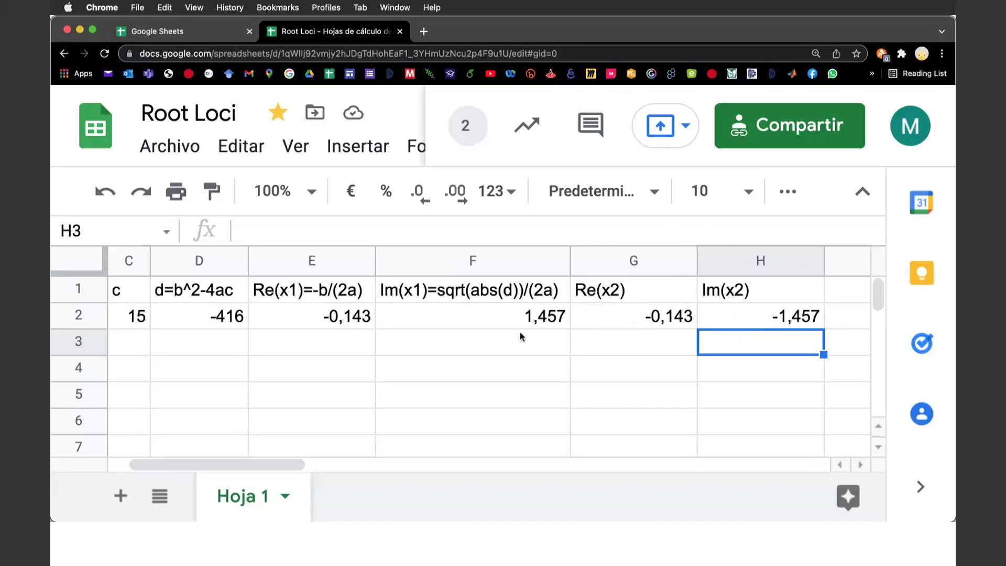
Narrow columns G and H to fit their values, and trim column D slightly.
scroll(709, 320, right, 5)
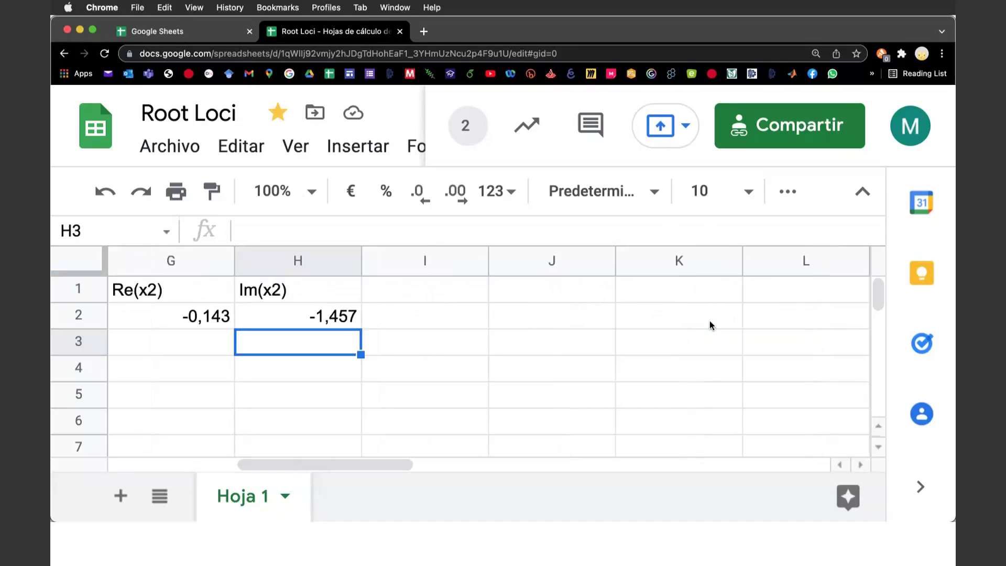
scroll(376, 381, left, 6)
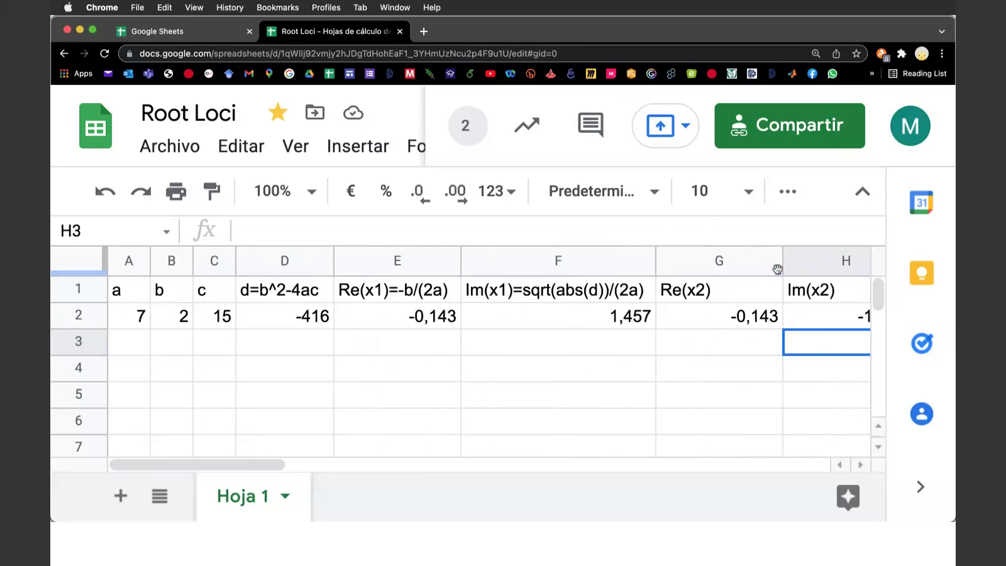
drag(783, 267, 716, 267)
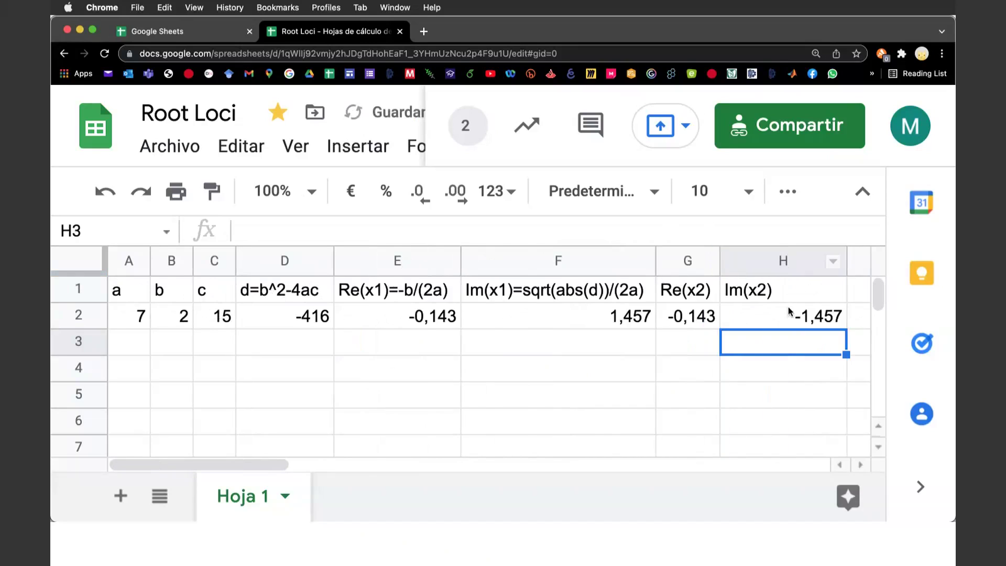
scroll(789, 311, right, 6)
scroll(439, 269, left, 8)
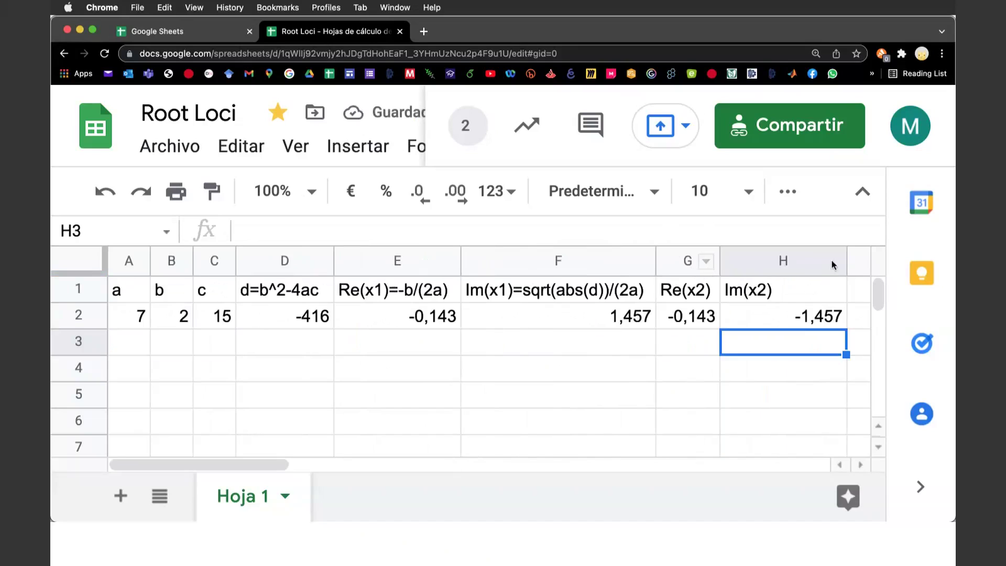
drag(846, 265, 780, 264)
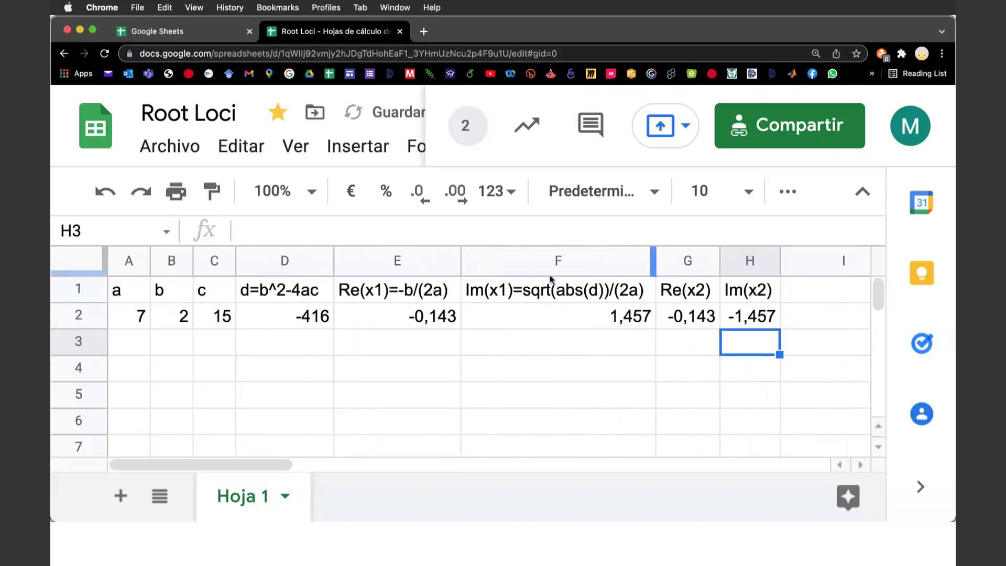
drag(333, 261, 326, 260)
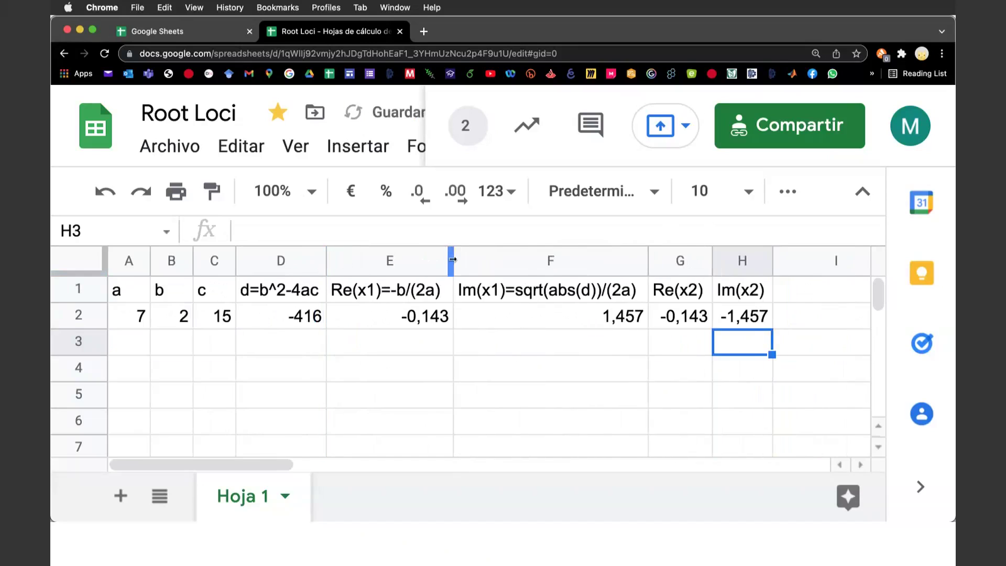
scroll(534, 381, right, 2)
scroll(534, 381, right, 10)
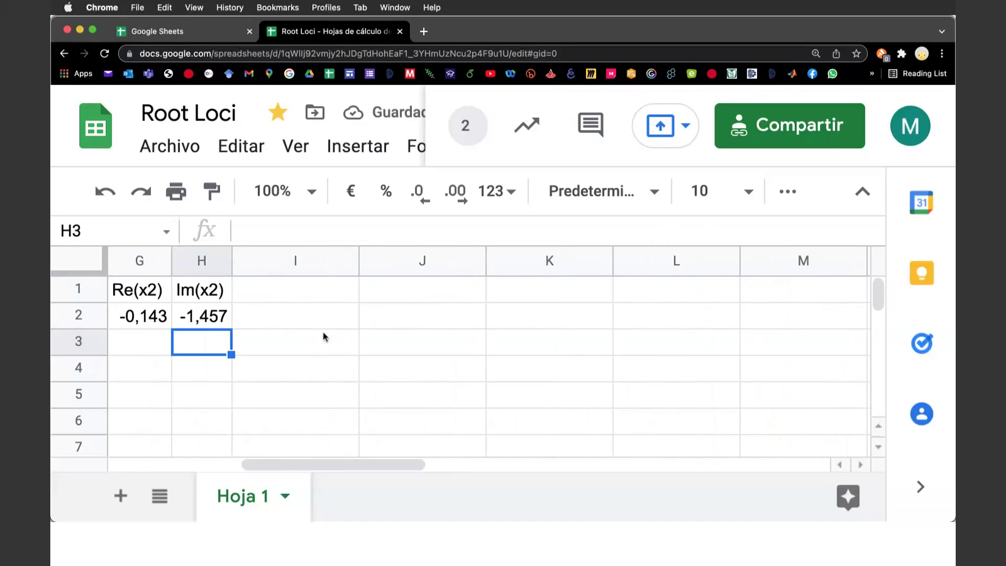
Widen column I and enter the header x1 in I1.
click(309, 315)
click(317, 288)
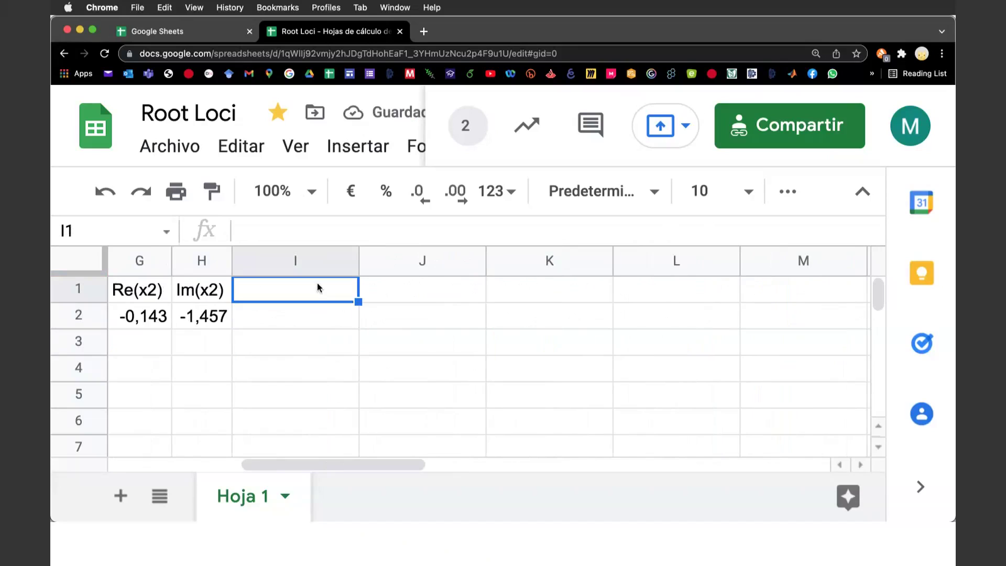
drag(359, 261, 457, 260)
drag(582, 261, 691, 260)
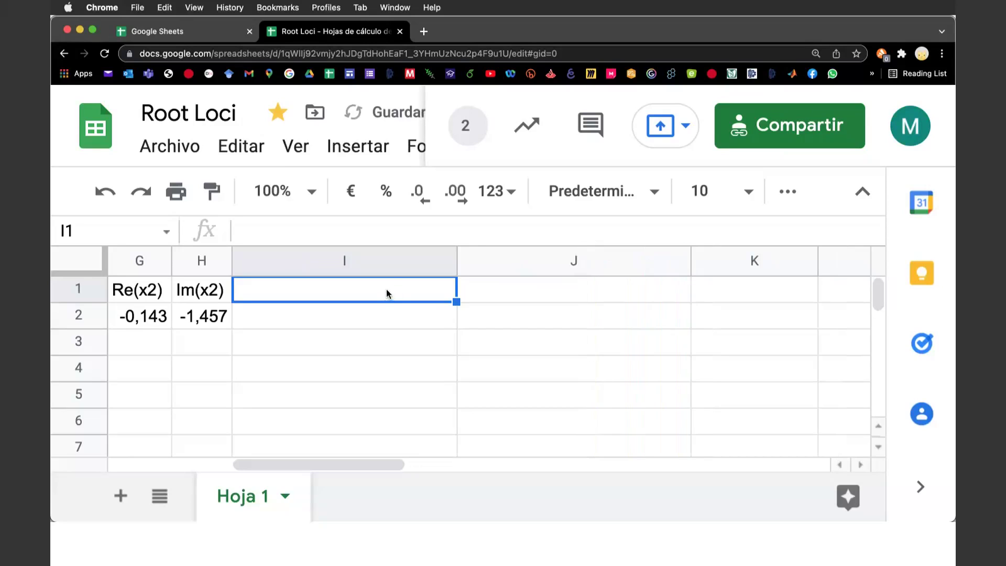
text(x1)
key(Return)
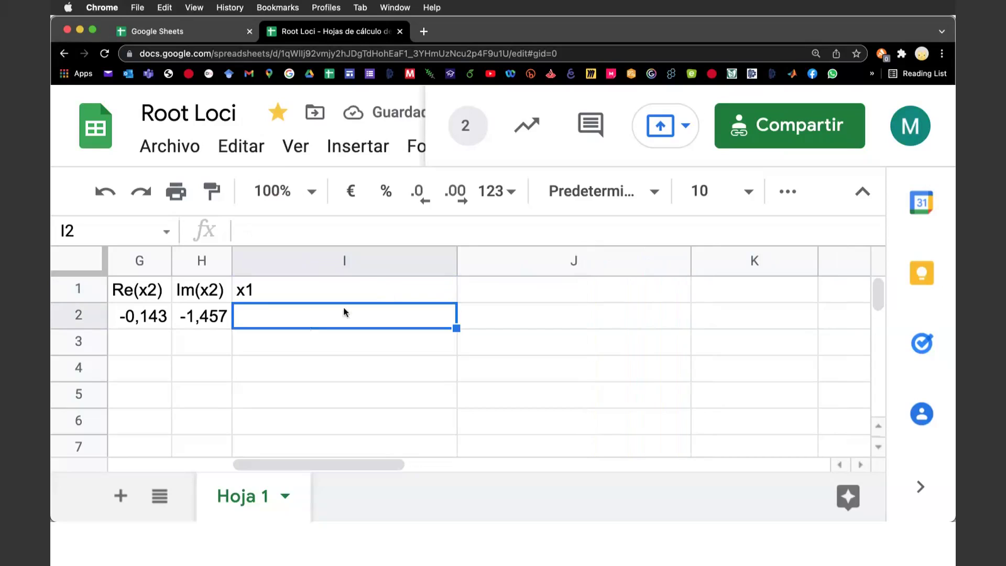
Start the I2 formula as =if(d2<0;complex( to test for a negative discriminant.
text(=)
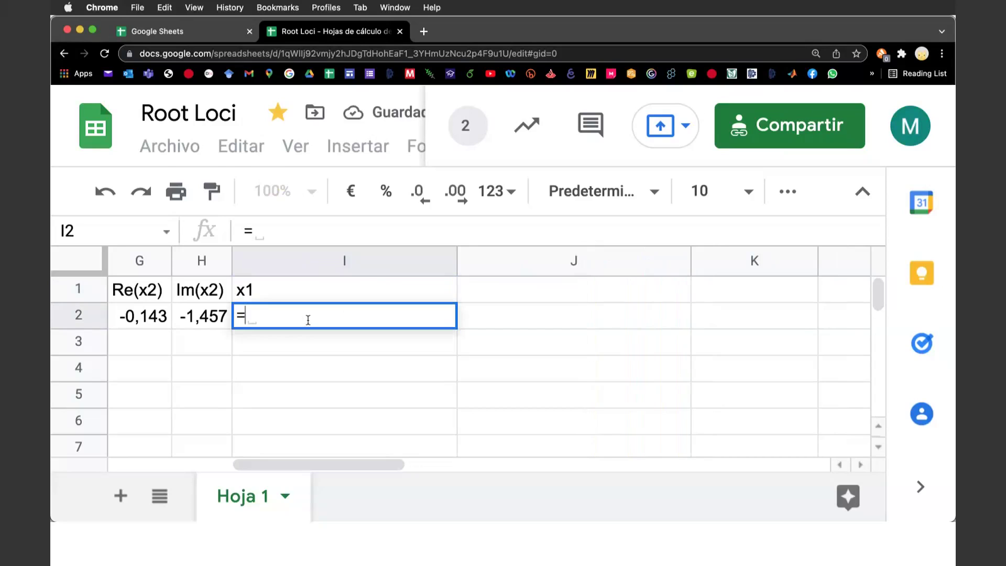
text(if)
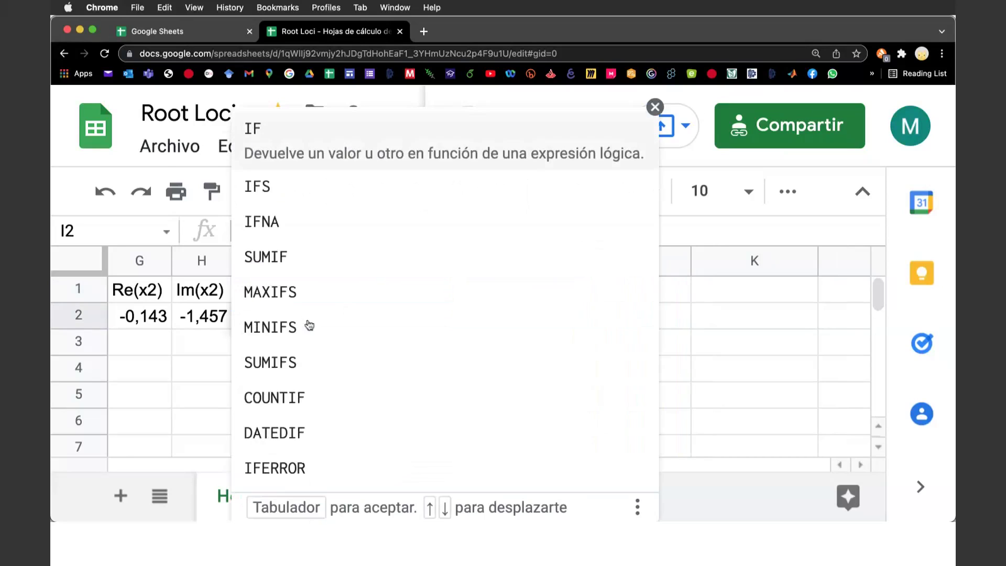
text(()
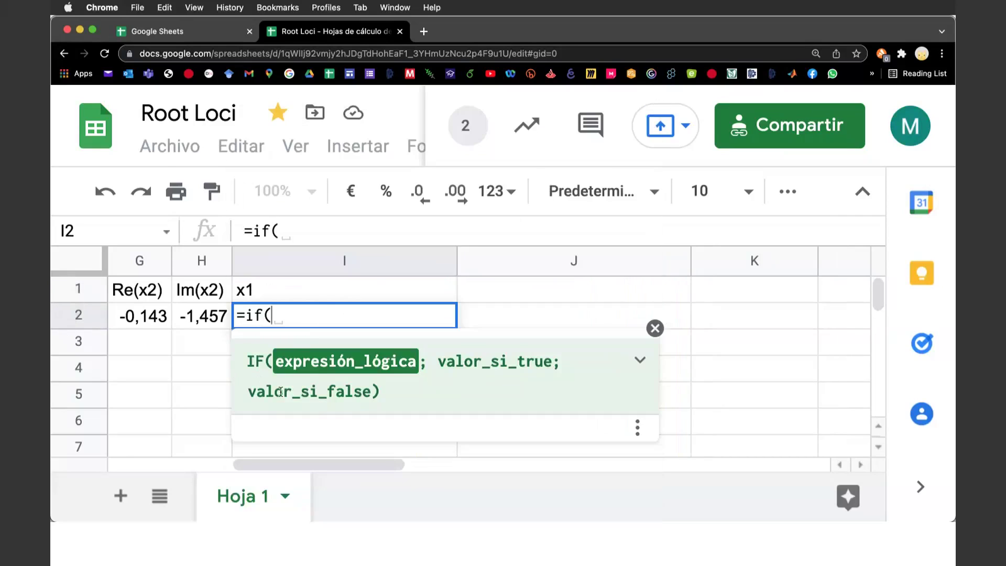
text(d)
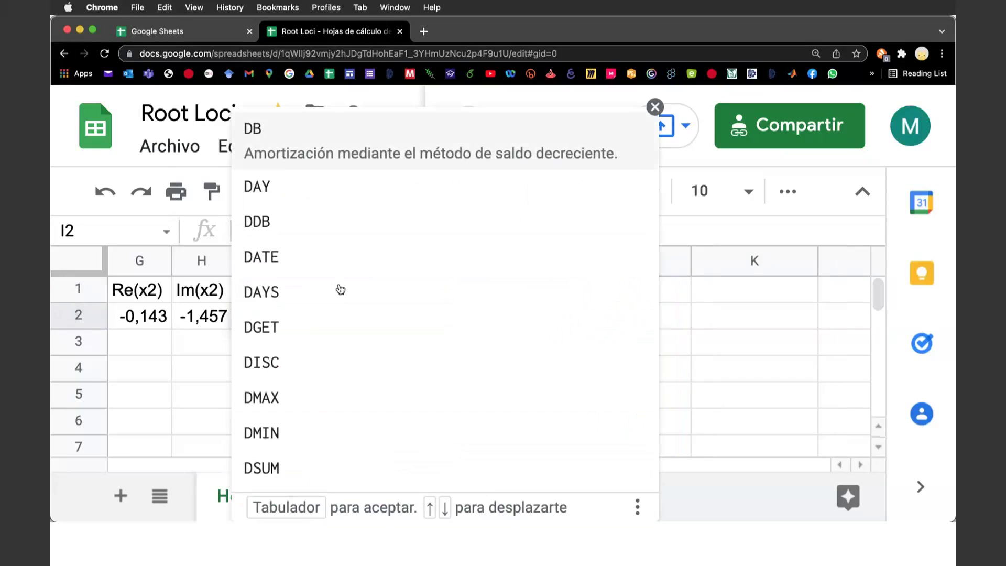
text(2)
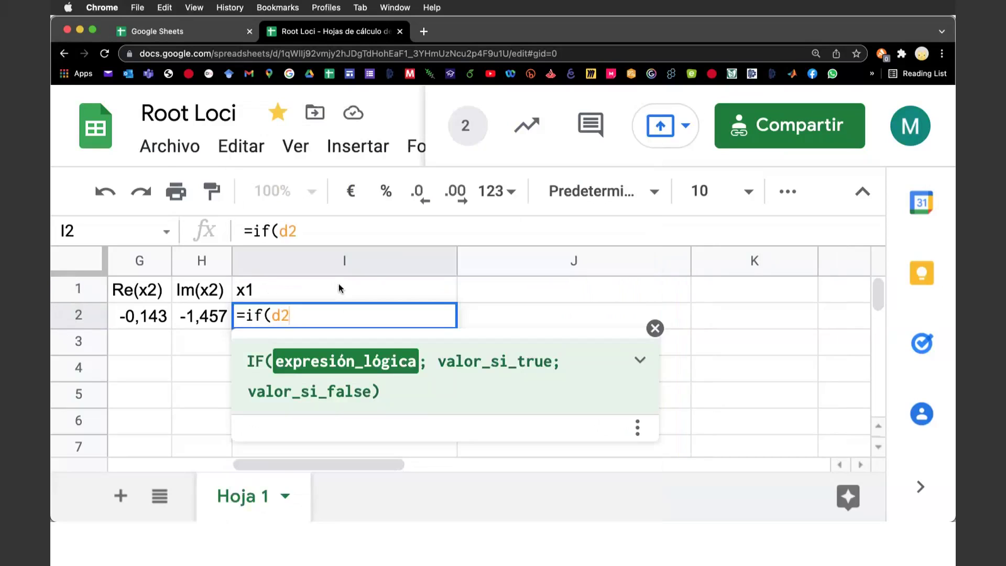
text(;)
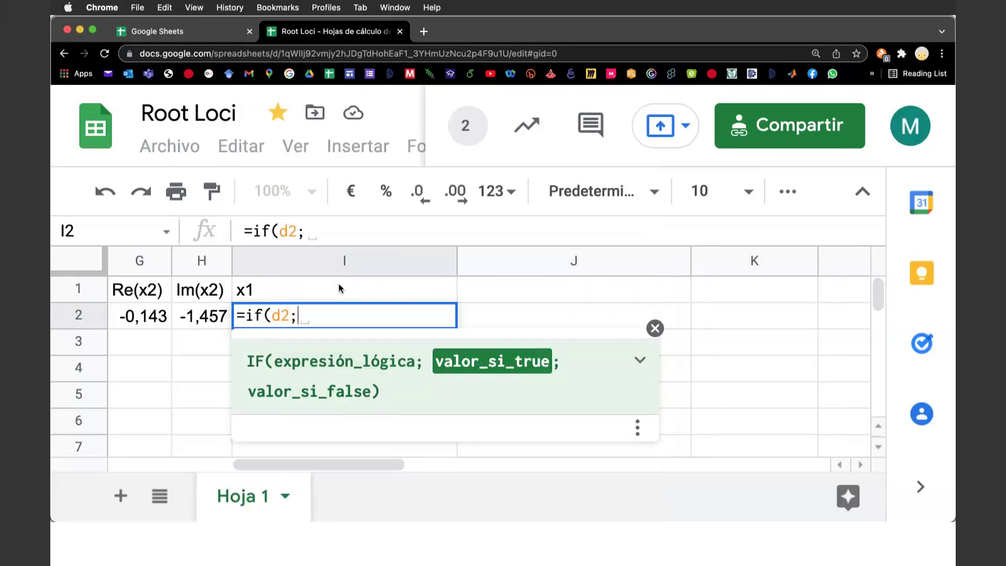
key(BackSpace)
text(<0)
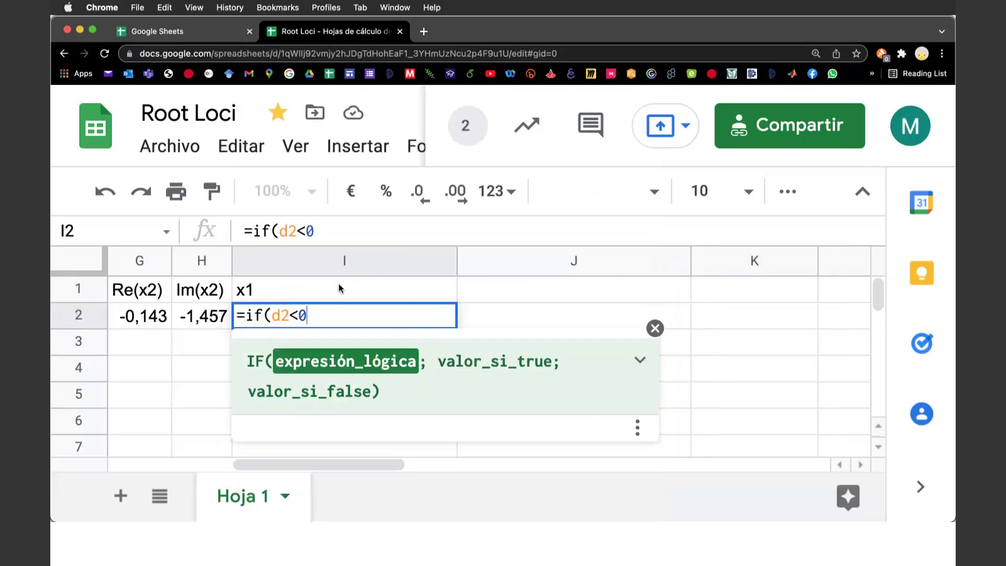
text(;)
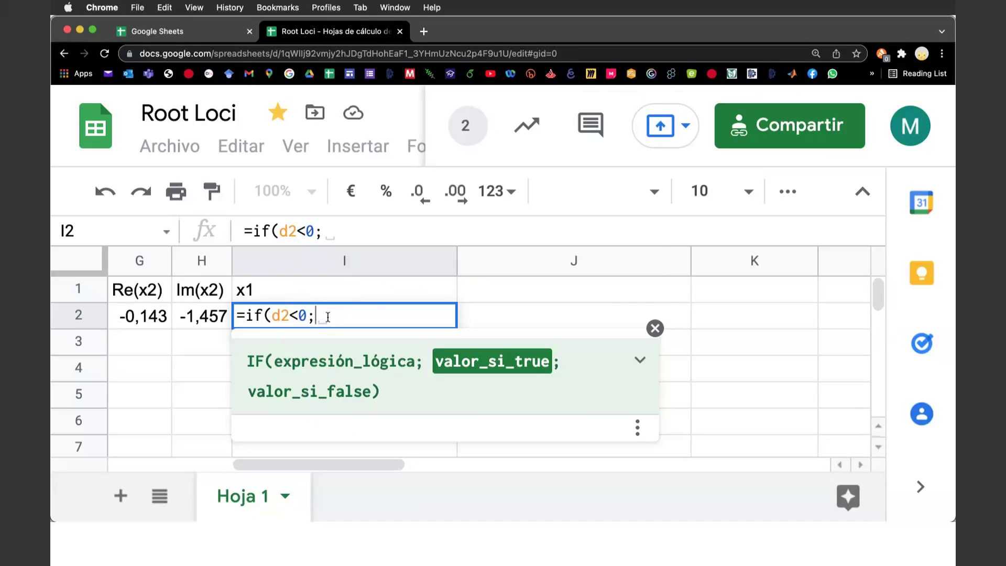
text(complex)
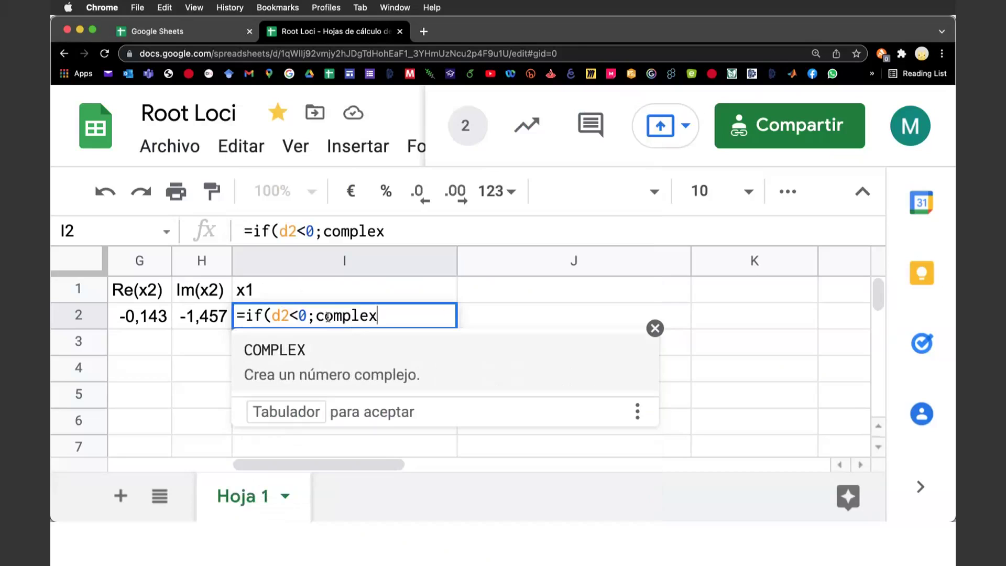
text(()
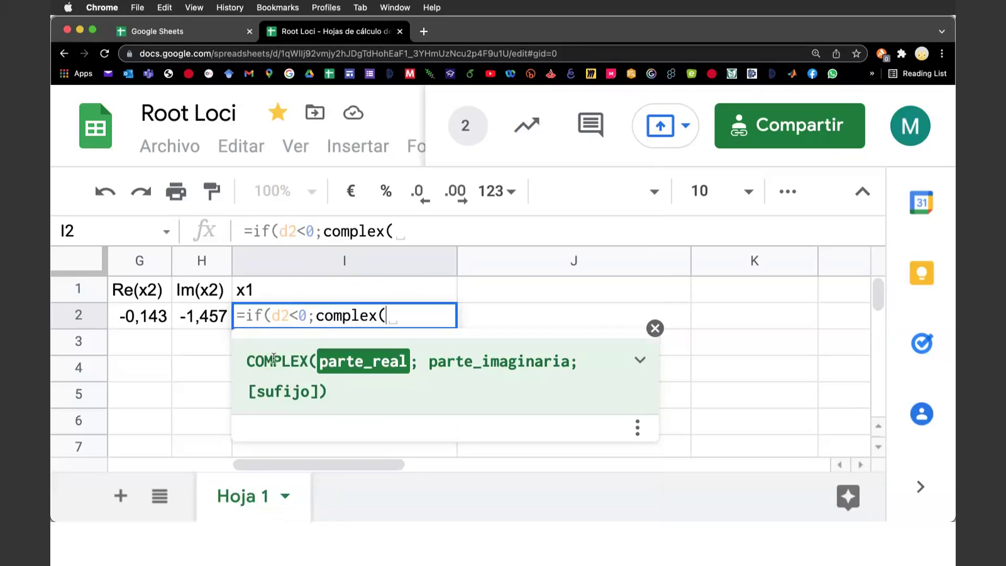
Complete I2 as =if(d2<0;complex(E2;F2);E2+F2), showing x1 as -0,143+1,457i.
drag(249, 463, 182, 464)
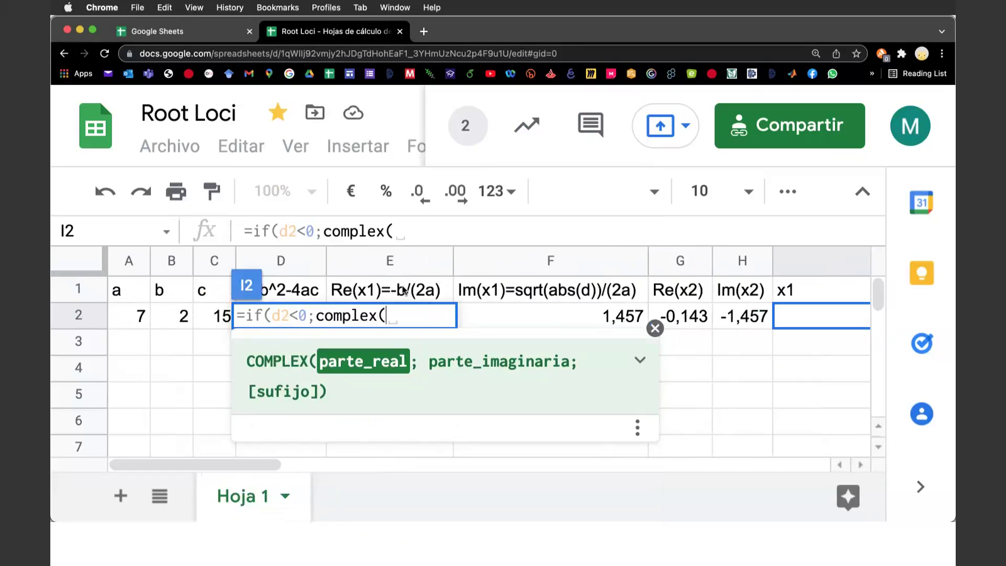
text(e2)
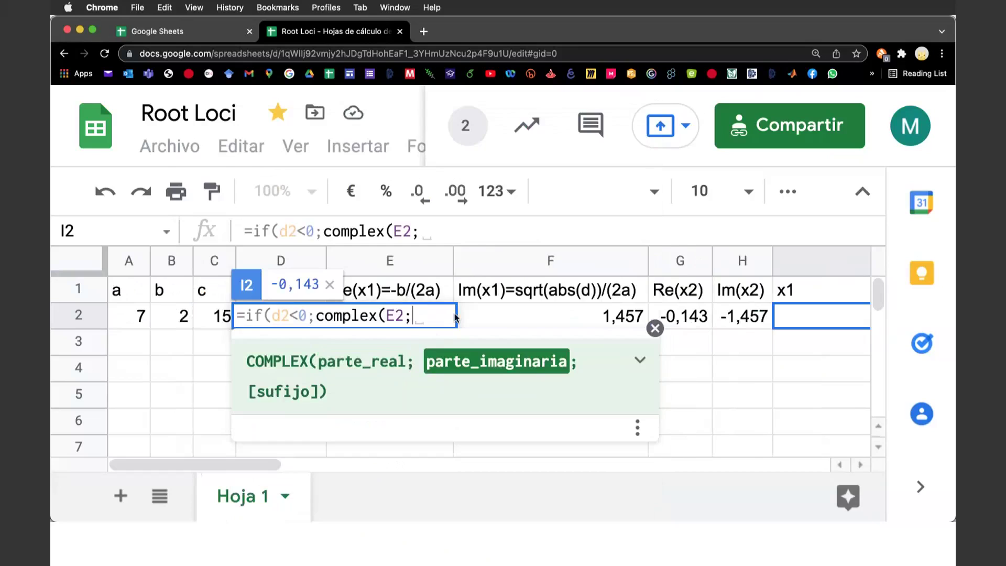
text( F2)
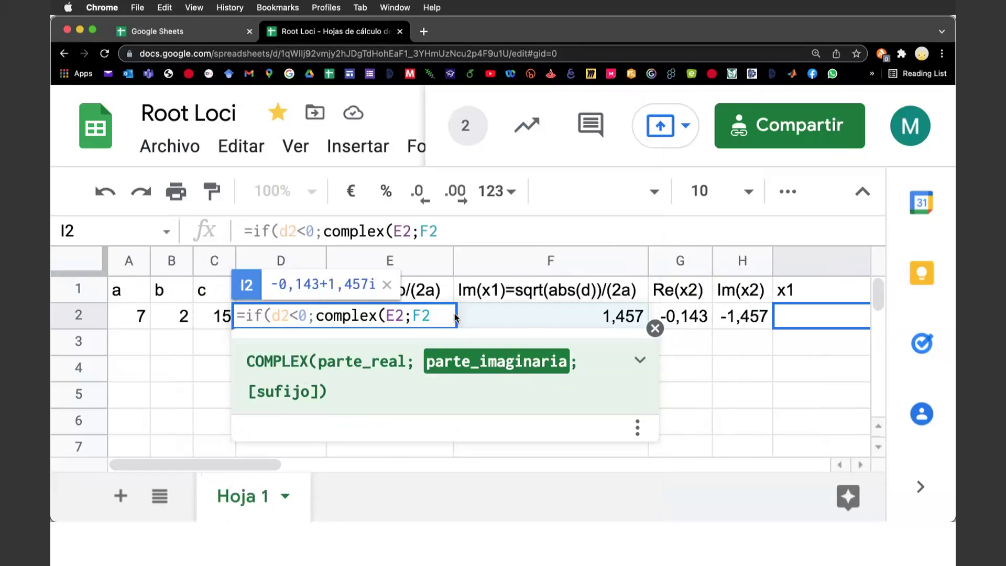
text())
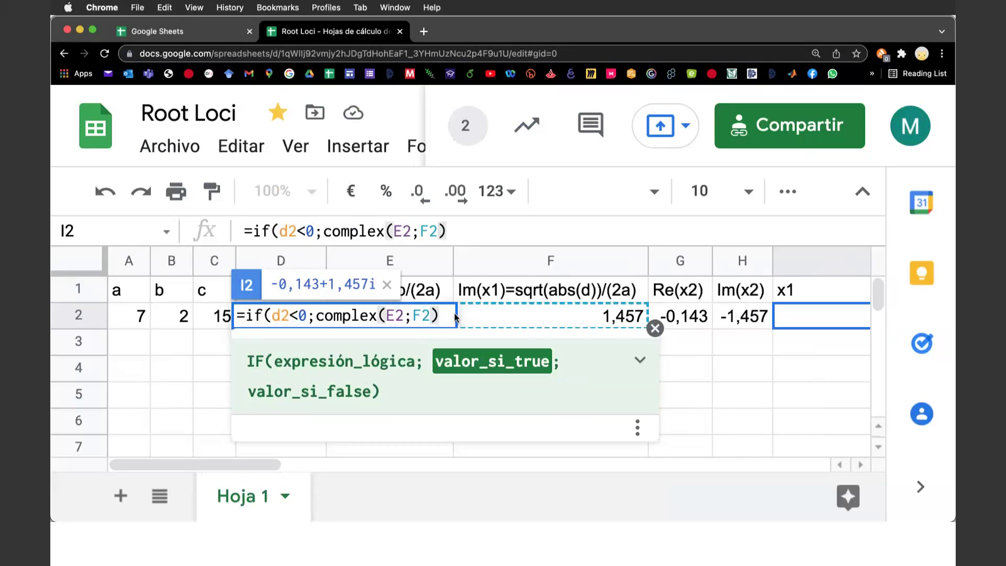
text(,)
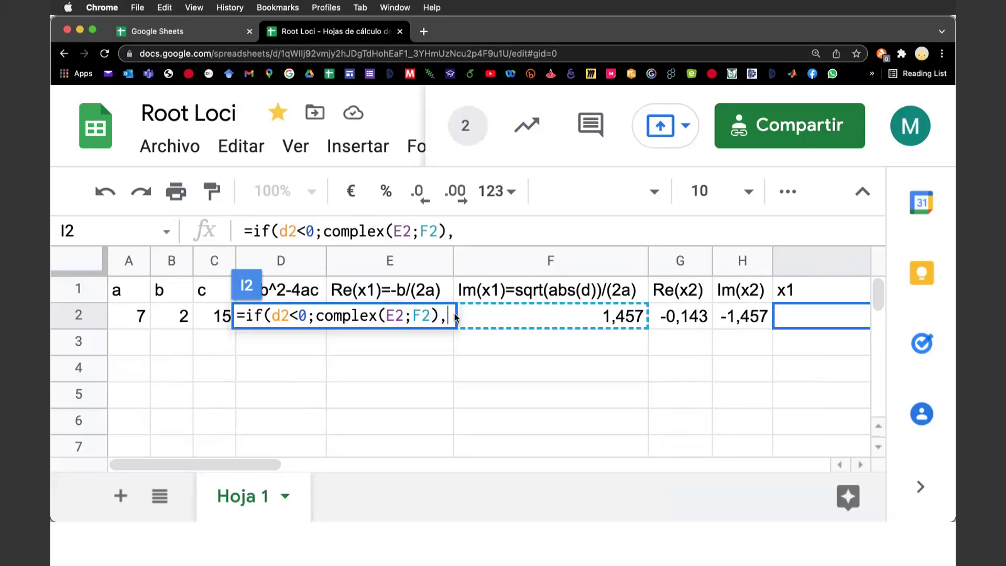
key(BackSpace)
text(;)
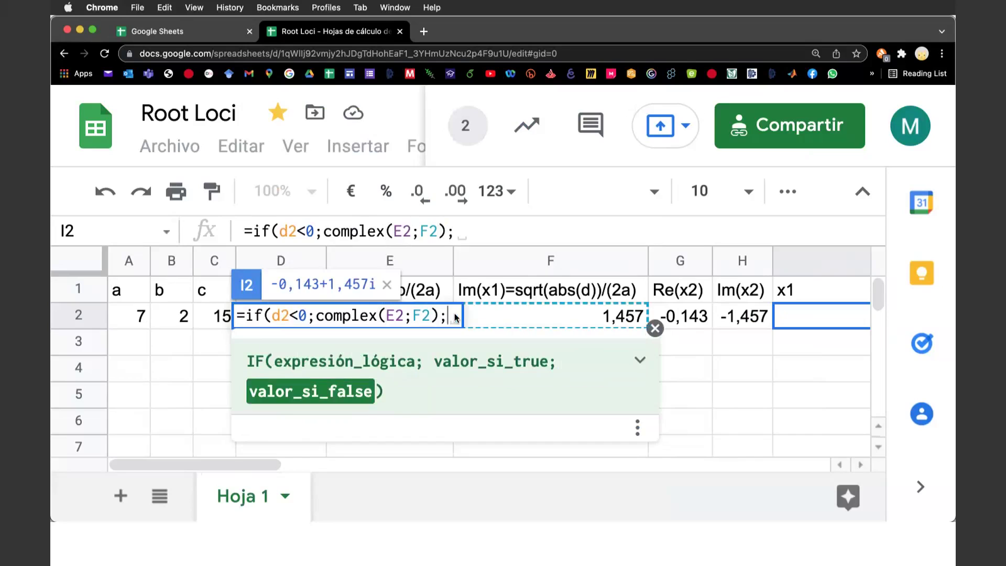
text(E2+)
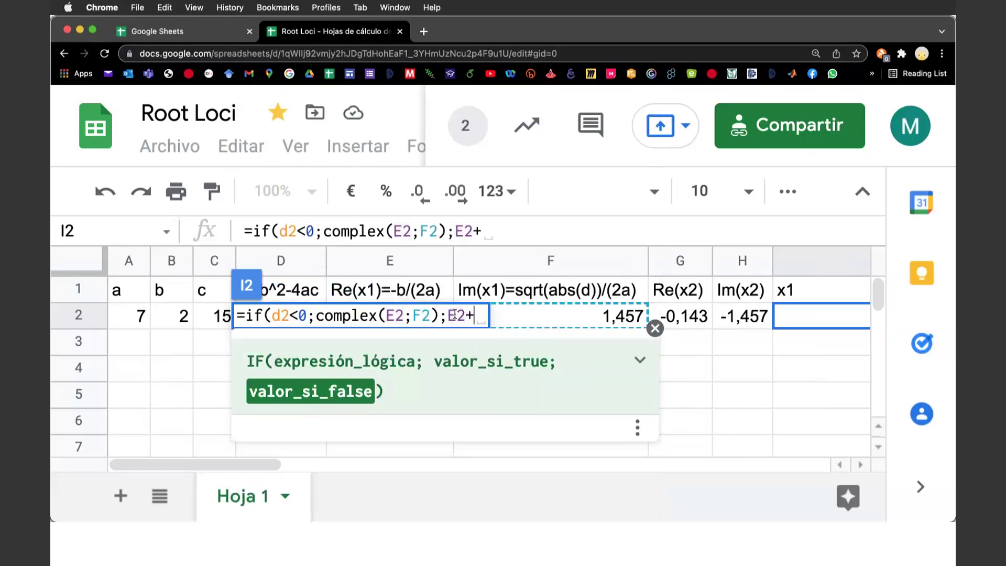
text(F2)
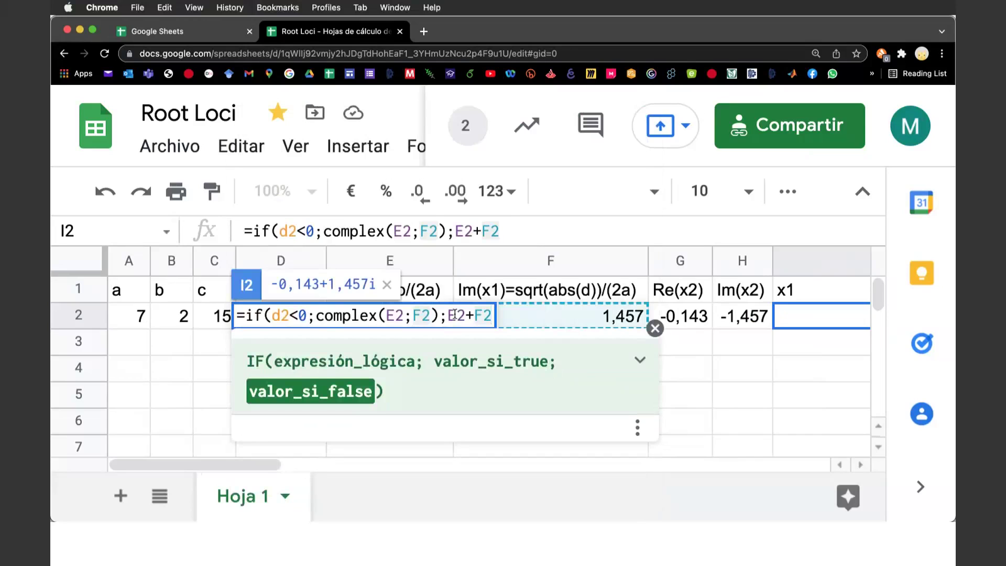
text())
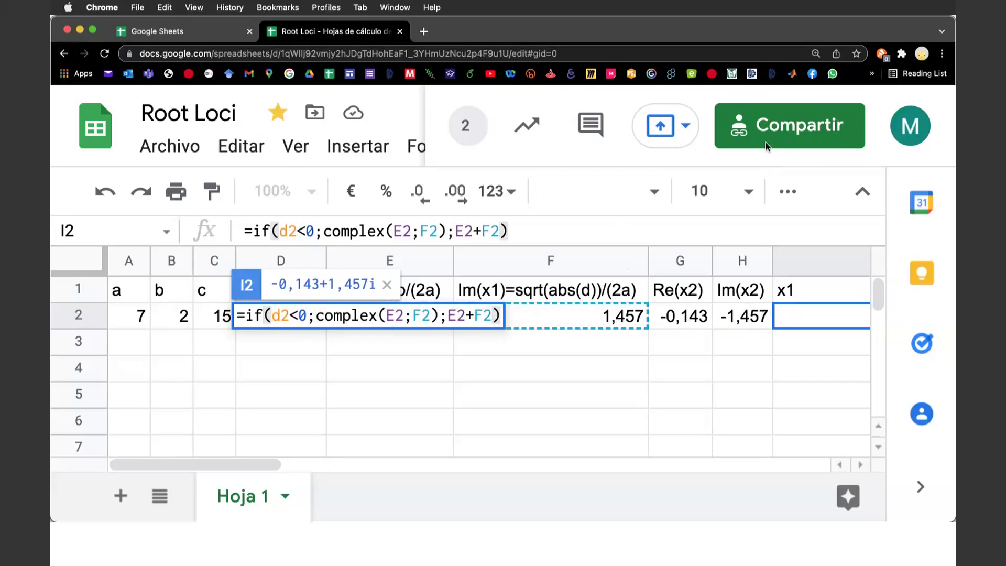
key(Return)
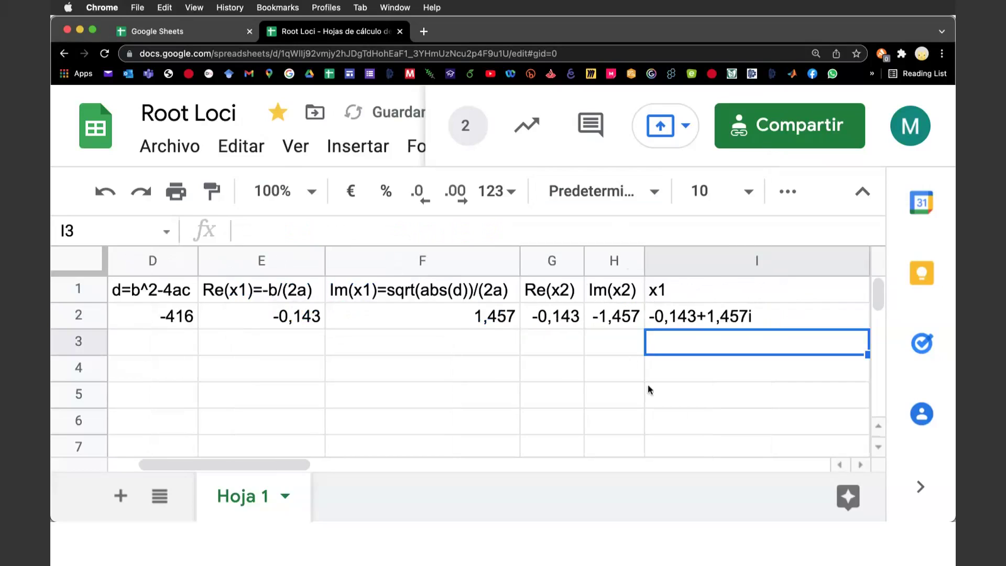
Widen column I and enter =if(d2<0;complex(g2;h2);g2+H2) in J2, giving -0,143-1,457i.
scroll(658, 400, right, 10)
scroll(634, 395, left, 9)
scroll(566, 399, left, 2)
scroll(565, 400, right, 1)
click(591, 319)
drag(779, 267, 672, 267)
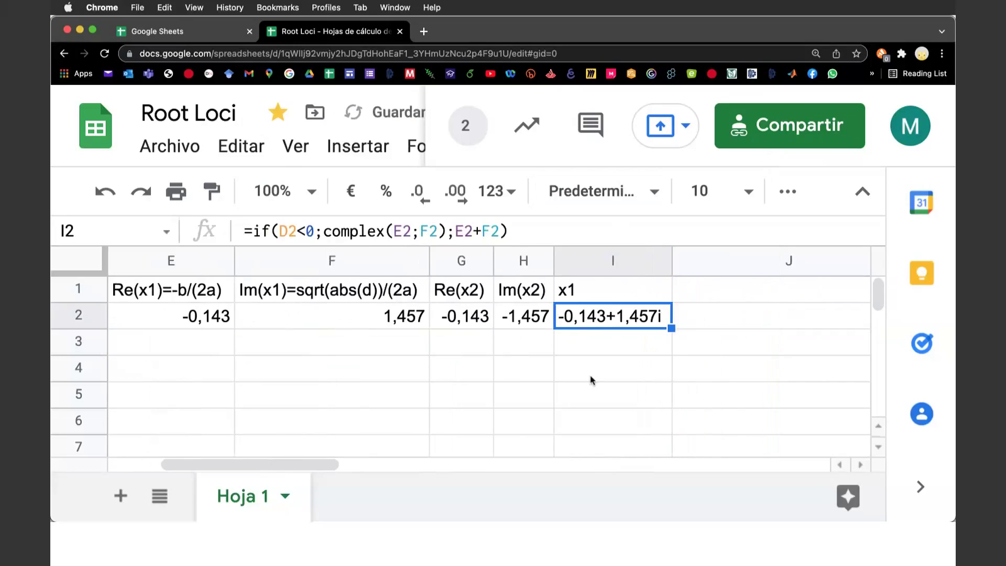
scroll(498, 375, right, 3)
click(417, 316)
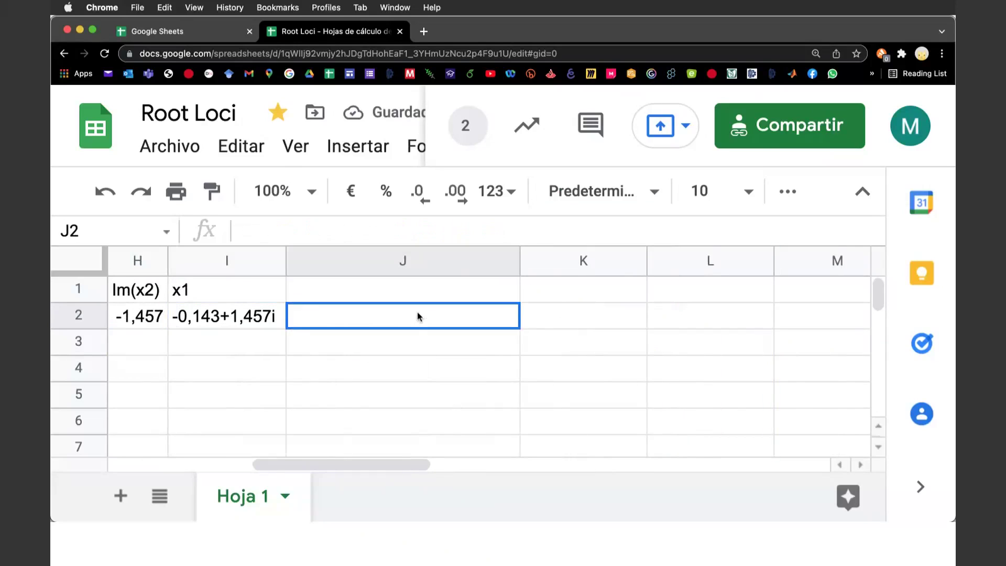
text(=)
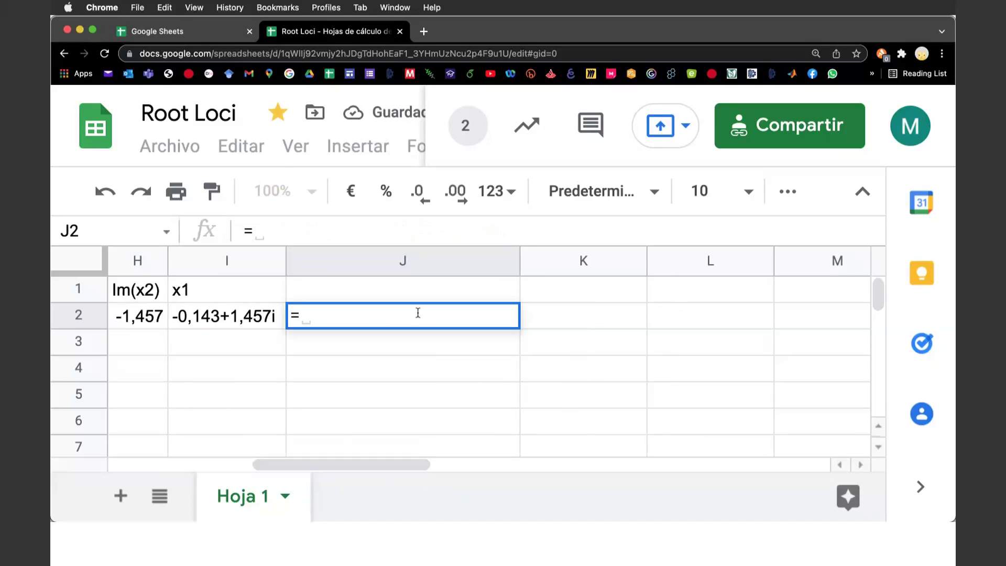
text(if()
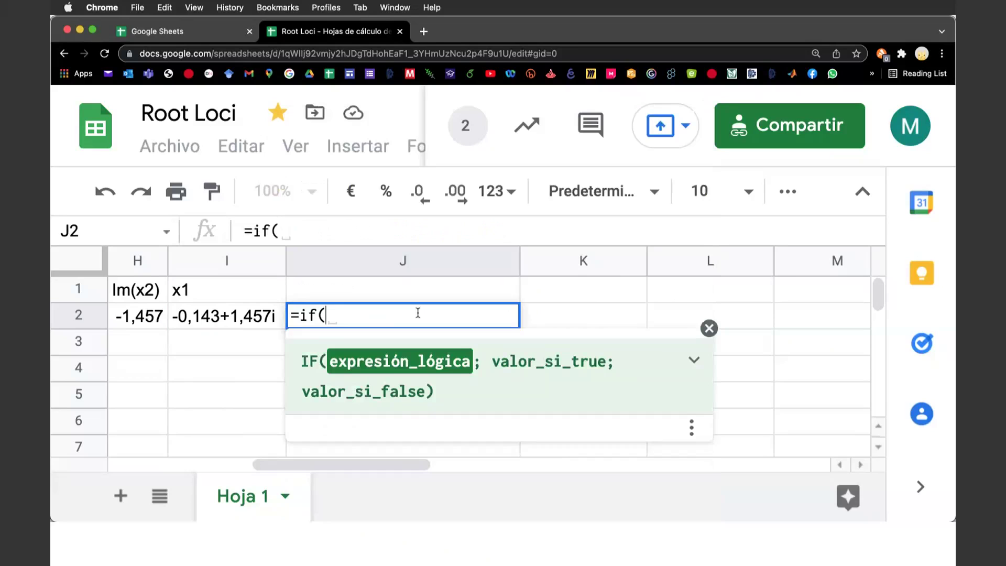
text(d2)
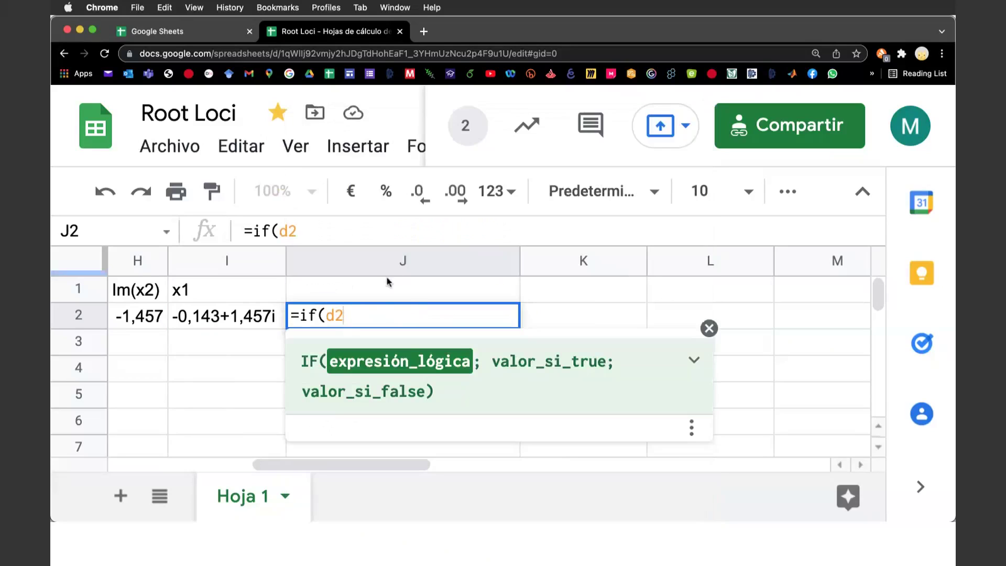
text(<0)
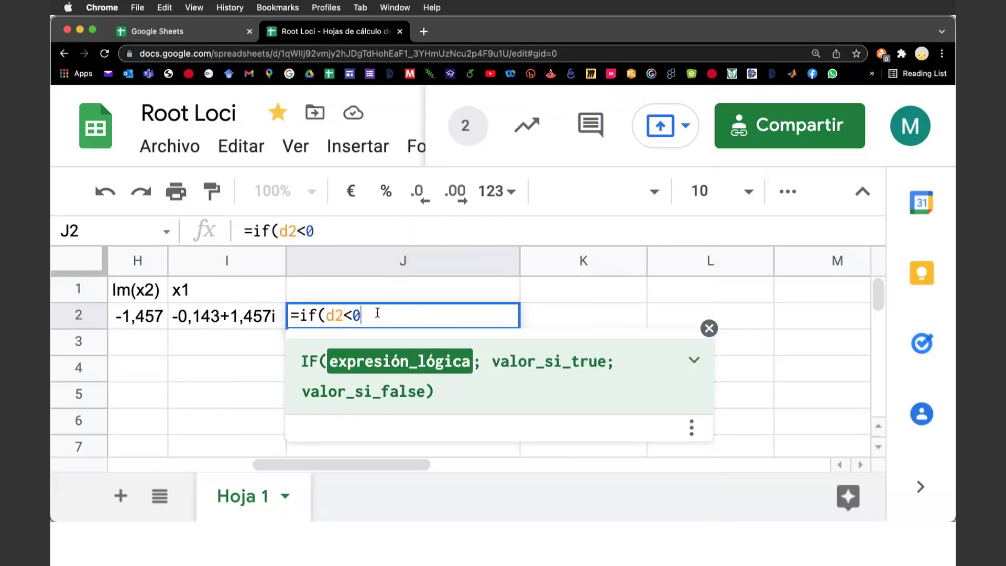
text(;)
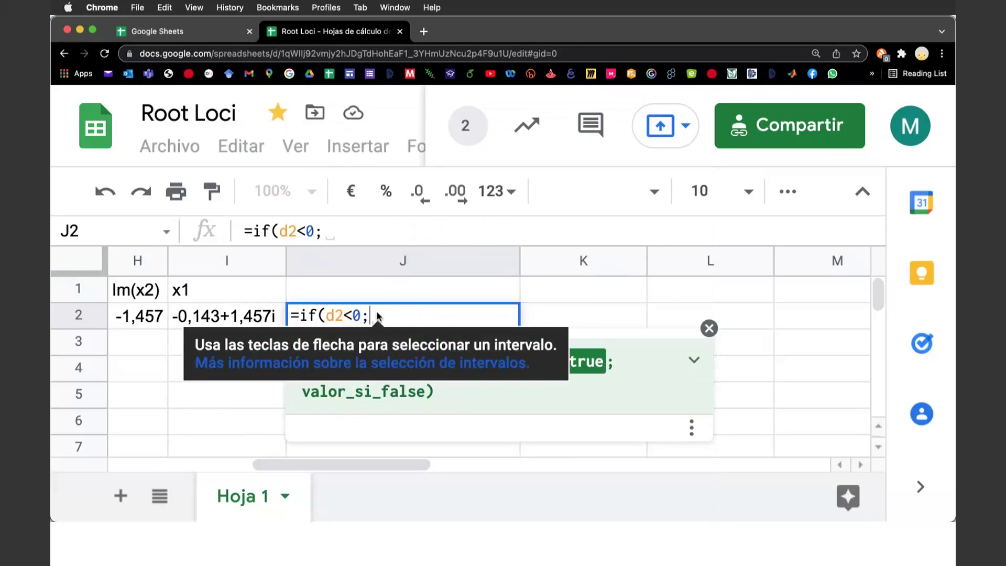
text(complex)
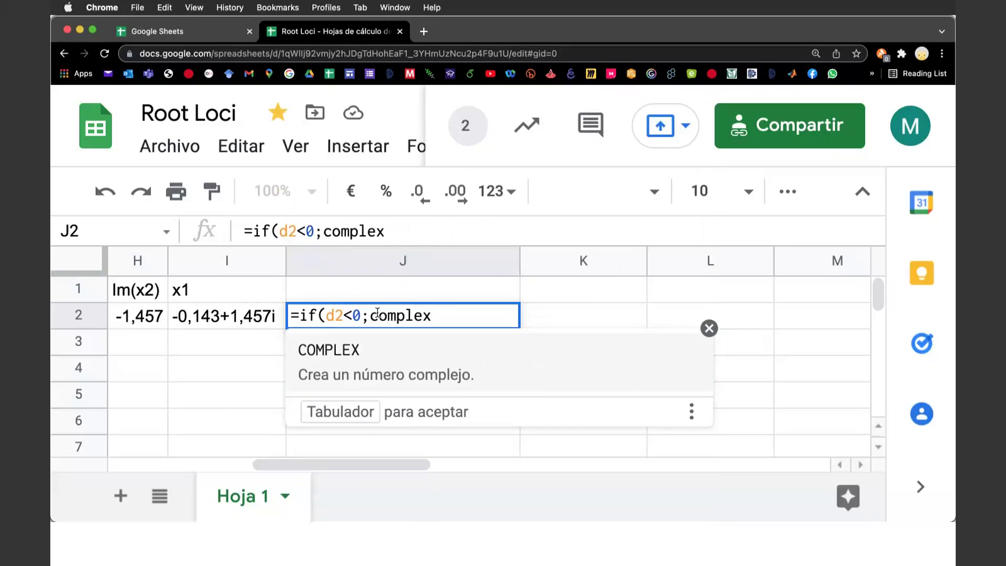
text(()
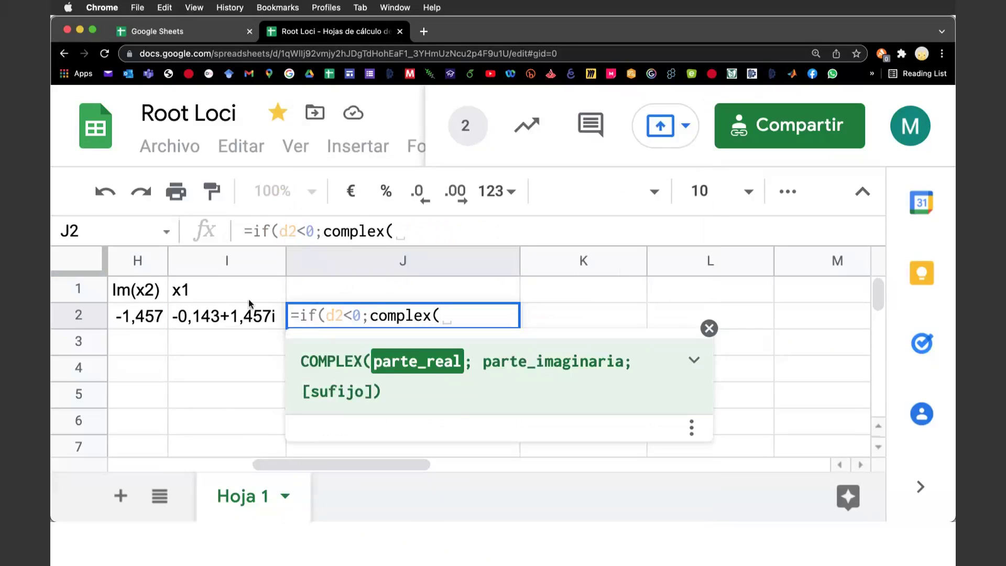
mouse_move(137, 260)
text(g2)
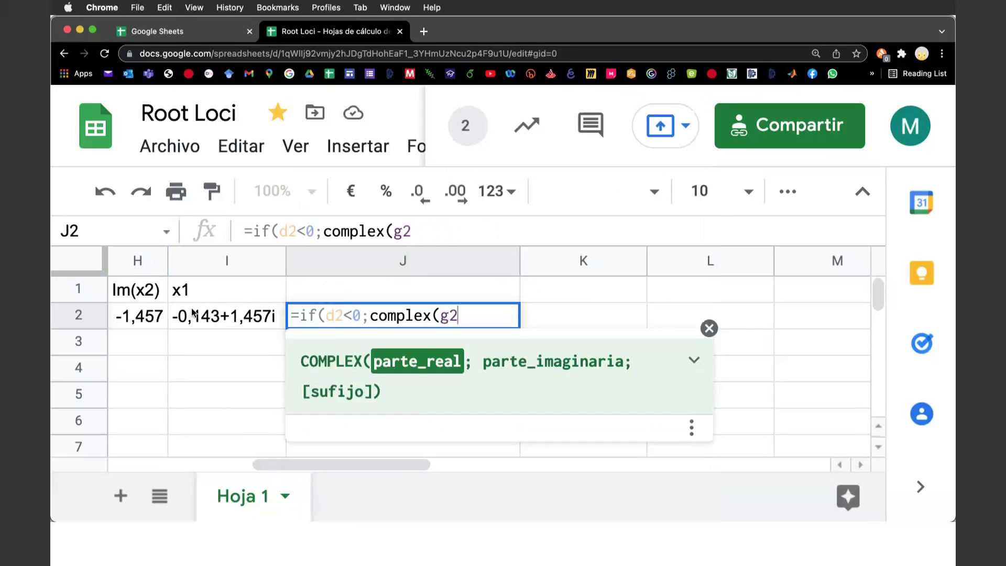
text(;)
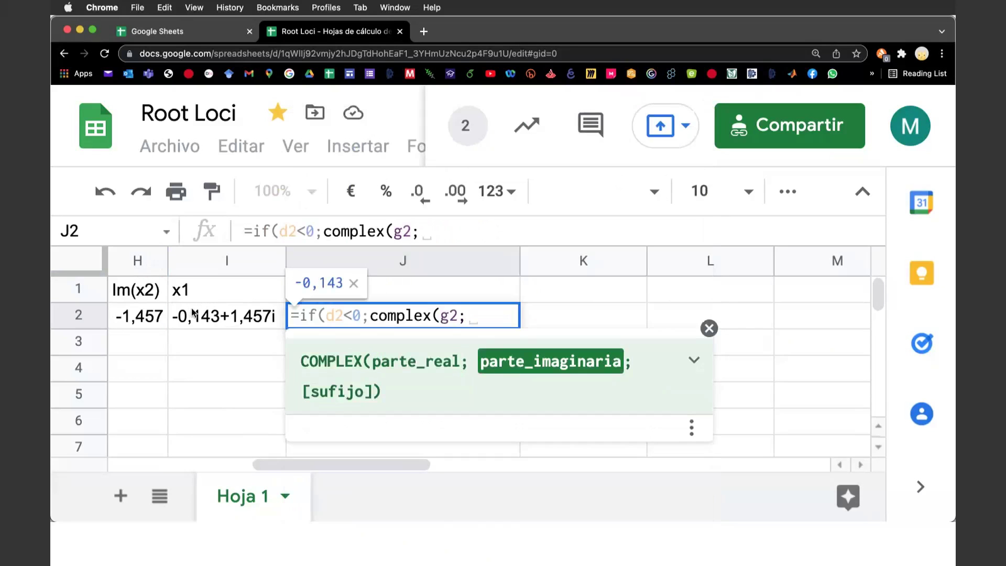
text(h2))
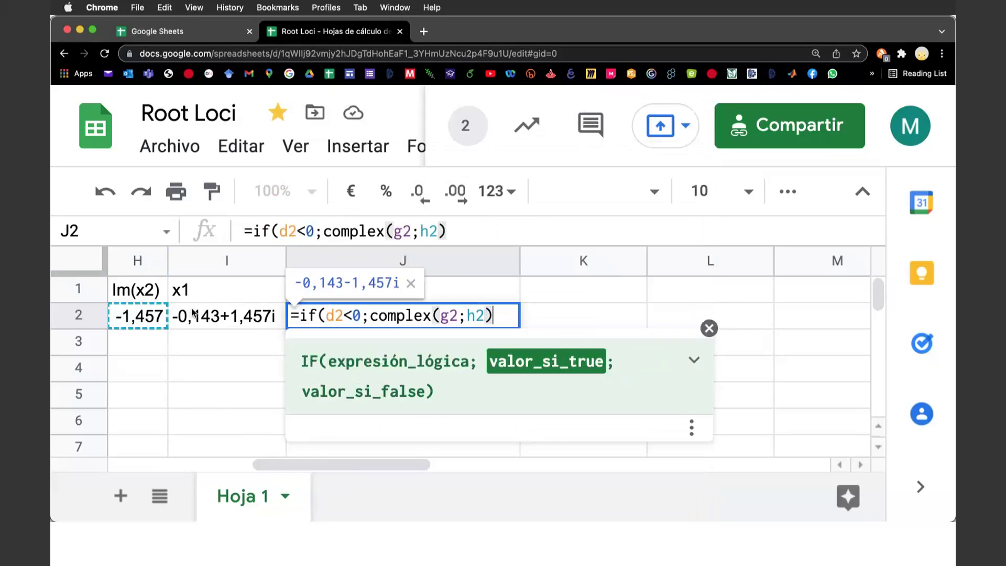
text(;)
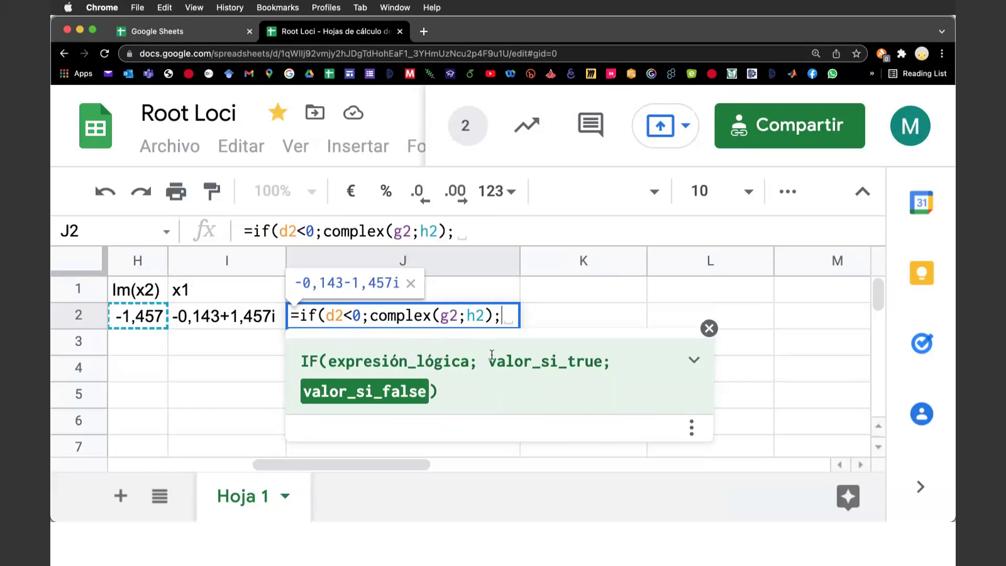
text(g2+)
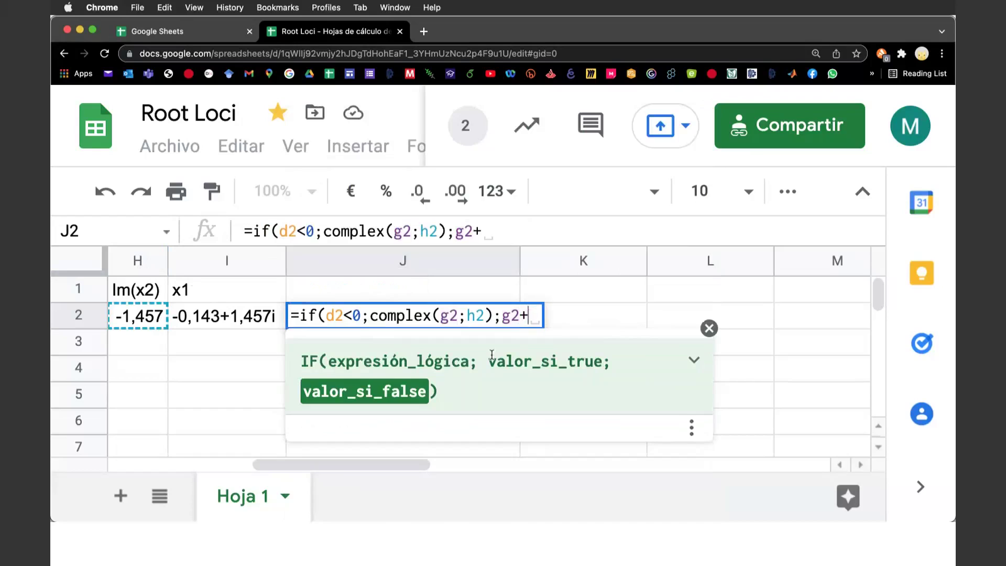
text(H2)
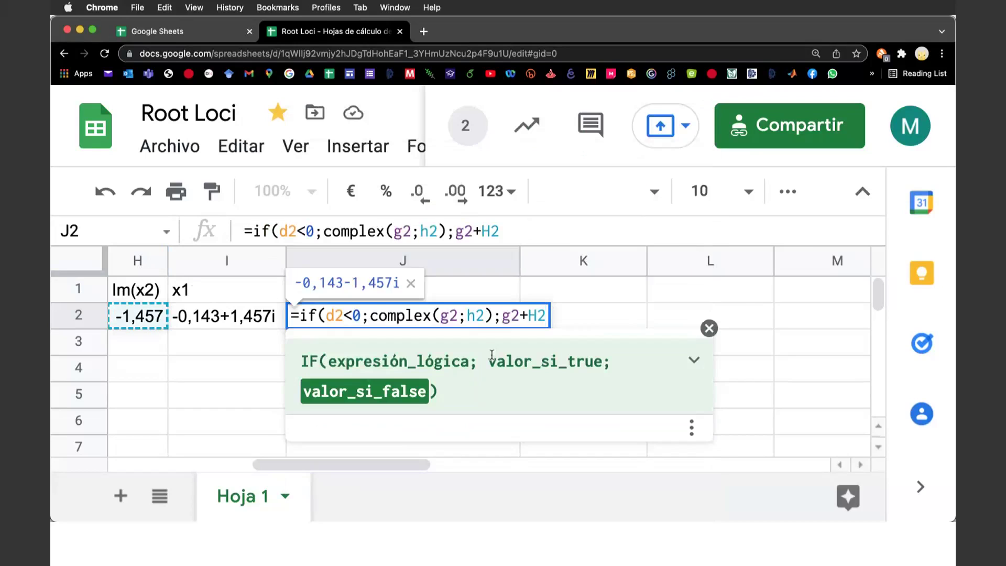
text())
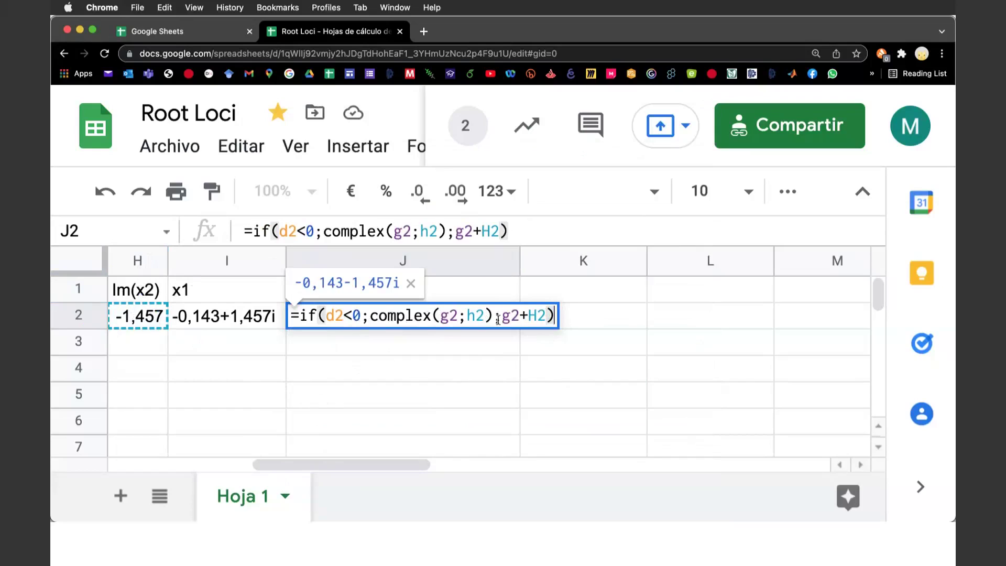
click(491, 352)
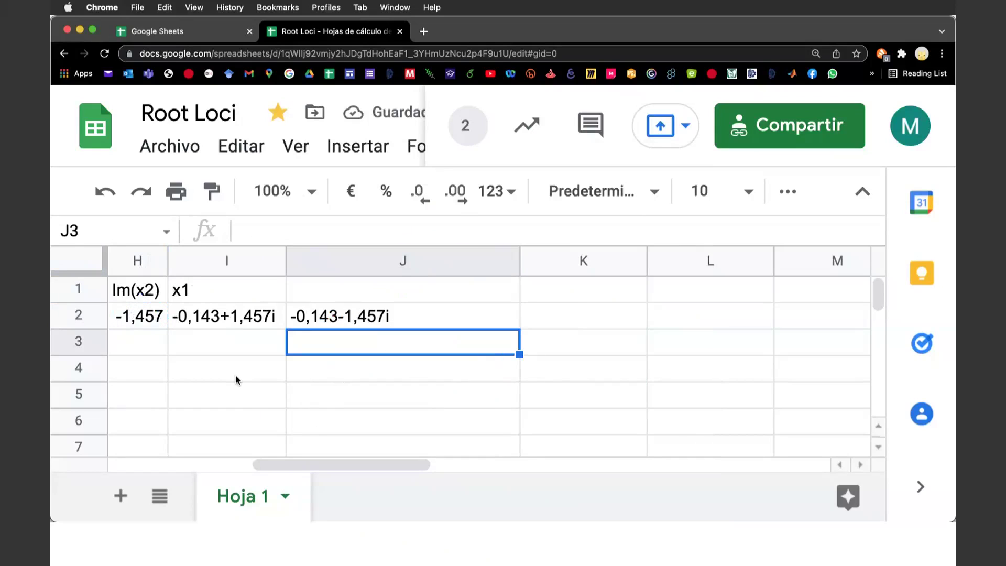
Label J1 with the lowercase header x2.
drag(276, 466, 251, 466)
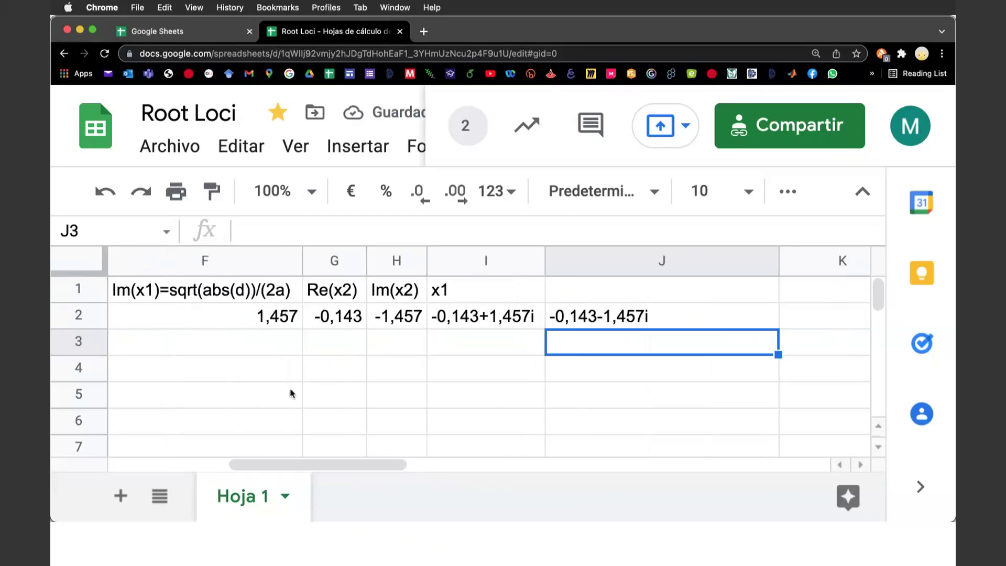
click(567, 289)
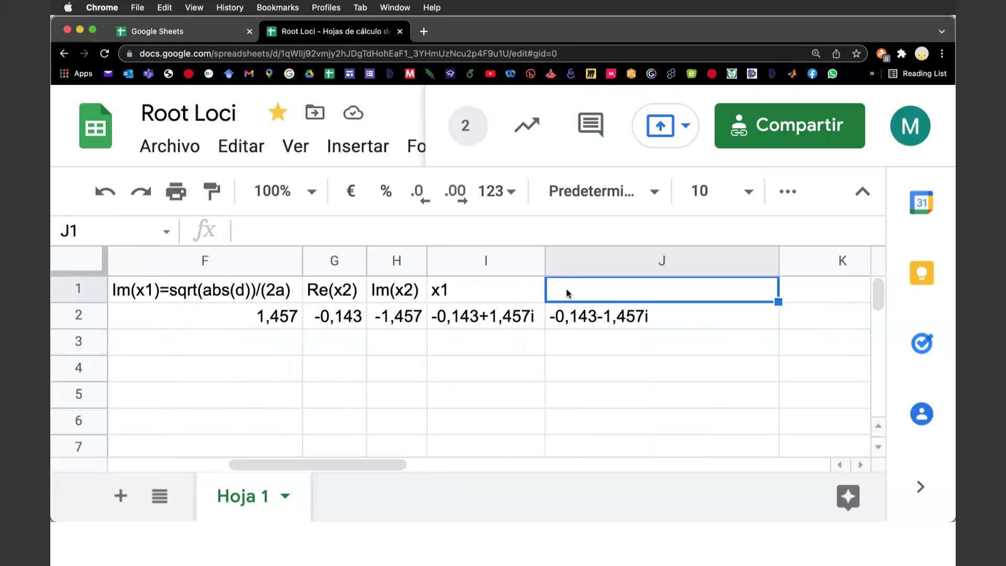
text(X2)
key(Return)
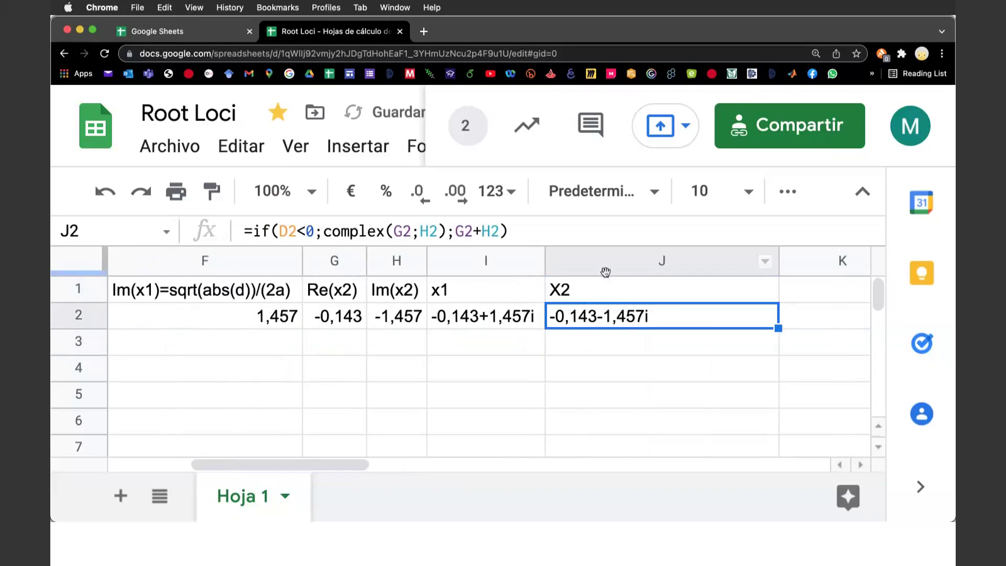
click(597, 292)
text(x2)
key(Return)
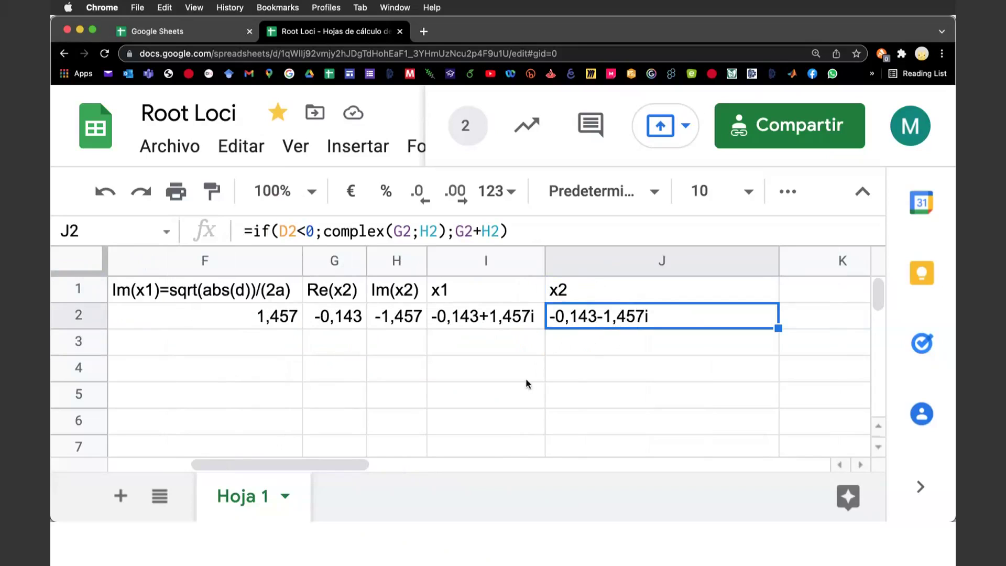
scroll(526, 378, left, 2)
scroll(526, 378, left, 3)
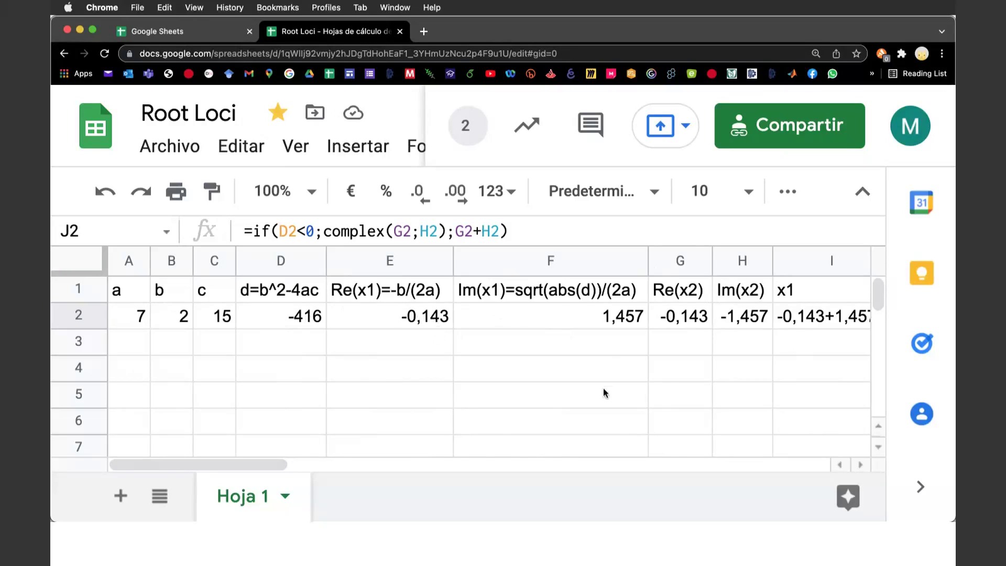
scroll(602, 388, right, 5)
scroll(603, 387, right, 5)
scroll(604, 393, left, 5)
drag(124, 315, 214, 322)
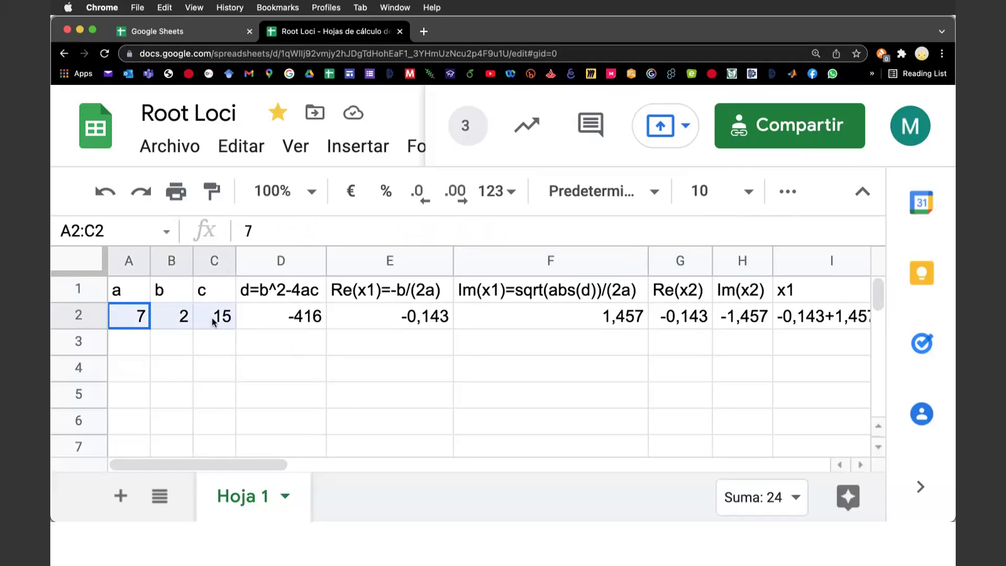
click(241, 321)
drag(138, 318, 220, 320)
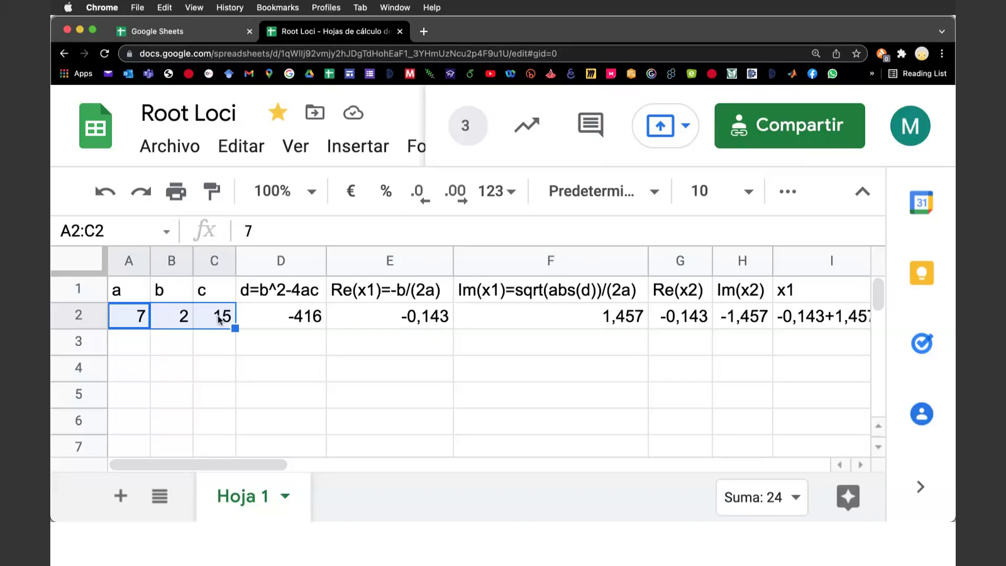
click(260, 350)
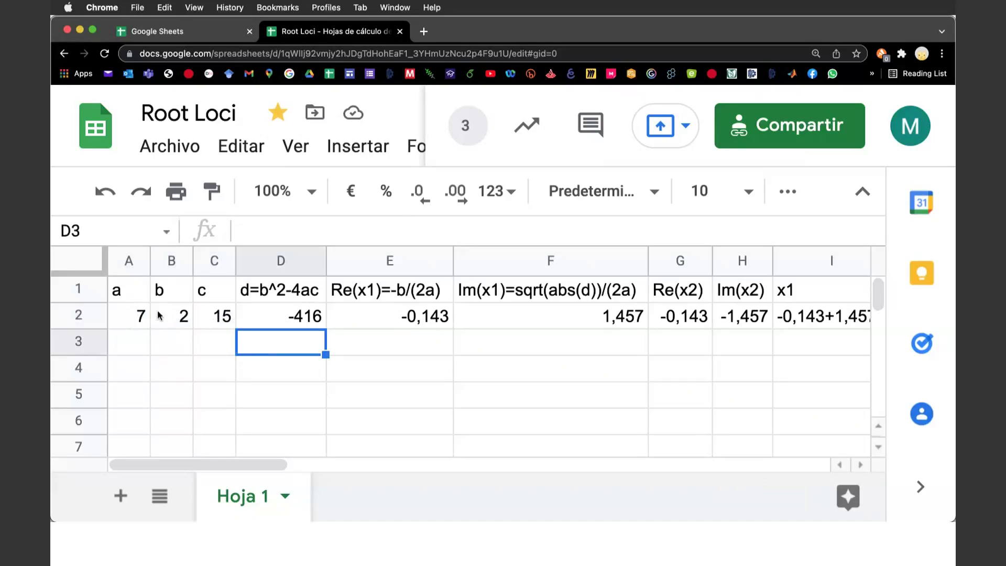
key(Right)
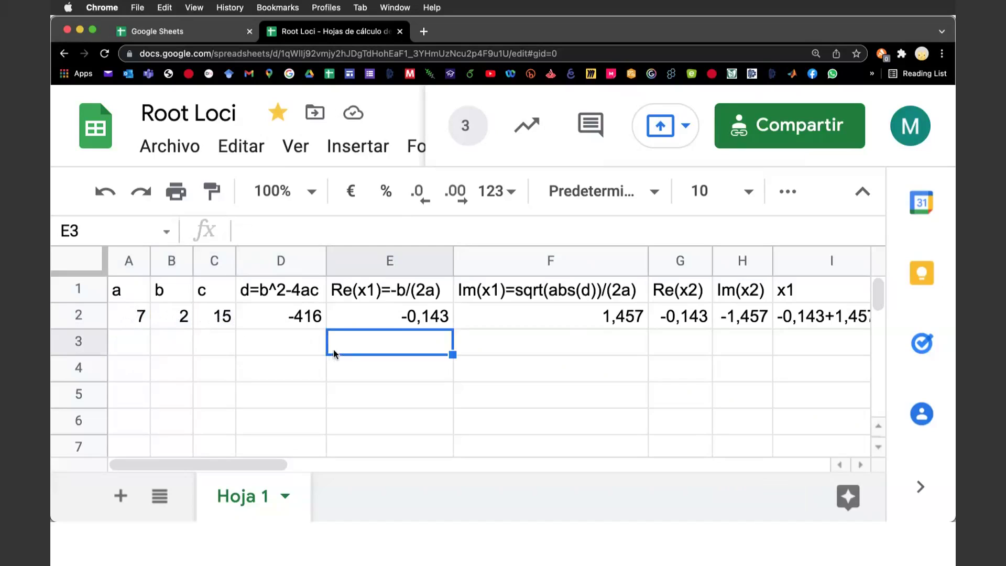
key(Up)
key(Right)
key(Right)
key(Right)
key(Right)
key(Right)
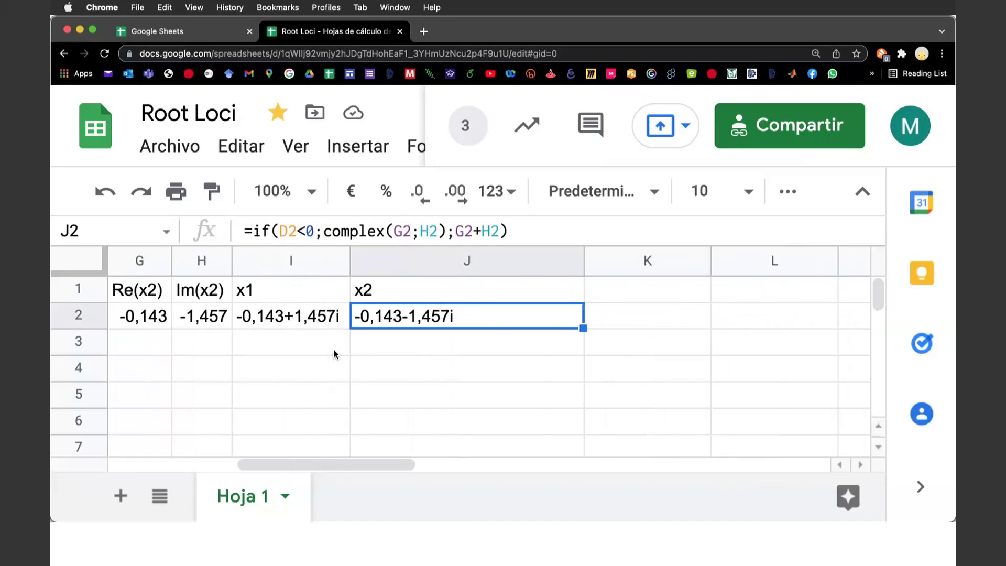
key(Left)
drag(288, 313, 381, 316)
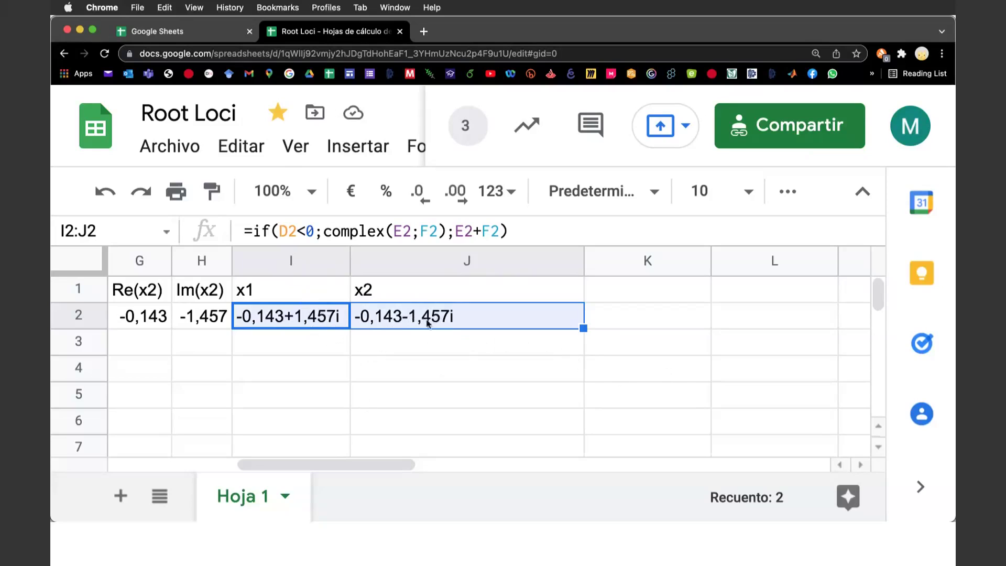
key(Left)
key(Left)
key(Left)
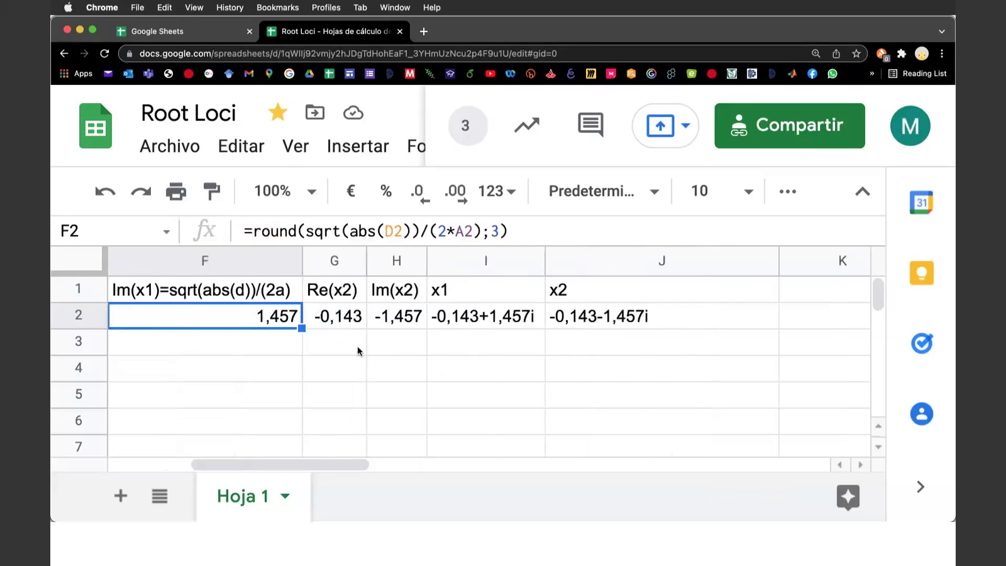
key(Left)
key(Left)
key(Left)
key(Left)
key(Left)
key(Right)
key(Right)
key(Left)
key(Left)
key(Right)
key(Right)
key(Left)
key(Right)
key(Left)
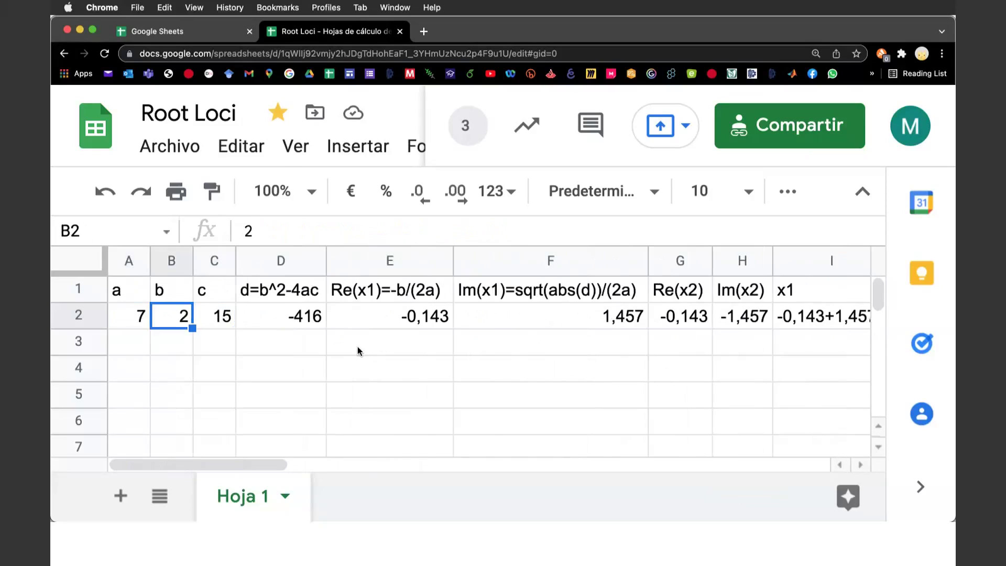
key(Left)
key(Right)
key(Right)
key(Left)
key(Left)
key(Right)
key(Right)
key(Left)
key(Left)
key(Right)
key(Right)
key(Left)
key(Left)
key(Right)
key(Right)
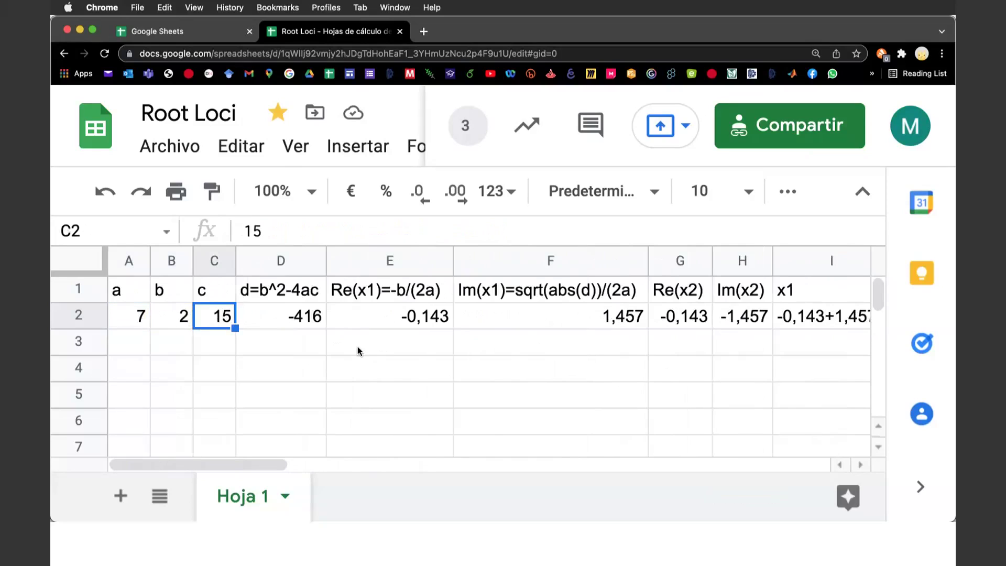
key(Left)
key(Left)
key(Right)
key(Right)
key(Left)
key(Left)
key(Right)
key(Right)
key(Left)
key(Left)
key(Right)
key(Right)
key(Left)
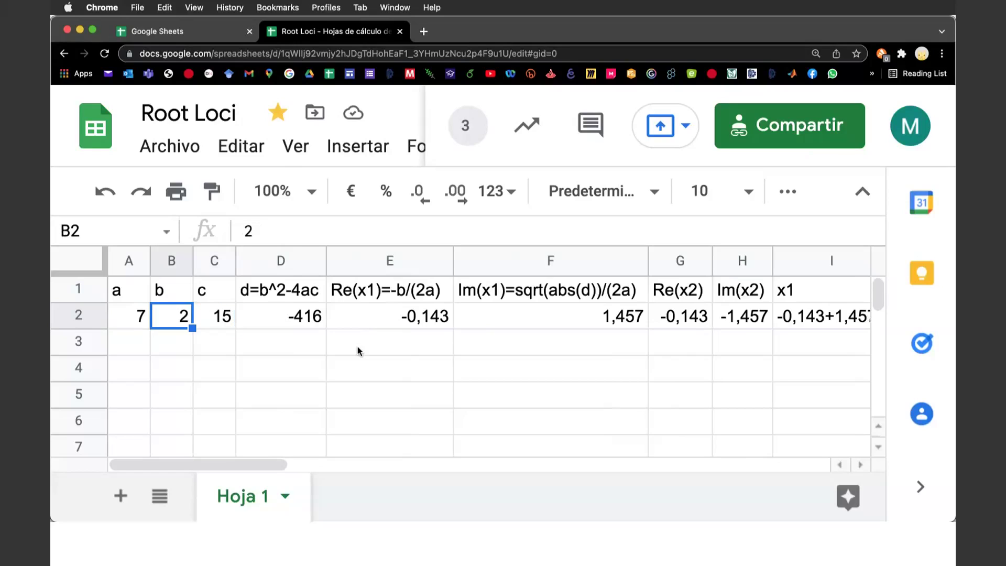
key(Left)
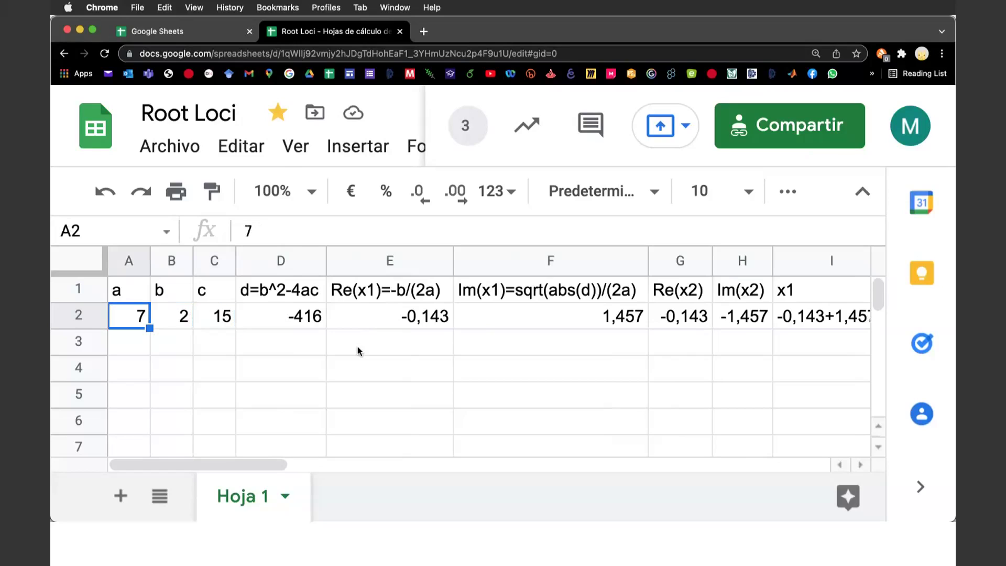
key(Right)
key(Right)
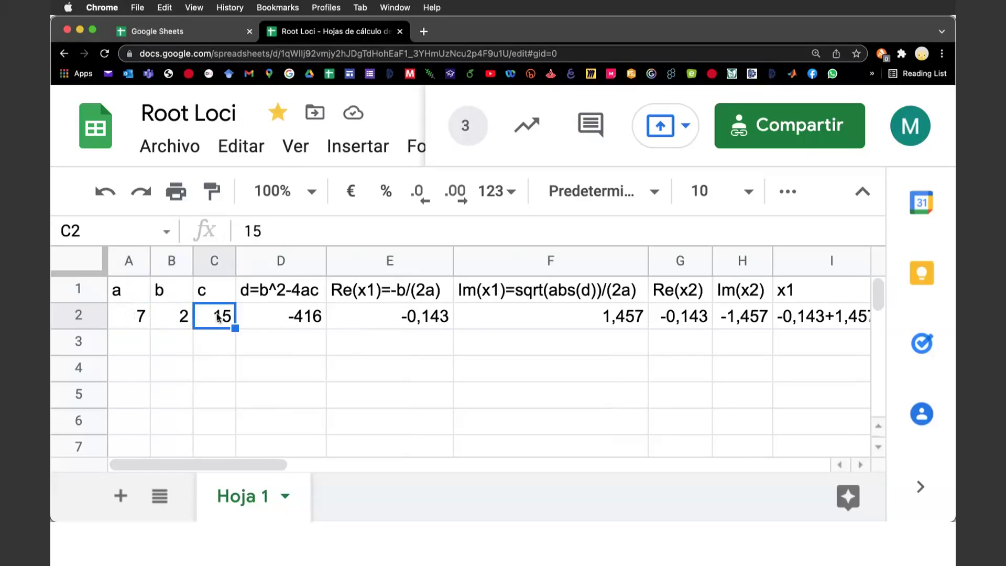
Fill a=7 and b=2 from A2:B2 down to row 67.
mouse_move(135, 338)
mouse_down()
mouse_move(135, 317)
mouse_move(180, 316)
mouse_up()
click(135, 318)
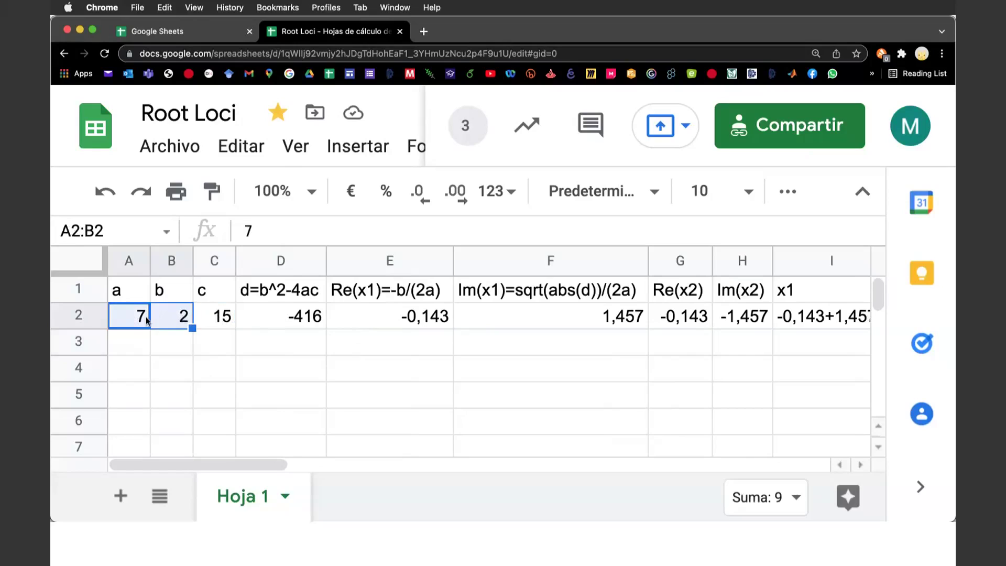
click(139, 346)
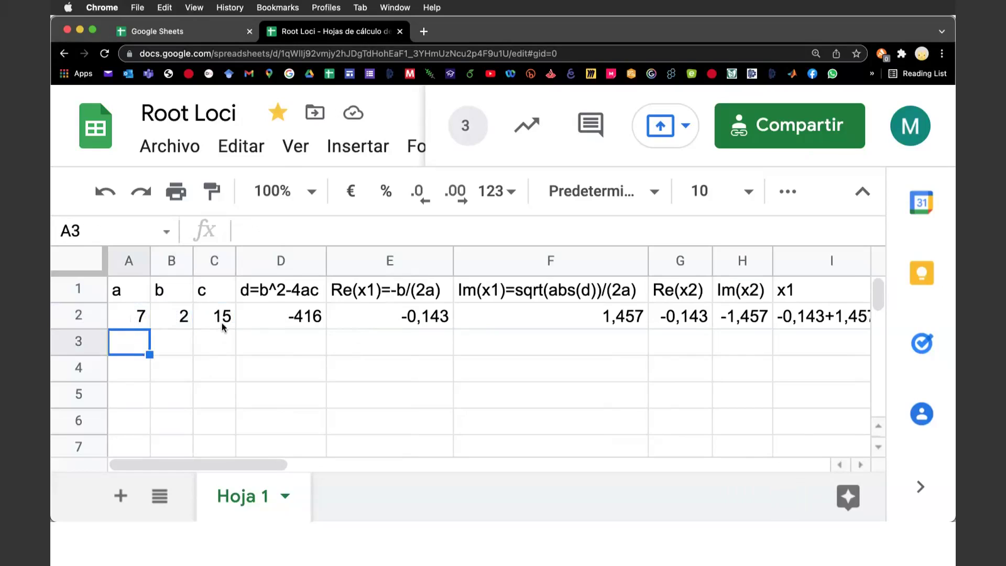
click(127, 320)
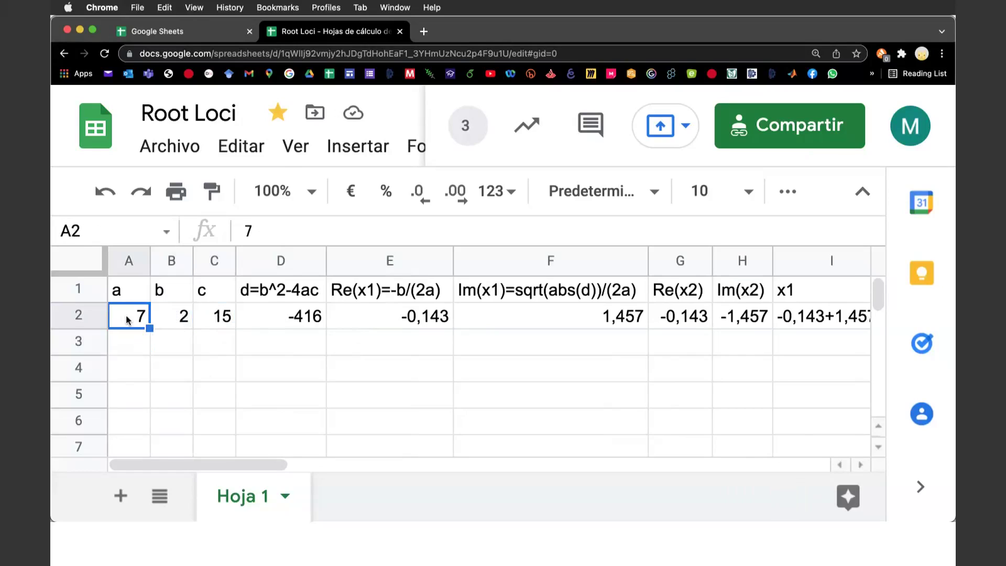
click(227, 322)
click(178, 318)
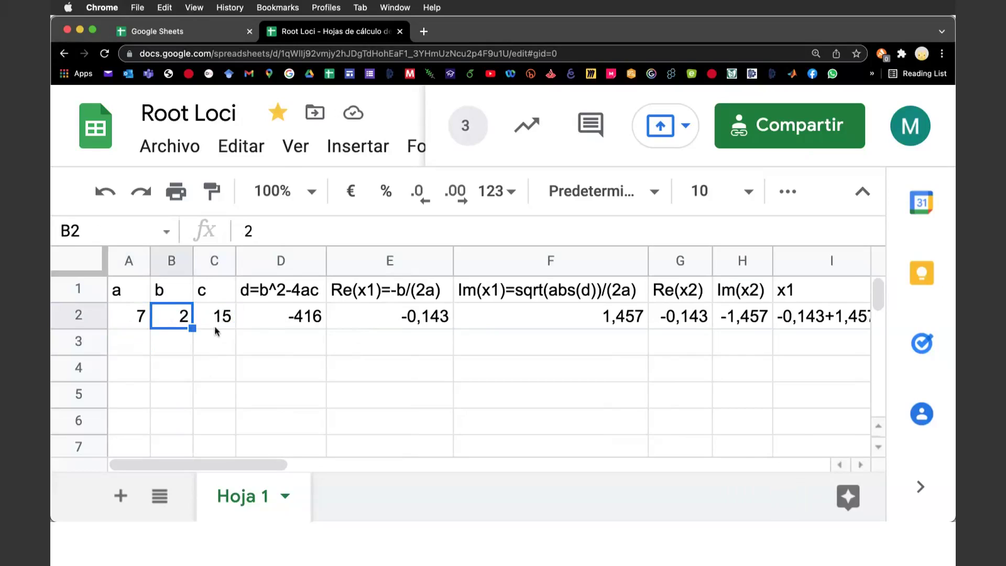
mouse_move(129, 315)
mouse_down()
mouse_move(182, 317)
mouse_move(180, 417)
mouse_up()
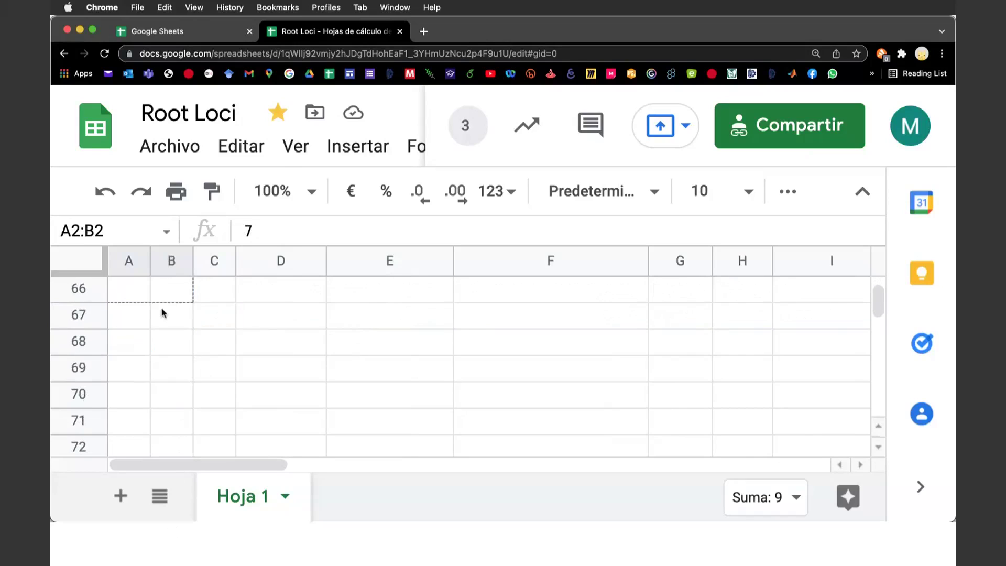
drag(179, 417, 160, 322)
scroll(238, 340, up, 20)
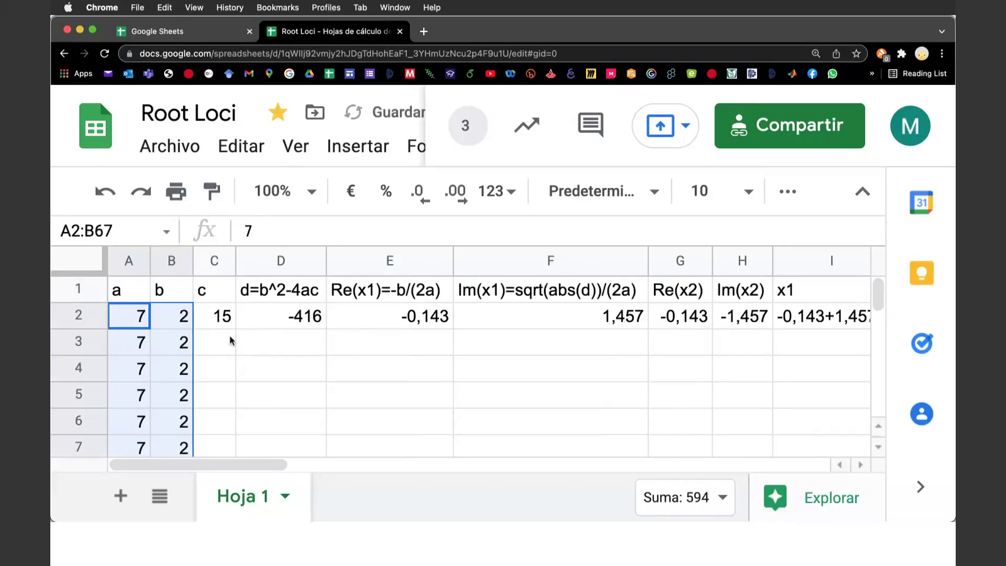
Continue the c column with 15.5 in C3 and 16 in C4.
click(220, 319)
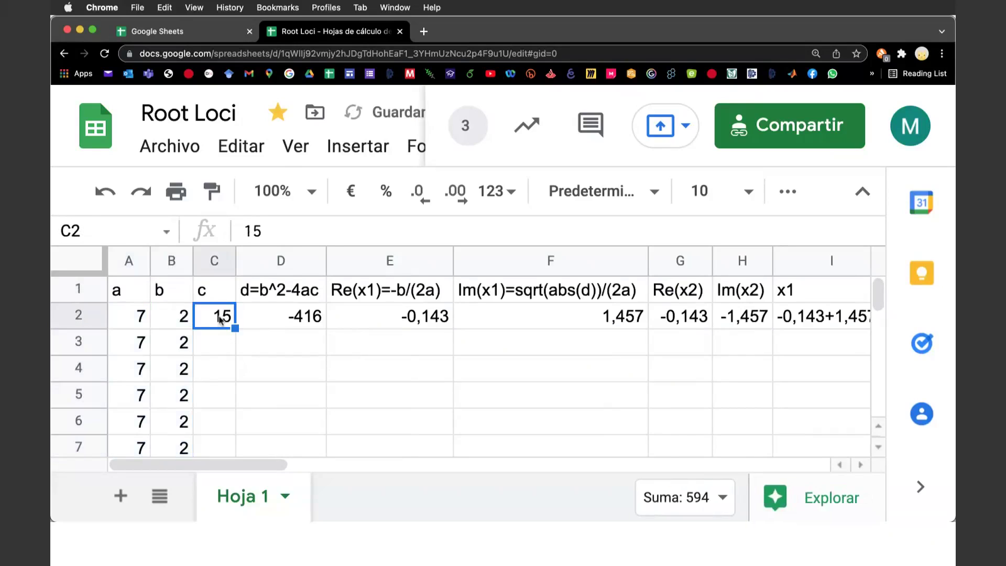
click(222, 345)
text(15.5)
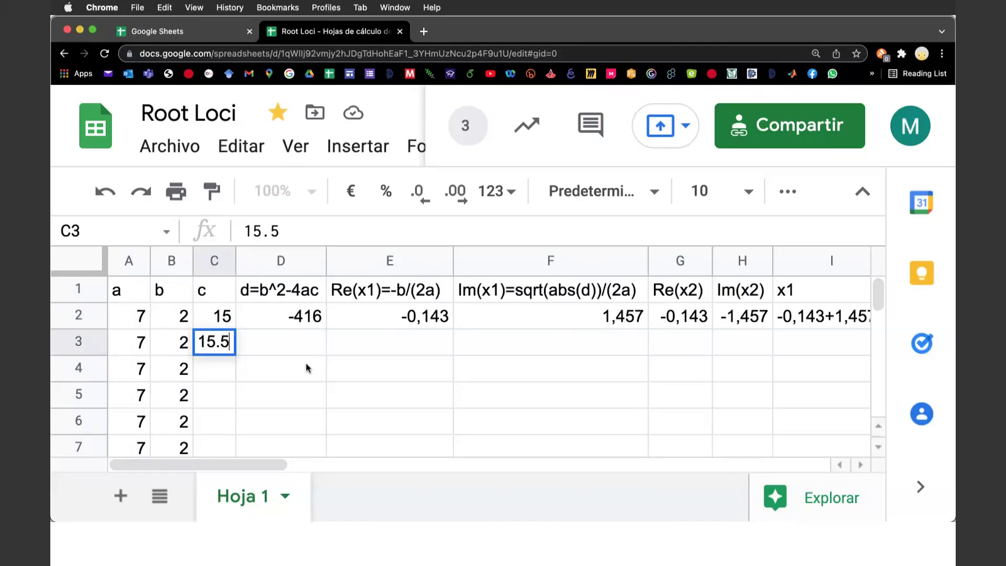
click(279, 347)
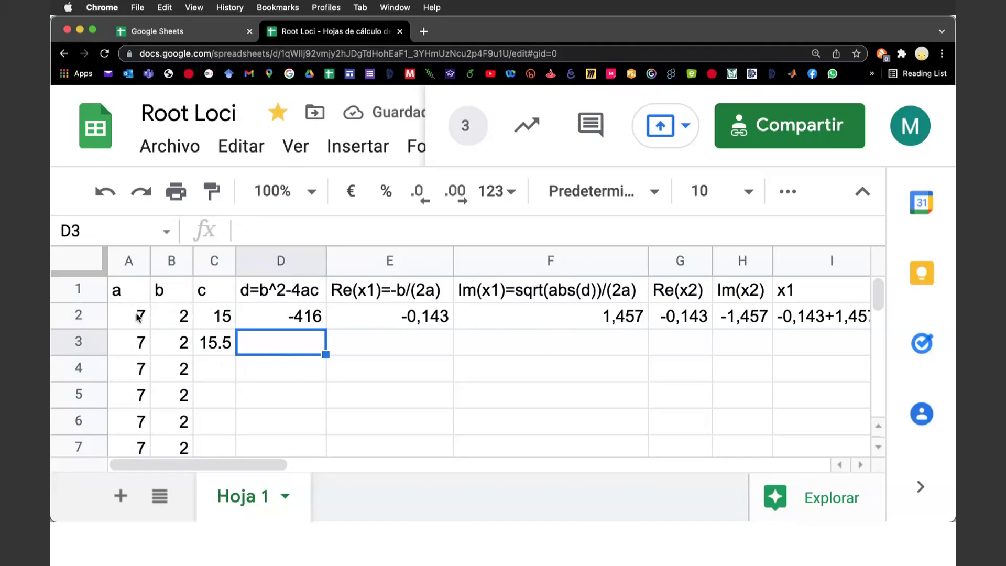
drag(139, 317, 183, 318)
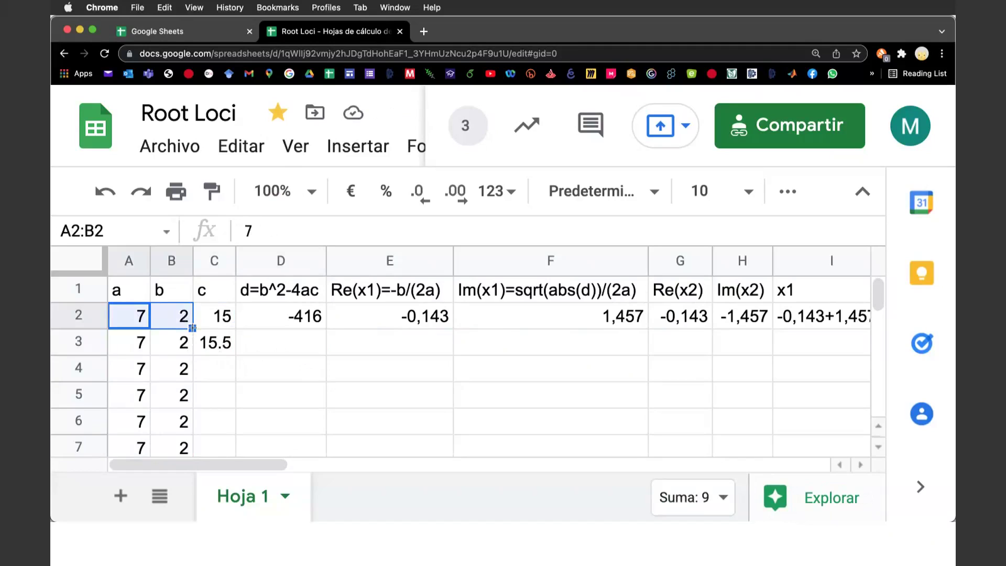
click(226, 315)
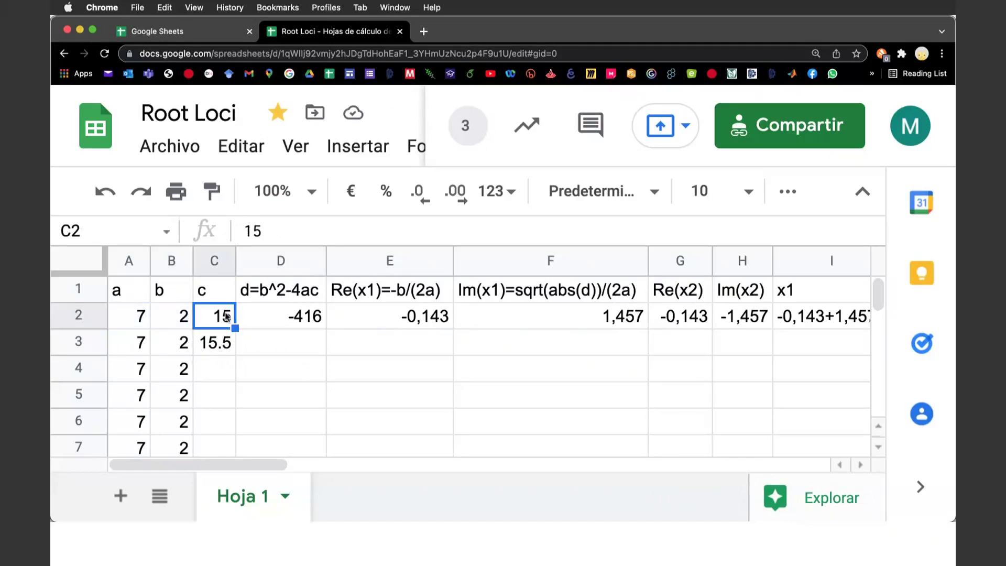
click(224, 368)
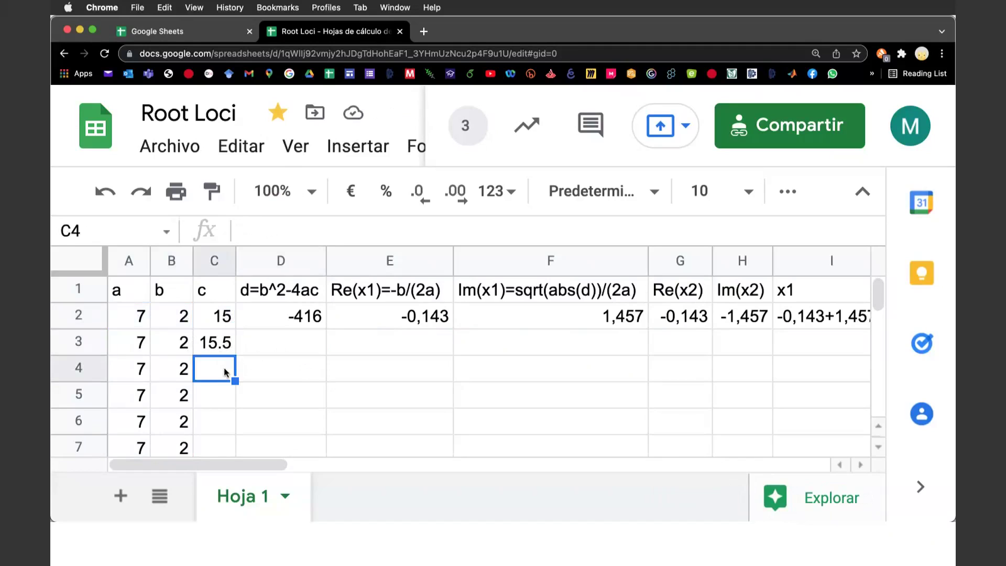
text(15)
key(BackSpace)
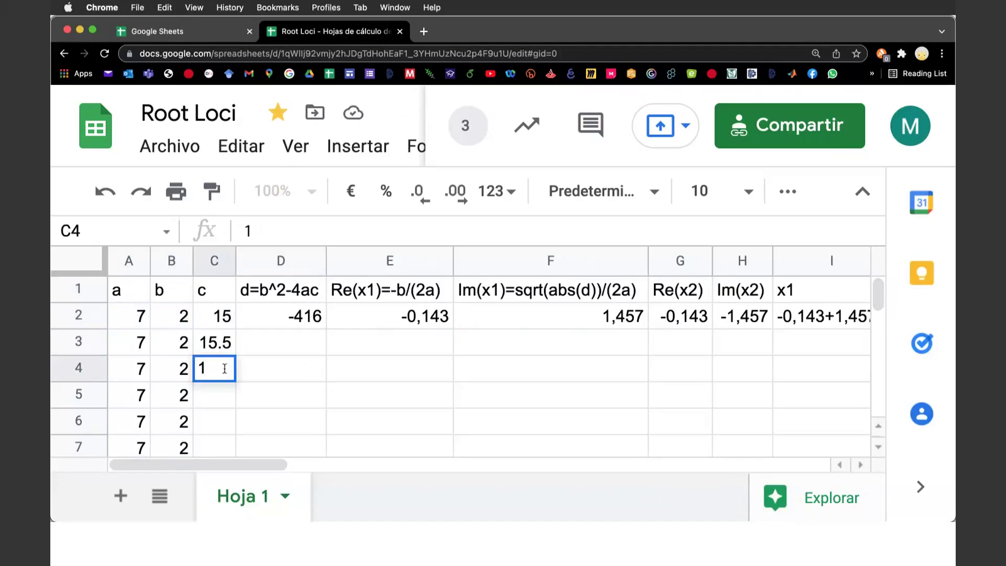
text(6)
key(Return)
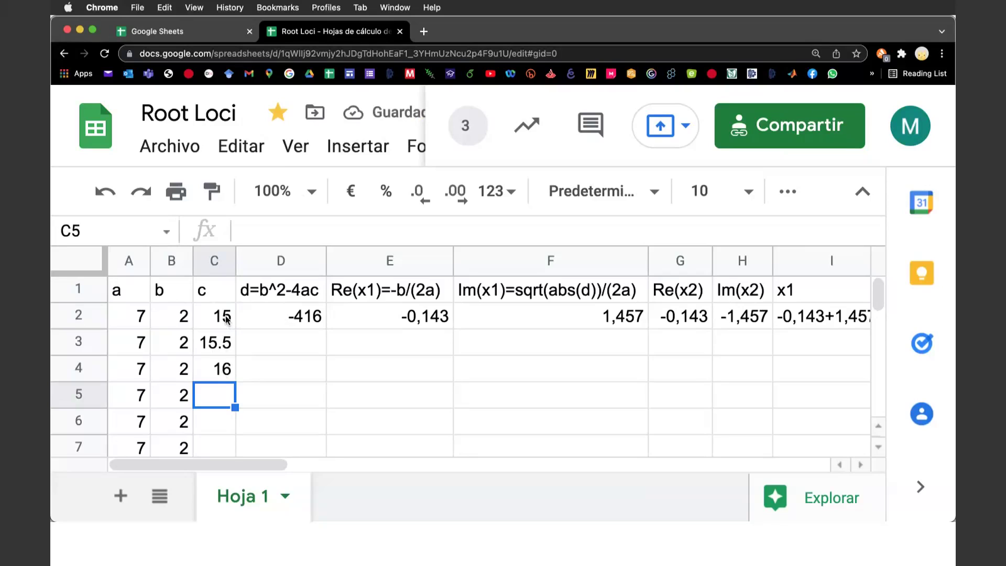
drag(225, 319, 224, 371)
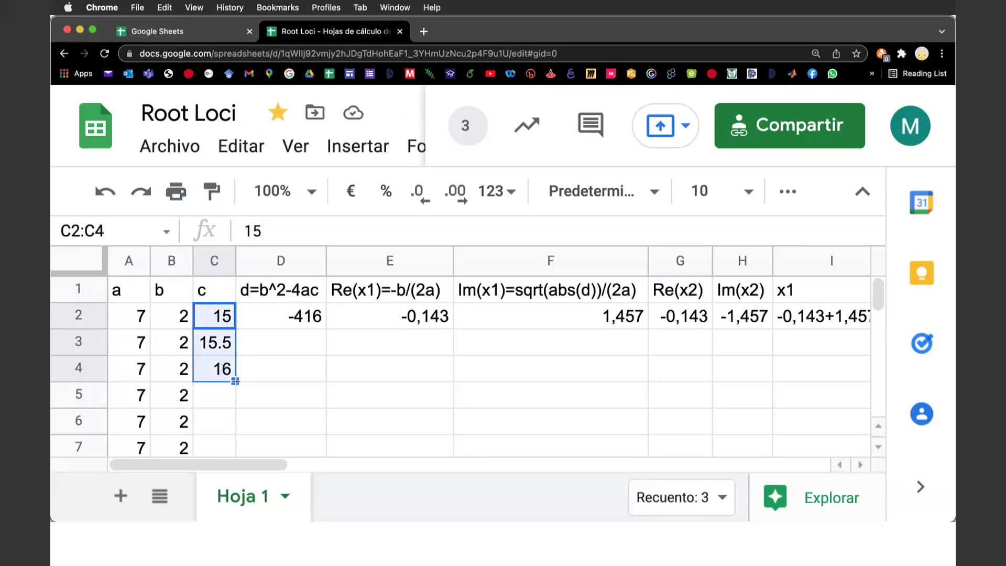
drag(236, 381, 229, 506)
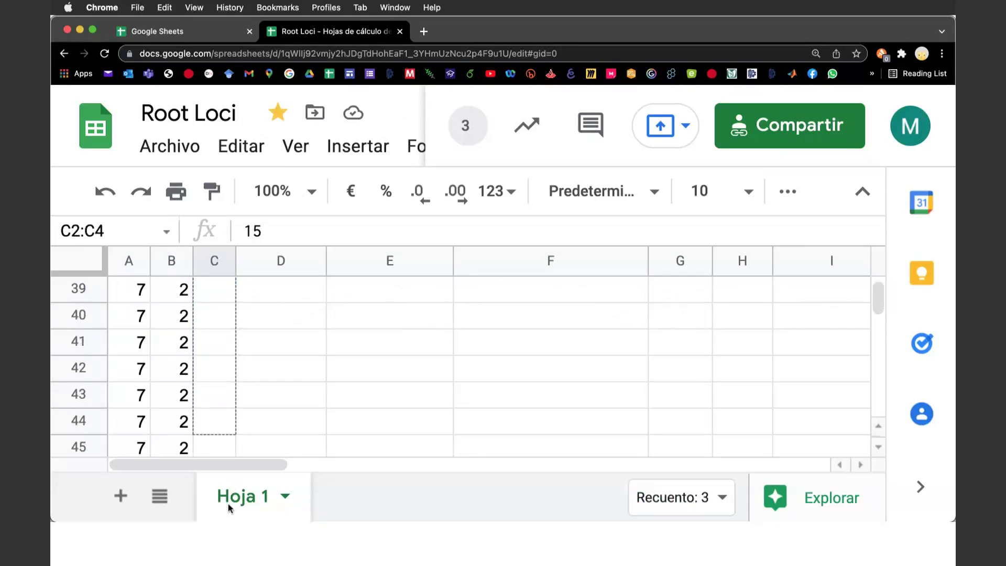
mouse_move(229, 507)
mouse_down()
mouse_move(241, 264)
mouse_move(252, 320)
mouse_up()
scroll(297, 348, up, 3)
scroll(297, 349, up, 15)
scroll(298, 349, up, 5)
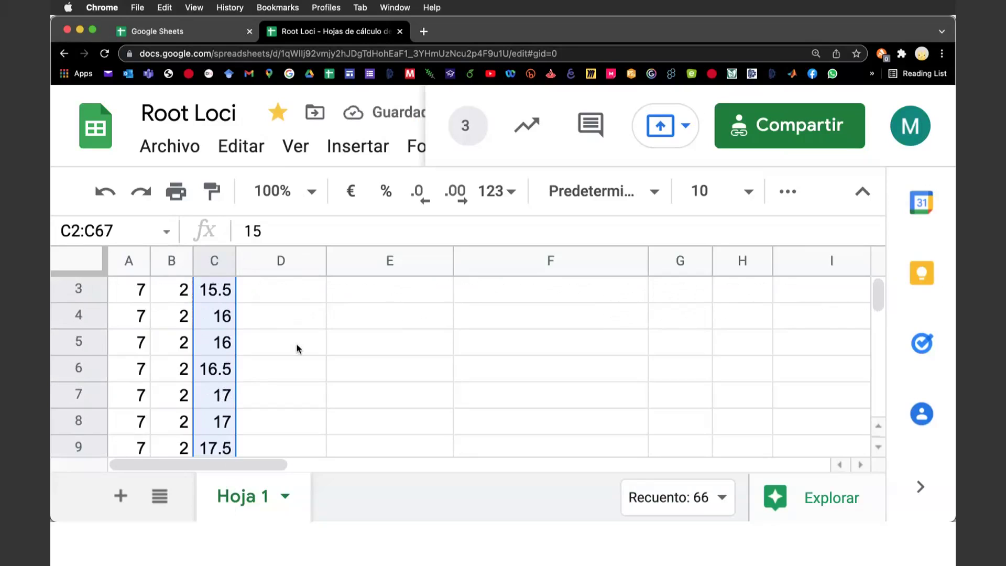
scroll(297, 349, up, 1)
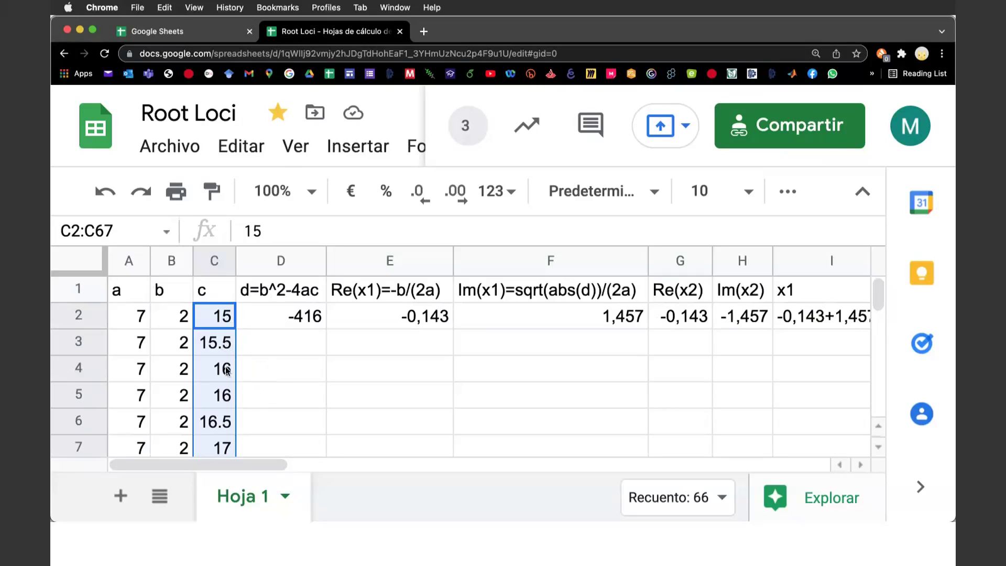
scroll(272, 388, down, 1)
scroll(271, 389, down, 1)
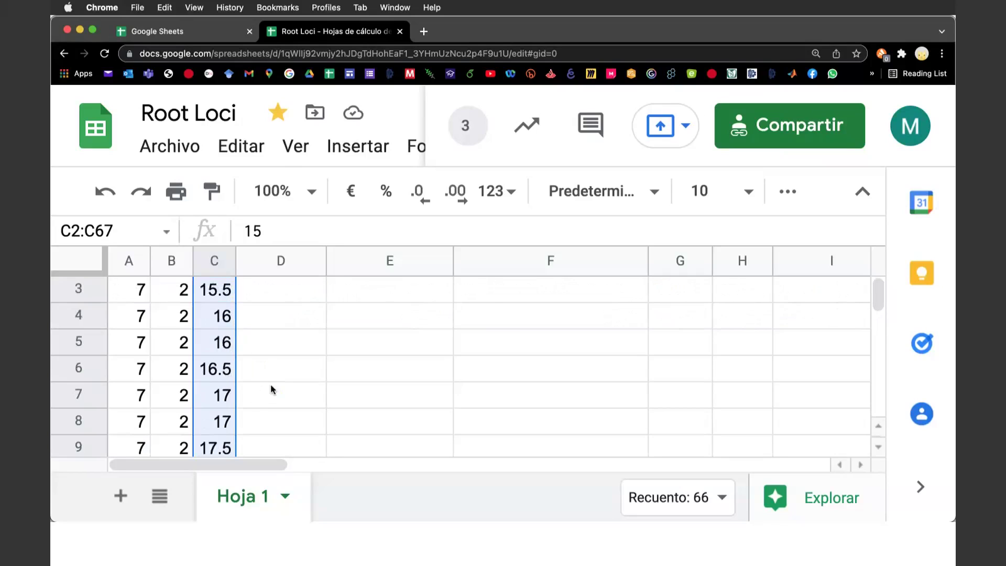
scroll(270, 388, up, 2)
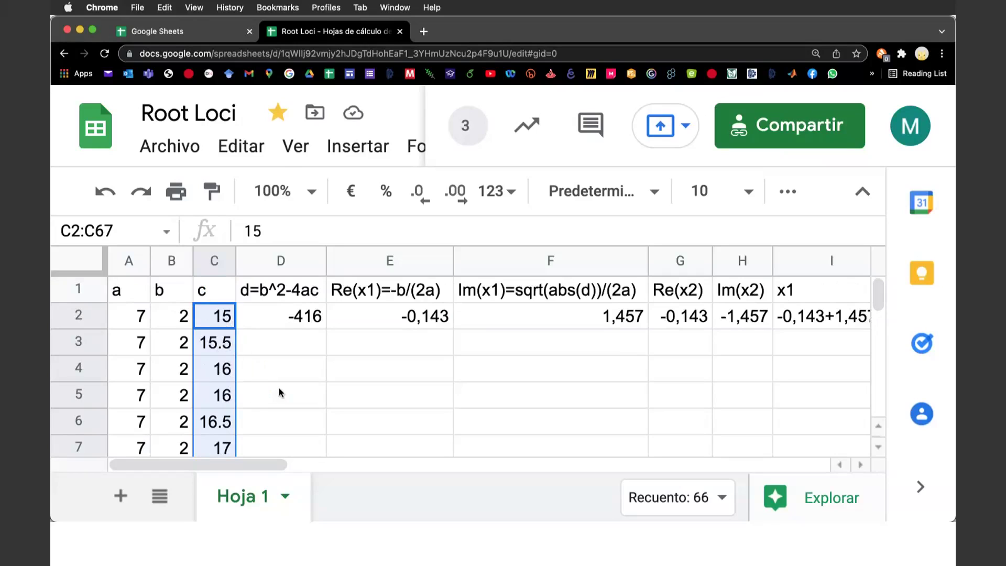
scroll(279, 387, down, 1)
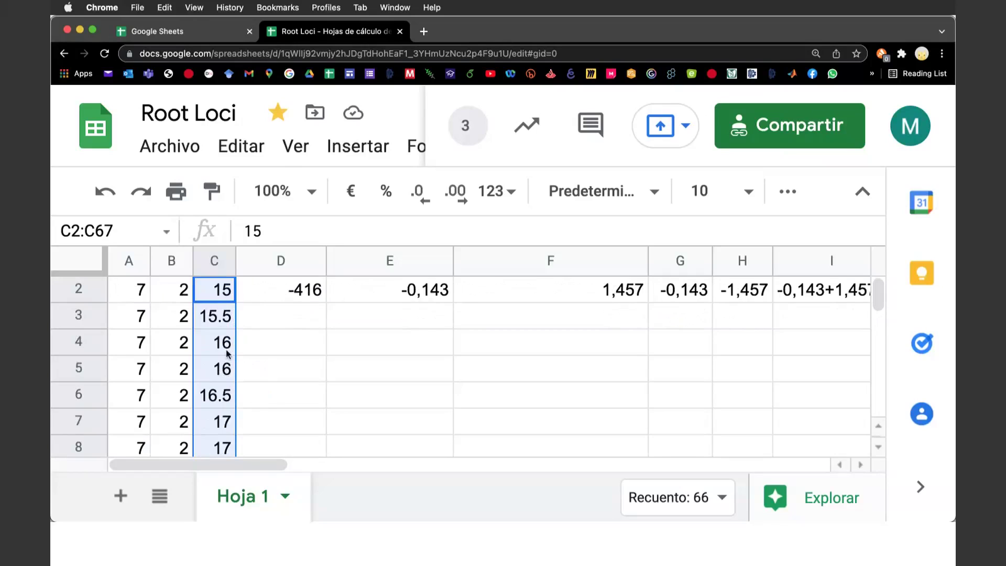
click(226, 372)
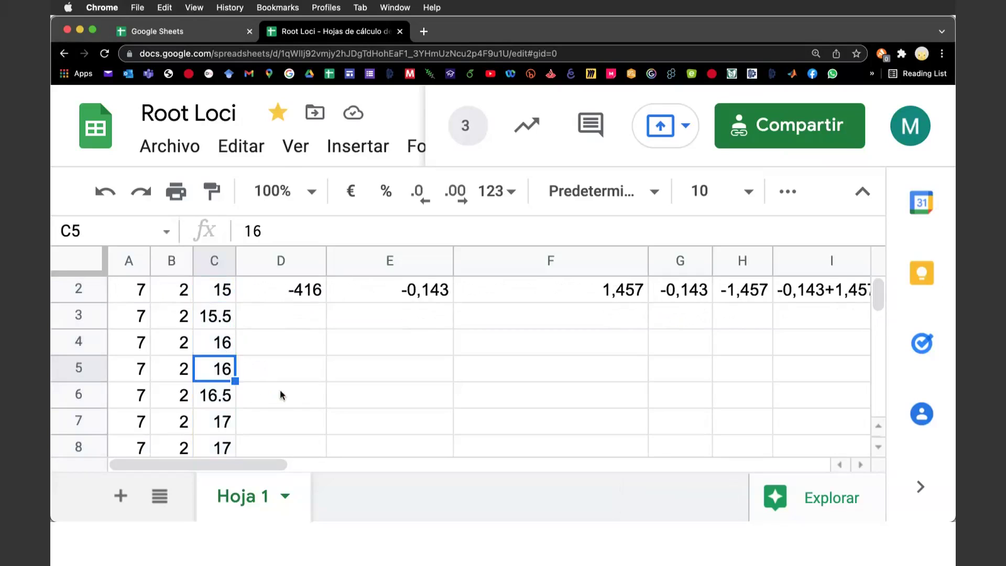
scroll(281, 372, up, 1)
Select the starting c values C2:C6 and drag the fill handle down column C.
drag(223, 320, 235, 422)
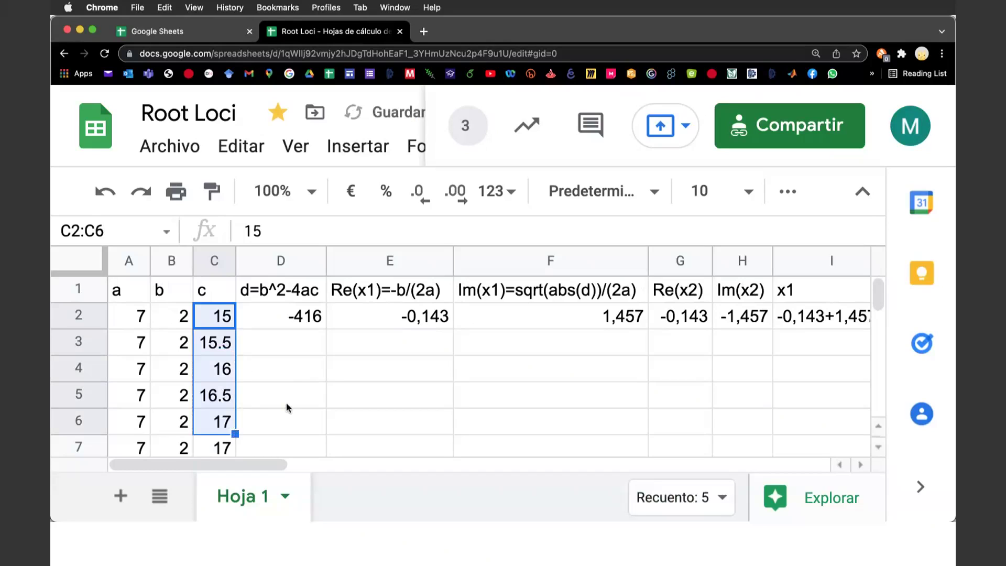
scroll(286, 403, down, 6)
scroll(249, 352, up, 1)
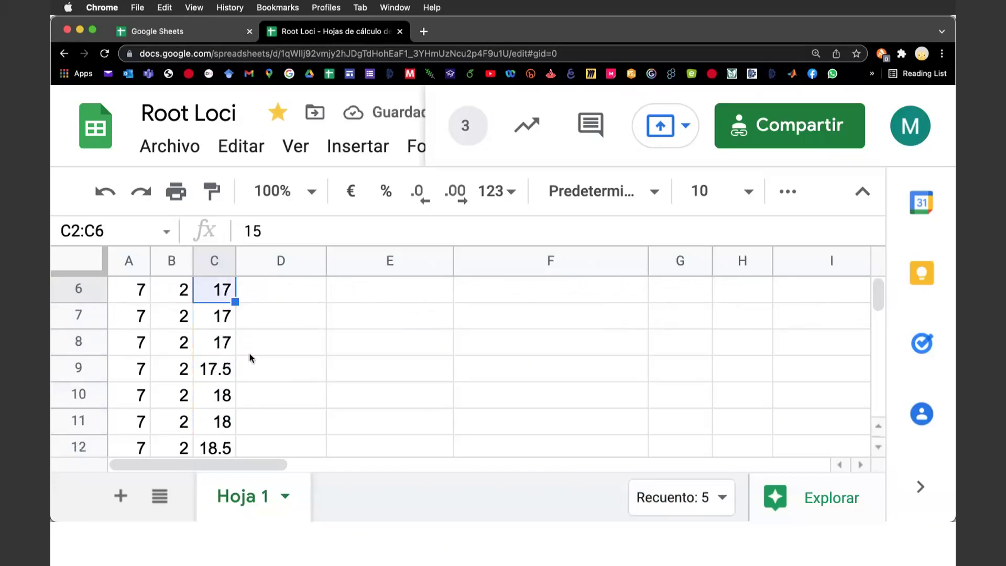
scroll(249, 352, up, 2)
mouse_move(235, 355)
mouse_down()
mouse_move(235, 506)
mouse_move(241, 308)
mouse_move(225, 396)
mouse_up()
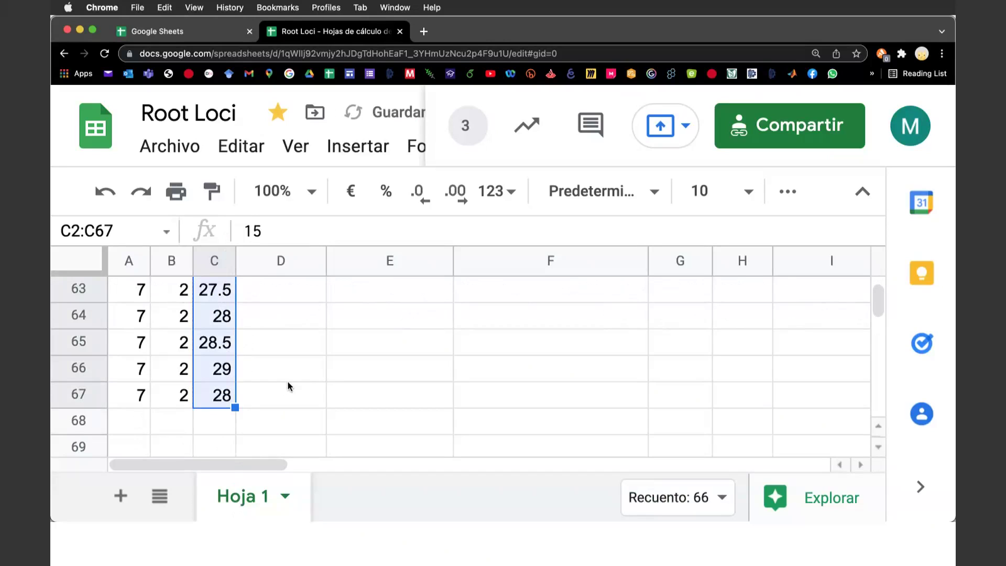
scroll(288, 387, up, 4)
scroll(288, 386, up, 10)
scroll(288, 386, up, 2)
scroll(288, 386, up, 5)
scroll(288, 386, up, 8)
scroll(288, 386, up, 1)
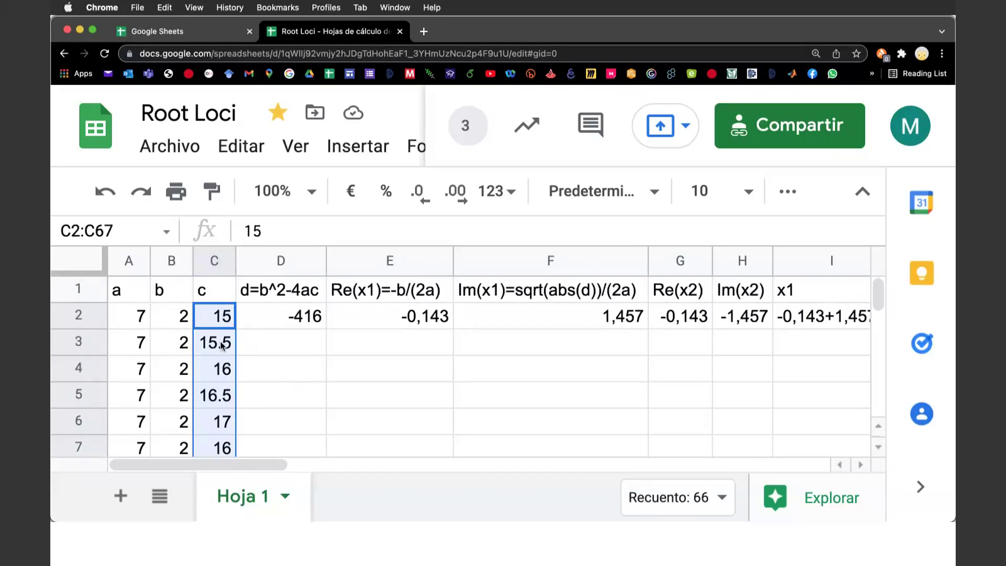
scroll(267, 418, down, 1)
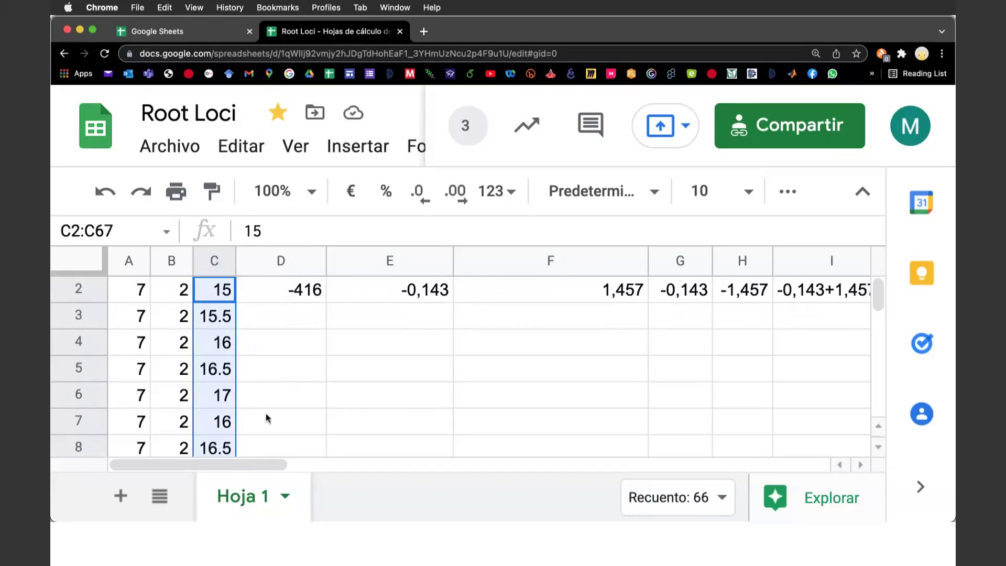
scroll(270, 424, down, 1)
scroll(272, 426, down, 2)
scroll(270, 426, up, 4)
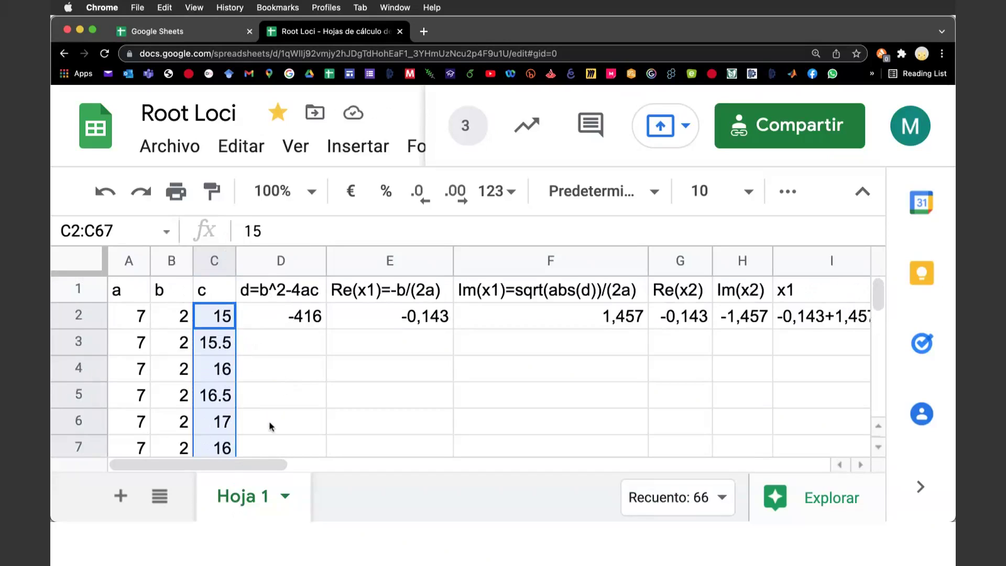
Re-extend the c series from C2 down to row 67, reaching 28.
click(250, 349)
click(213, 317)
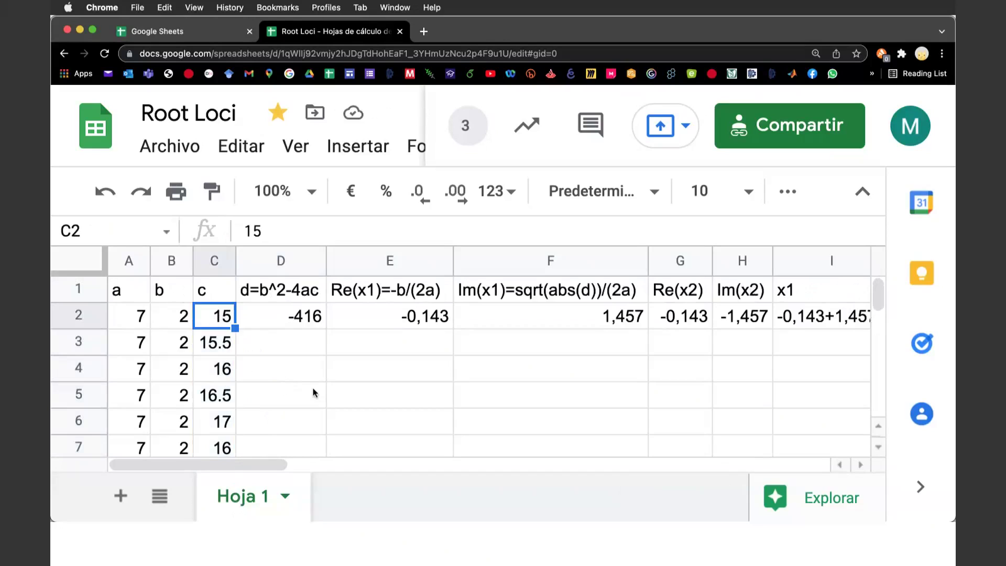
key(Down)
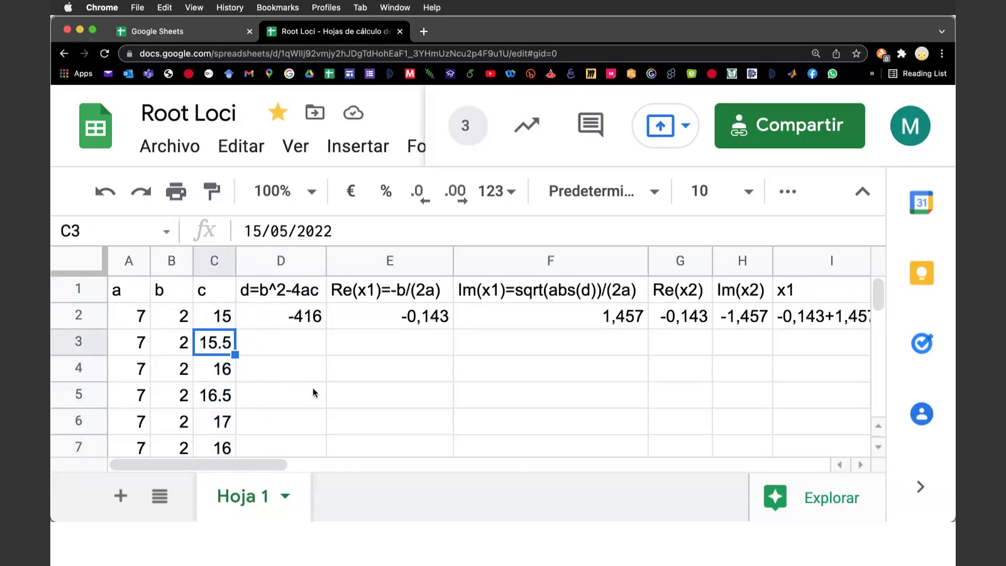
drag(215, 318, 225, 514)
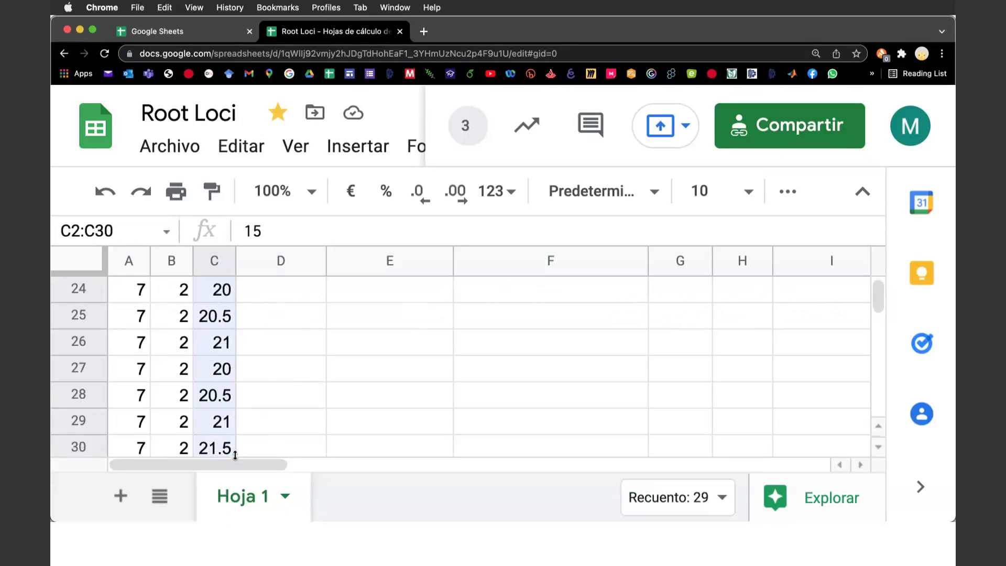
mouse_move(225, 514)
mouse_down()
mouse_move(222, 272)
mouse_move(223, 316)
mouse_up()
right_click(219, 316)
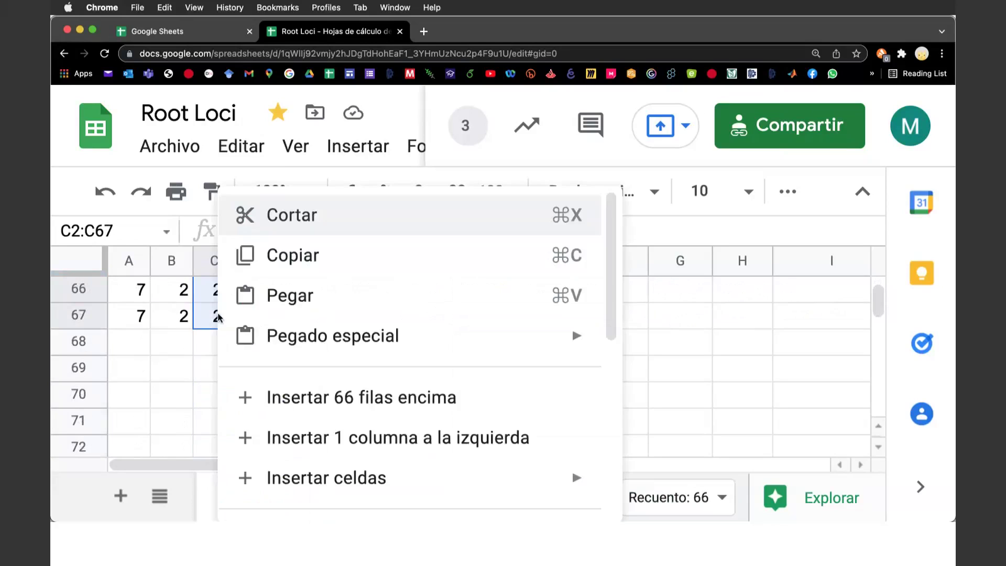
scroll(345, 392, down, 1)
scroll(347, 393, down, 5)
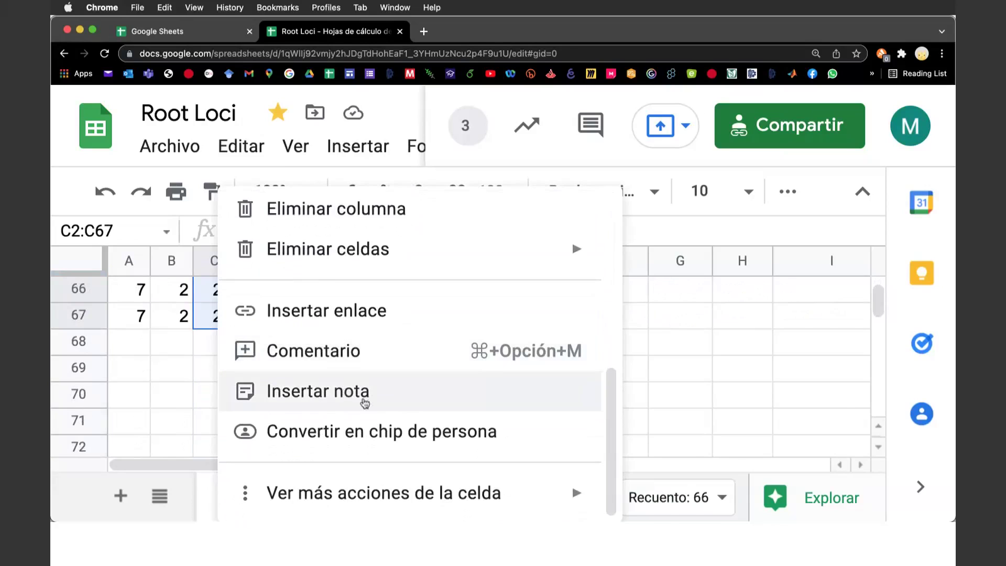
click(172, 394)
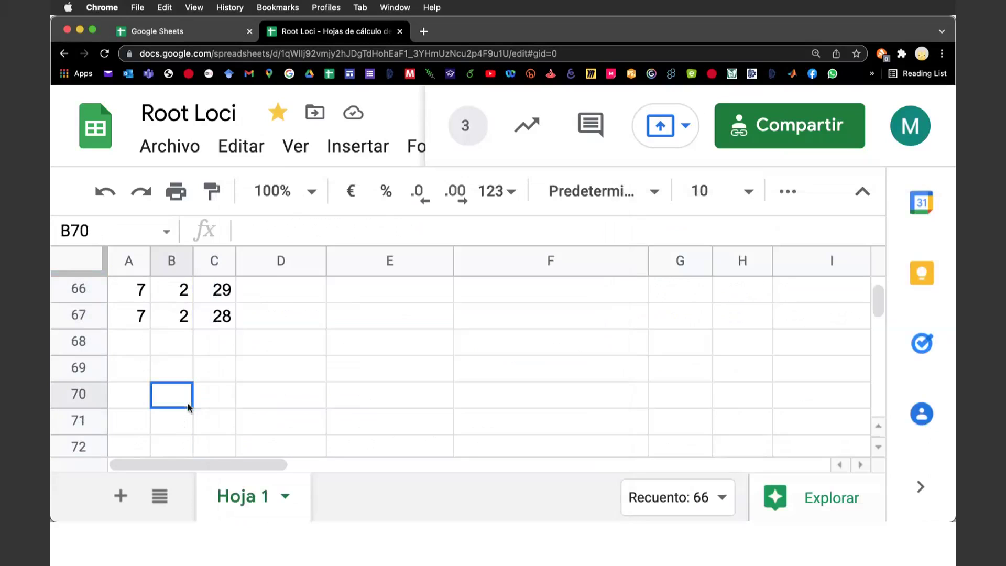
scroll(332, 375, up, 10)
scroll(332, 376, up, 8)
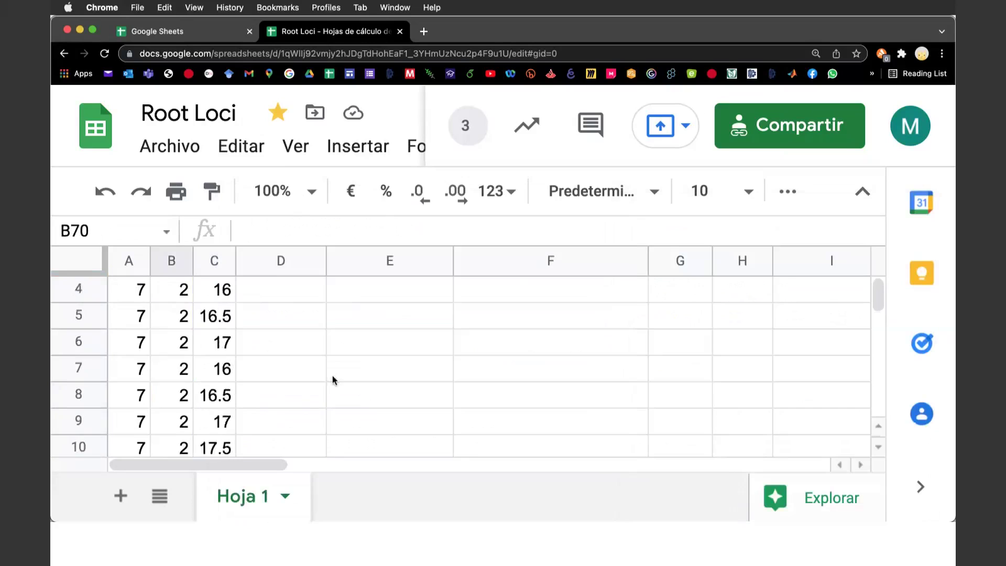
Erase the date stored in C3, leaving the cell empty.
click(215, 343)
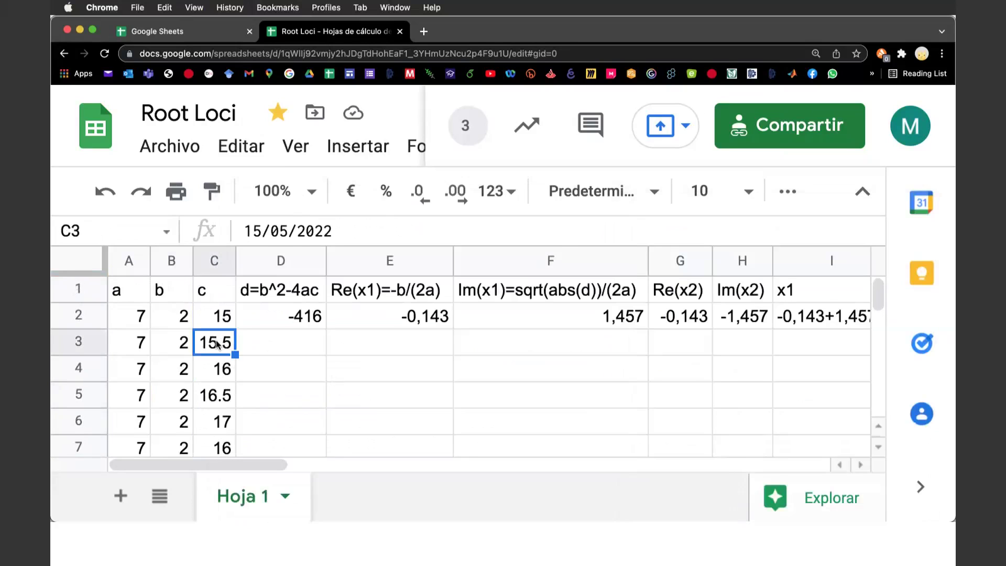
right_click(216, 344)
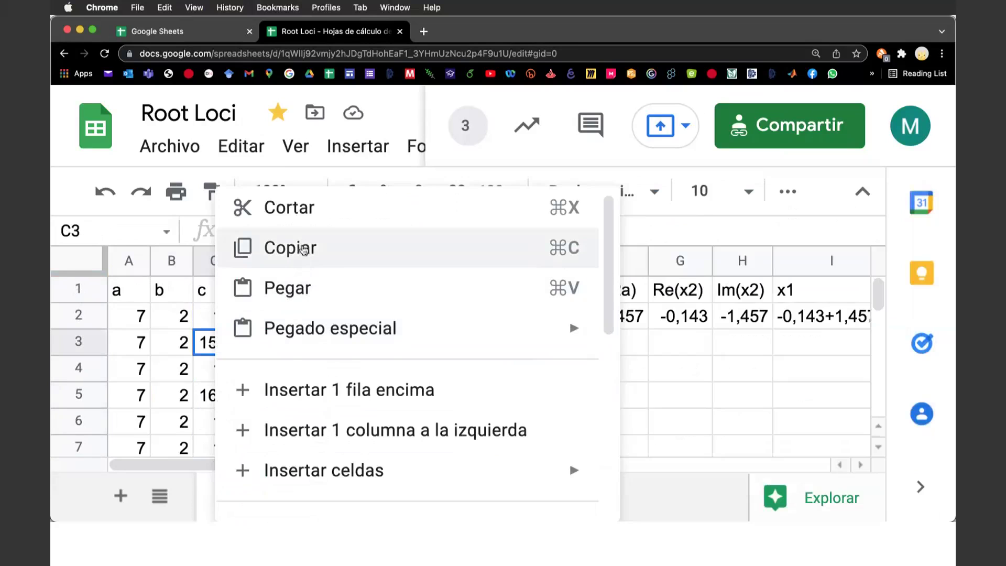
scroll(376, 395, down, 5)
scroll(377, 395, down, 3)
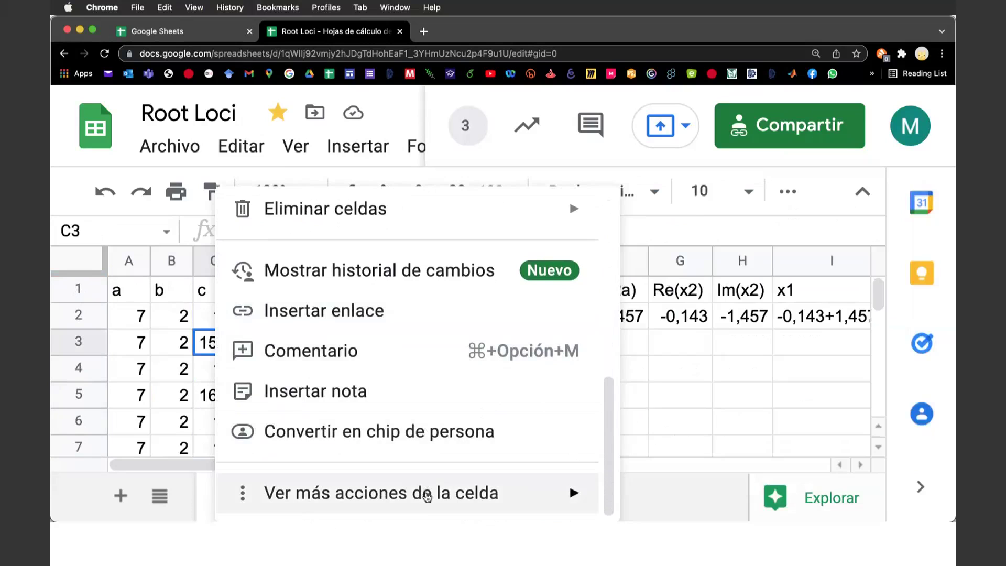
mouse_move(382, 493)
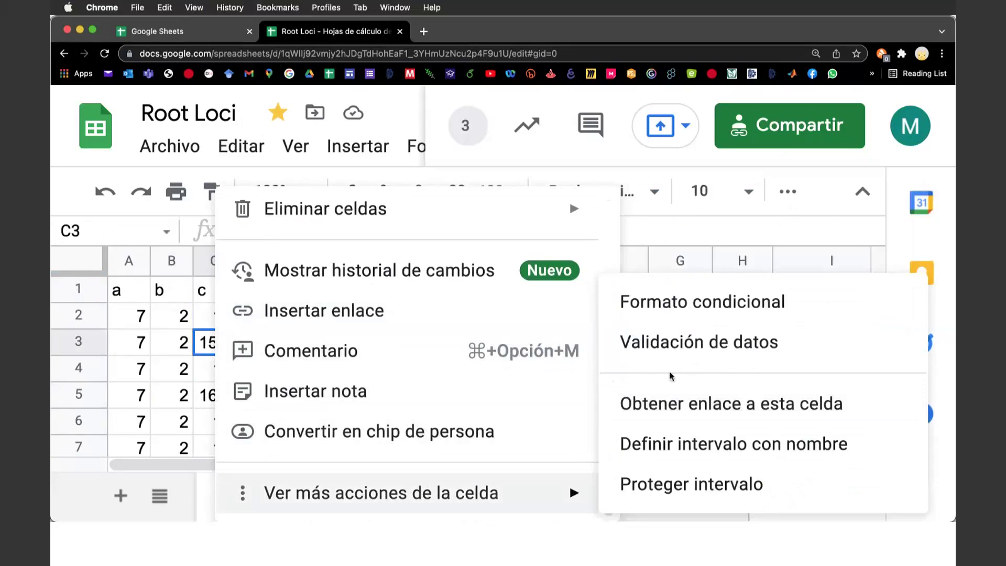
click(669, 242)
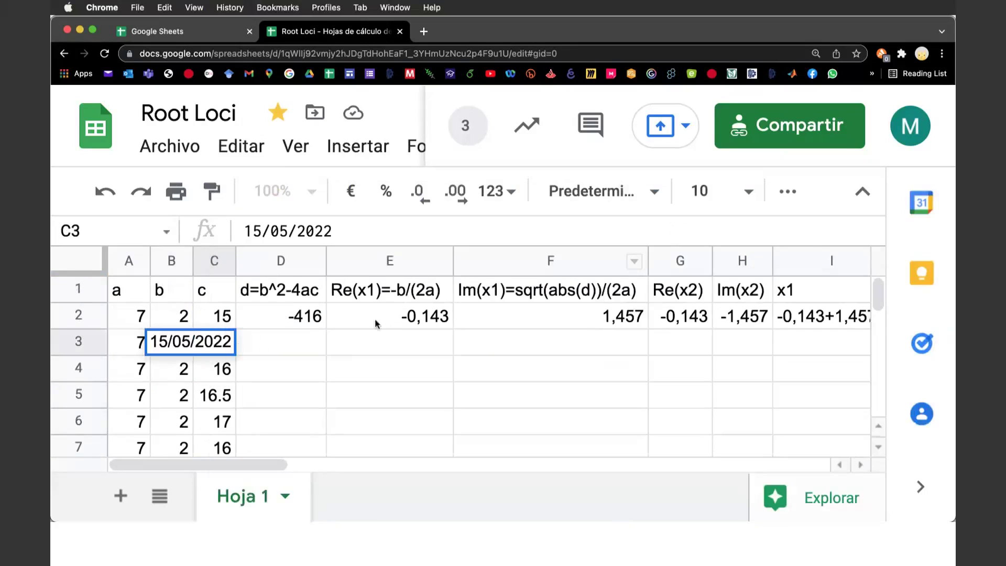
key(BackSpace)
key(BackSpace)
key(BackSpace)
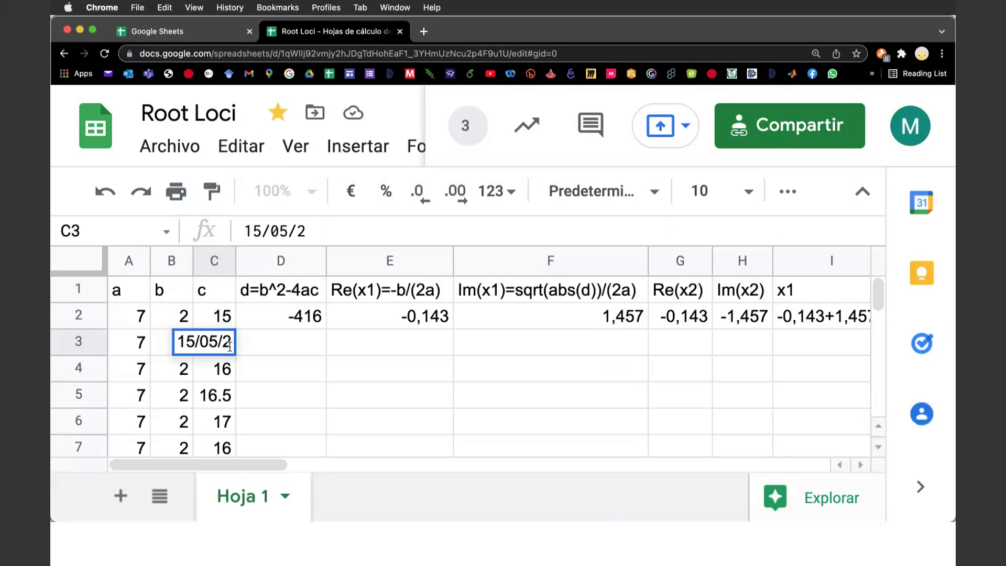
key(BackSpace)
key(BackSpace)
key(BackSpace)
key(BackSpace)
key(BackSpace)
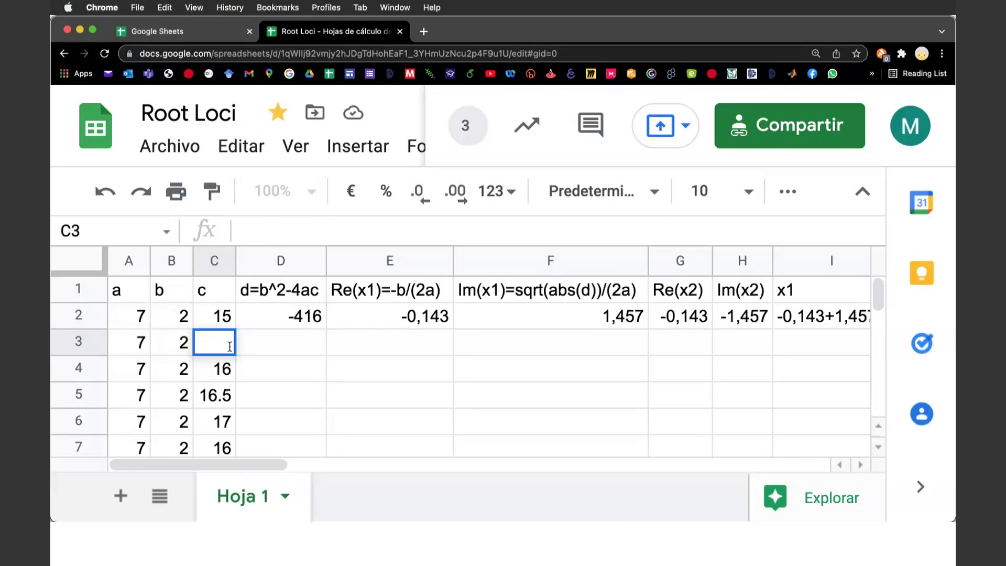
click(282, 370)
Zoom out and check the column C values, finding another date in C5.
click(225, 320)
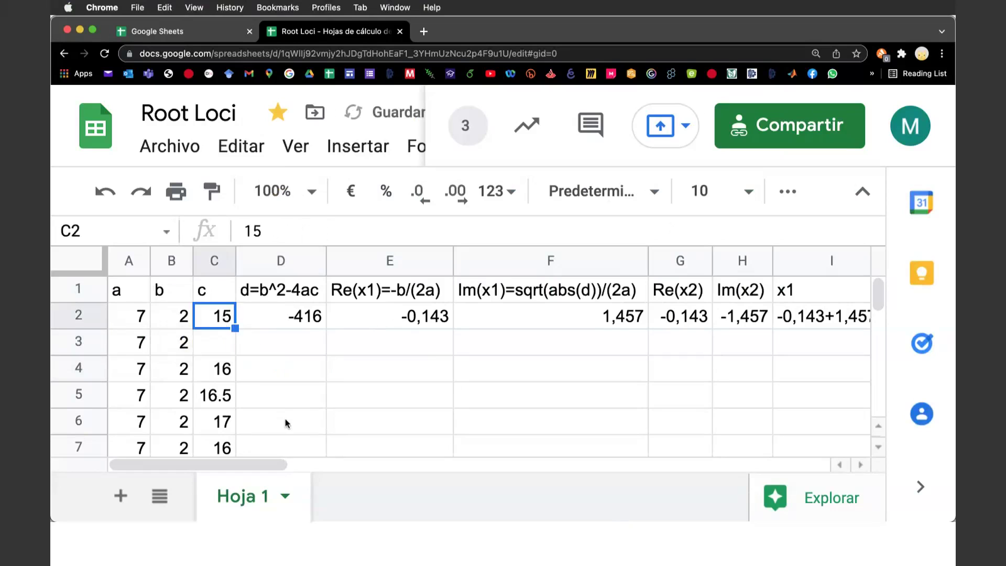
click(223, 347)
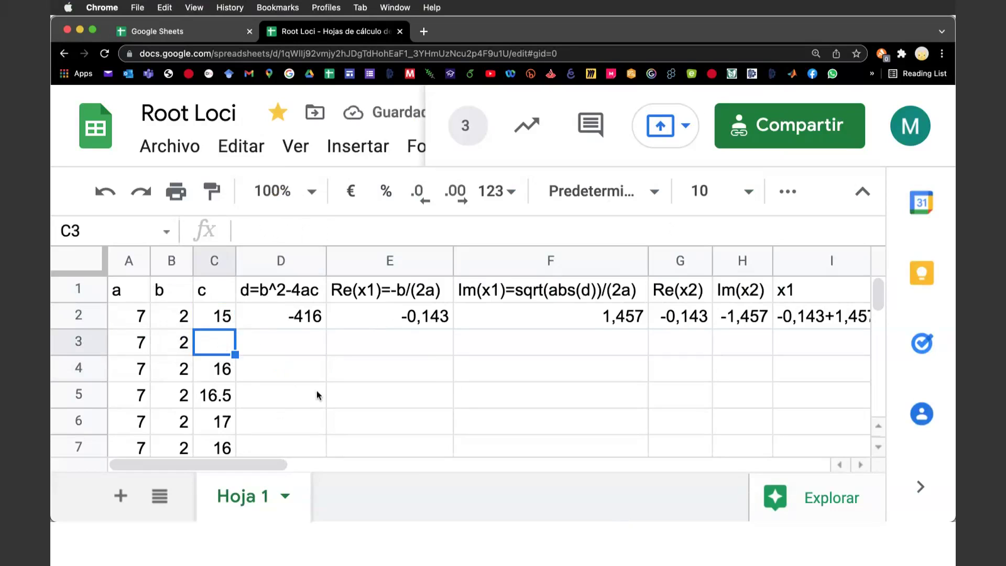
key(super+minus)
key(super+minus)
key(super+minus)
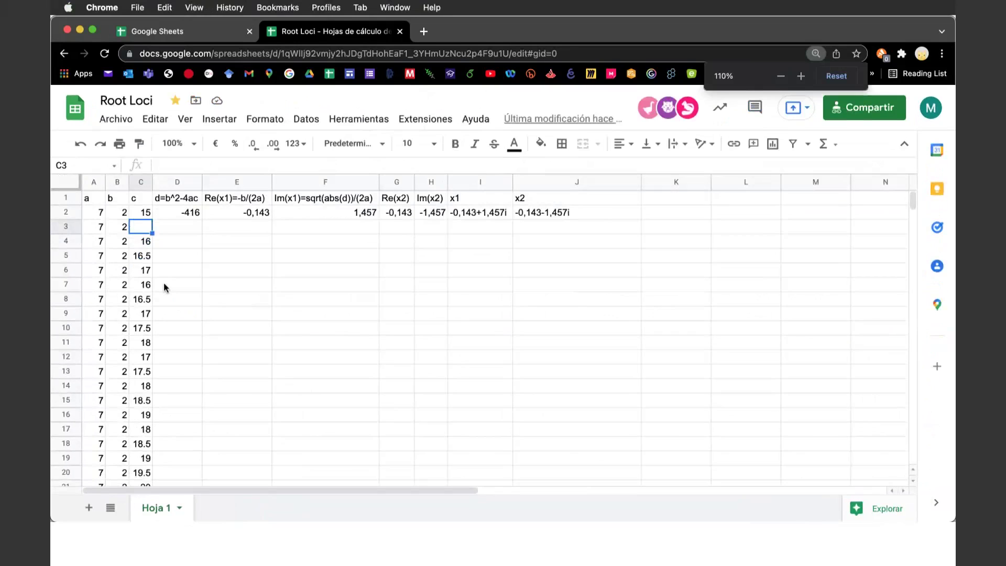
key(Down)
key(Down)
key(Down)
key(Down)
key(Up)
key(Up)
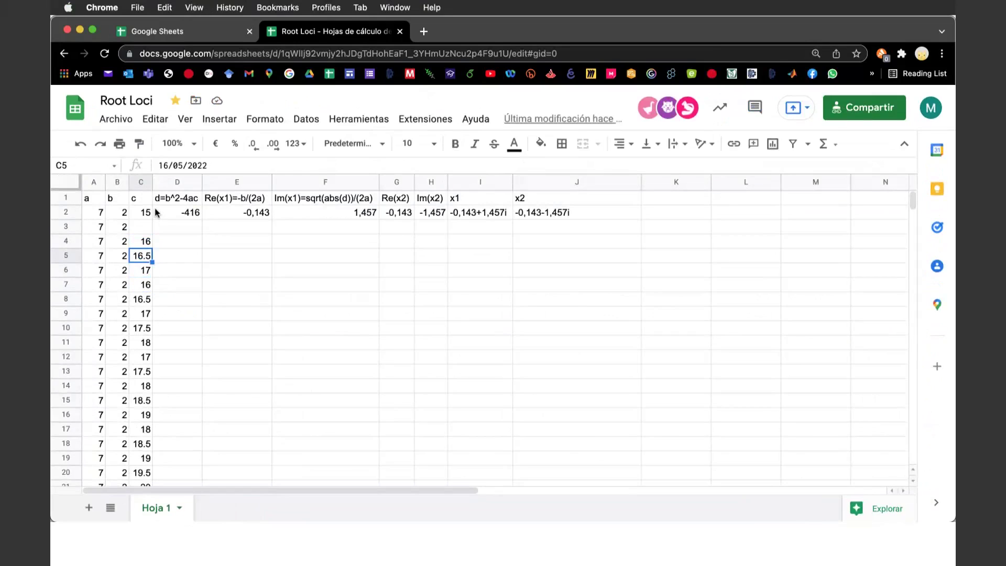
click(146, 212)
click(142, 255)
click(143, 214)
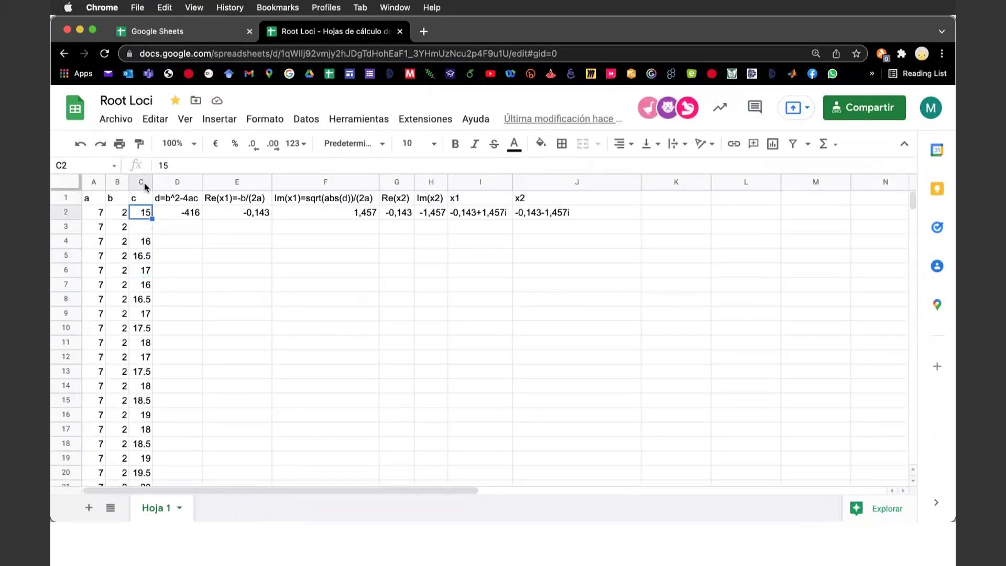
mouse_move(146, 215)
mouse_down()
mouse_move(141, 519)
mouse_move(146, 258)
mouse_up()
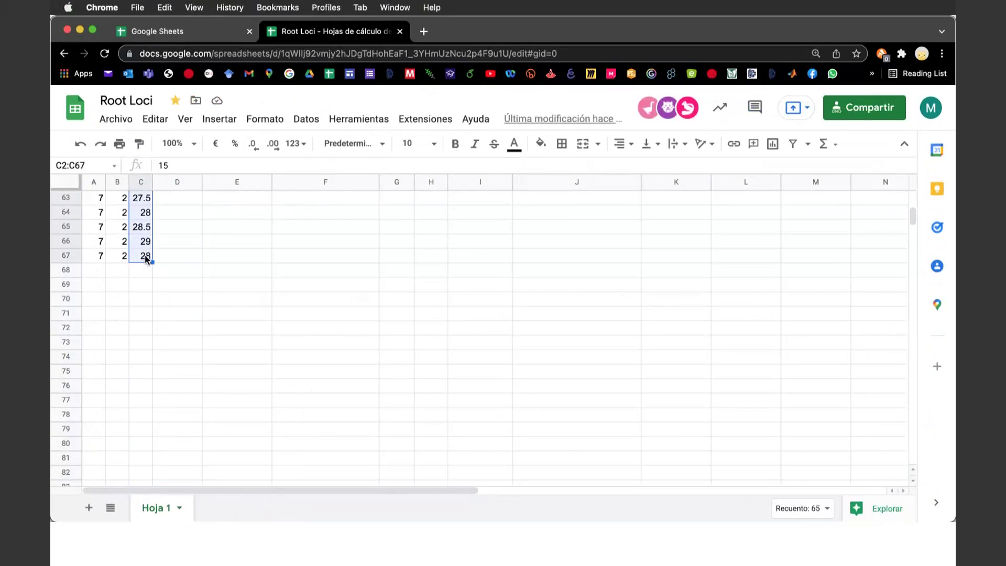
Clear C2:C67 and enter trial values of 1 down column C.
key(Delete)
scroll(193, 256, up, 1)
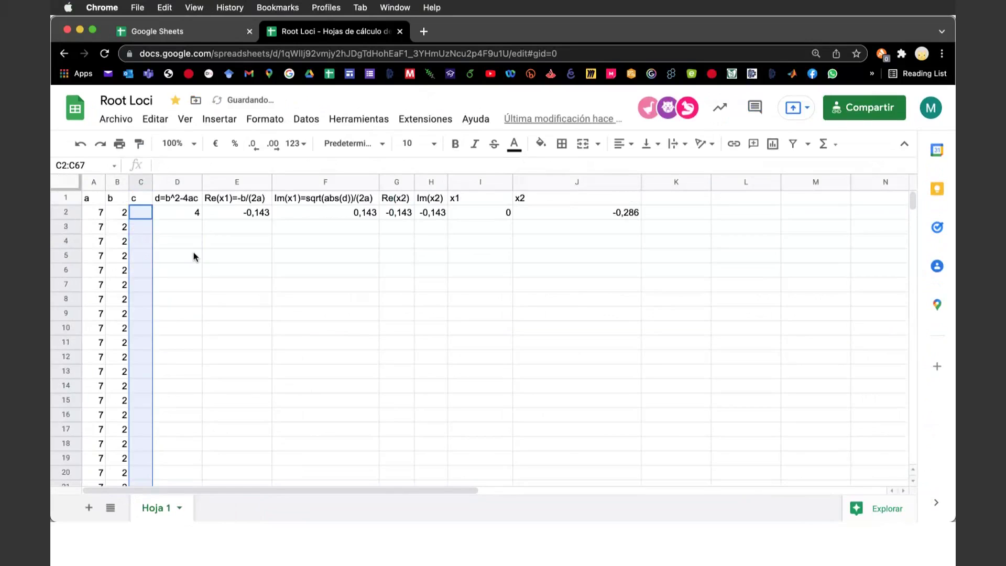
key(Down)
key(Down)
key(Up)
key(Up)
text(1)
key(Return)
text(1)
key(Return)
text(1)
key(Return)
text(1 1 1)
key(Return)
text(1)
key(Up)
key(Up)
key(Up)
key(Up)
key(Up)
key(Up)
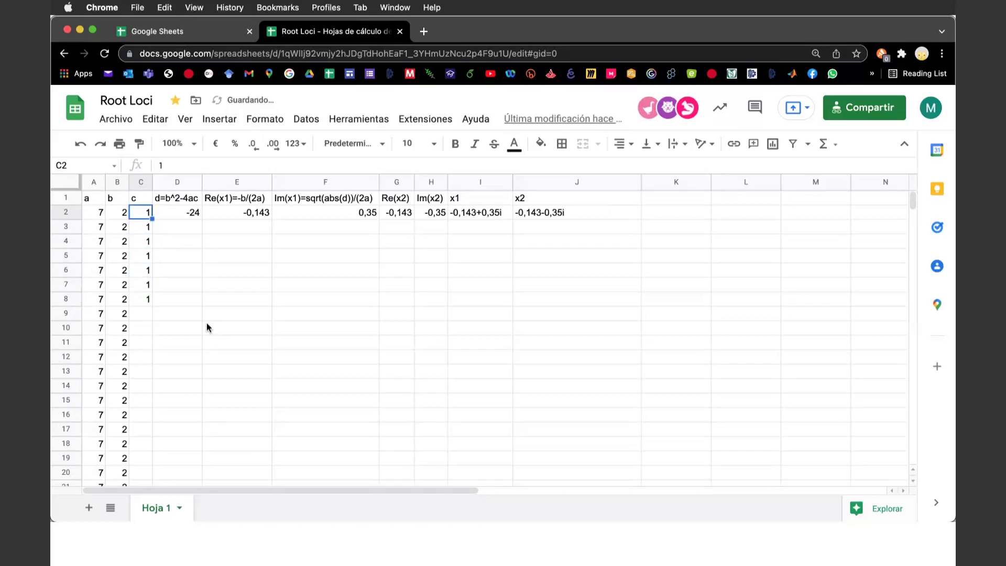
Enter 15, 16 and 17 in C2:C4 as the start of the c series.
text(15)
key(Return)
text(16)
key(Return)
text(17)
key(Return)
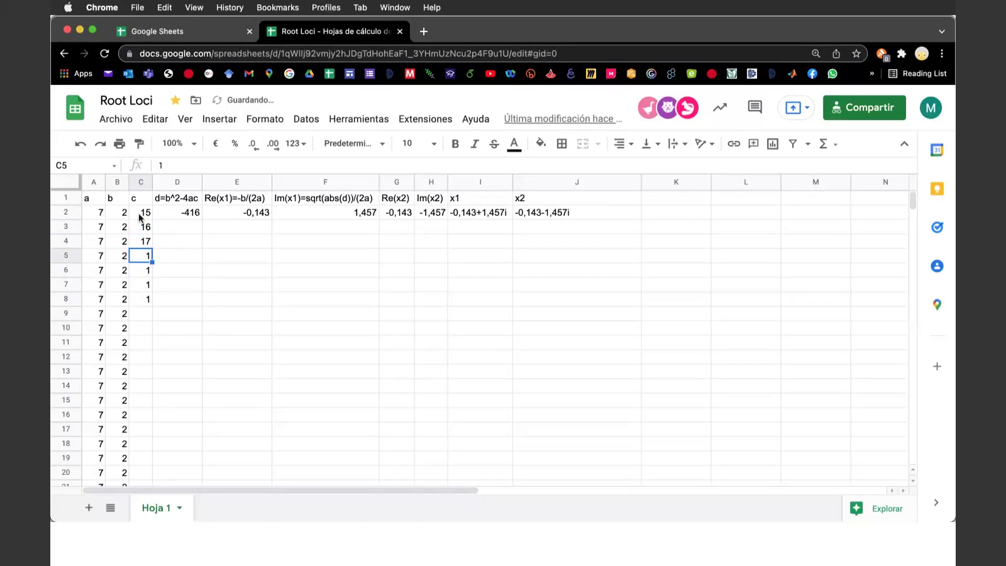
Fill the c series down to 80 in row 67, then check C2 and C3.
drag(140, 215, 157, 511)
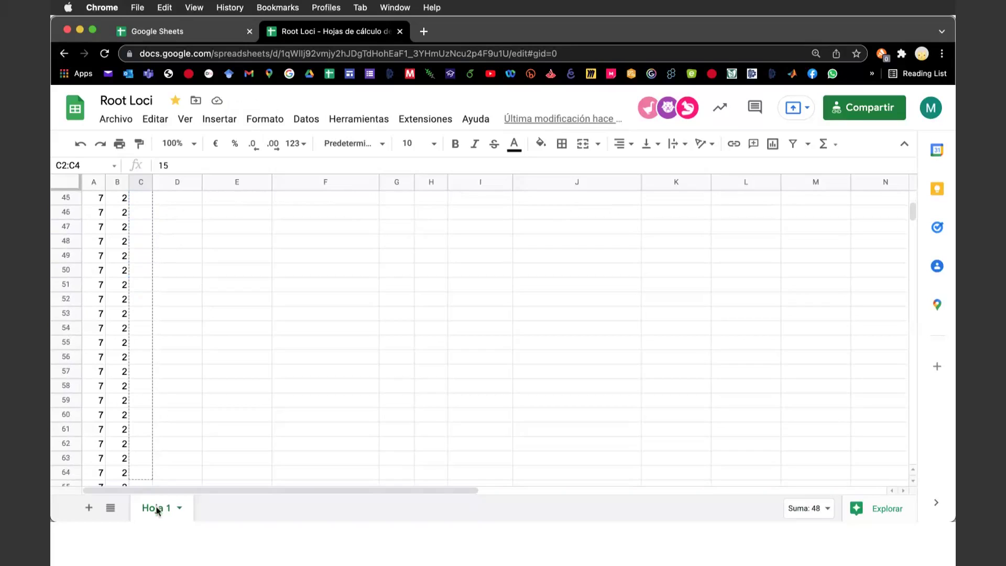
drag(157, 511, 150, 392)
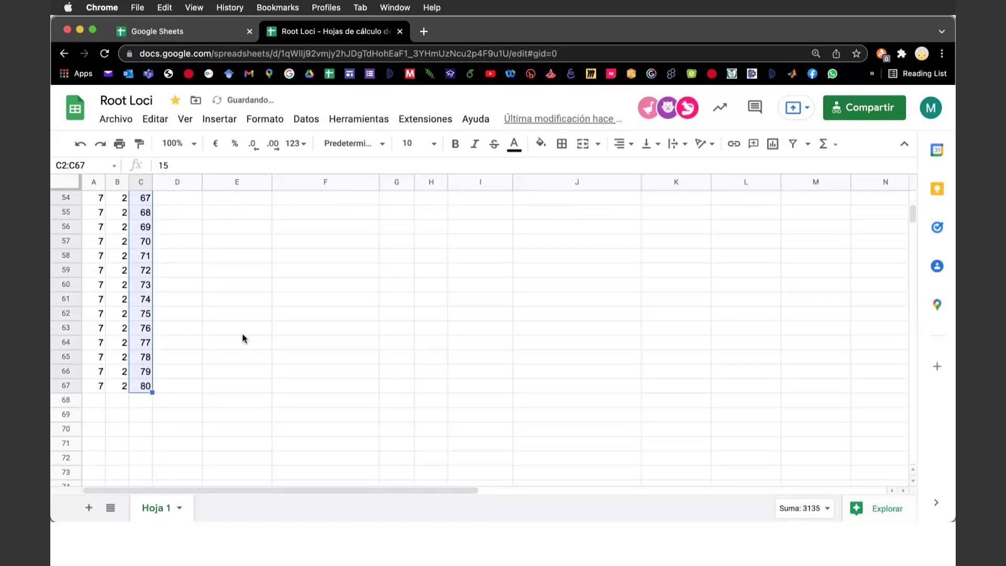
scroll(242, 338, up, 10)
scroll(242, 339, up, 4)
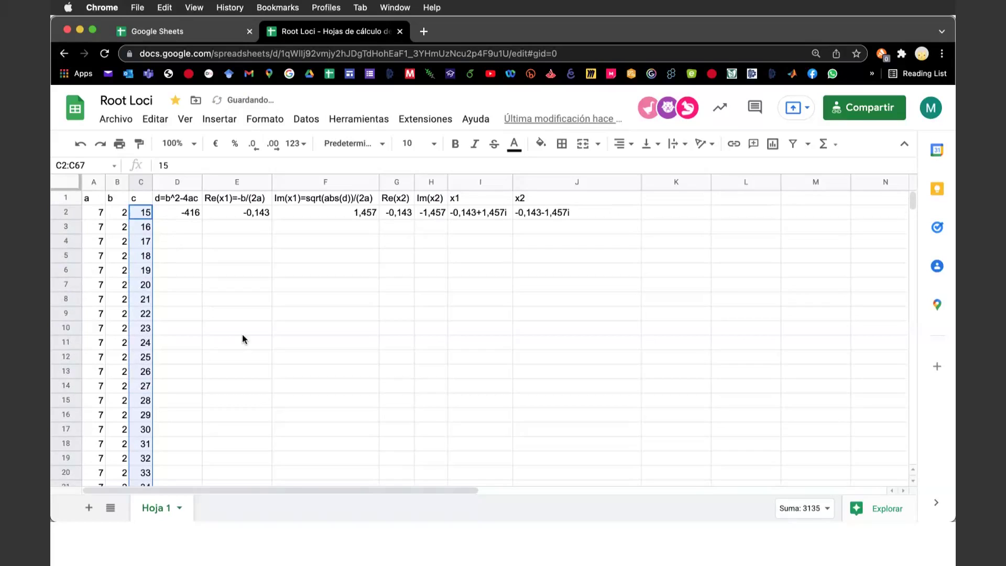
click(204, 287)
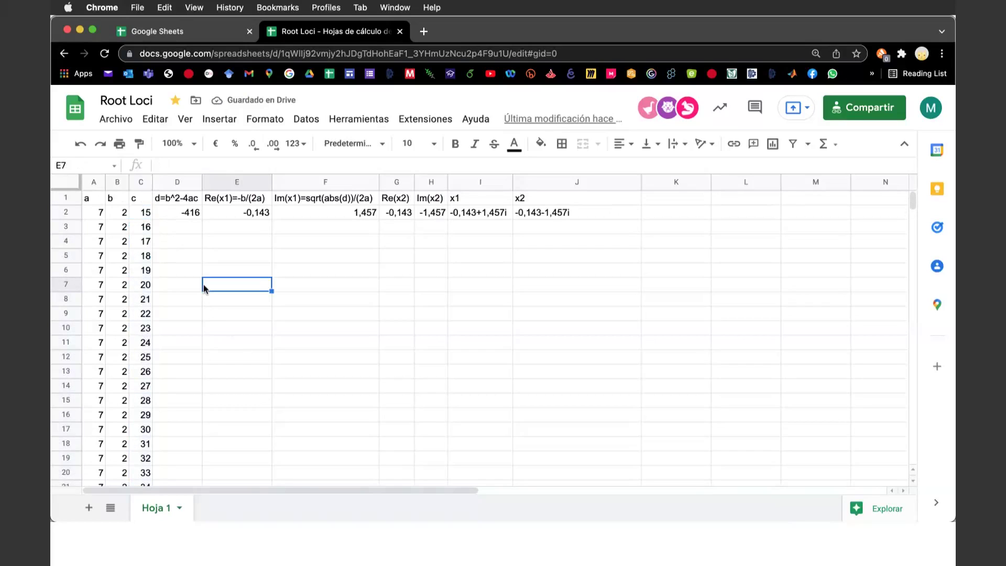
click(144, 214)
click(147, 229)
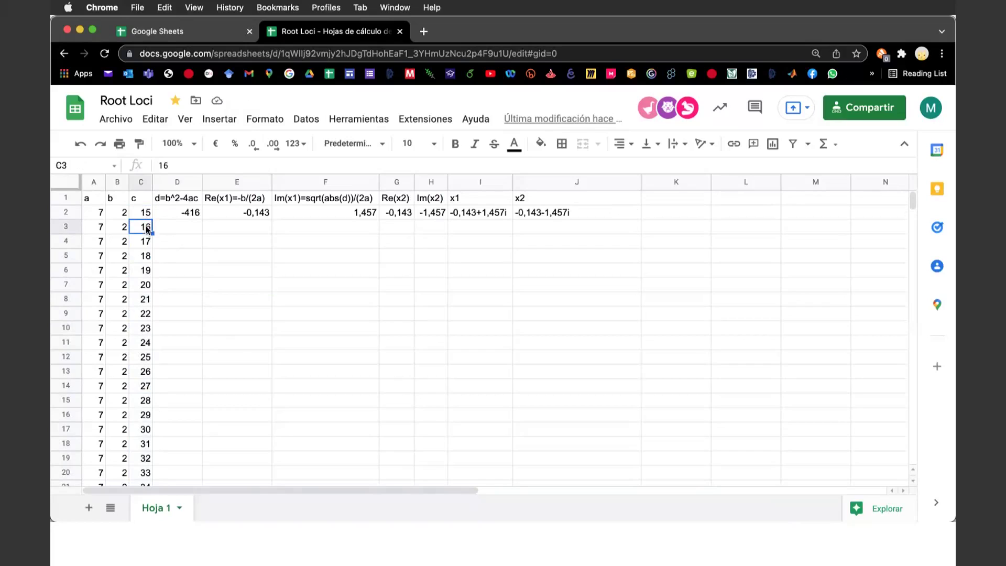
Confirm C4 holds 17, then select the row 2 to row 25 headers.
click(145, 244)
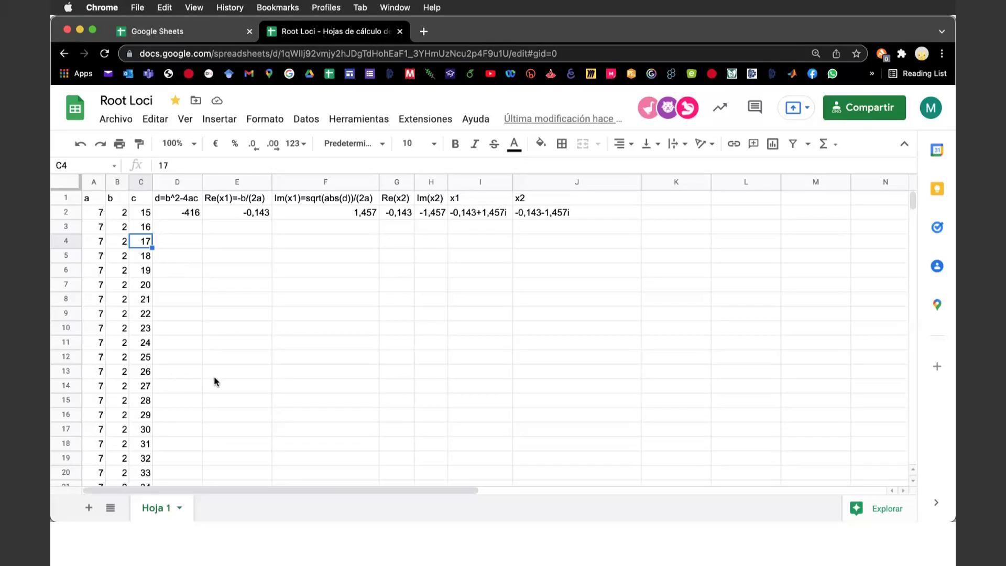
scroll(214, 379, down, 4)
scroll(215, 379, down, 5)
scroll(215, 380, down, 4)
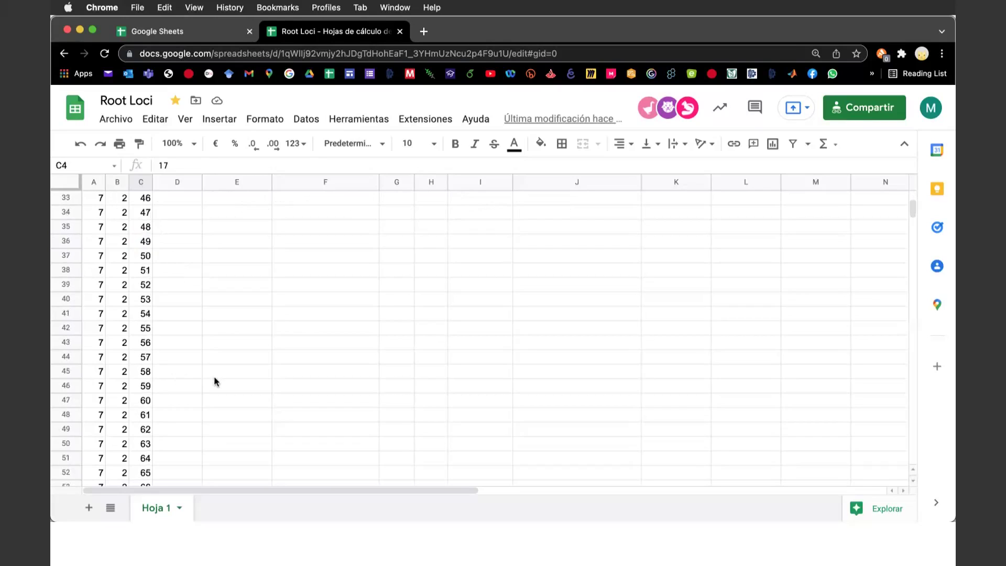
scroll(213, 376, up, 10)
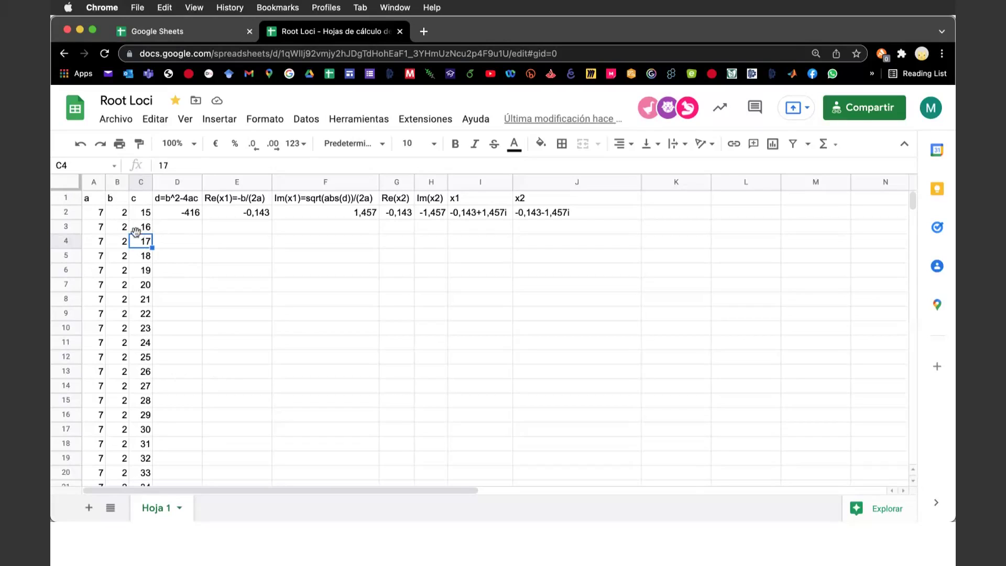
drag(72, 212, 62, 458)
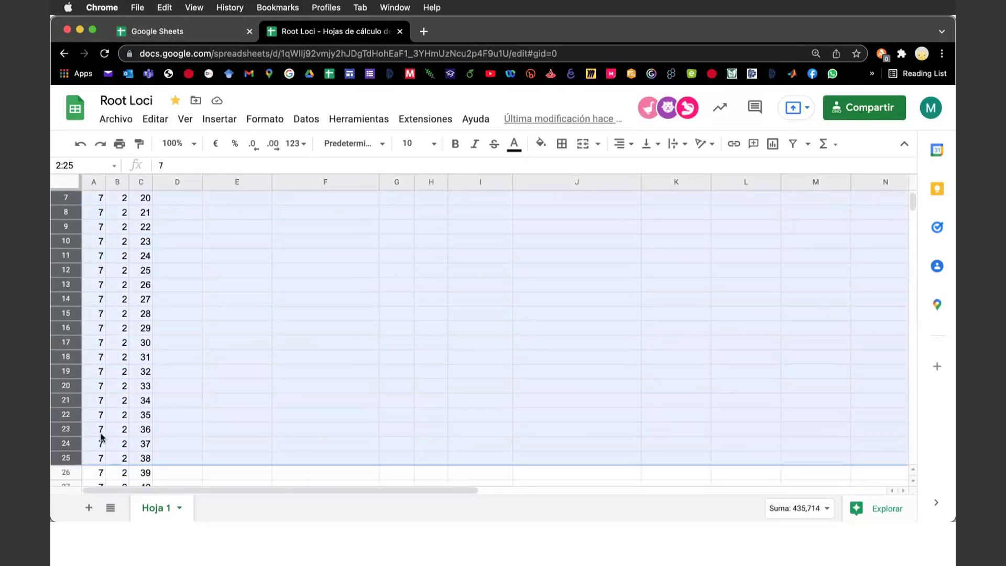
Insert 24 blank rows above the selected data rows.
right_click(65, 429)
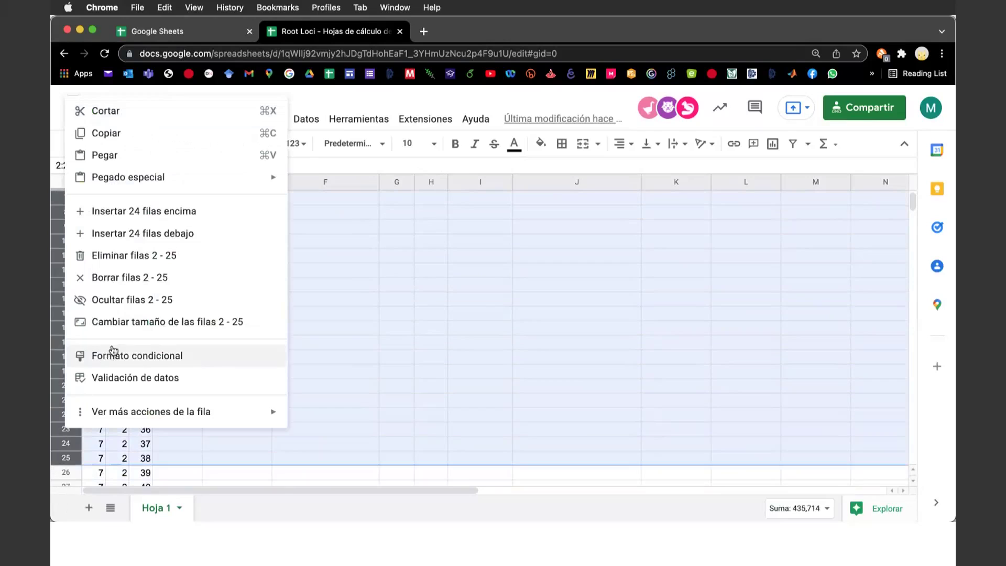
click(146, 212)
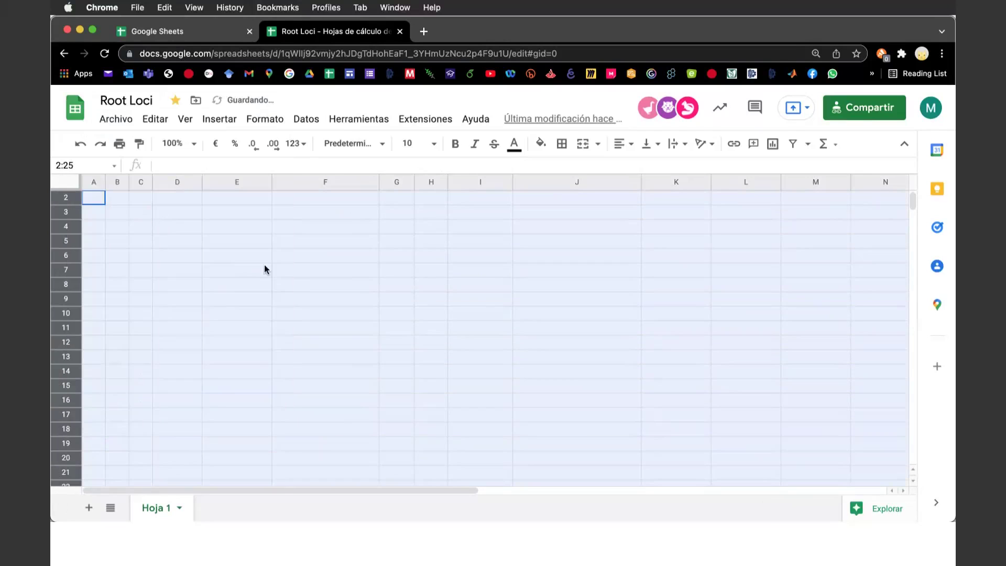
scroll(264, 269, down, 4)
scroll(264, 269, down, 1)
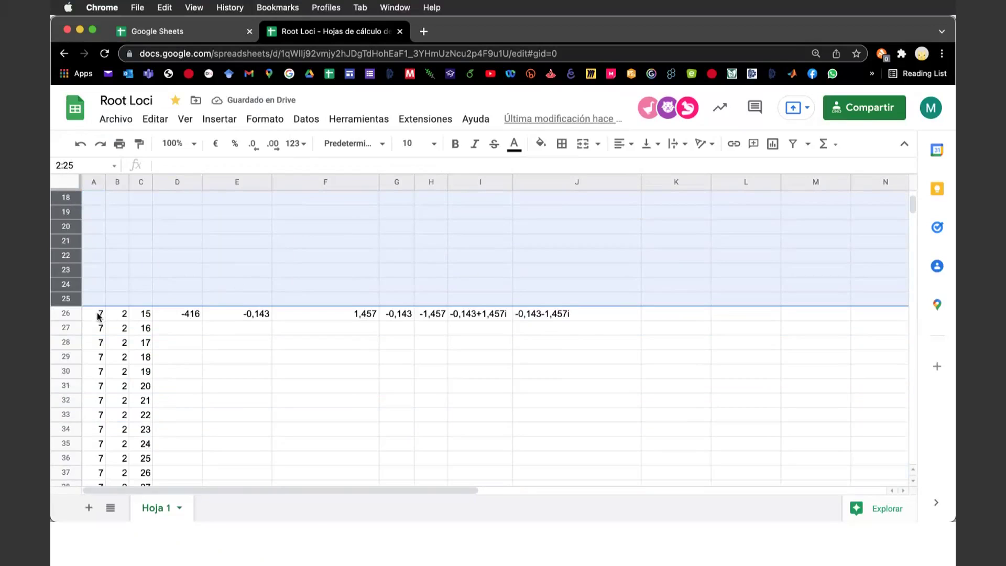
Fill a=7, b=2 and c from -9 to 14 up into rows 2–25 from A26:C28.
mouse_move(100, 344)
mouse_down()
mouse_move(147, 318)
mouse_move(149, 215)
mouse_up()
click(216, 261)
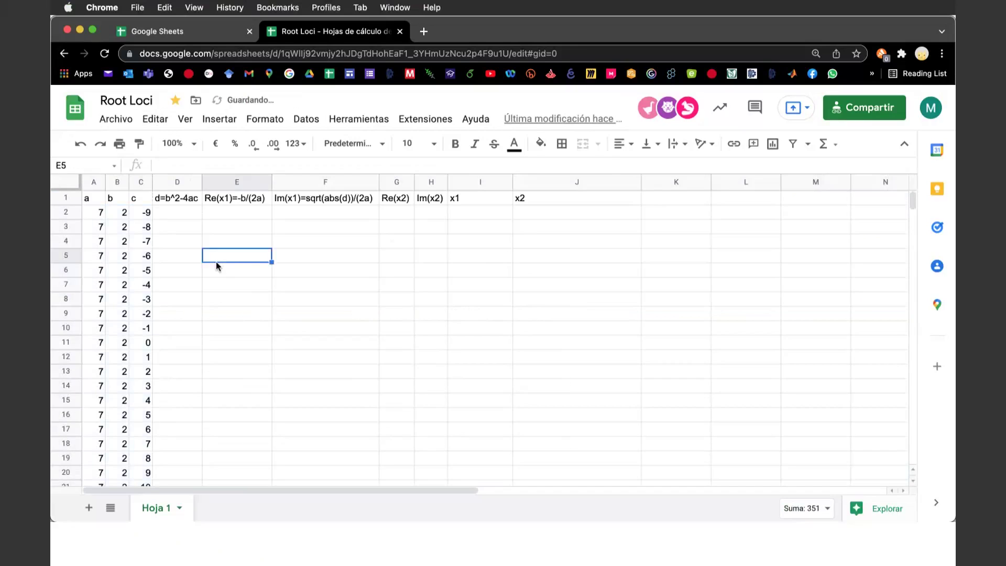
scroll(226, 361, down, 5)
scroll(226, 360, up, 3)
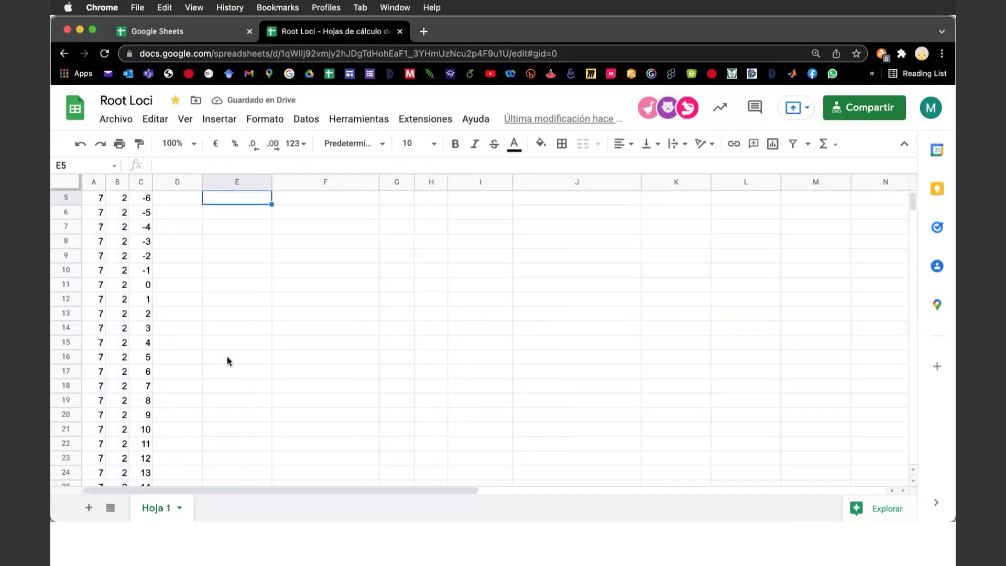
scroll(160, 441, down, 2)
scroll(157, 443, down, 2)
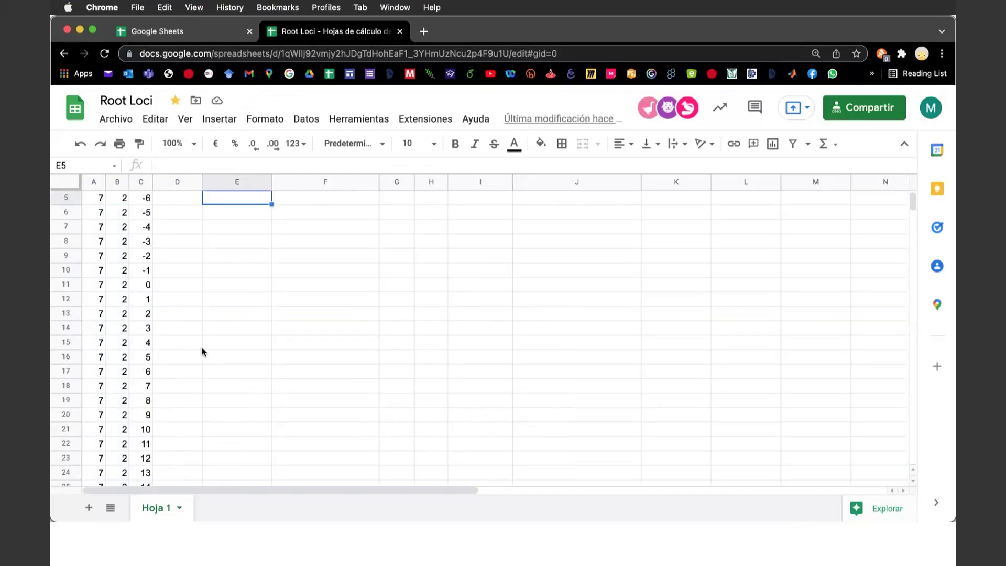
scroll(202, 351, up, 4)
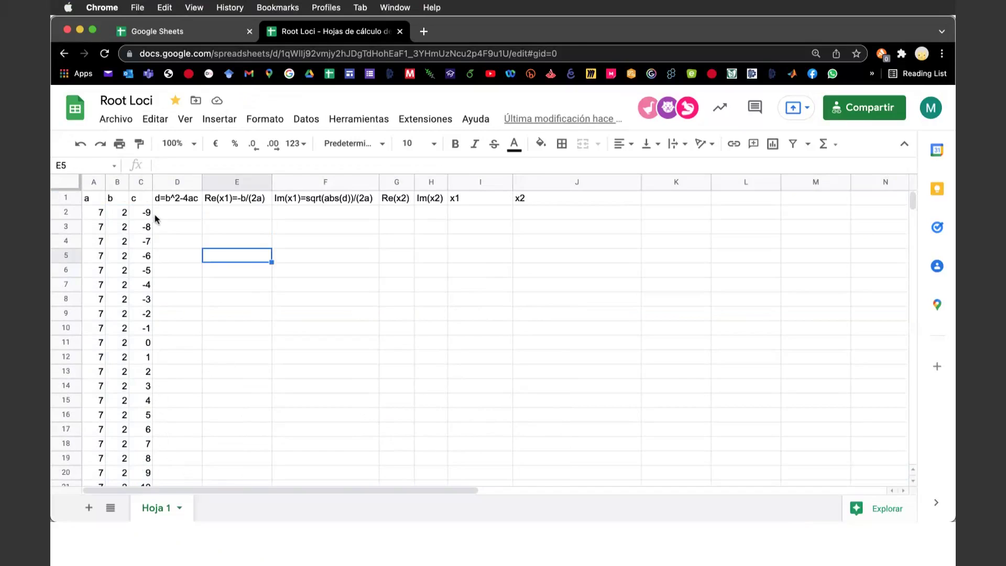
scroll(219, 311, down, 4)
scroll(219, 311, down, 5)
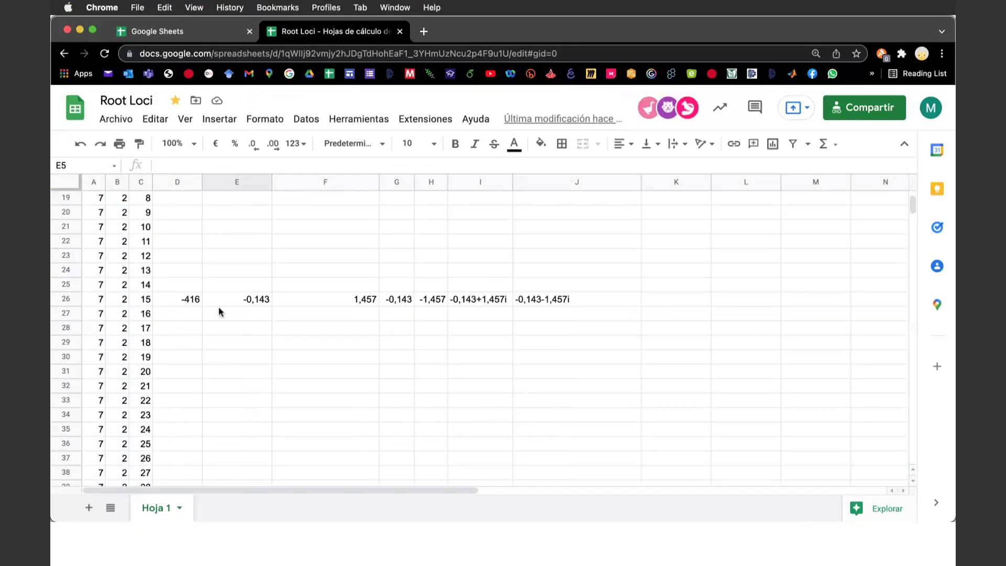
Copy the row 26 discriminant and root formulas (D26:J26) up to row 2.
drag(183, 300, 495, 304)
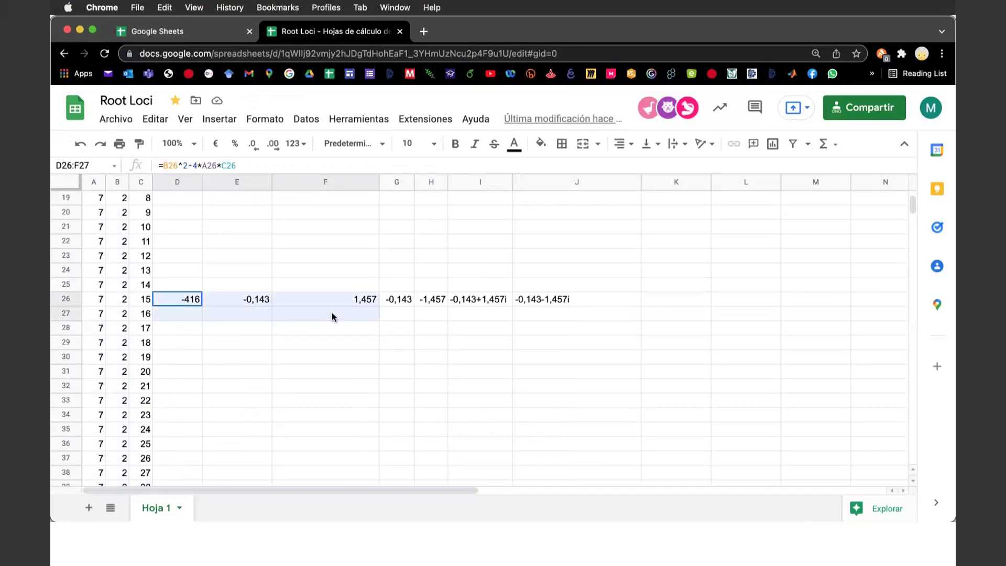
mouse_move(495, 304)
mouse_down()
mouse_move(647, 308)
mouse_move(638, 193)
mouse_move(636, 212)
mouse_up()
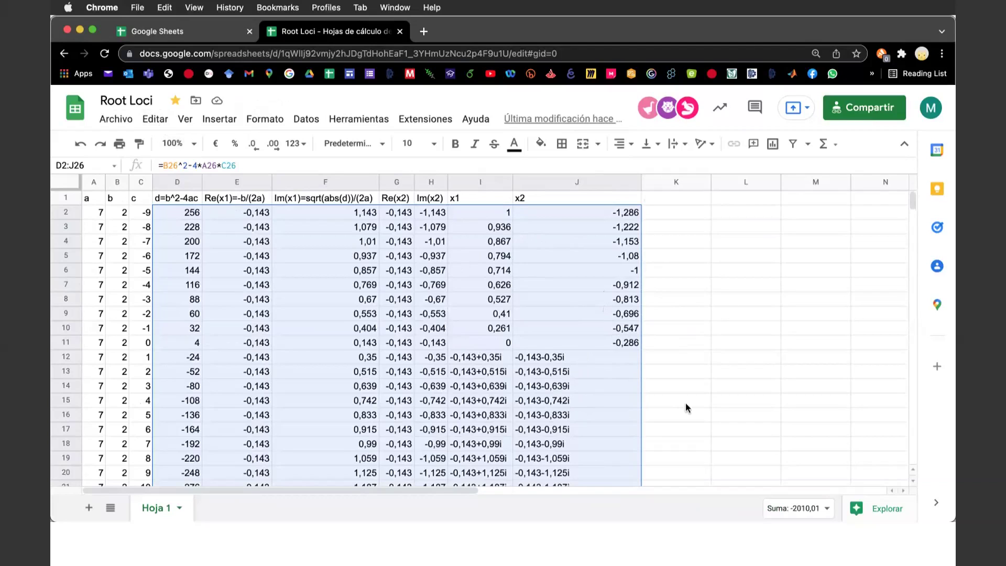
scroll(686, 407, down, 1)
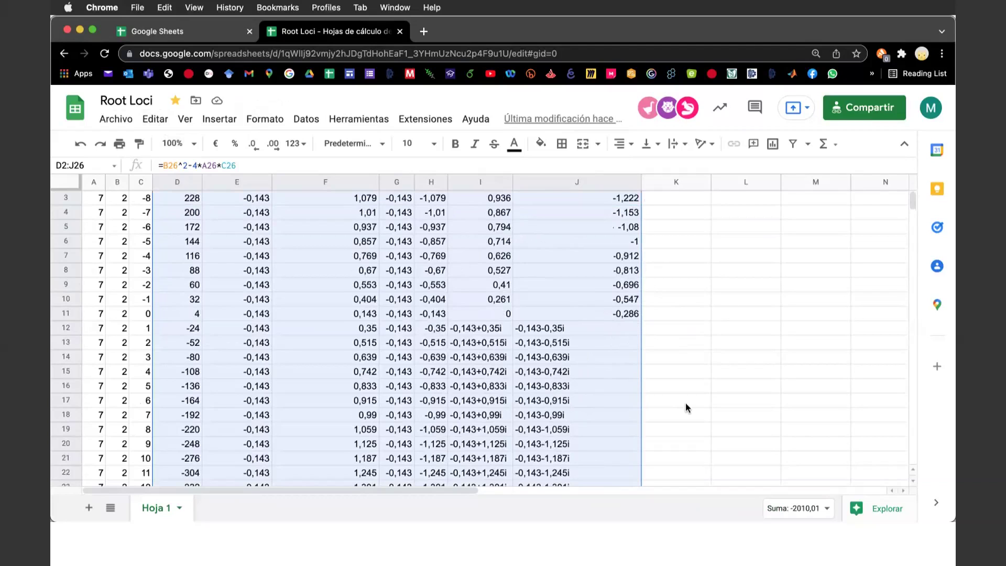
scroll(686, 408, up, 1)
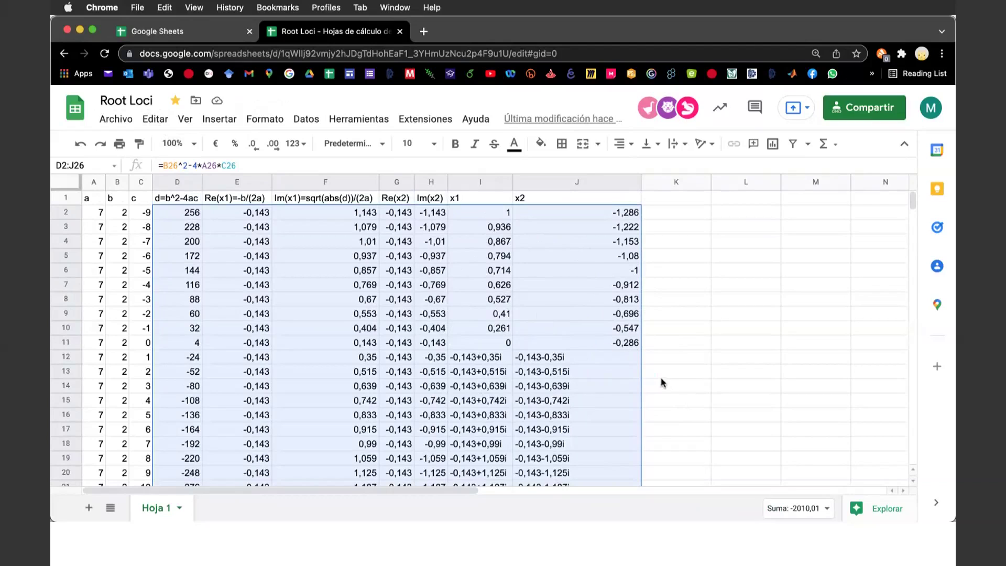
scroll(664, 380, down, 3)
scroll(664, 379, down, 3)
scroll(664, 379, down, 3)
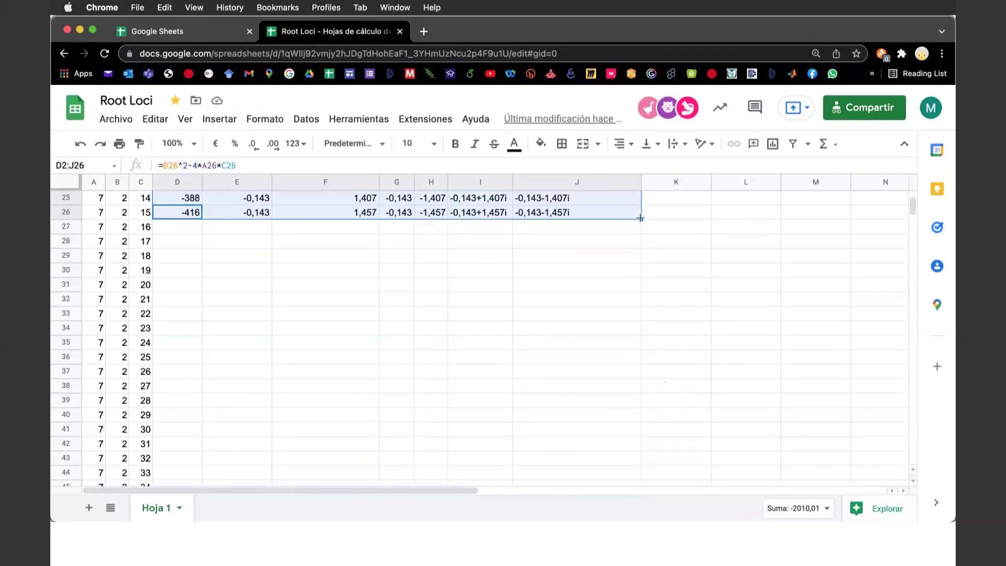
Extend the D2:J26 formulas down to row 91 and review results back at the top.
drag(641, 218, 643, 498)
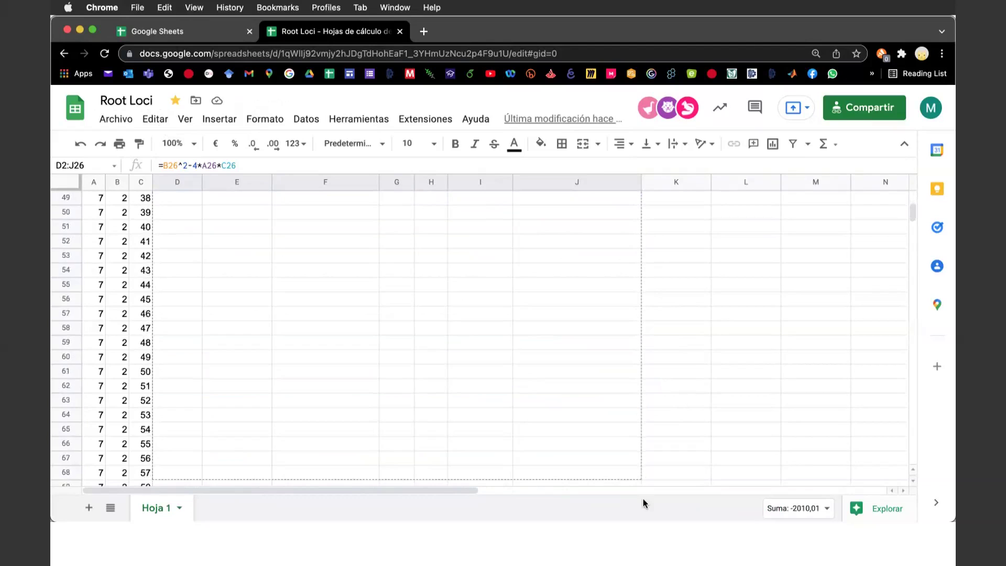
drag(643, 498, 653, 416)
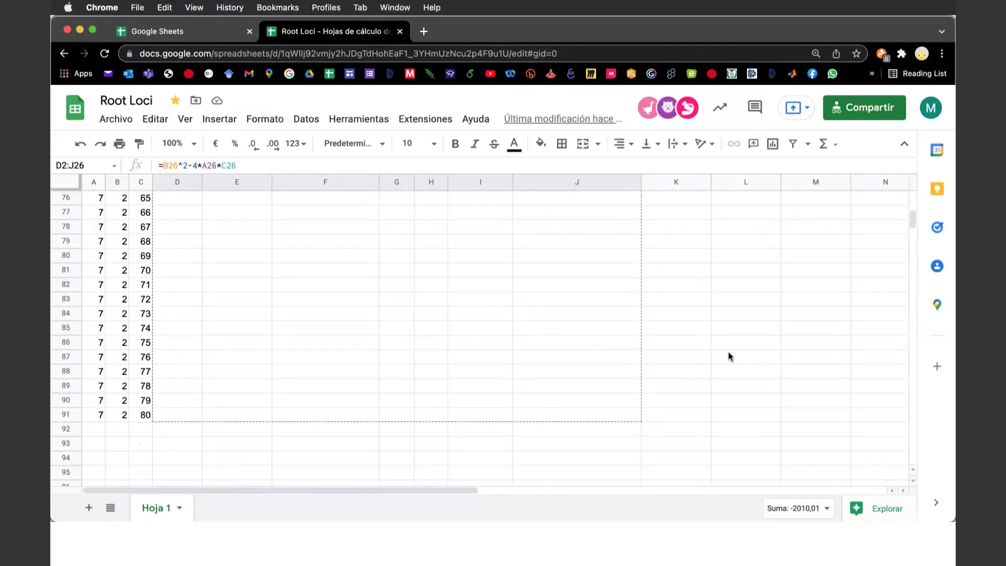
scroll(728, 321, up, 2)
scroll(727, 319, up, 3)
scroll(728, 323, up, 2)
scroll(727, 323, up, 3)
scroll(727, 322, up, 2)
scroll(727, 328, up, 1)
scroll(727, 332, up, 2)
scroll(728, 336, up, 4)
scroll(727, 335, up, 2)
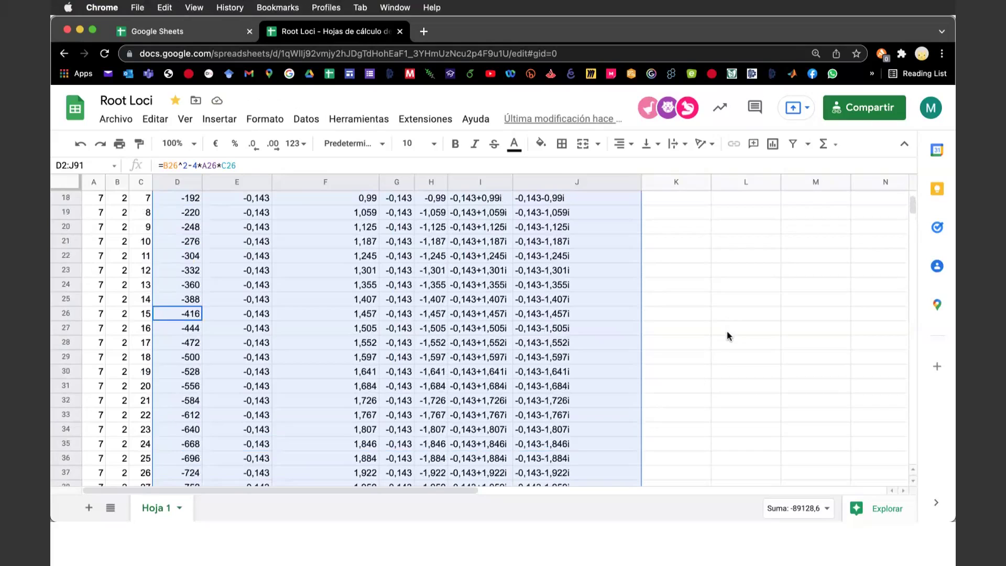
scroll(727, 336, up, 3)
scroll(727, 335, up, 1)
scroll(727, 335, up, 1)
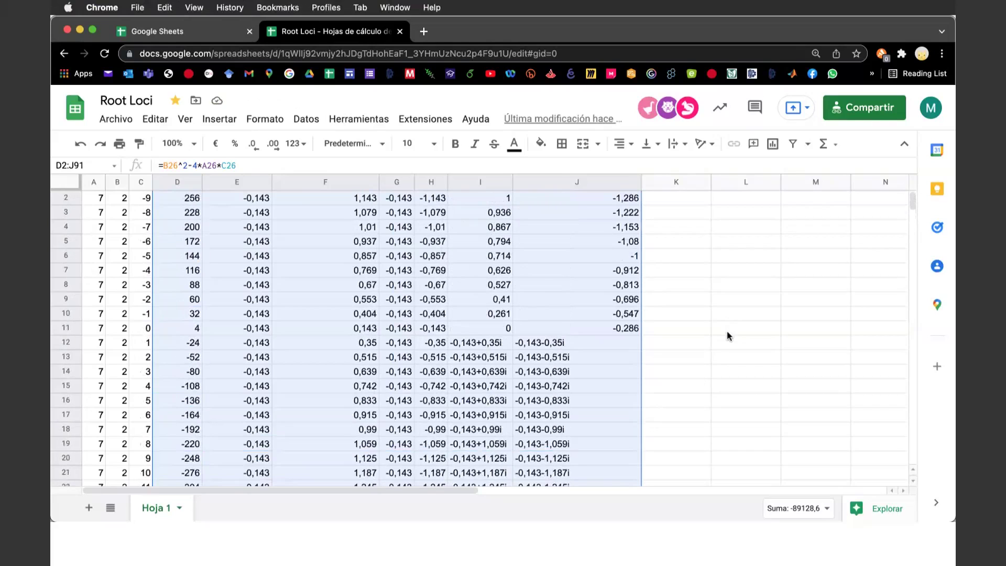
scroll(727, 336, up, 1)
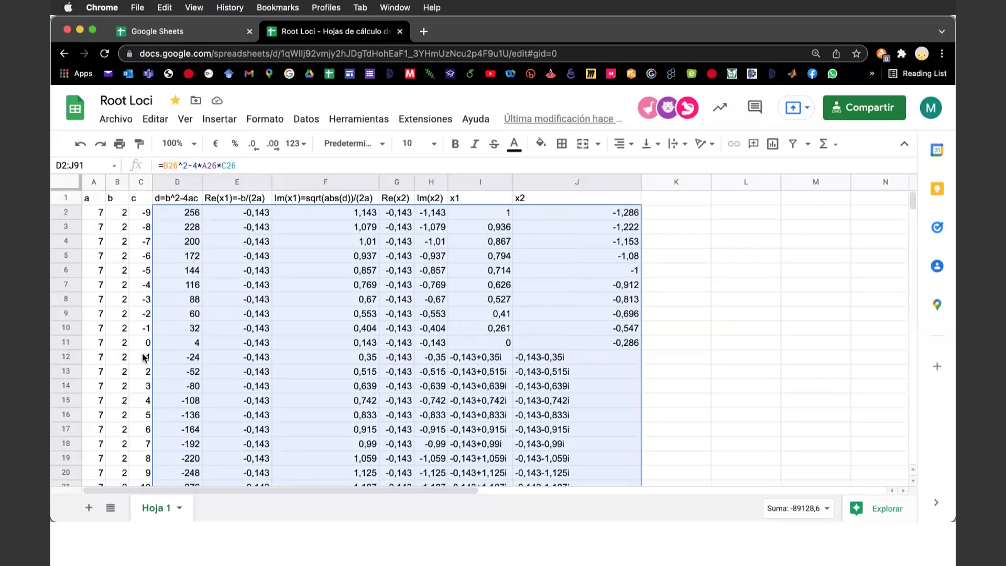
Deselect the root table and narrow column J to fit the x2 values.
click(699, 303)
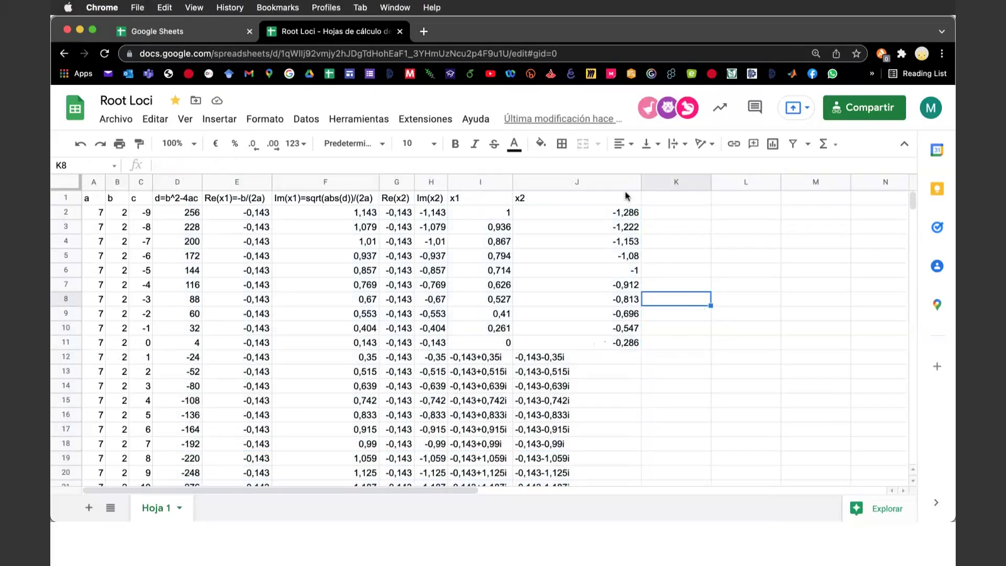
drag(642, 183, 586, 184)
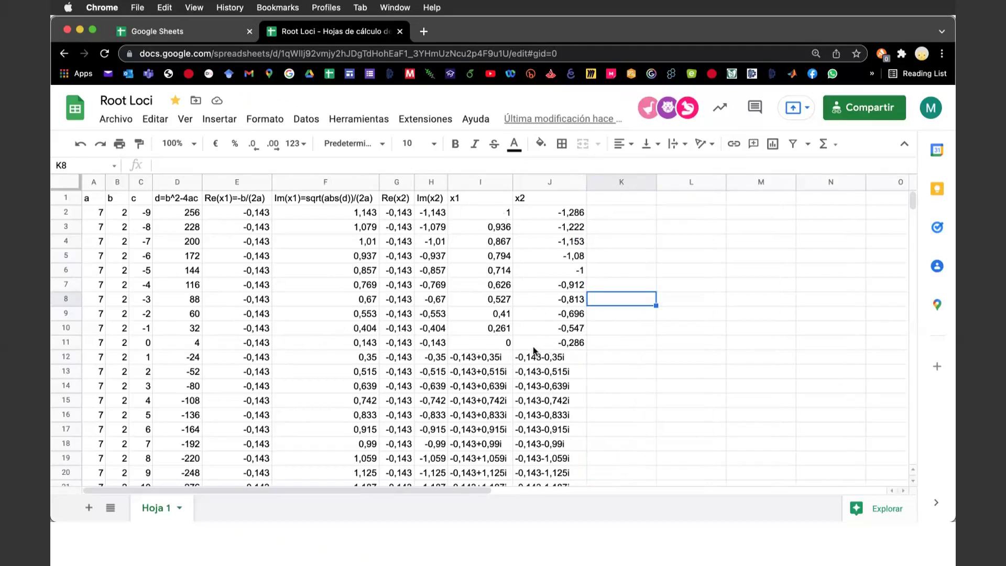
Enter the headers Re(x1), Im(x1), Re(x2) and Im(x2) in cells K1, L1, M1 and N1.
click(614, 202)
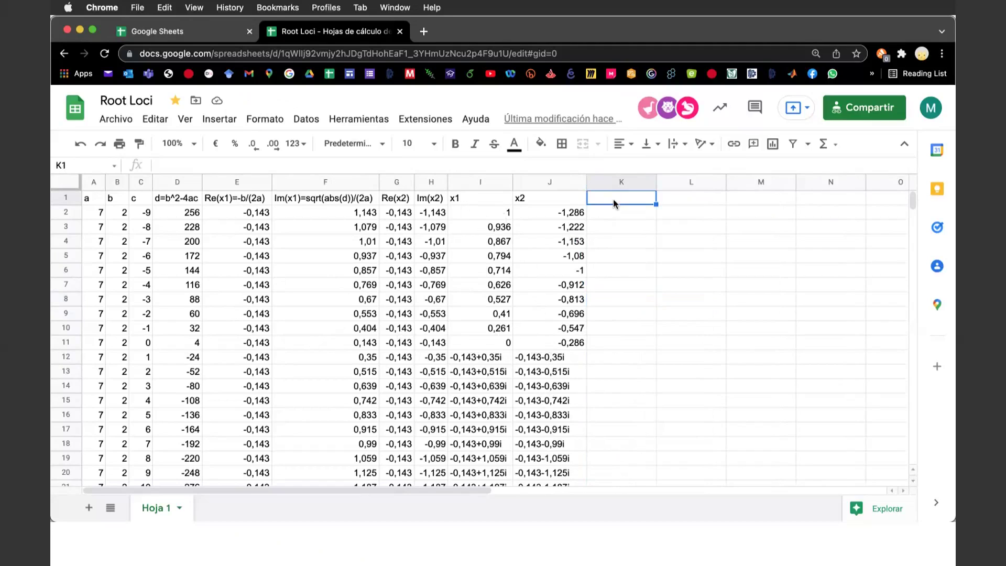
text(Re(x1)
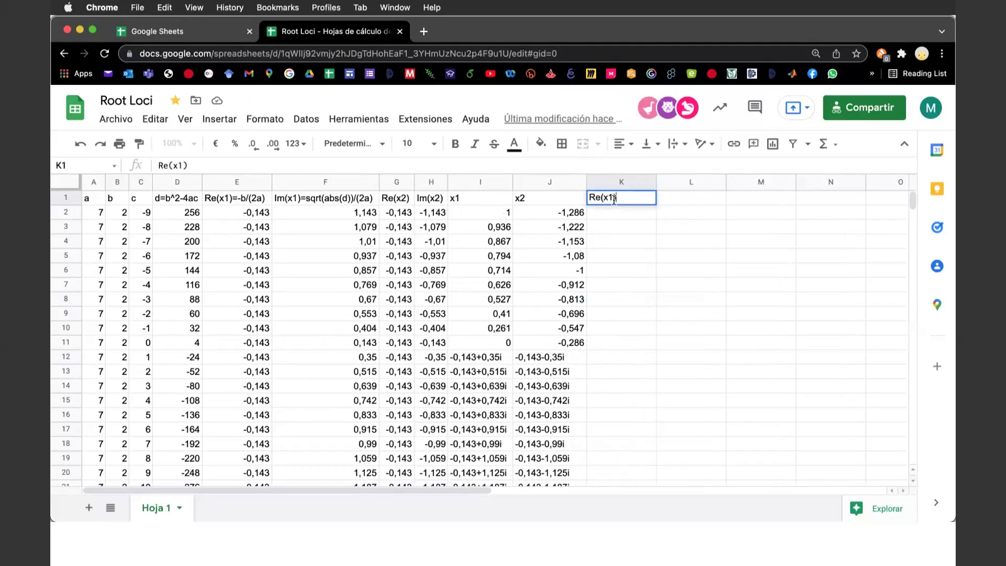
key(Tab)
text(I)
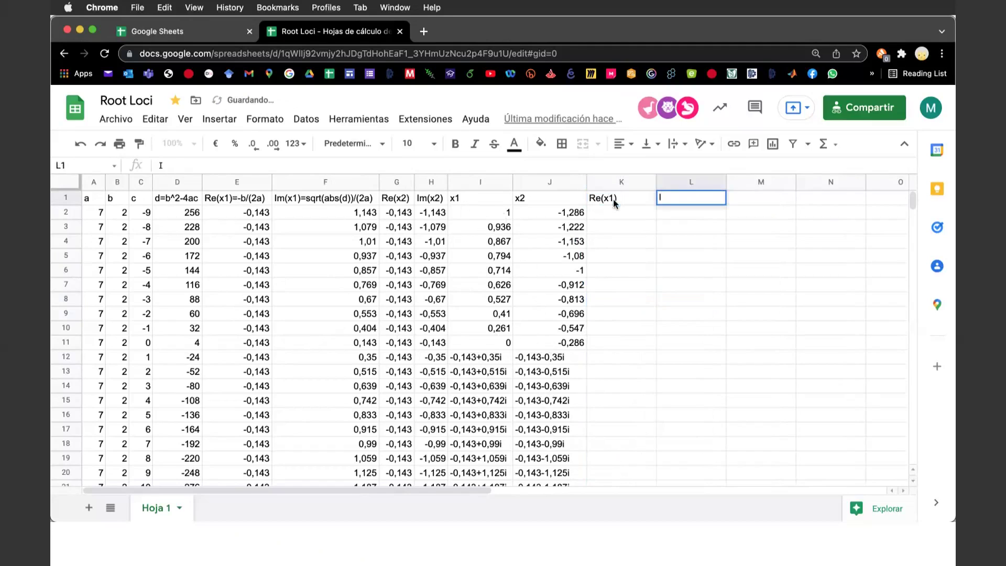
text(m()
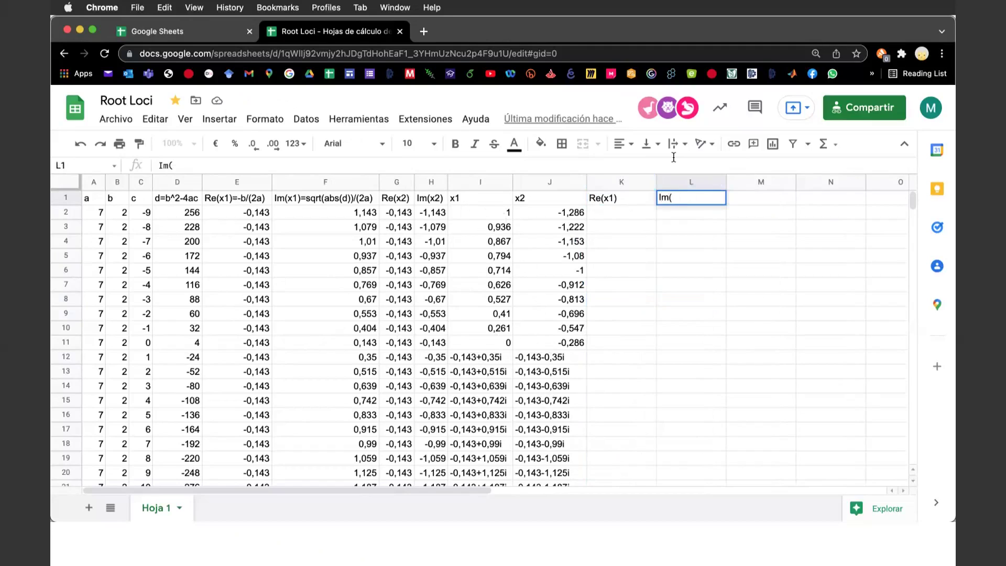
text(x1)
click(750, 200)
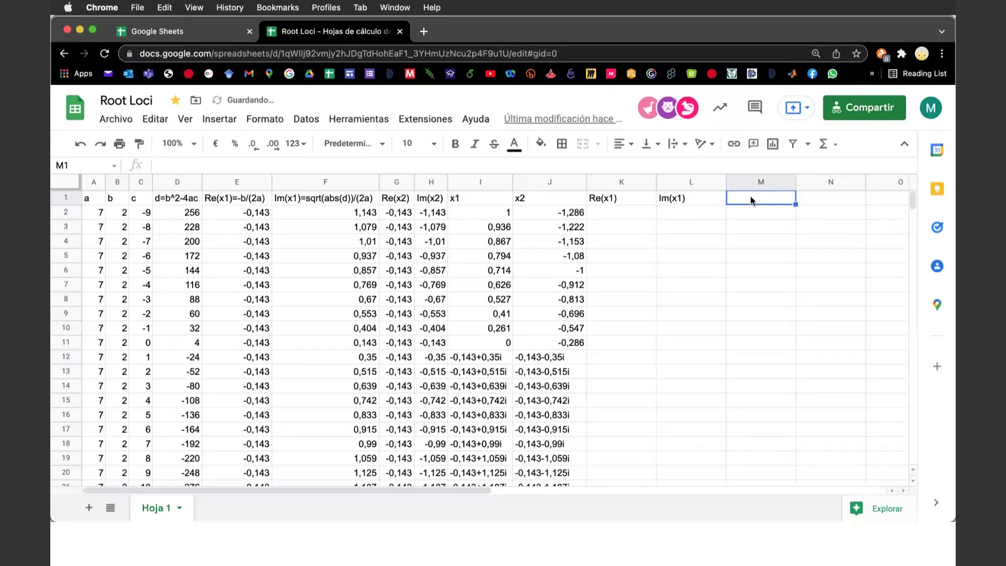
text(Re(x2)
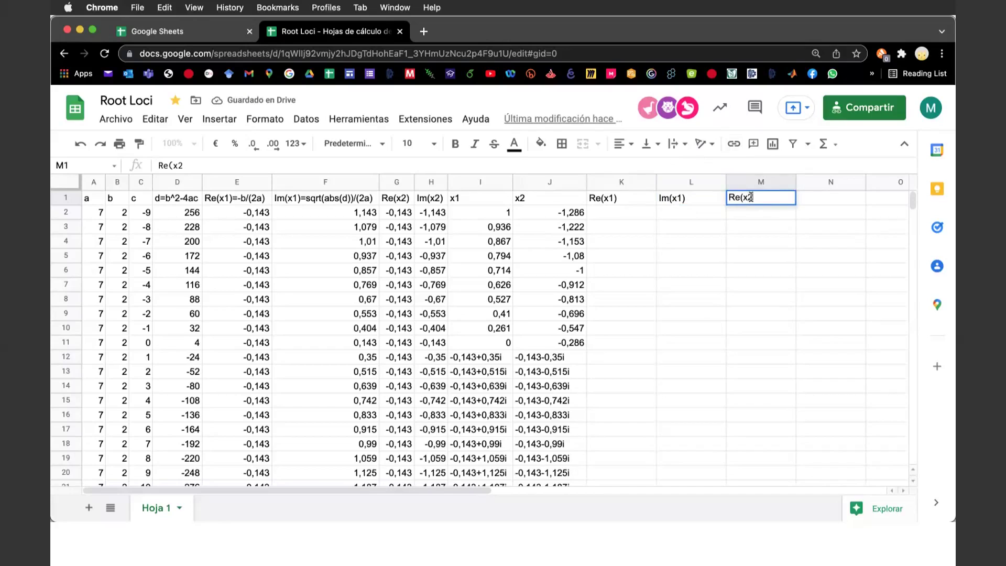
text())
key(Tab)
text(Im()
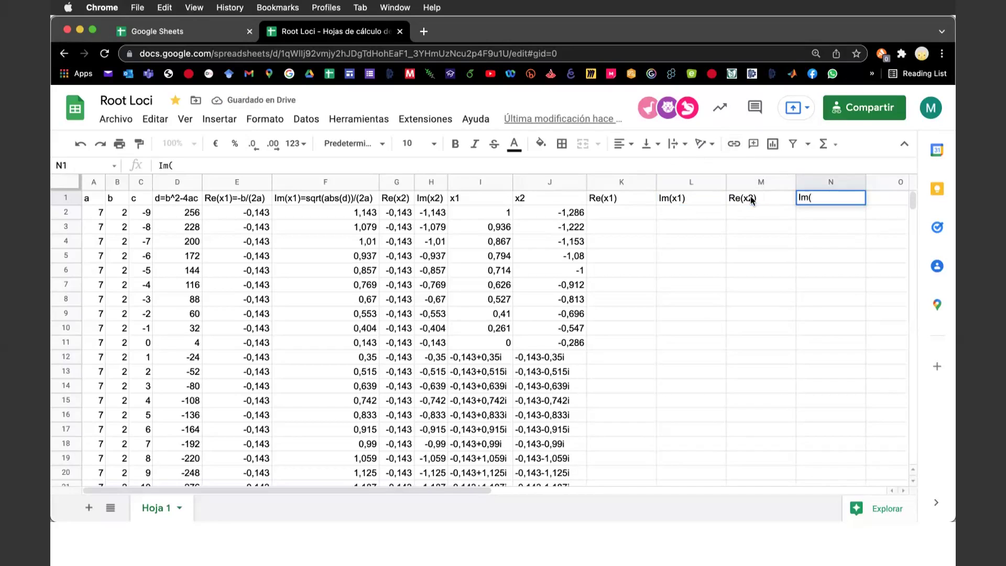
text(X)
key(BackSpace)
text(x)
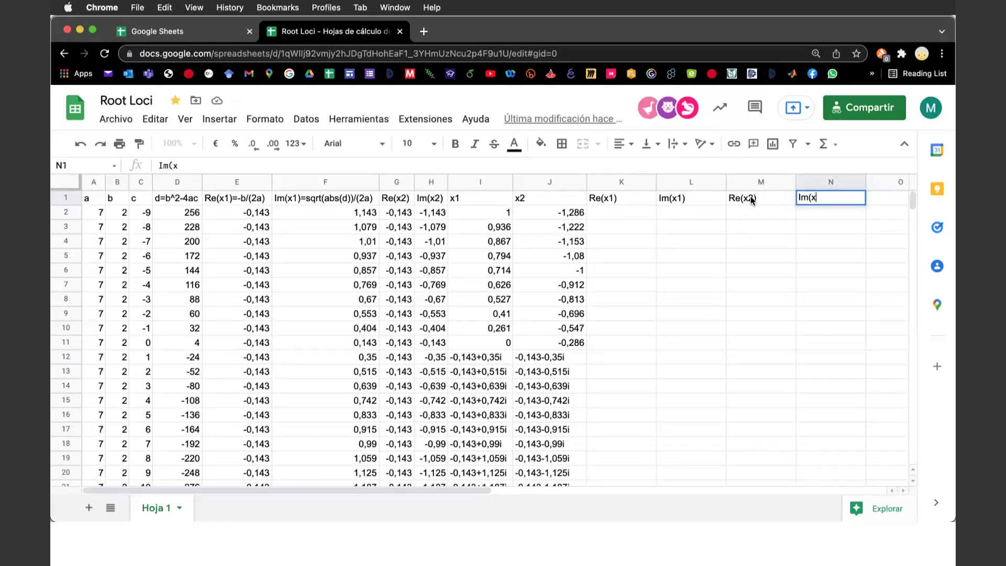
text(2)
key(Return)
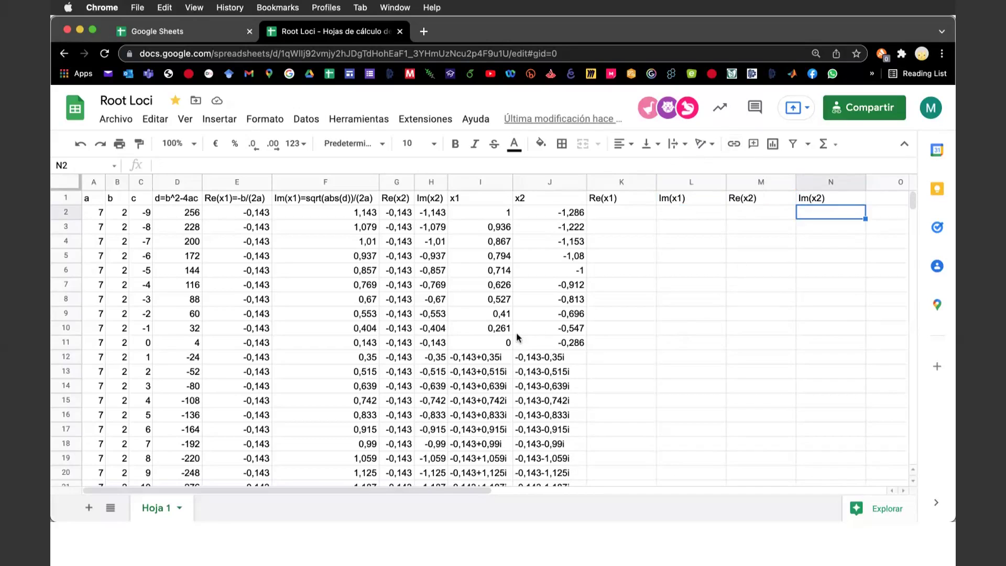
Copy the D60:J60 formulas up to row 2.
scroll(518, 337, down, 9)
scroll(517, 337, down, 2)
scroll(518, 337, down, 5)
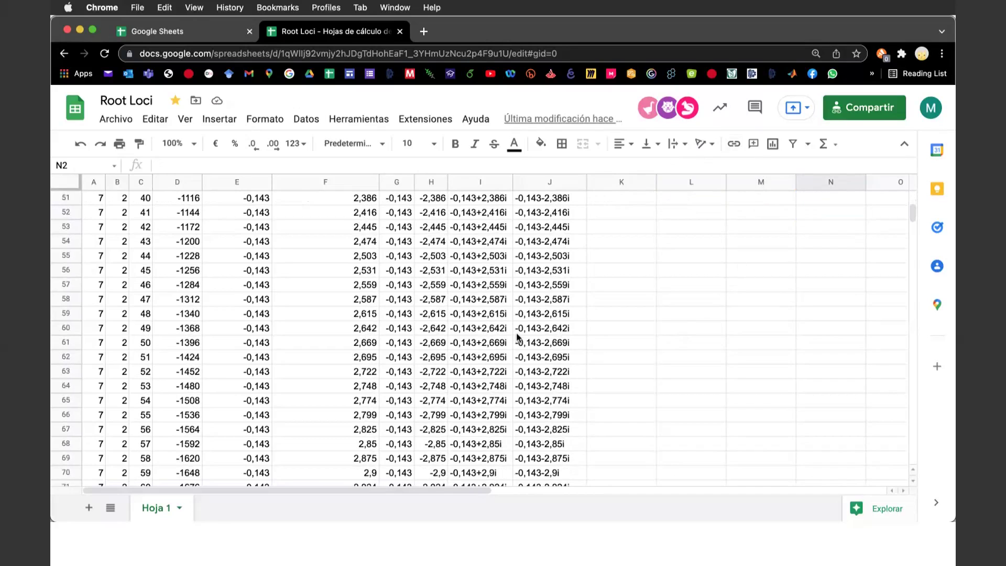
drag(183, 328, 557, 329)
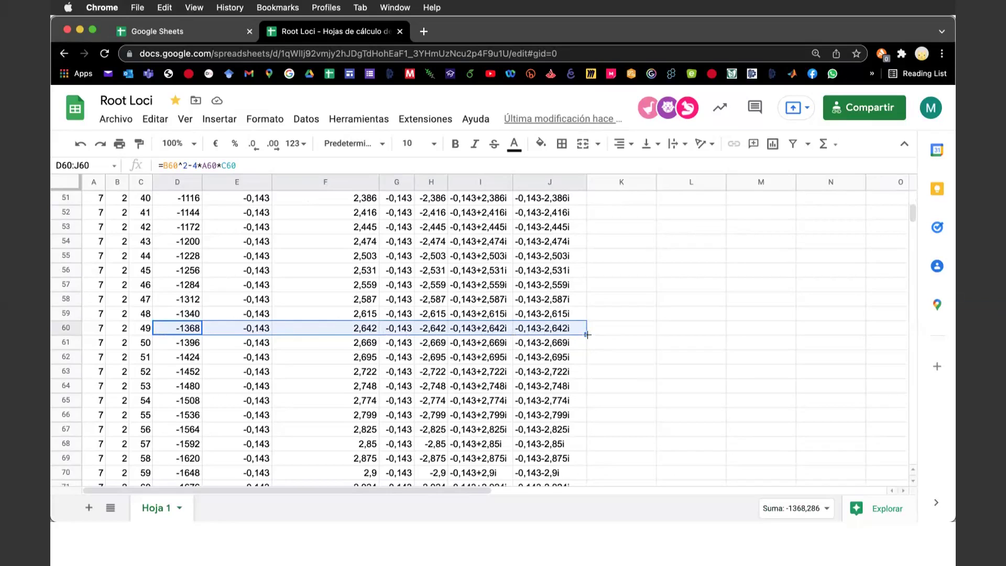
mouse_move(588, 334)
mouse_down()
mouse_move(591, 149)
mouse_move(583, 215)
mouse_up()
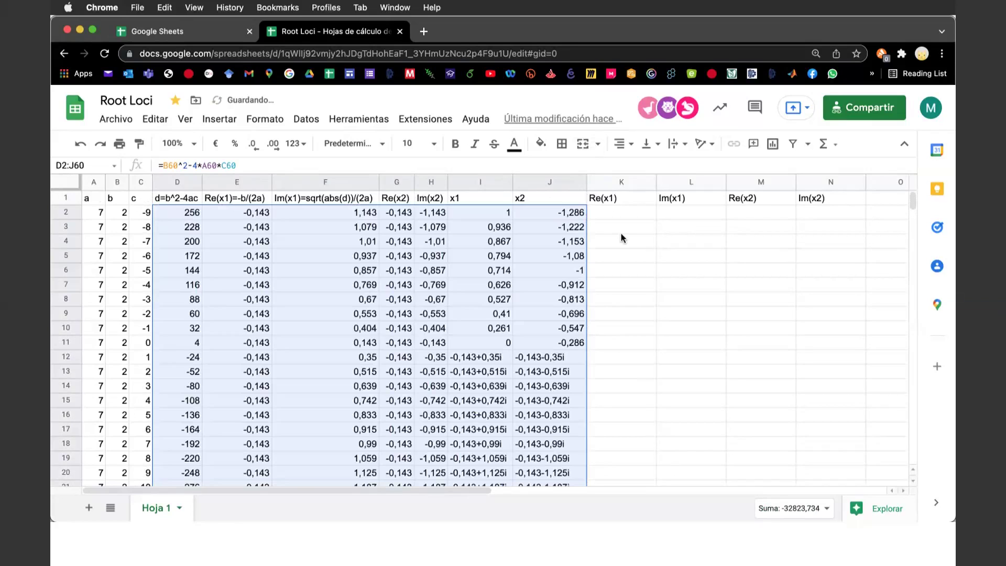
Extend the D:J formulas down to row 91, covering c values up to 80.
scroll(619, 315, down, 7)
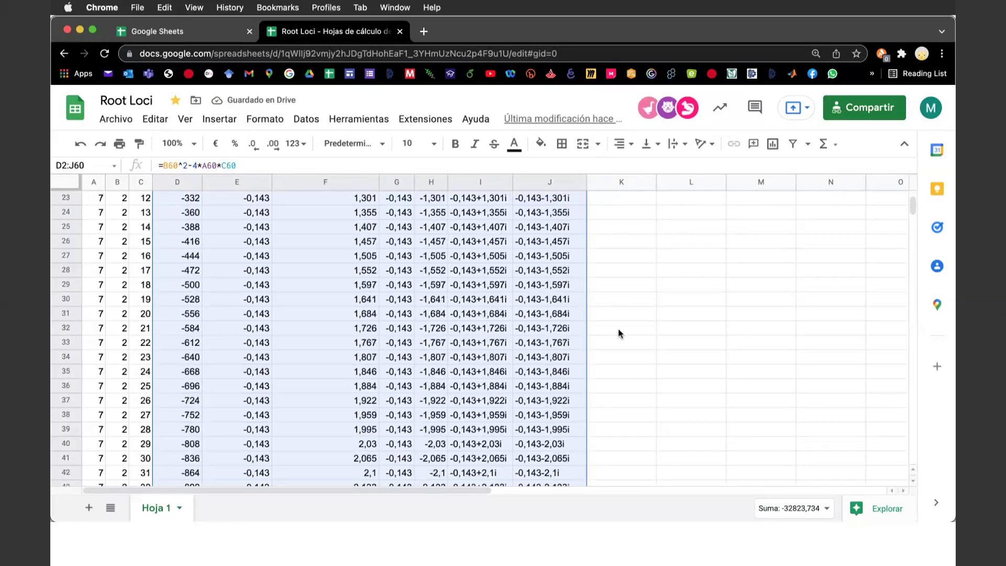
scroll(618, 330, down, 11)
scroll(603, 293, down, 3)
scroll(594, 248, up, 3)
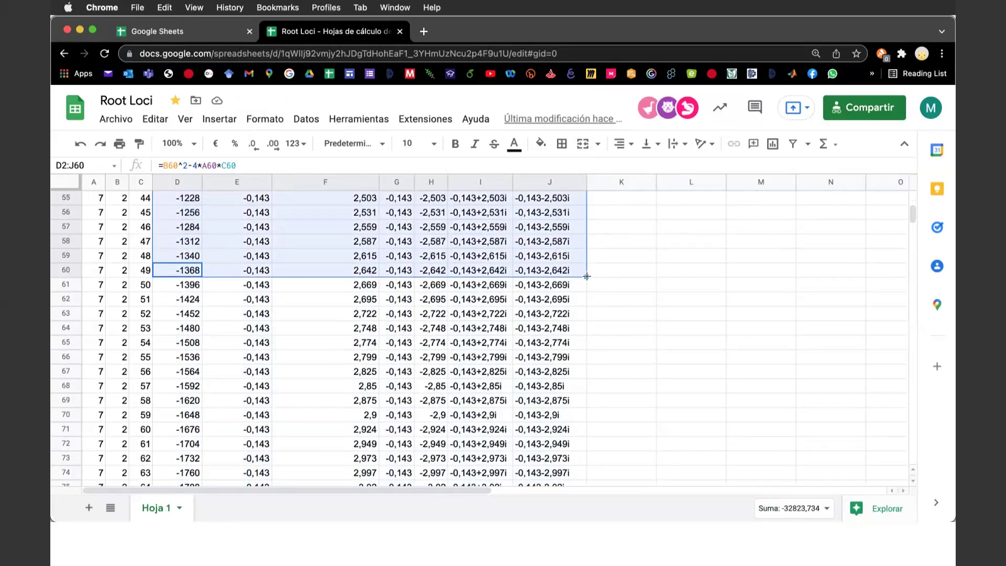
mouse_move(587, 276)
mouse_down()
mouse_move(563, 145)
mouse_move(564, 244)
mouse_up()
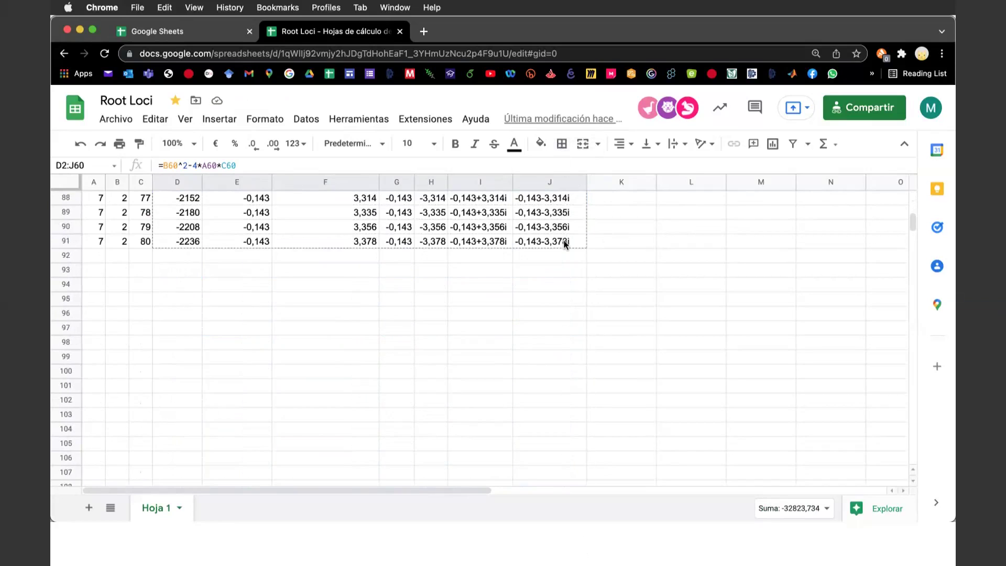
scroll(621, 253, up, 1)
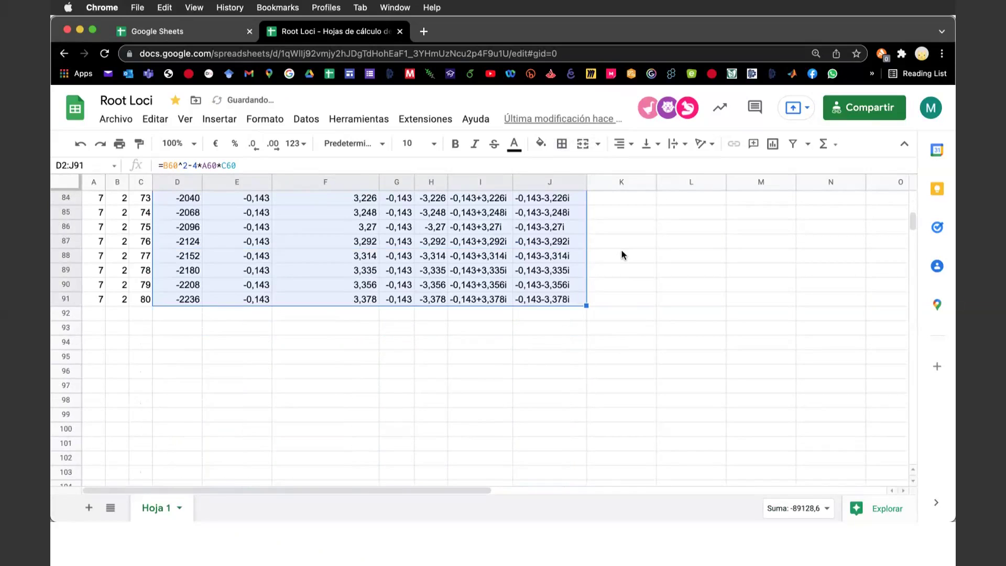
scroll(621, 255, up, 15)
scroll(186, 278, up, 3)
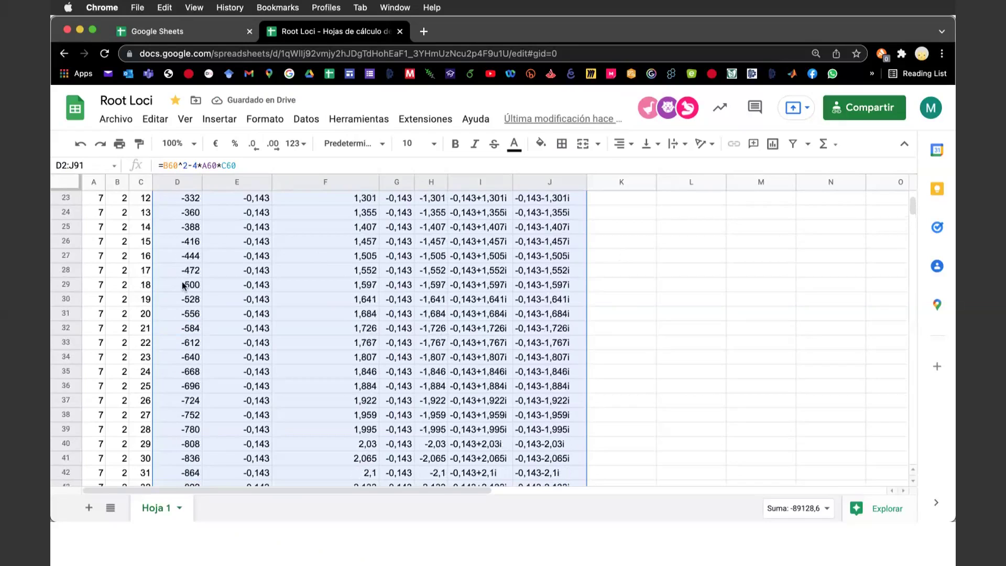
scroll(183, 285, up, 7)
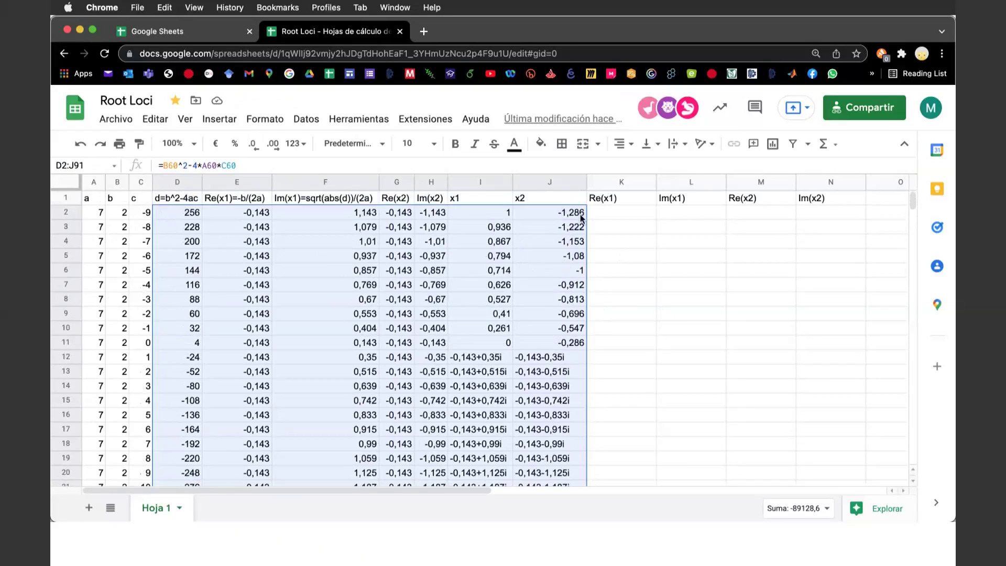
Select cell K2 and set the page zoom to 175%.
click(617, 216)
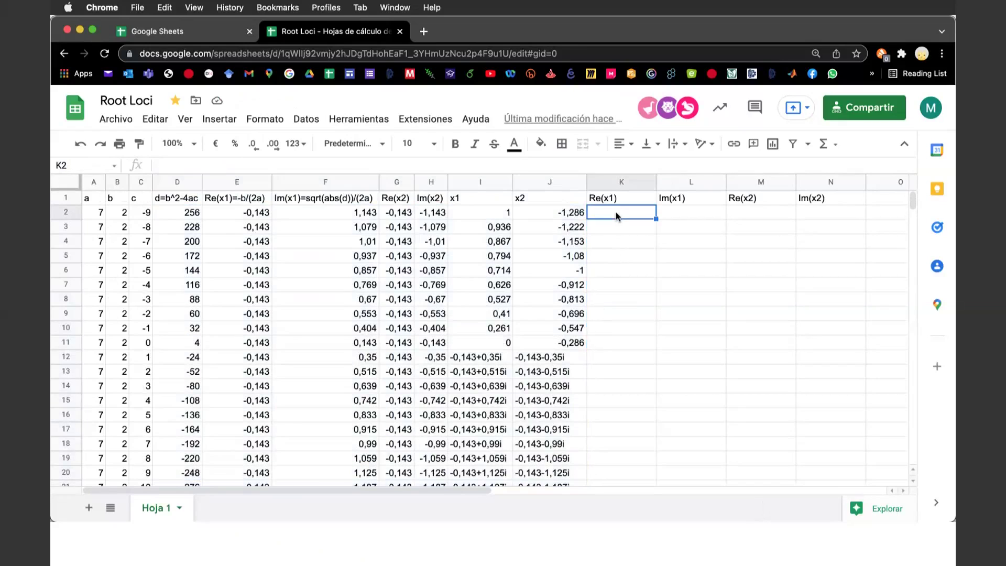
key(super+minus)
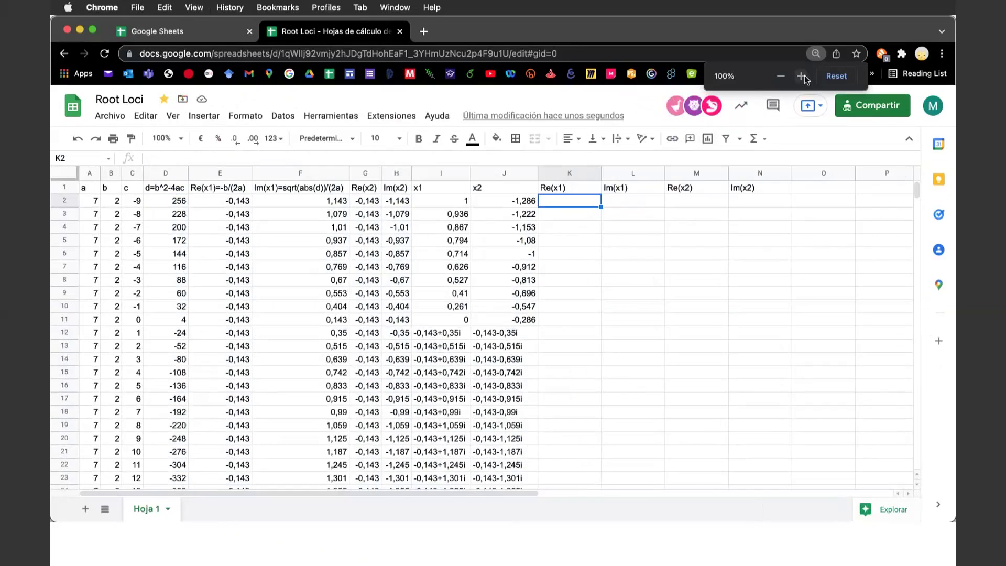
click(801, 76)
click(802, 76)
click(801, 76)
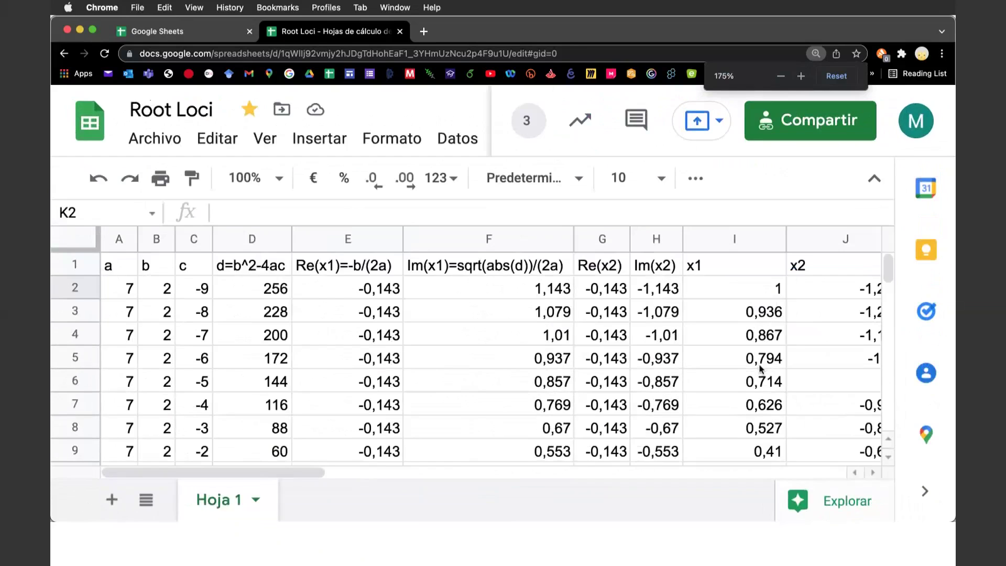
Hide columns E through H.
drag(299, 240, 631, 245)
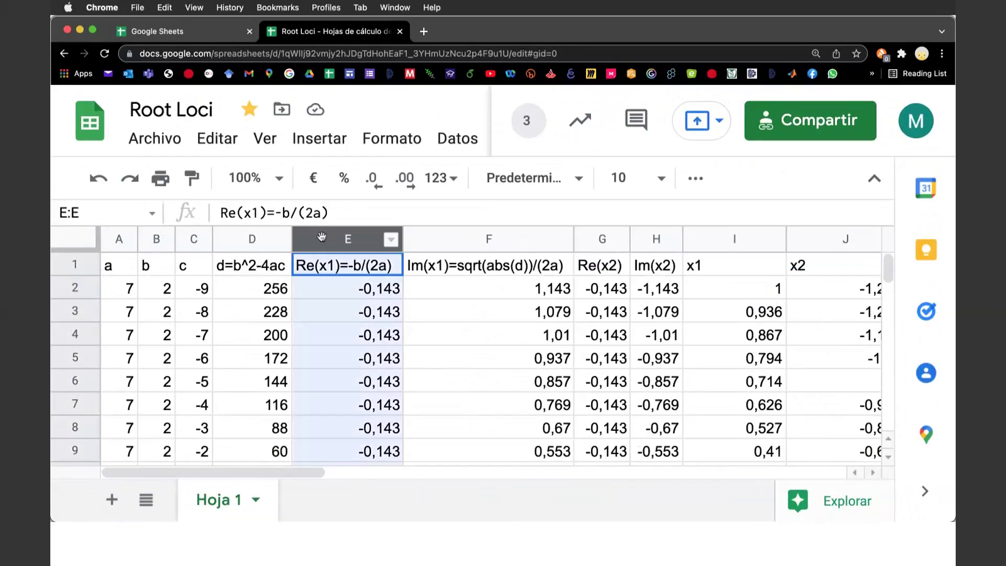
right_click(592, 244)
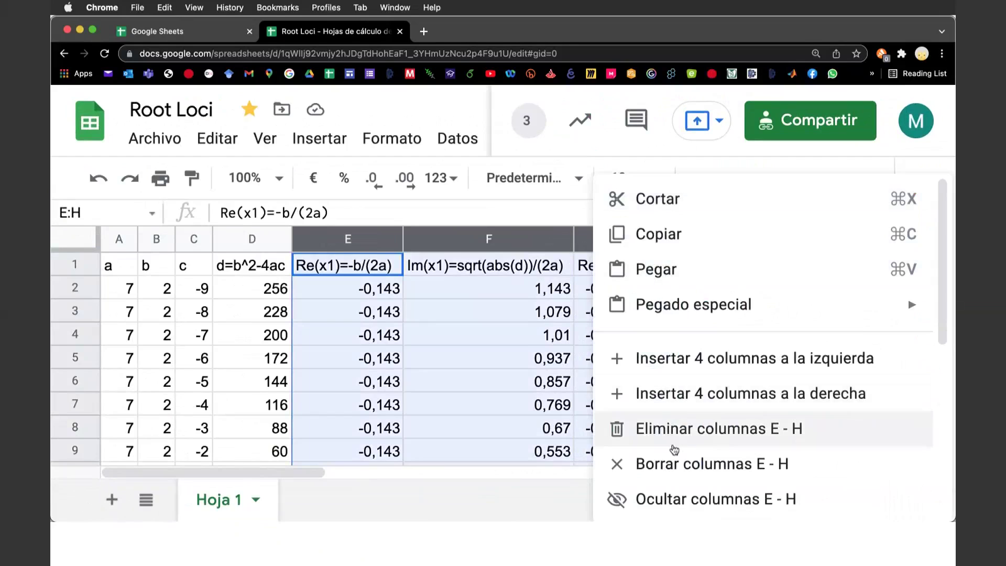
click(677, 501)
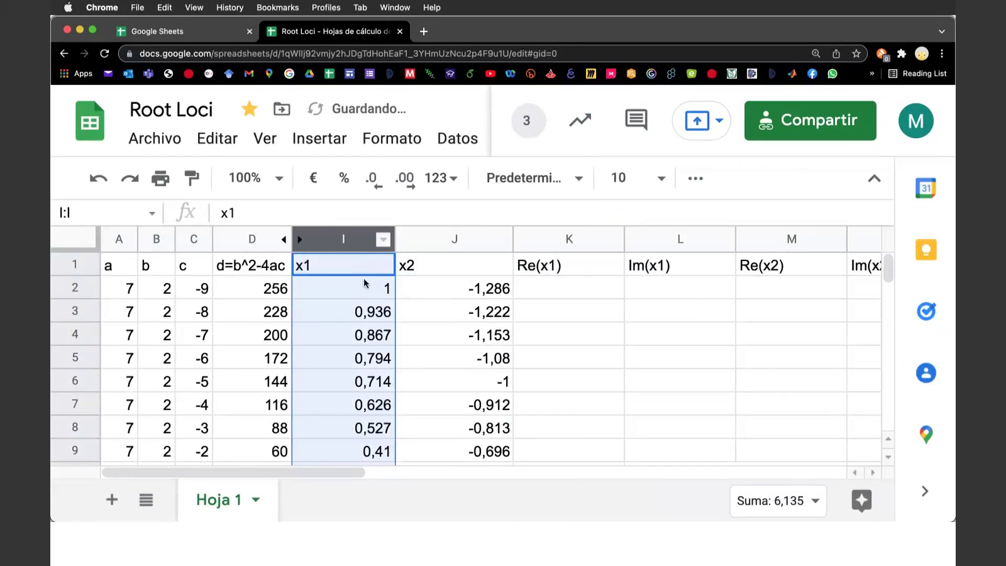
Enter =imreal(I2) in K2 and accept the autofill down column K.
click(576, 289)
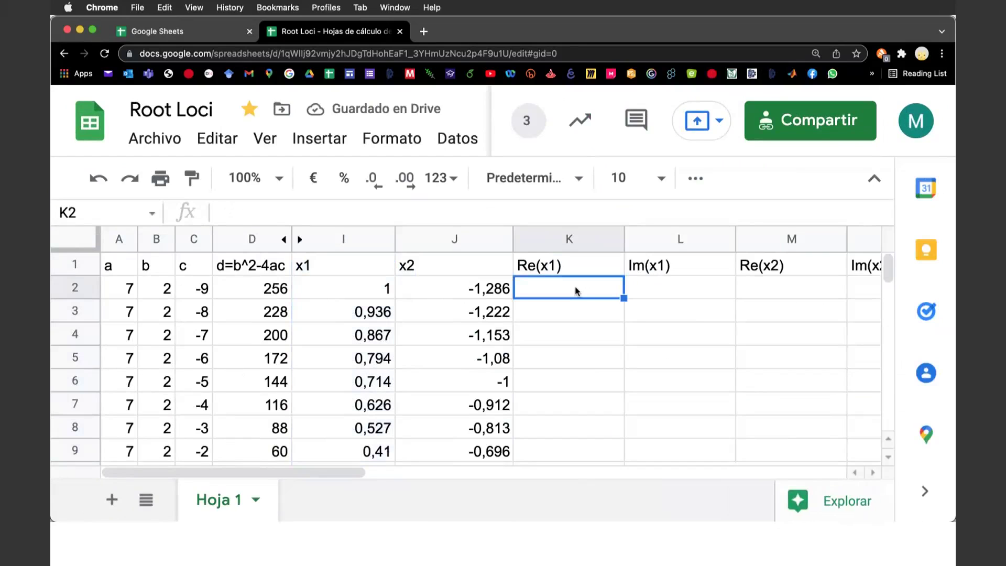
text(=im)
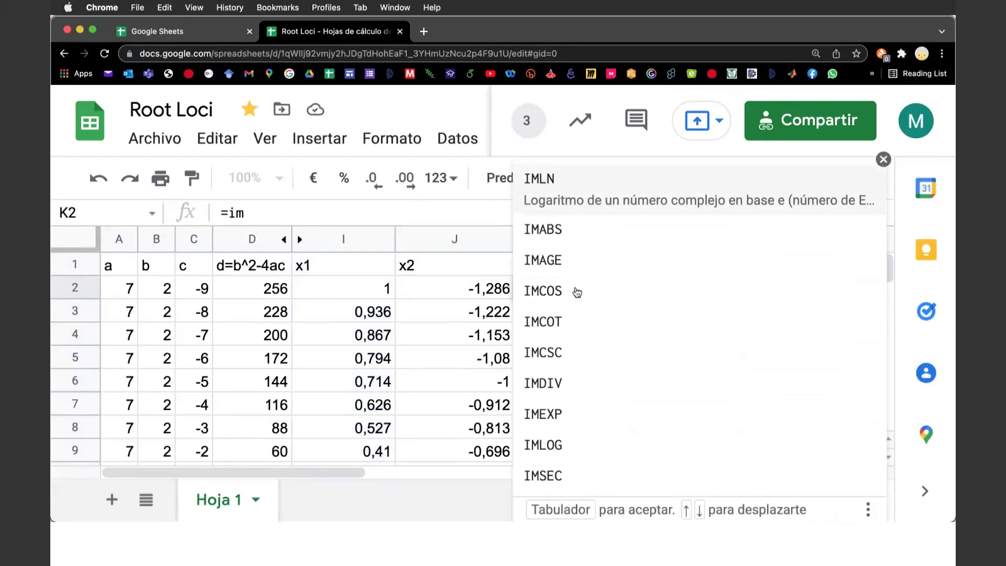
text(real)
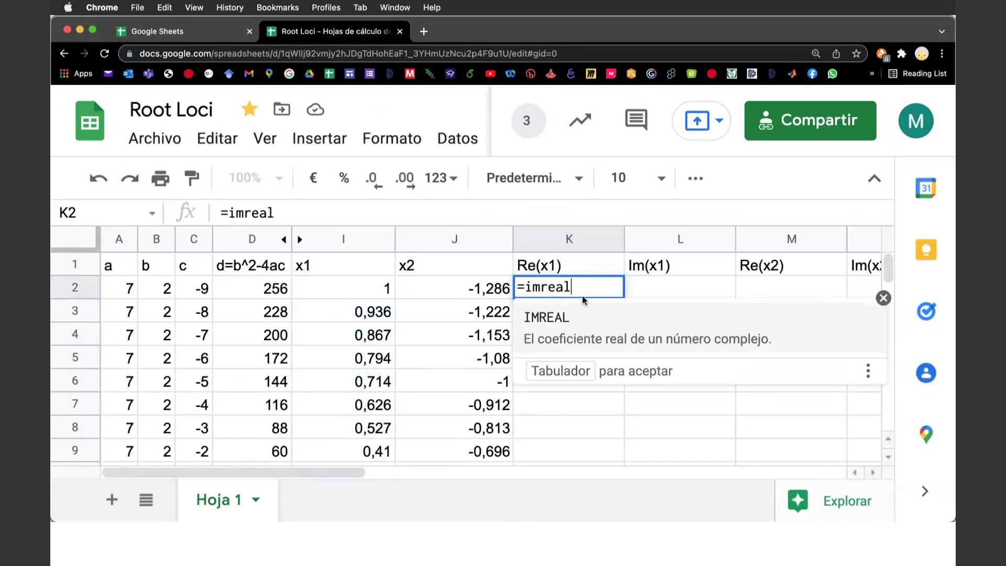
text(()
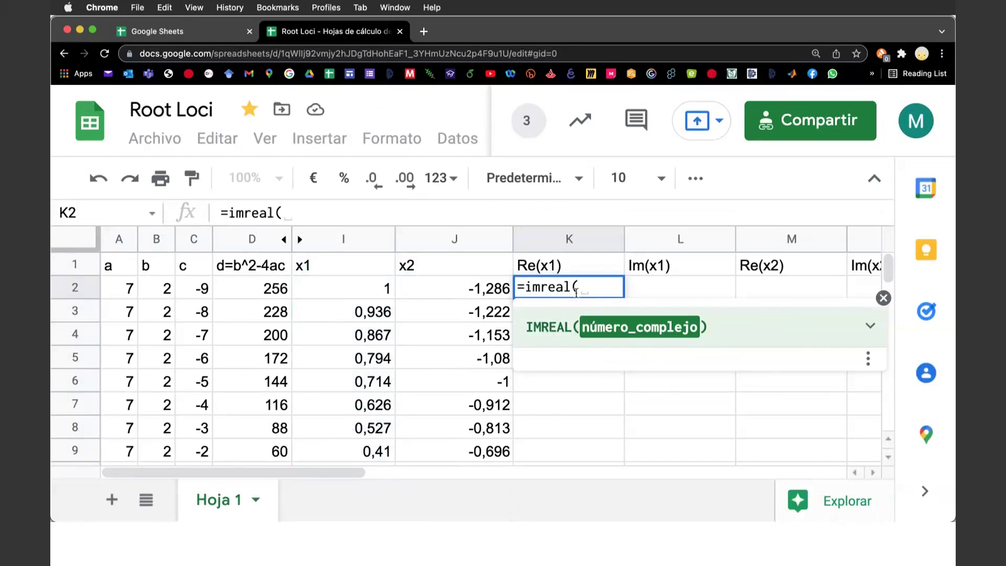
click(357, 288)
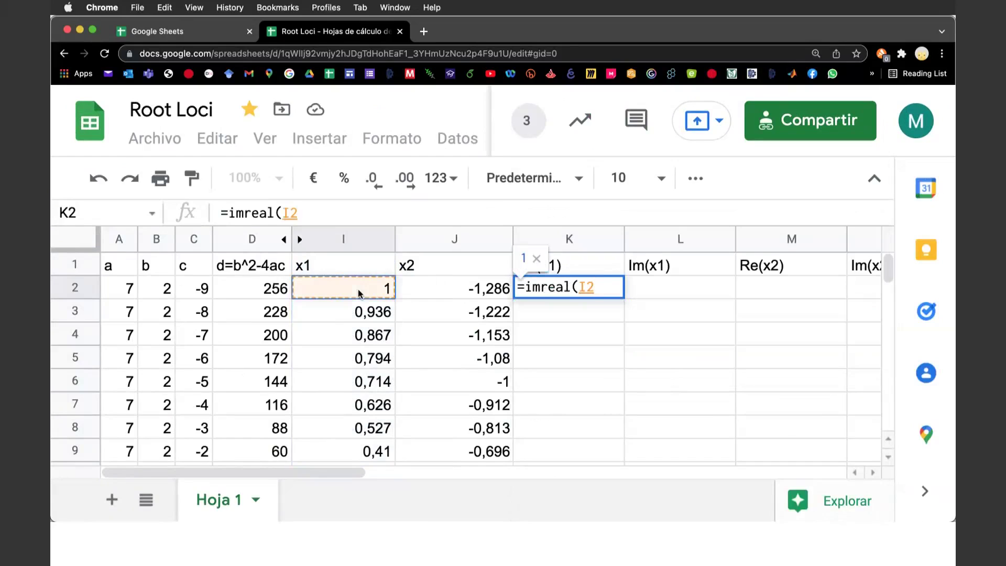
text())
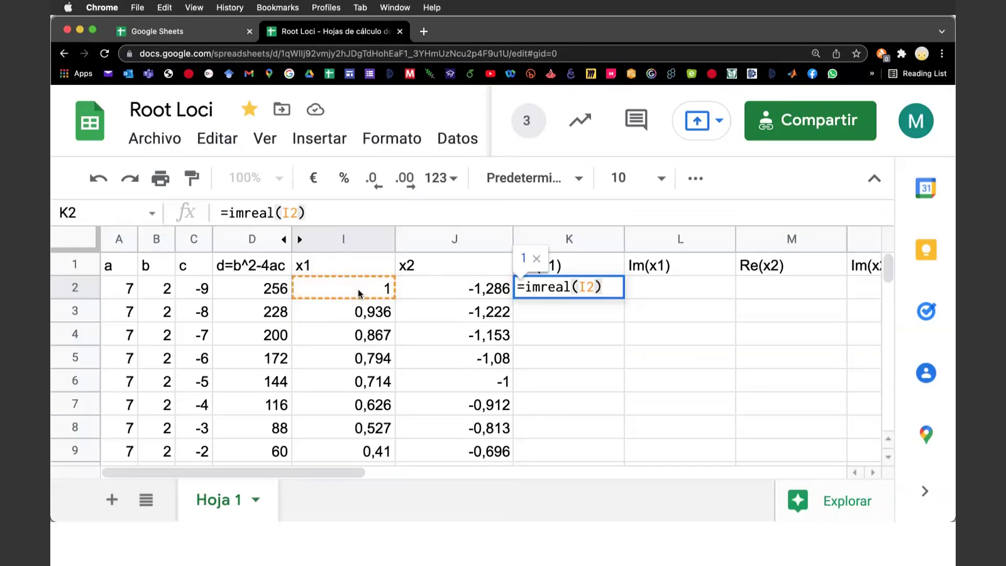
key(Return)
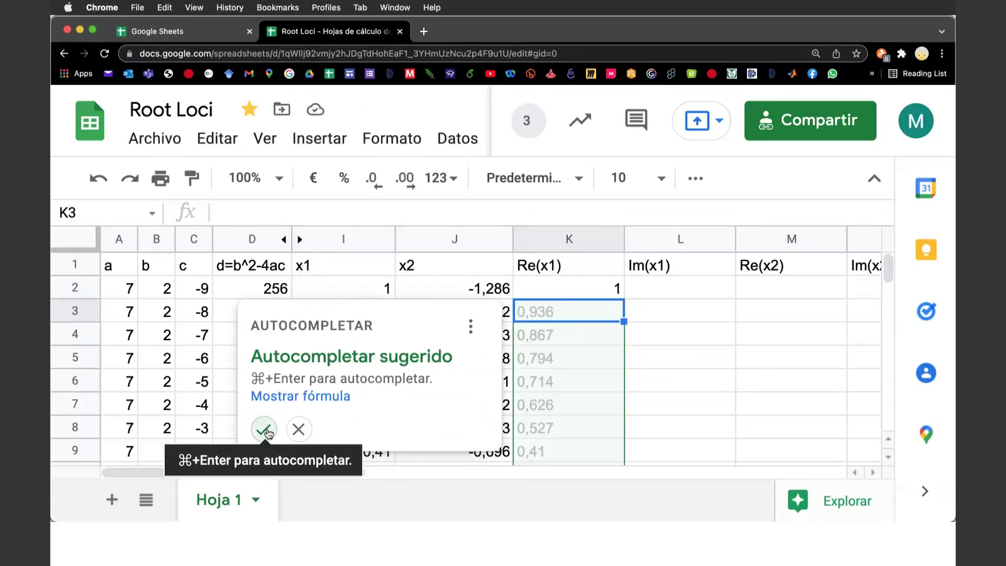
click(265, 430)
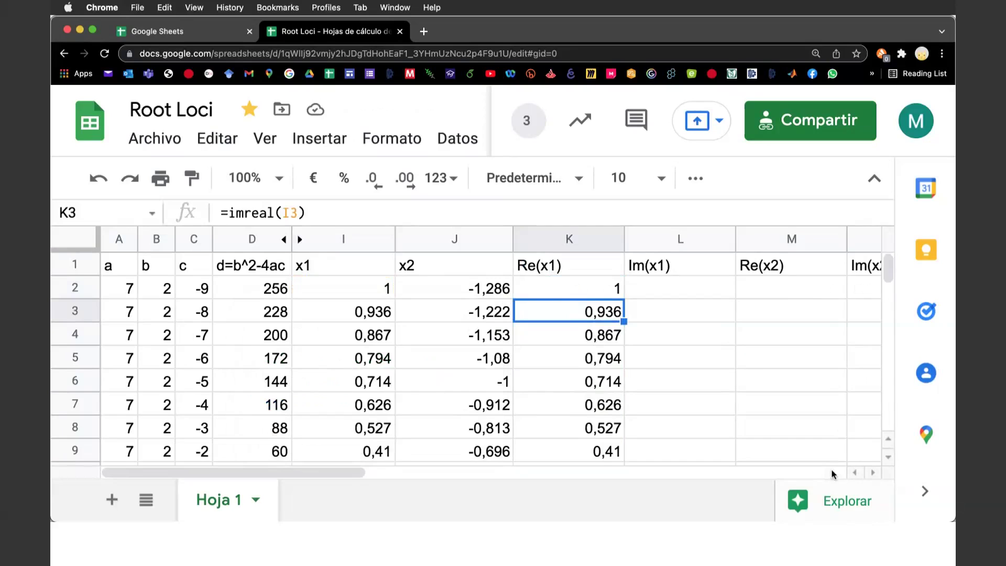
click(657, 295)
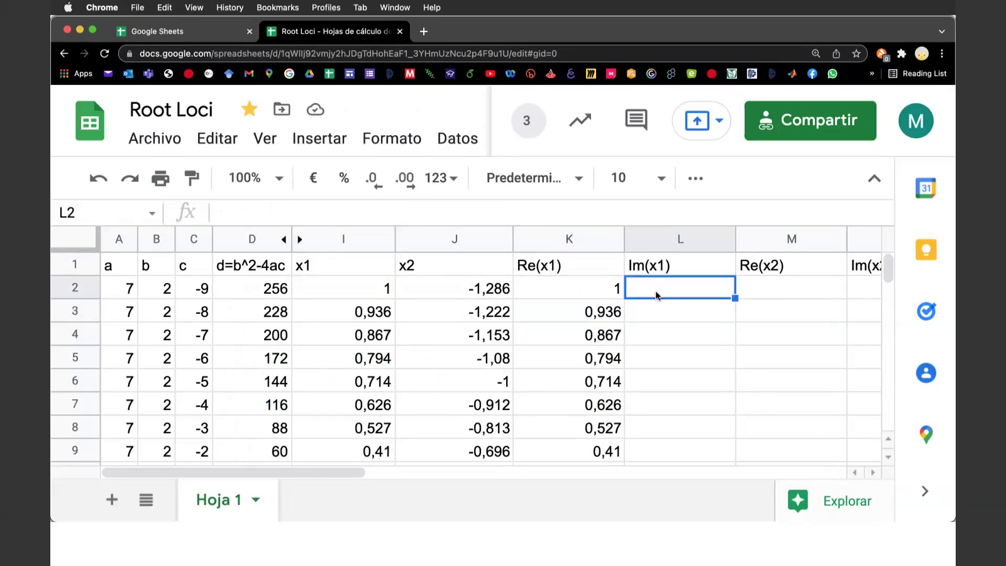
text(=)
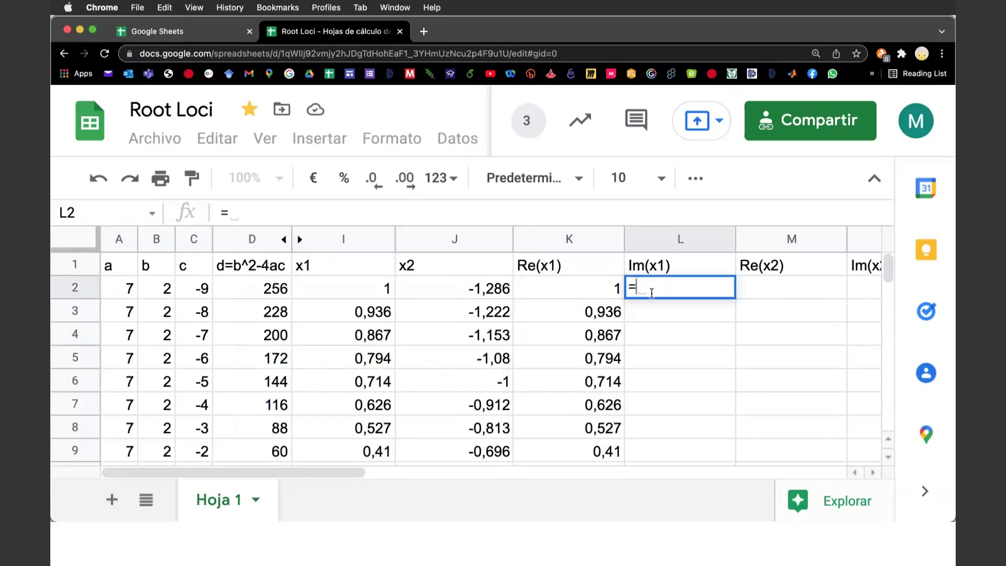
click(615, 290)
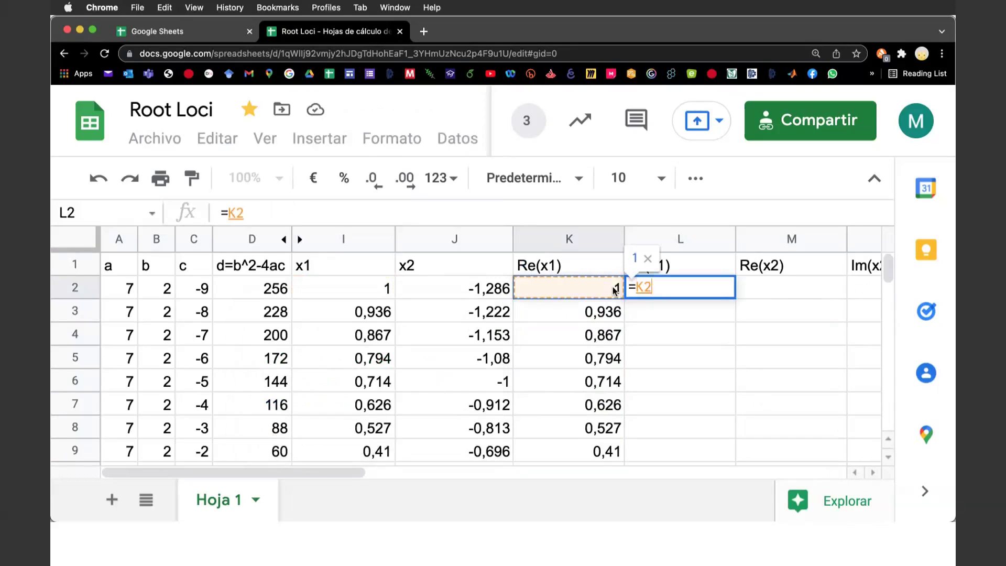
key(BackSpace)
key(BackSpace)
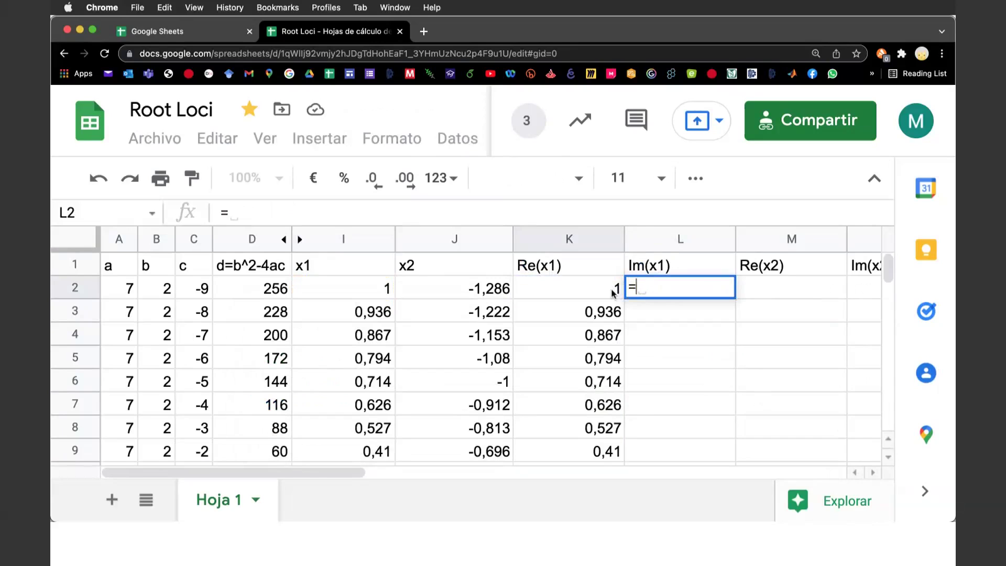
click(612, 296)
key(BackSpace)
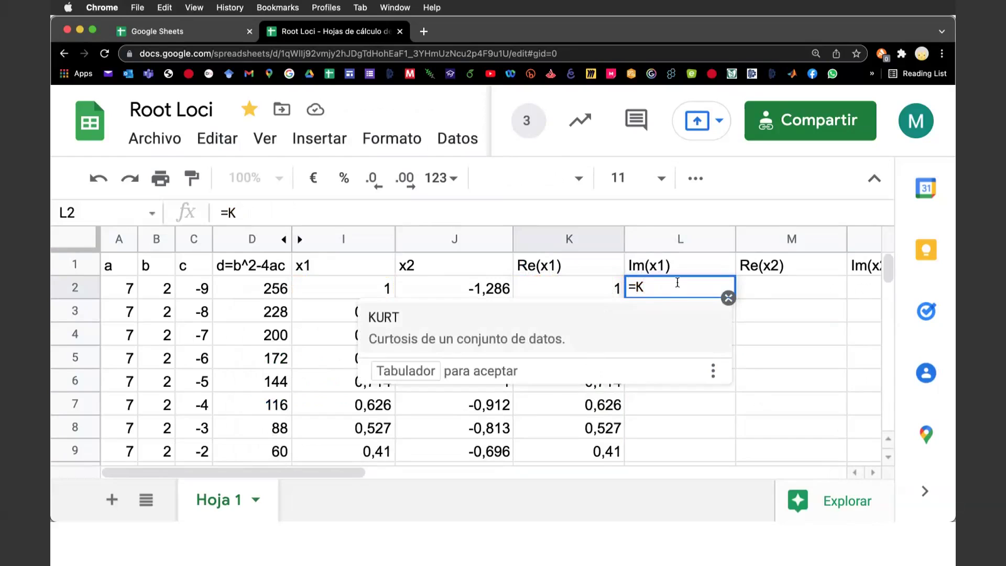
key(BackSpace)
key(BackSpace)
click(602, 292)
key(Delete)
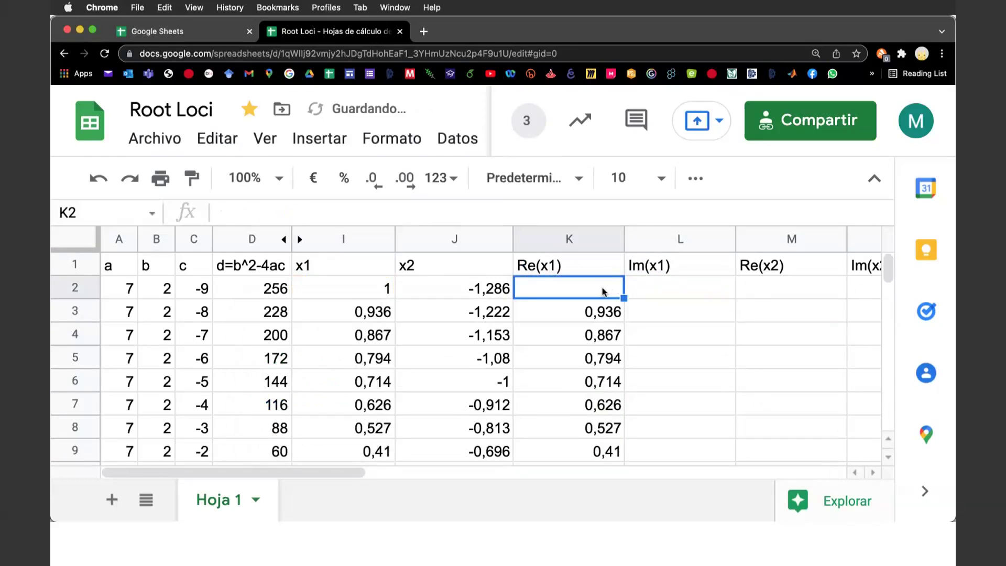
text(=i)
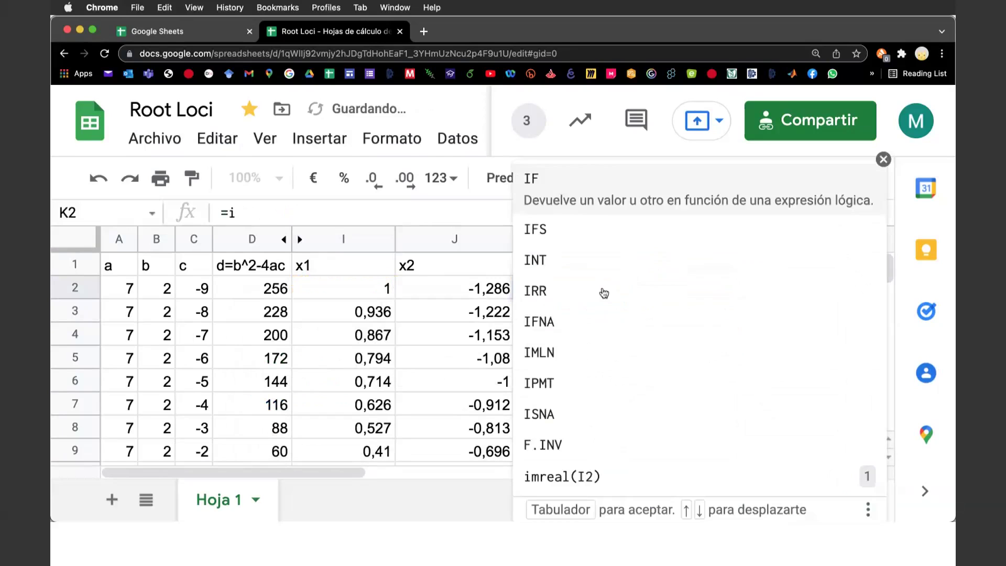
text(mre)
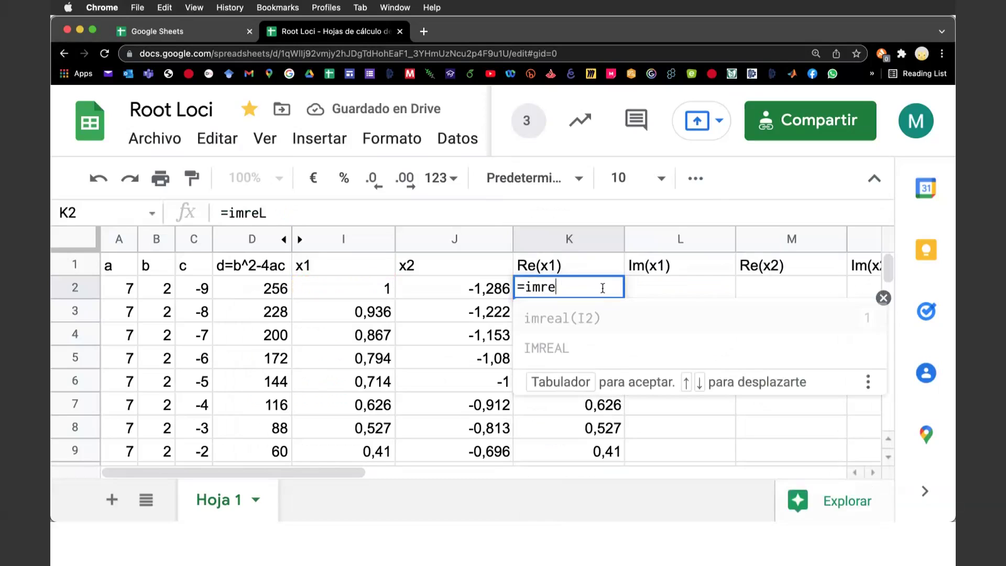
text(al)
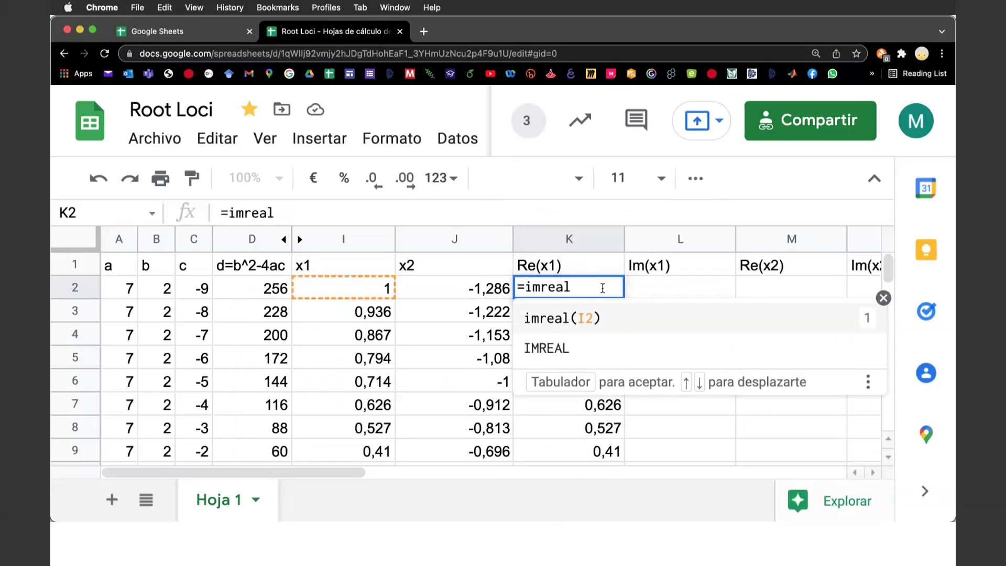
text(()
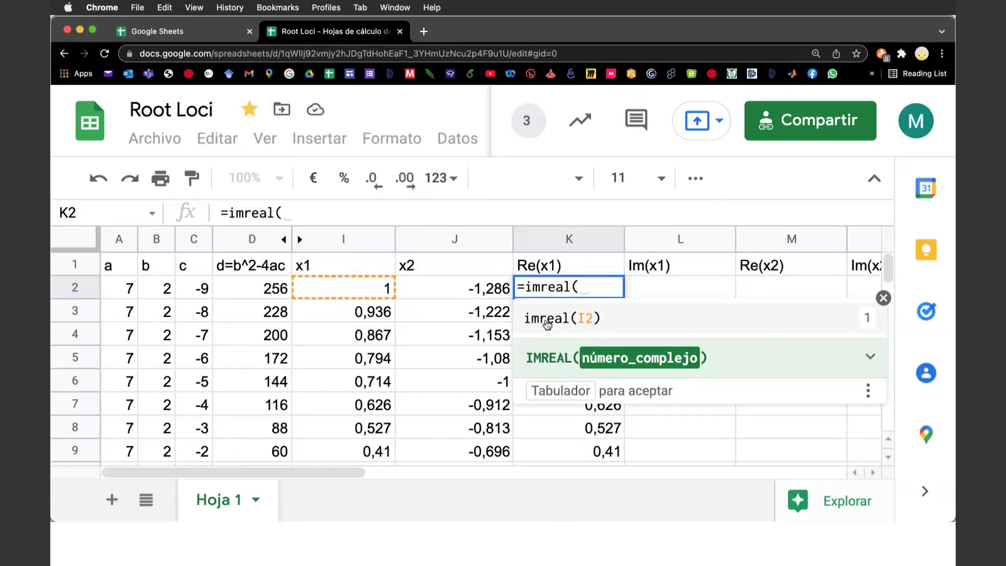
click(370, 290)
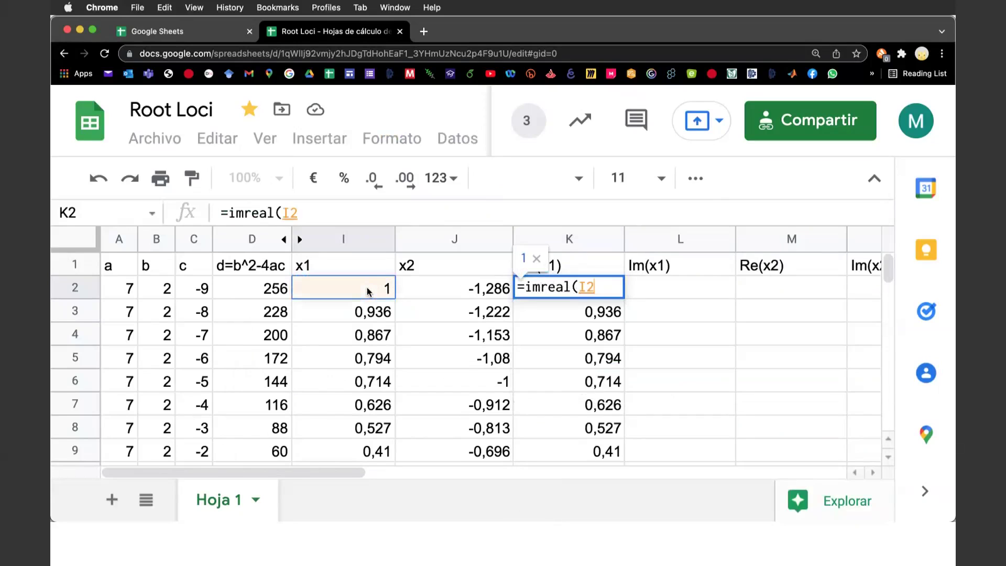
text())
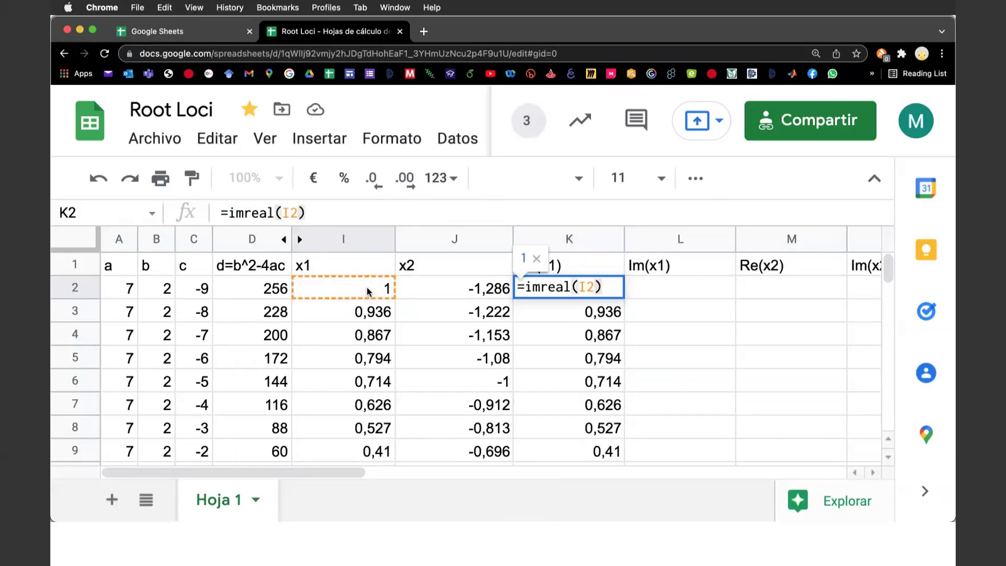
key(Return)
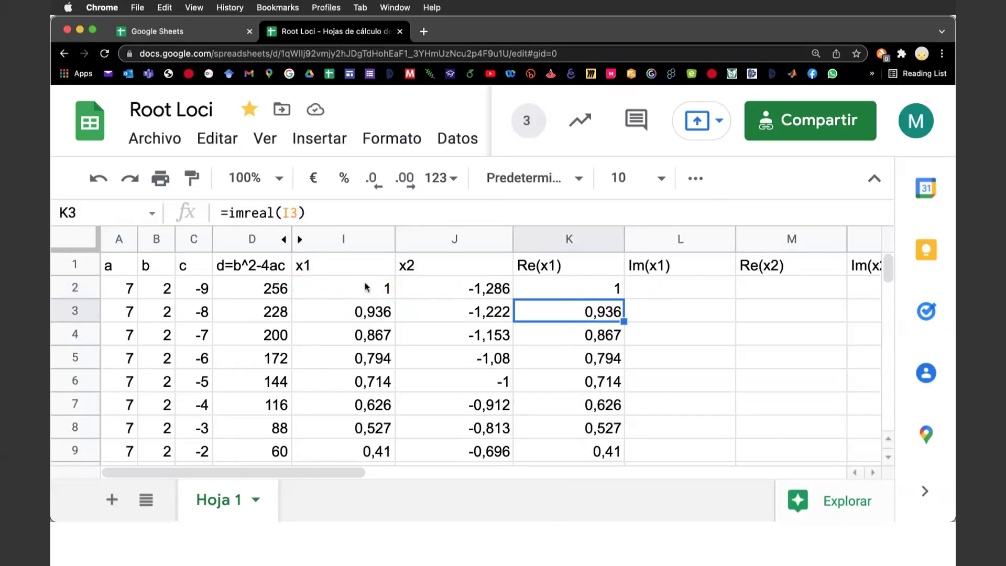
Enter =IMAGINARY(I2) in cell L2.
click(659, 288)
text(=imga)
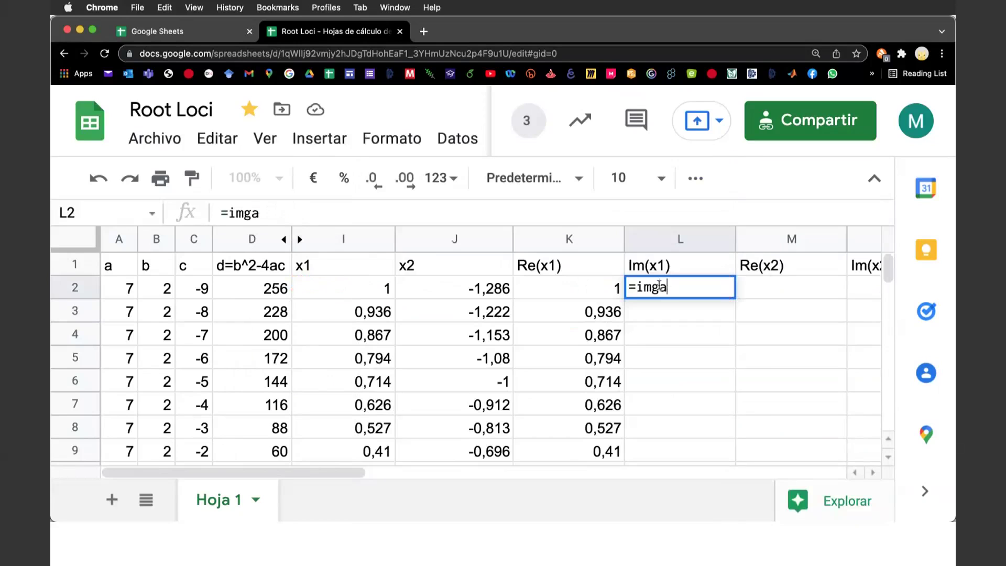
key(BackSpace)
key(BackSpace)
text(agin)
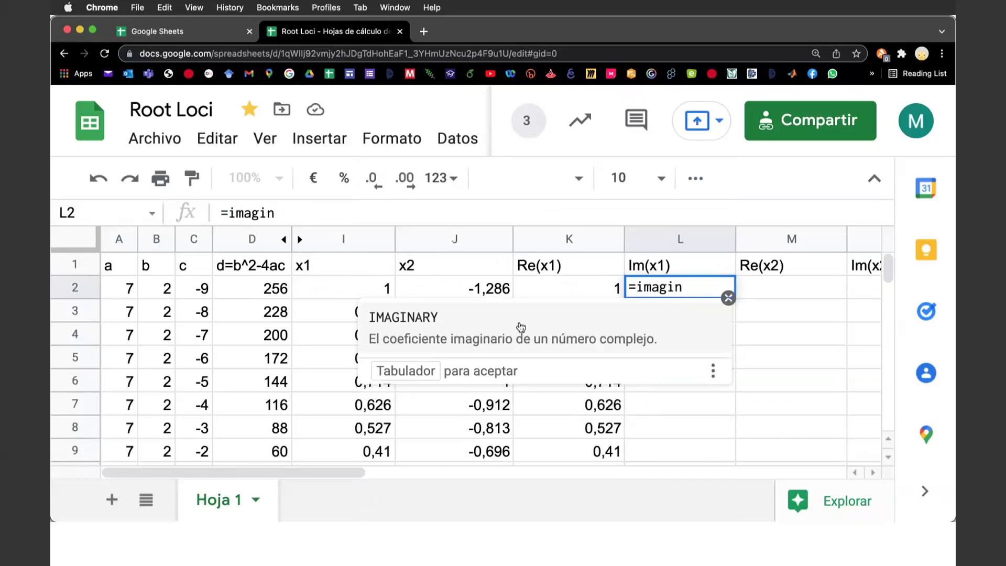
click(409, 320)
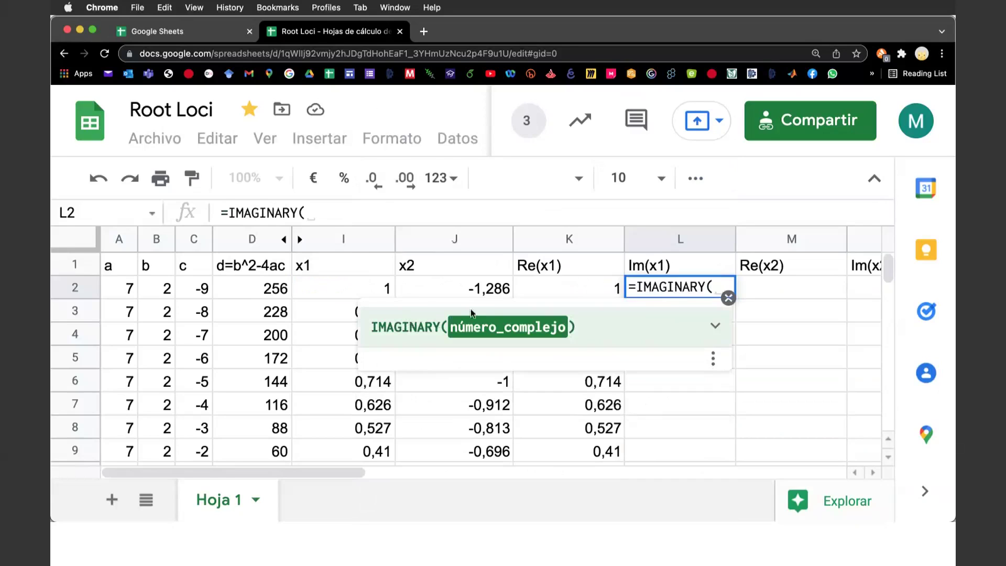
click(355, 290)
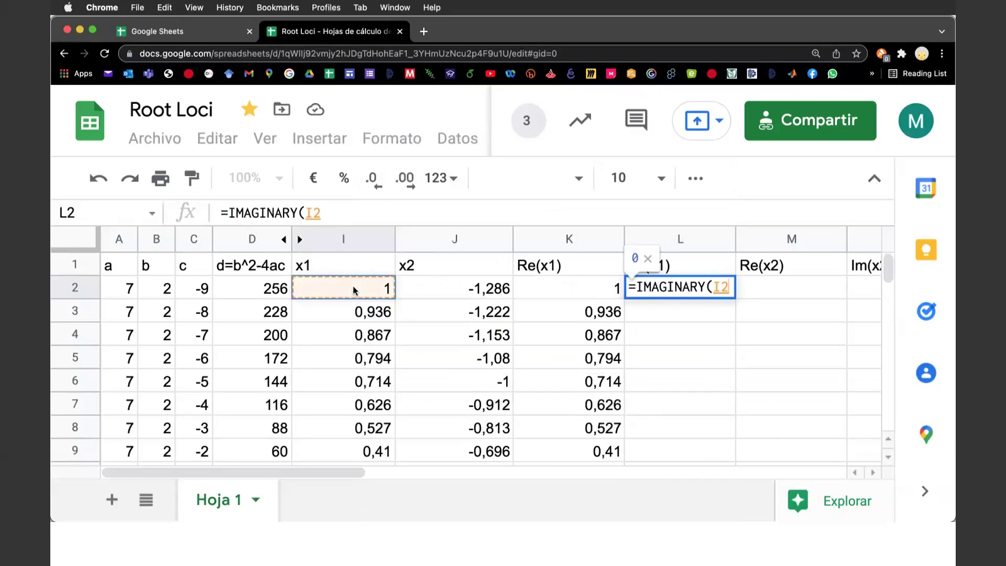
text())
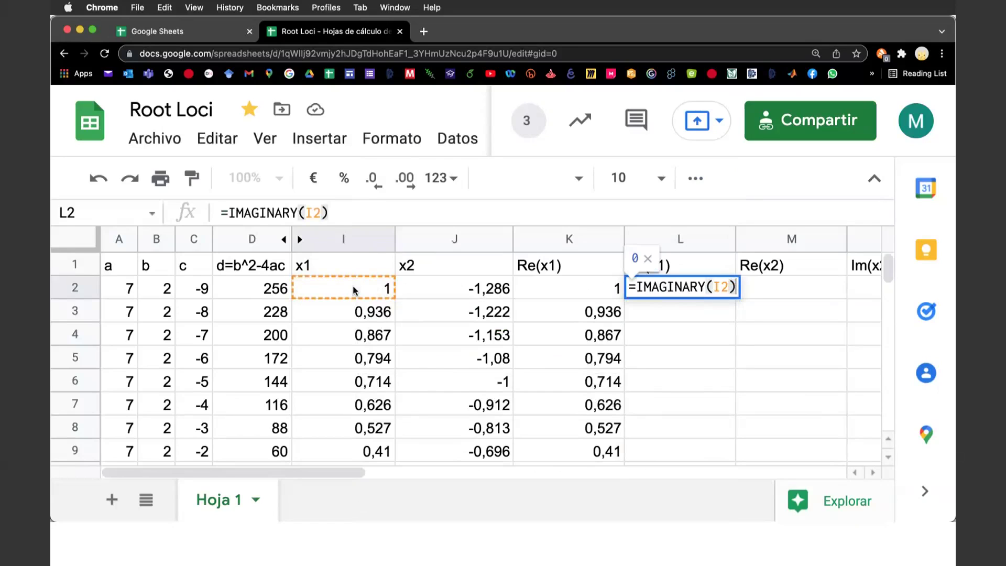
key(Return)
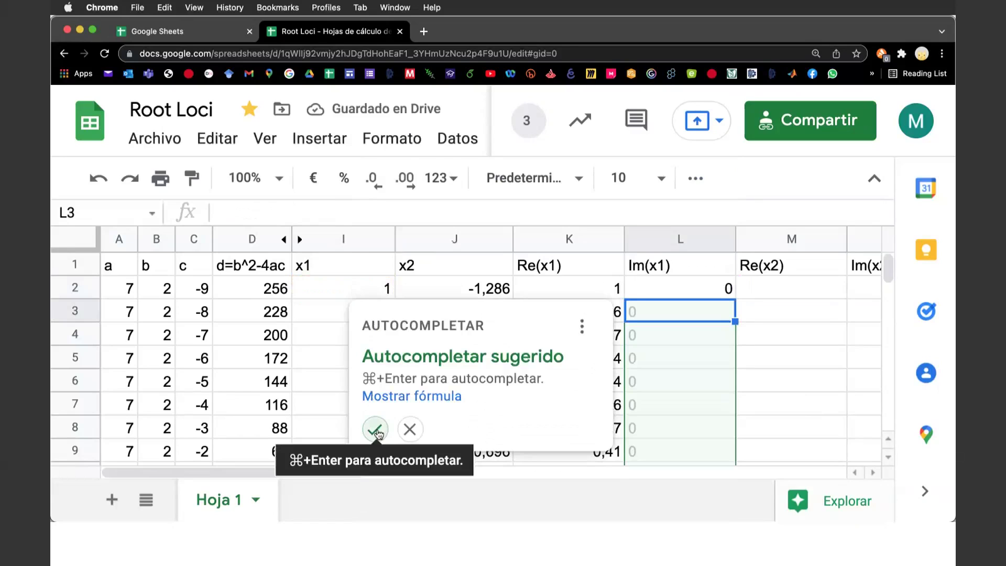
Autofill the IMAGINARY formula down column L and check the complex rows.
click(375, 431)
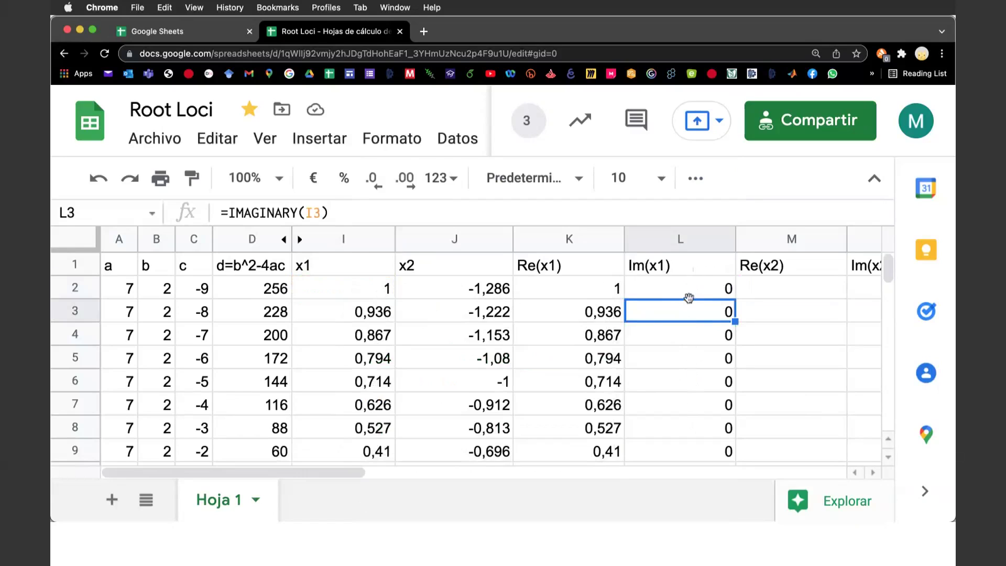
scroll(693, 394, down, 3)
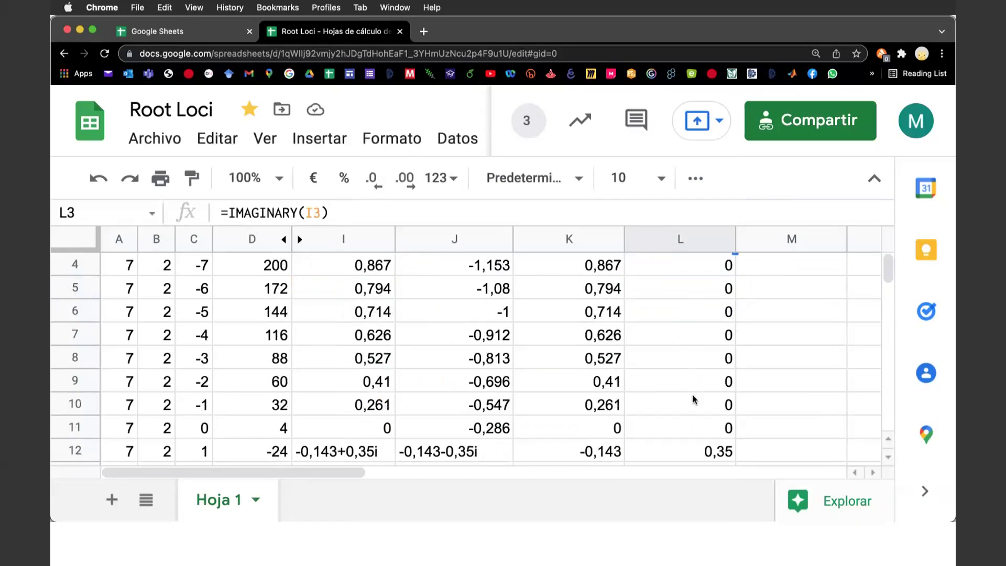
scroll(693, 394, down, 2)
scroll(692, 399, down, 1)
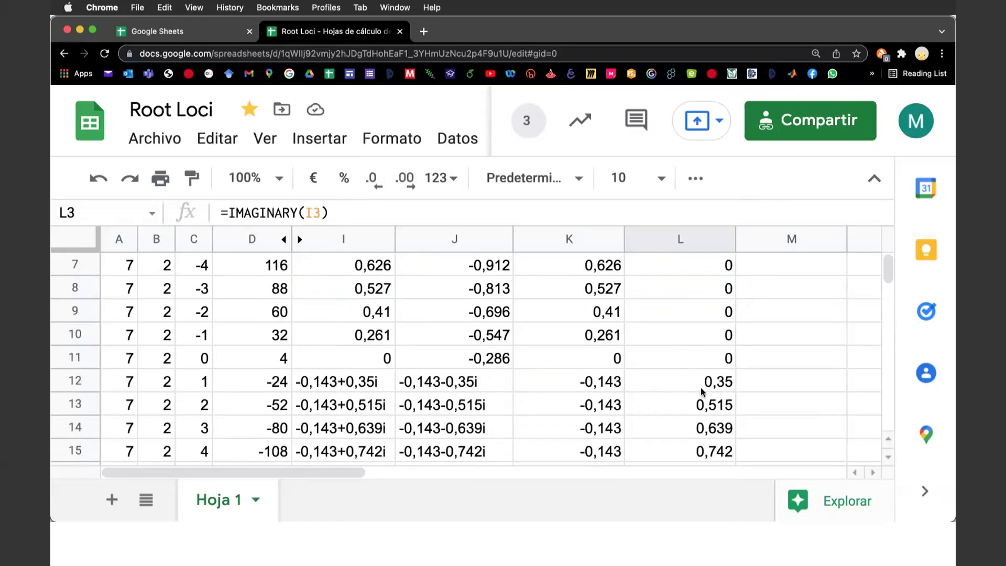
scroll(655, 376, up, 3)
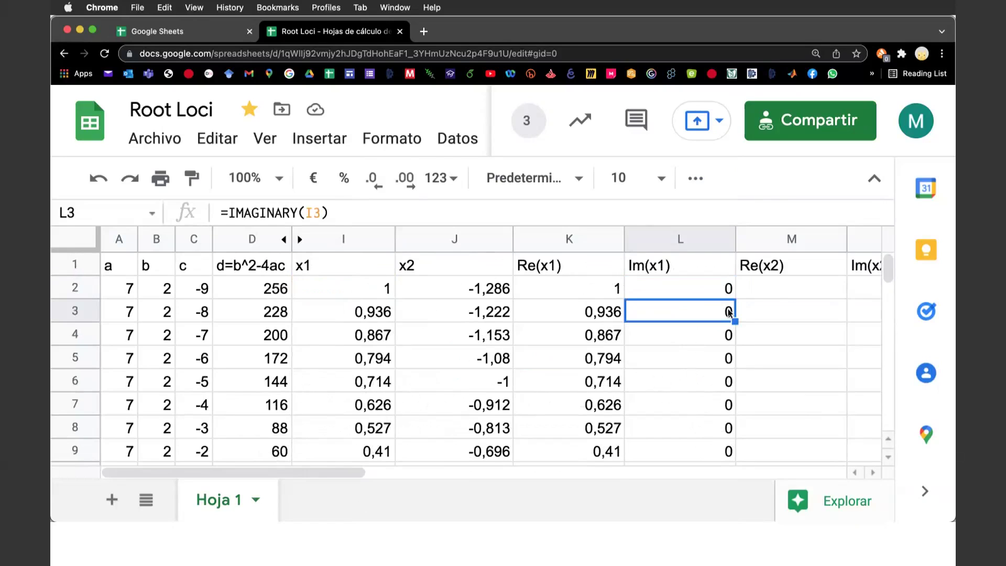
Enter =imreal(J2) in M2 and autofill it down column M.
click(779, 287)
text(=)
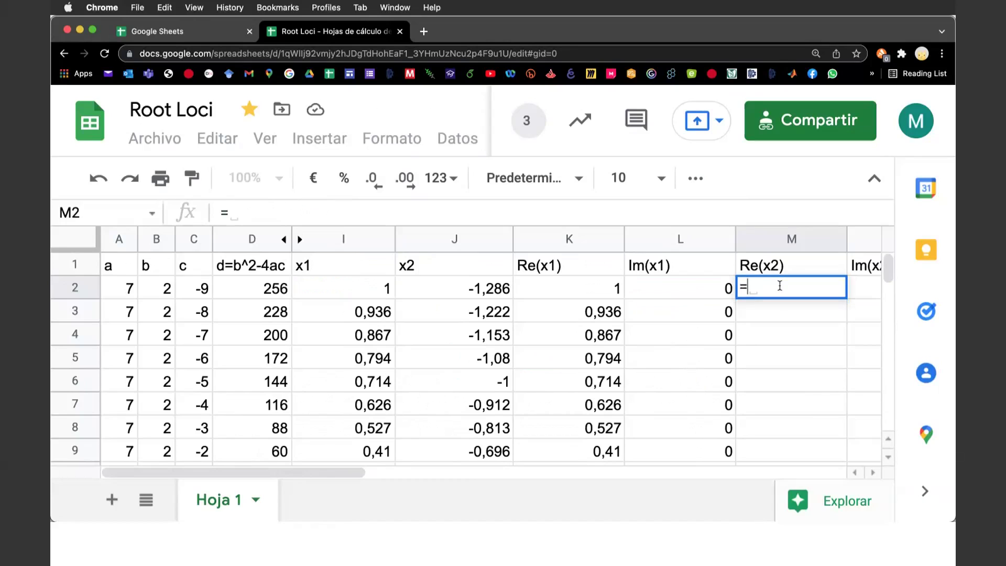
text(imreal()
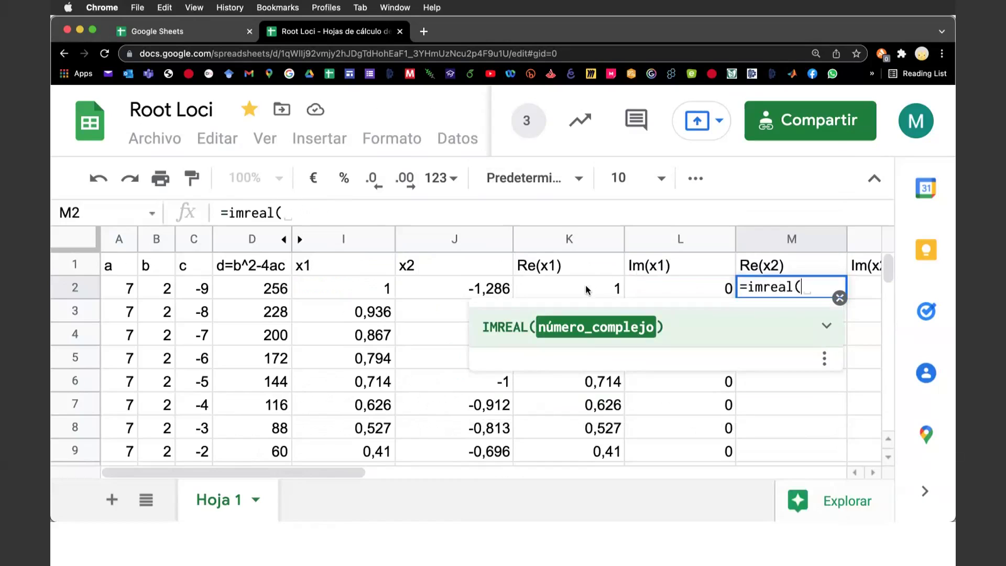
click(475, 295)
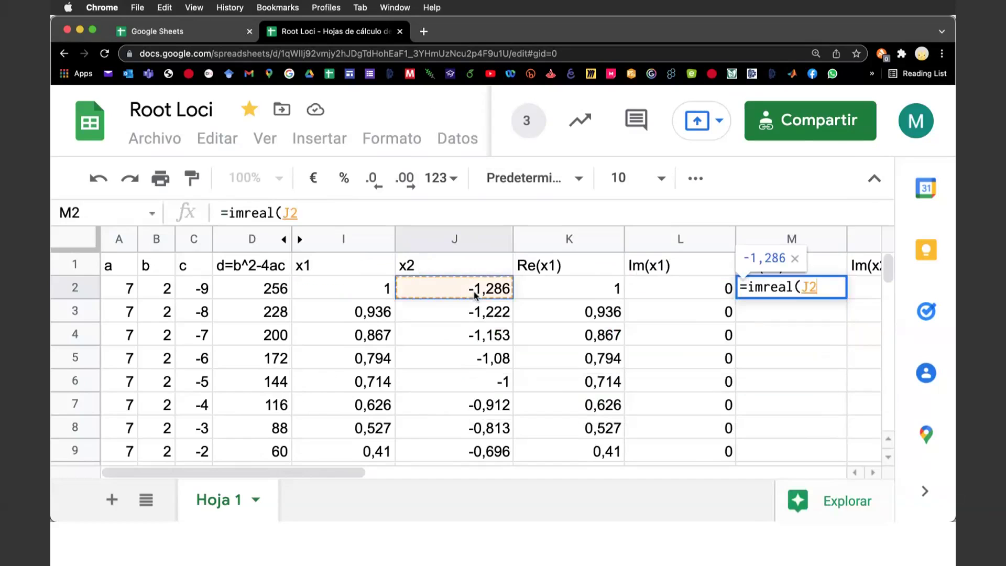
text())
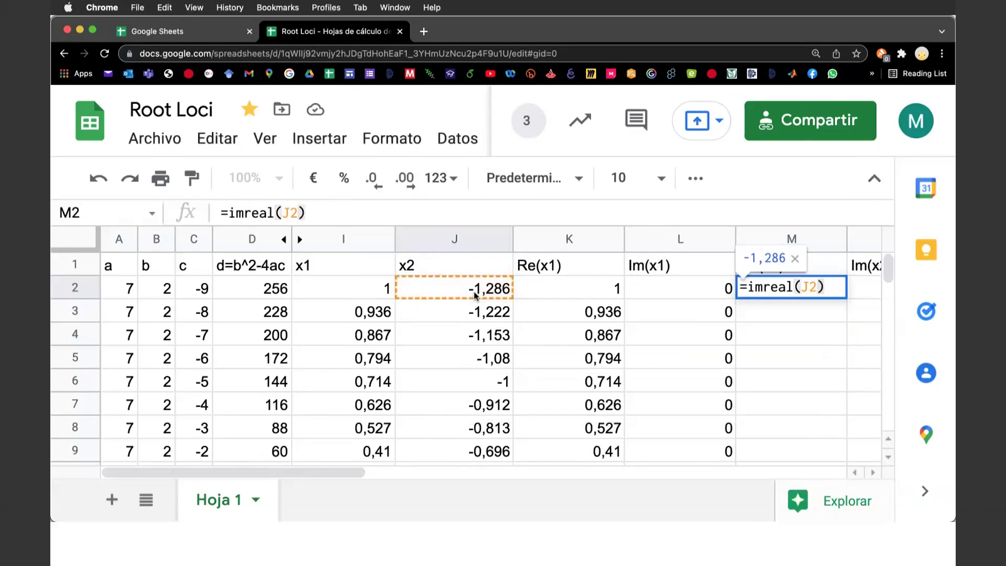
key(Return)
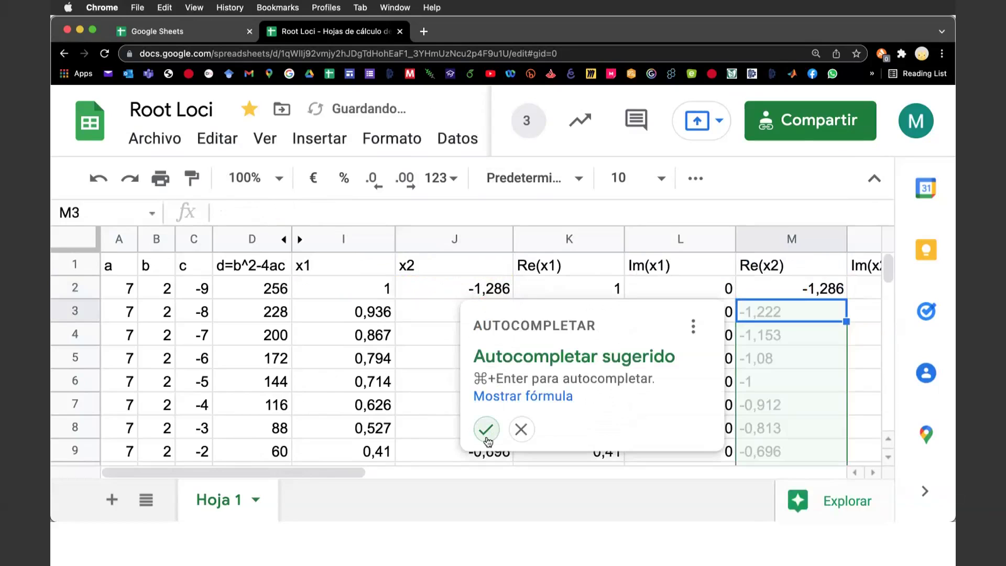
click(486, 435)
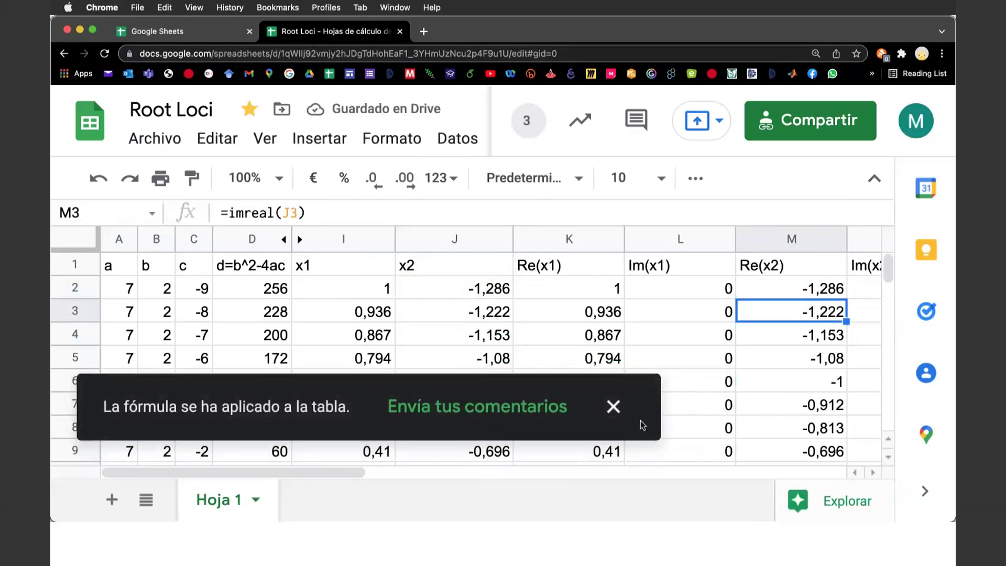
Enter =IMAGINARY(J2) in cell N2.
scroll(757, 363, right, 3)
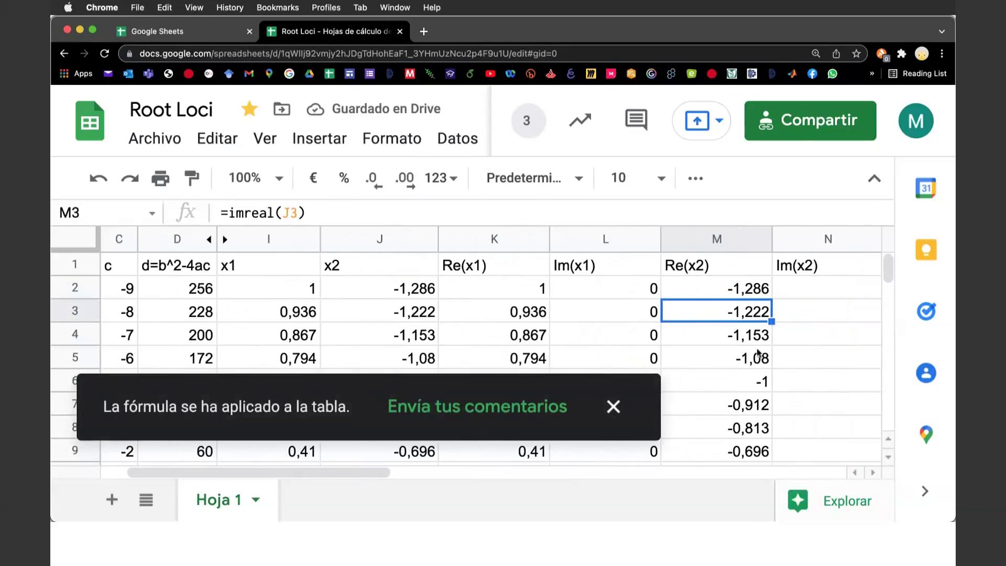
click(807, 287)
text(=imagi)
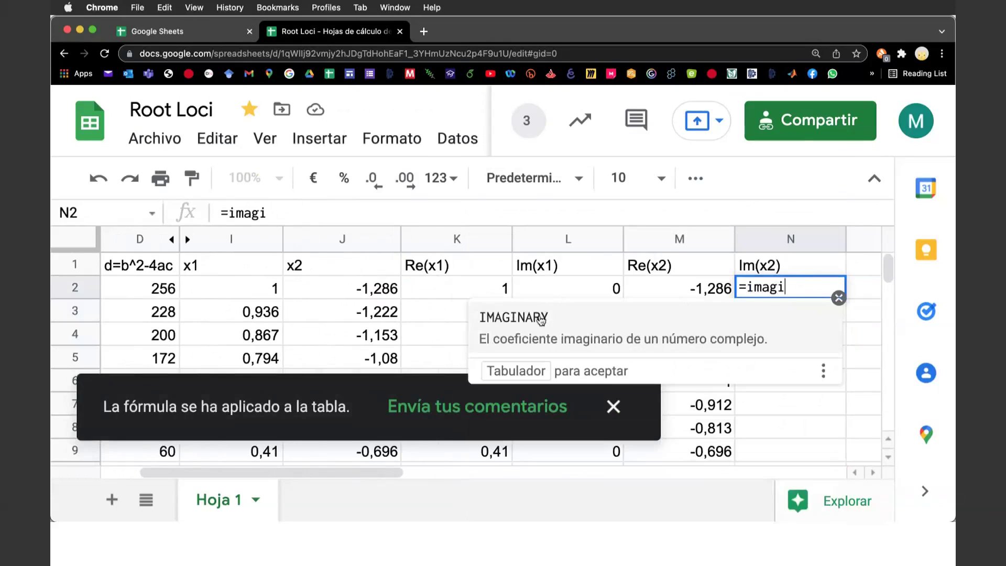
click(538, 316)
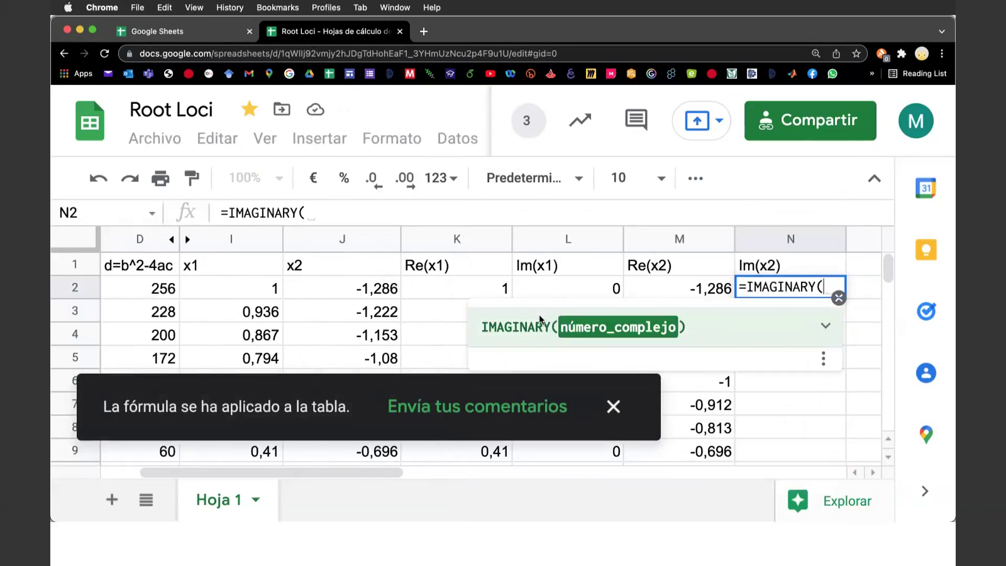
click(354, 287)
text())
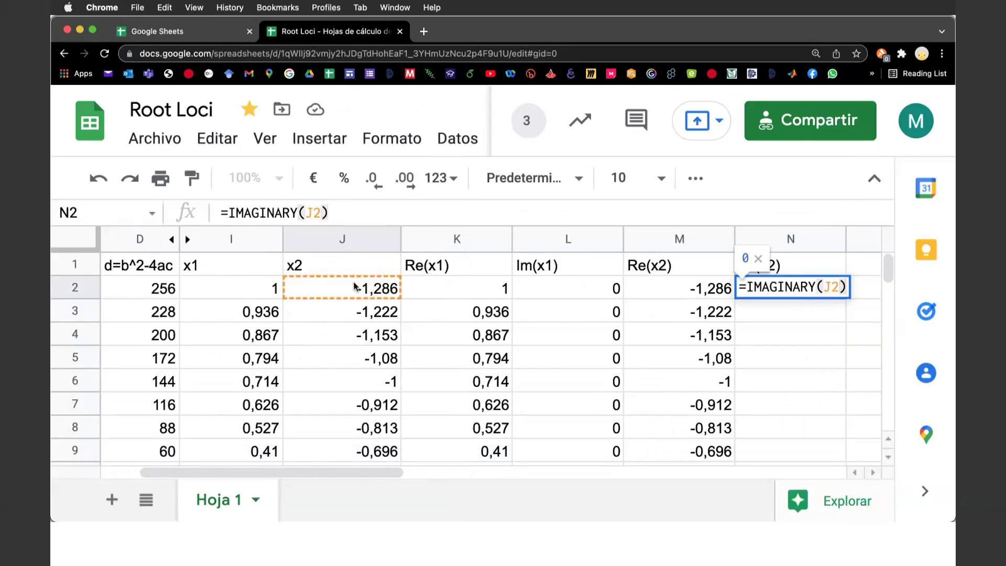
key(Return)
Autofill the IMAGINARY formula down column N and review the results.
click(543, 426)
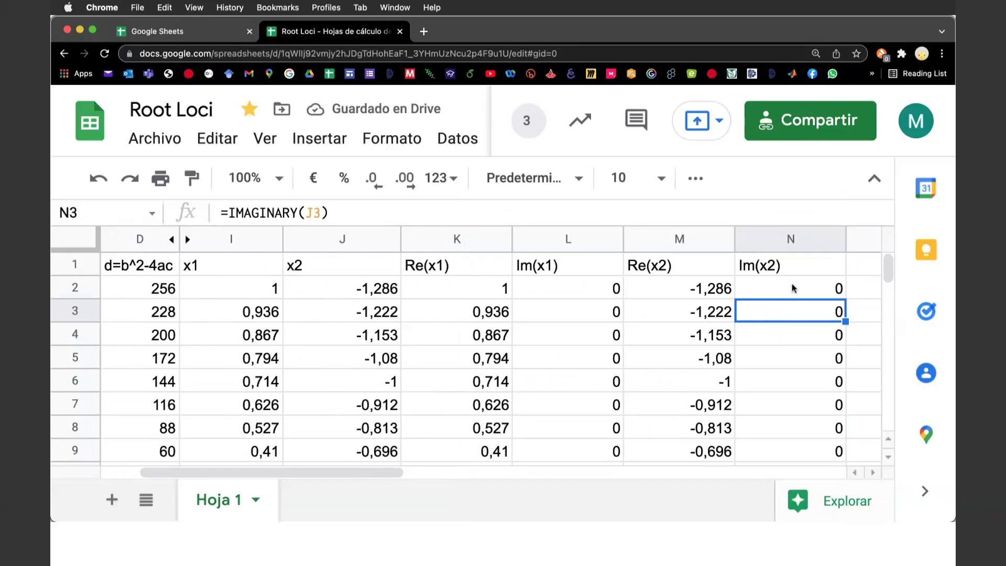
scroll(787, 416, down, 3)
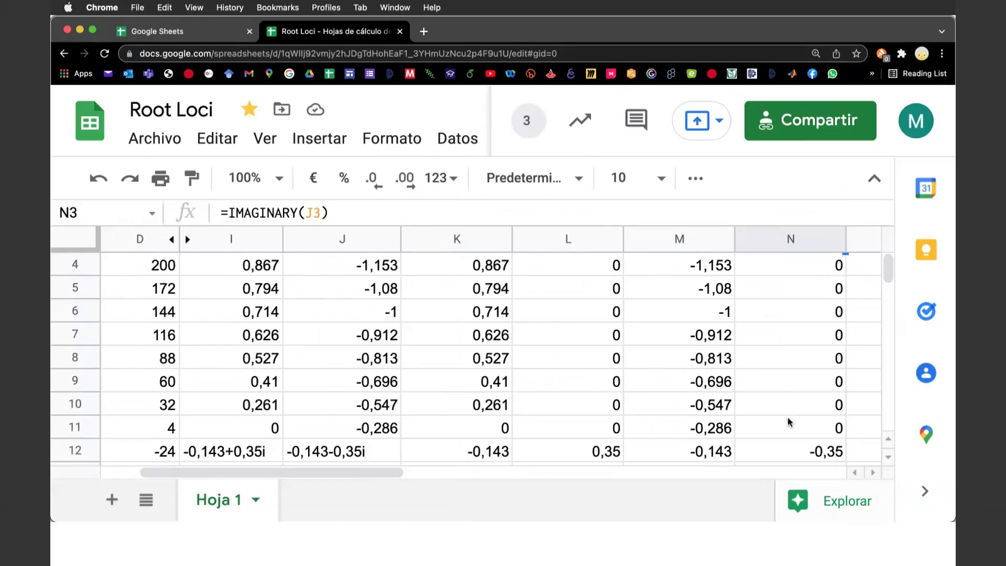
scroll(788, 422, down, 1)
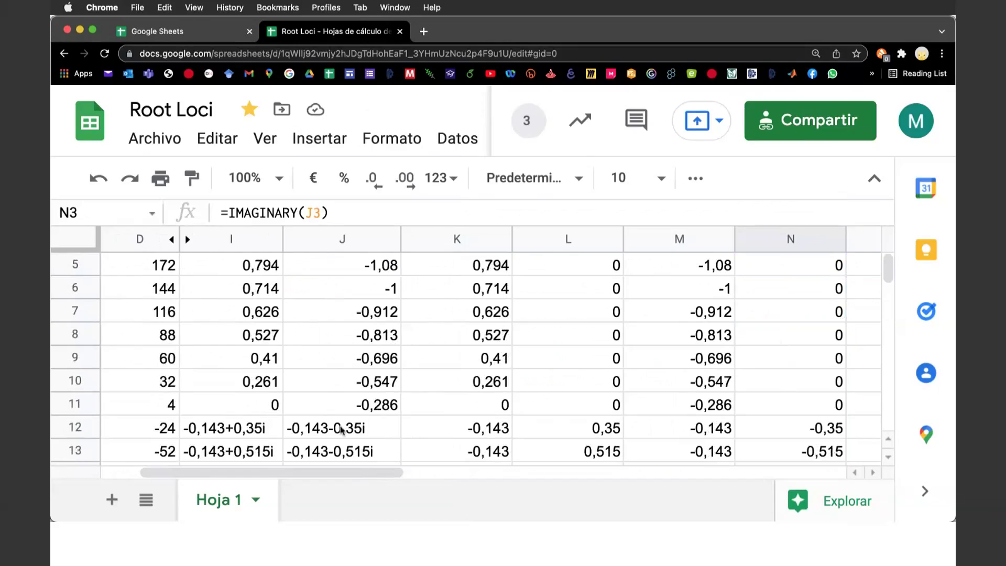
scroll(626, 382, up, 3)
scroll(626, 382, up, 1)
scroll(626, 382, left, 1)
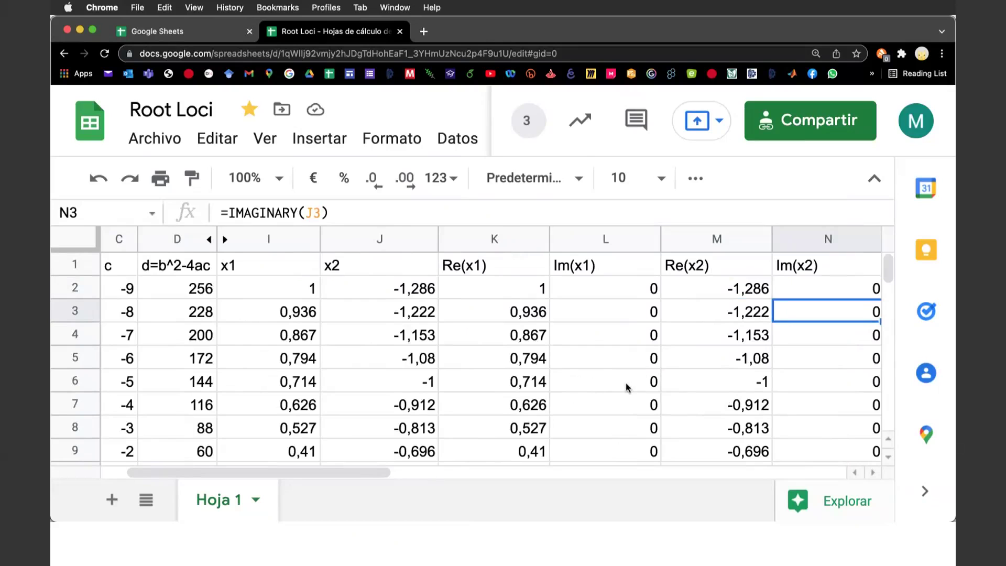
Zoom out and fill the K2:N2 Re/Im formulas down to row 91.
key(super+minus)
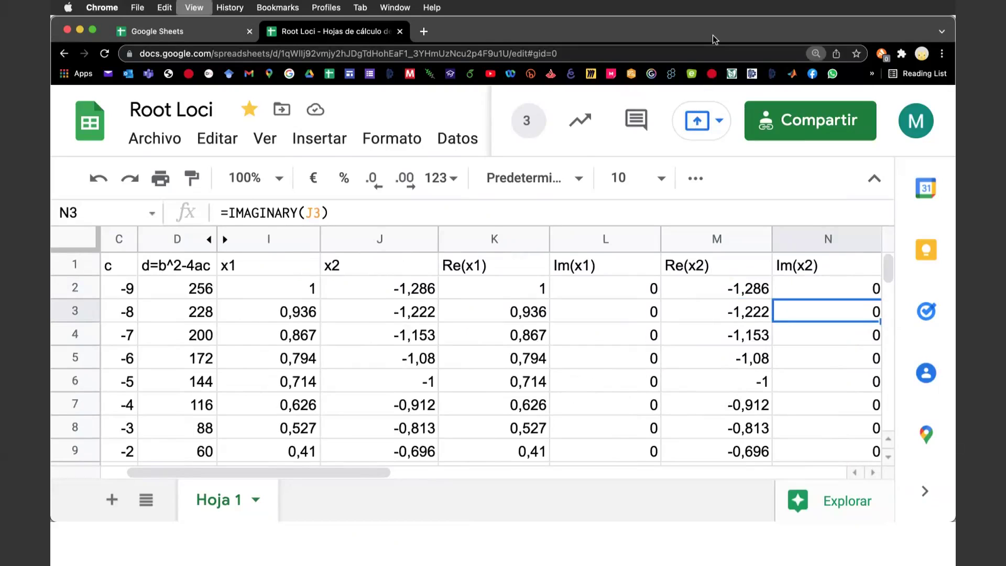
key(super+minus)
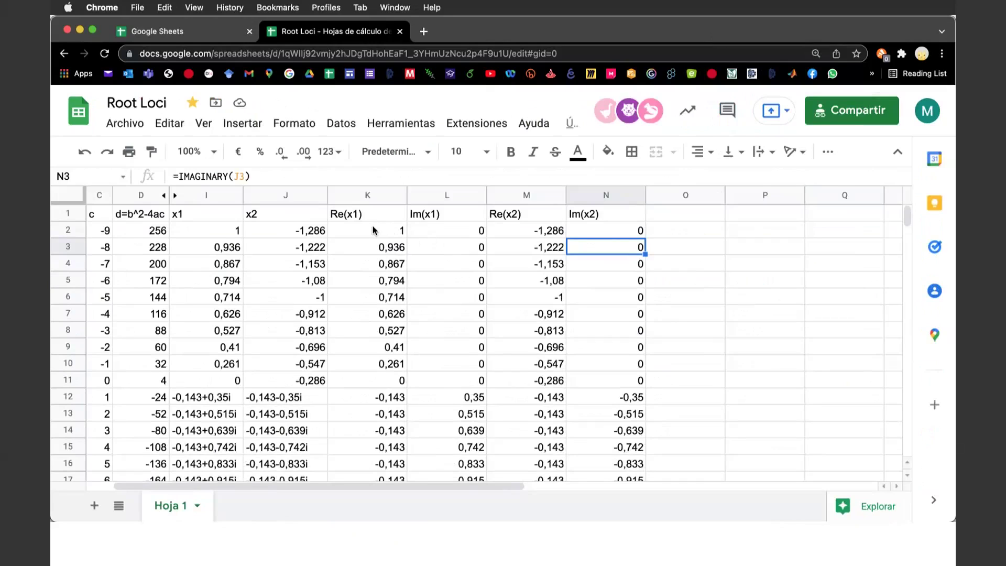
drag(371, 229, 588, 233)
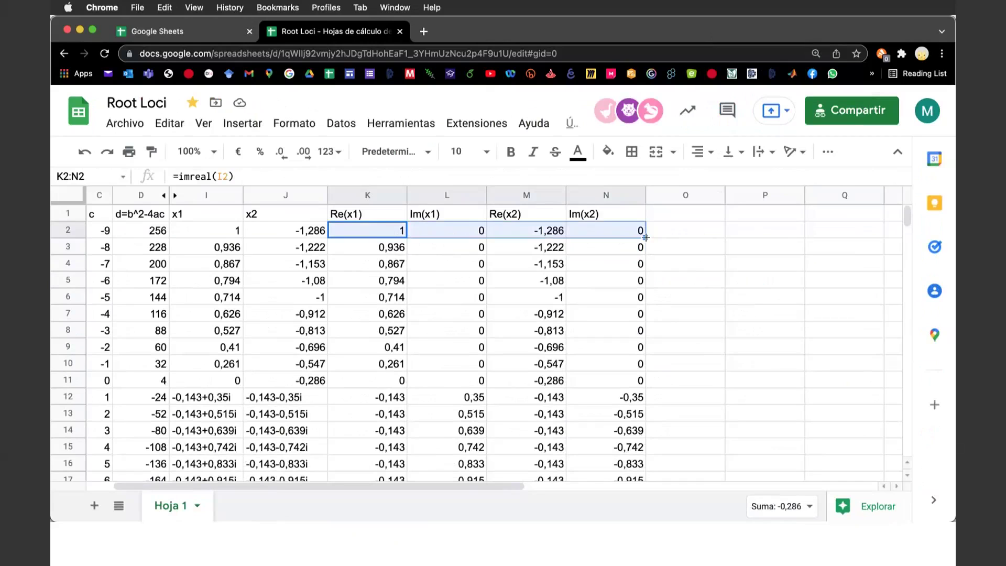
drag(646, 237, 634, 516)
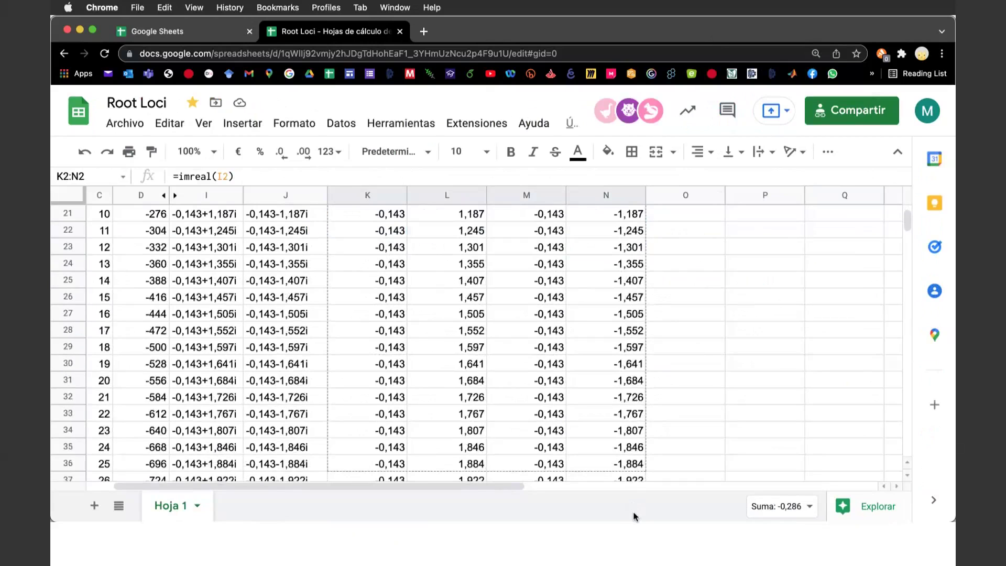
drag(634, 517, 640, 206)
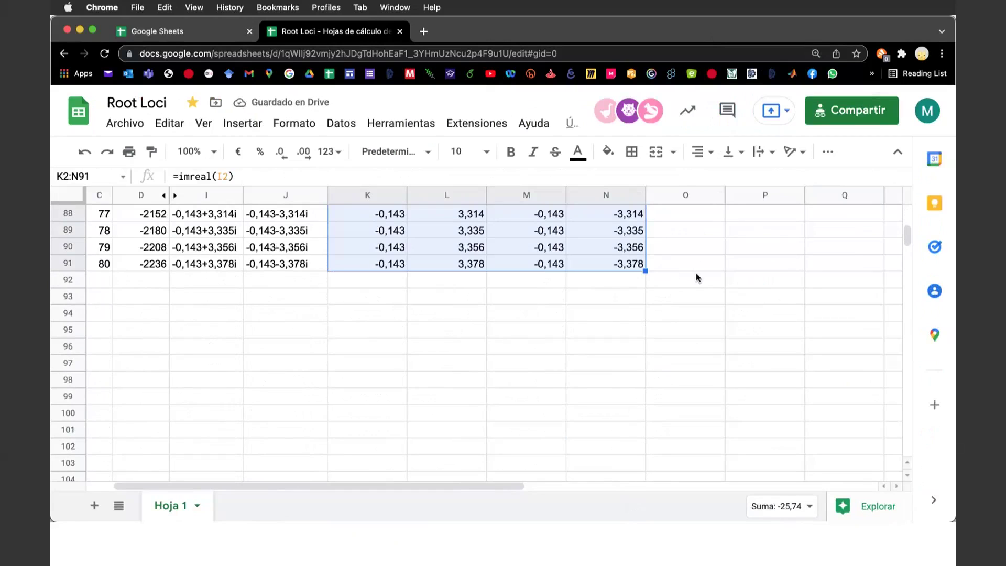
scroll(696, 273, up, 5)
scroll(696, 273, up, 3)
scroll(696, 273, up, 3)
scroll(696, 273, up, 6)
scroll(696, 274, up, 4)
scroll(696, 274, up, 6)
scroll(696, 273, up, 2)
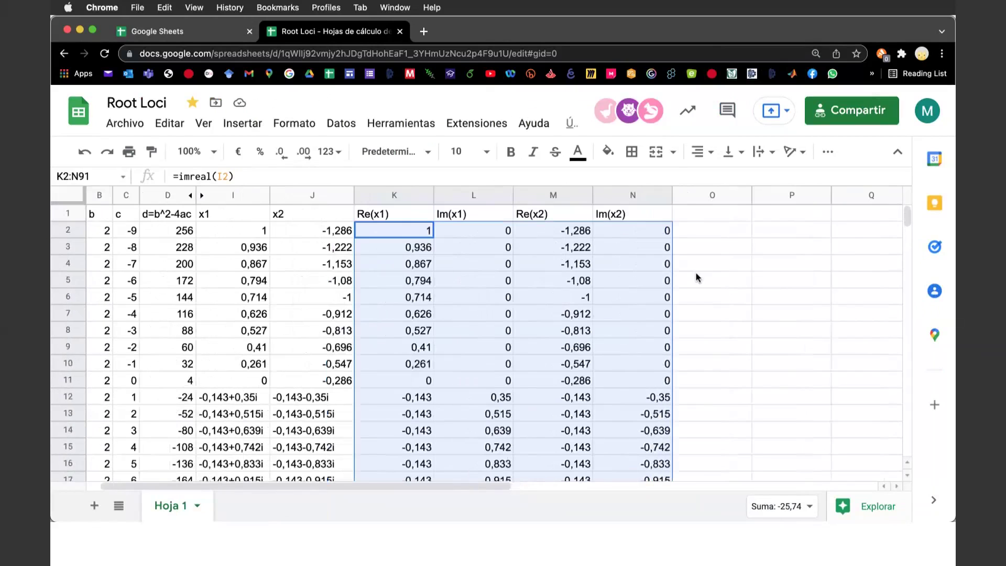
click(706, 300)
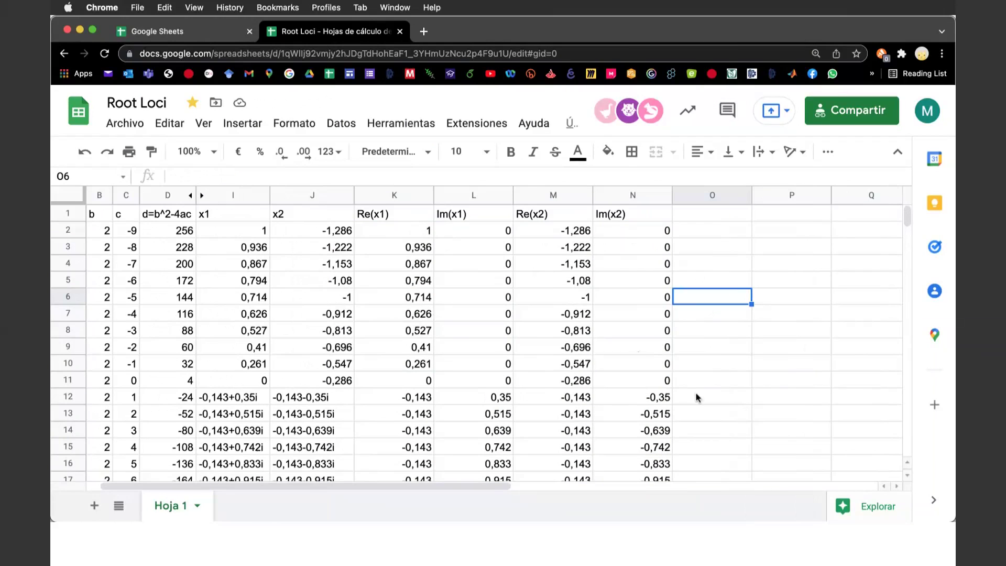
scroll(697, 398, down, 1)
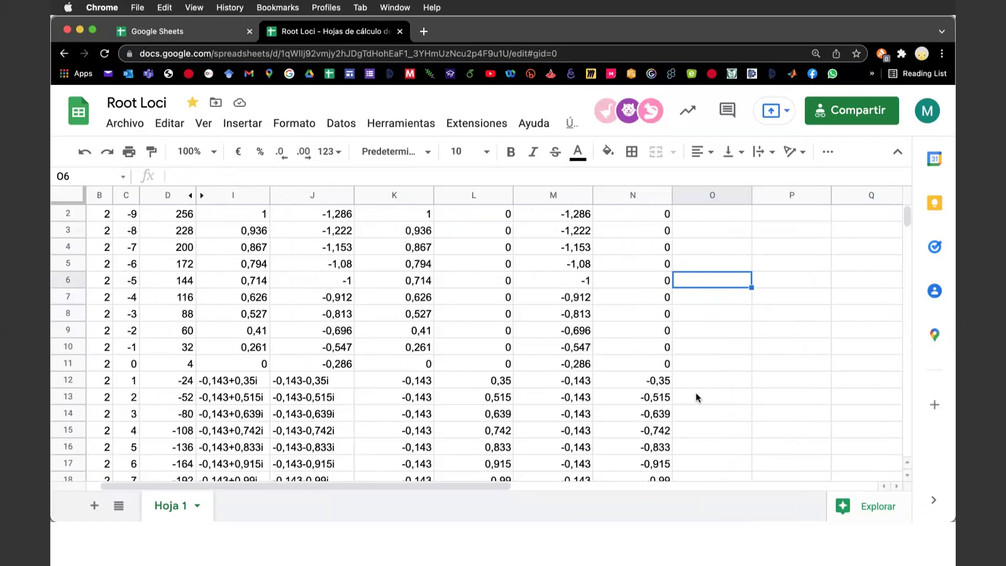
scroll(697, 397, down, 2)
scroll(696, 397, down, 2)
scroll(697, 397, down, 2)
scroll(697, 397, down, 3)
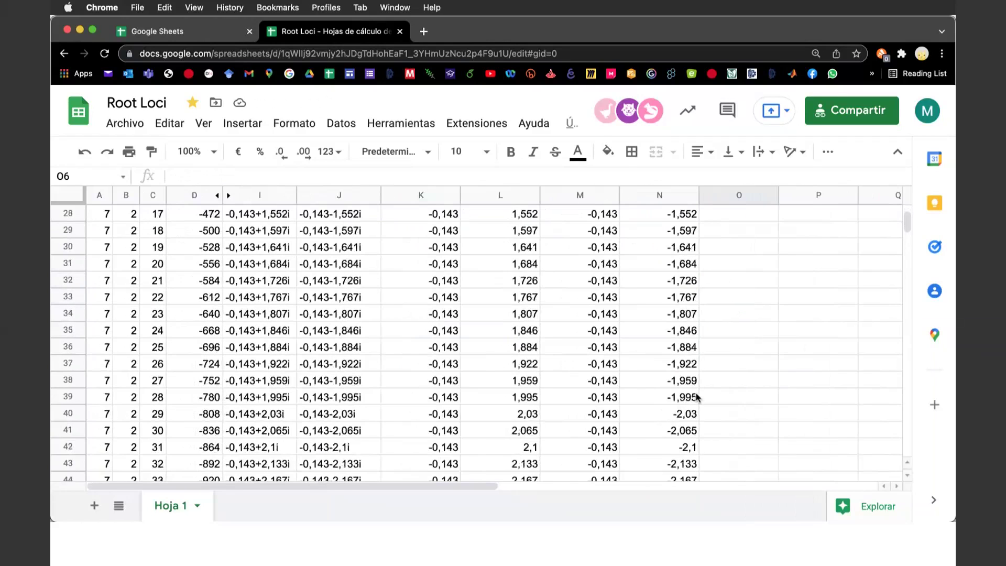
scroll(762, 370, down, 3)
scroll(762, 370, down, 3)
scroll(762, 370, down, 1)
scroll(762, 370, down, 3)
scroll(762, 370, down, 2)
scroll(762, 370, down, 2)
scroll(762, 370, down, 3)
scroll(762, 370, up, 3)
scroll(762, 370, up, 8)
scroll(762, 369, up, 9)
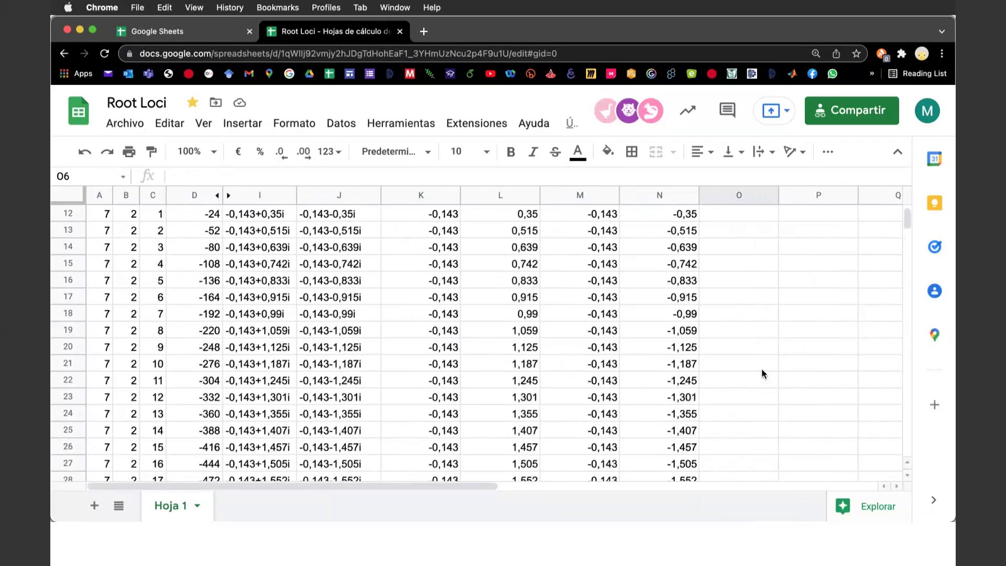
scroll(762, 369, up, 3)
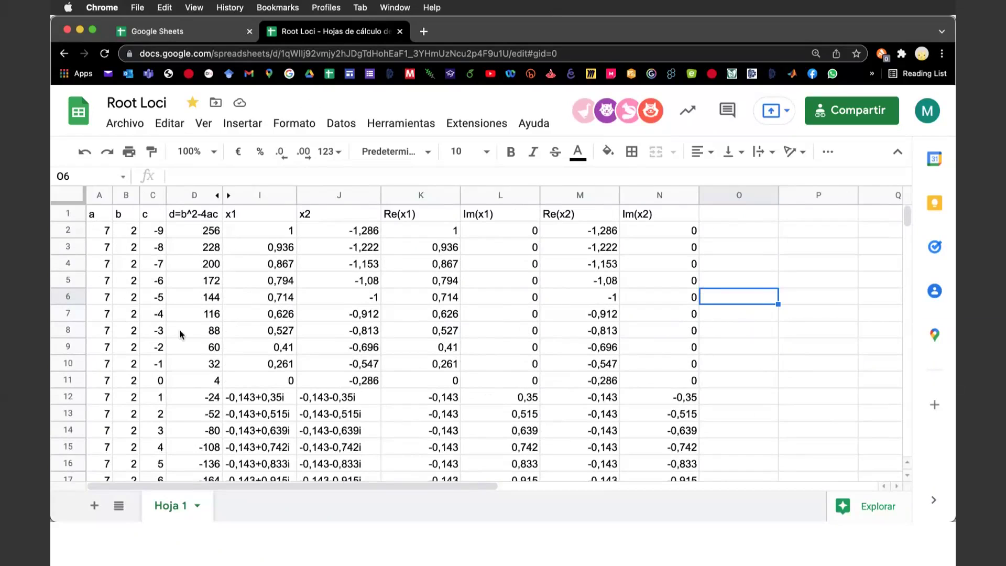
scroll(204, 403, down, 2)
scroll(210, 404, up, 2)
Check the Re(x2) value in M7, then switch to the Excel workbook Unidad 1 2022.
click(244, 129)
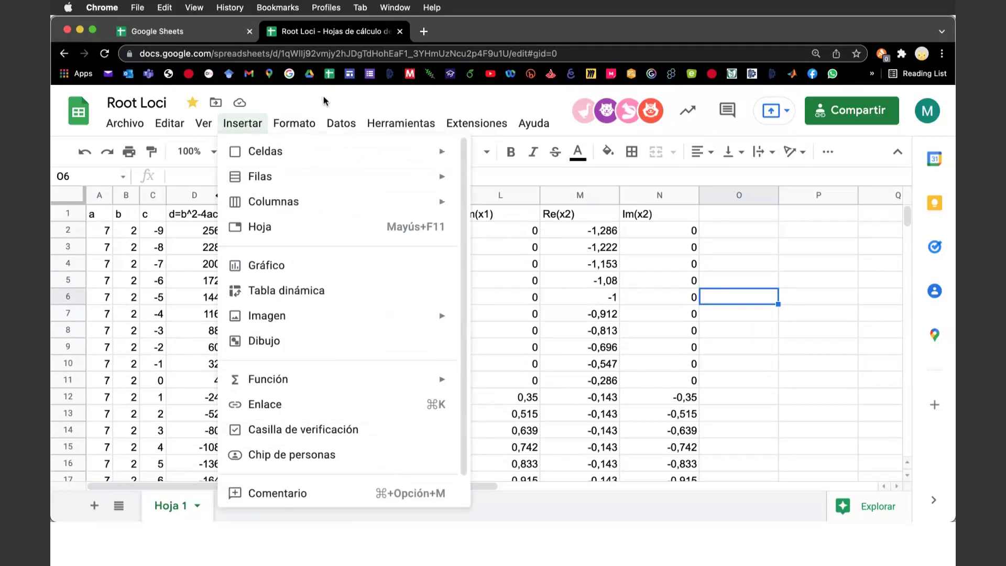
click(324, 101)
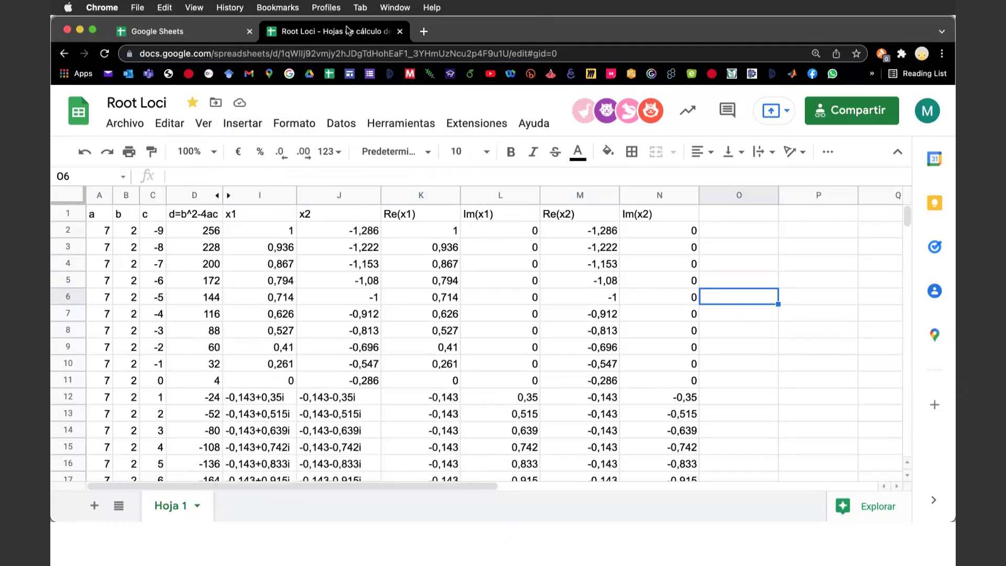
click(570, 314)
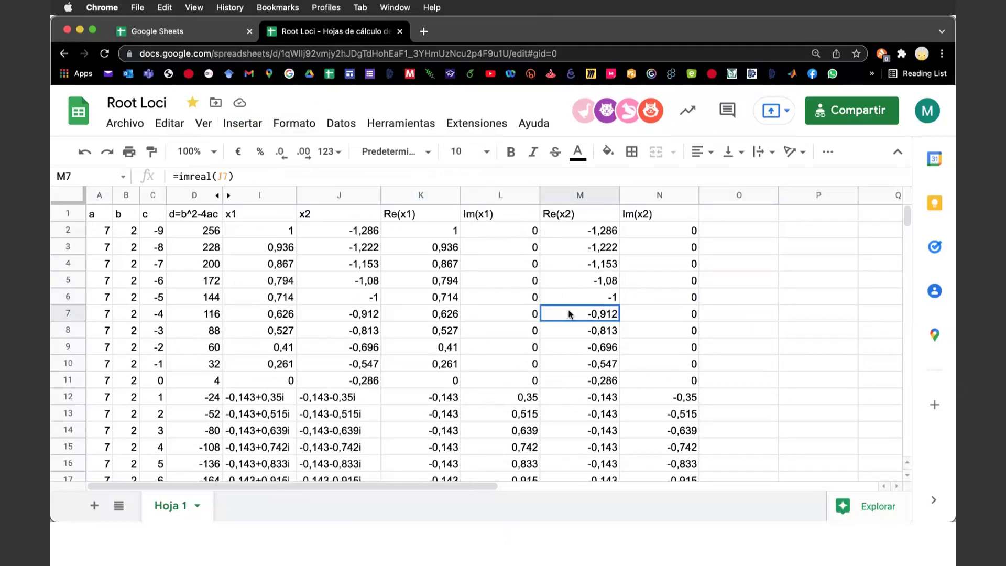
click(501, 546)
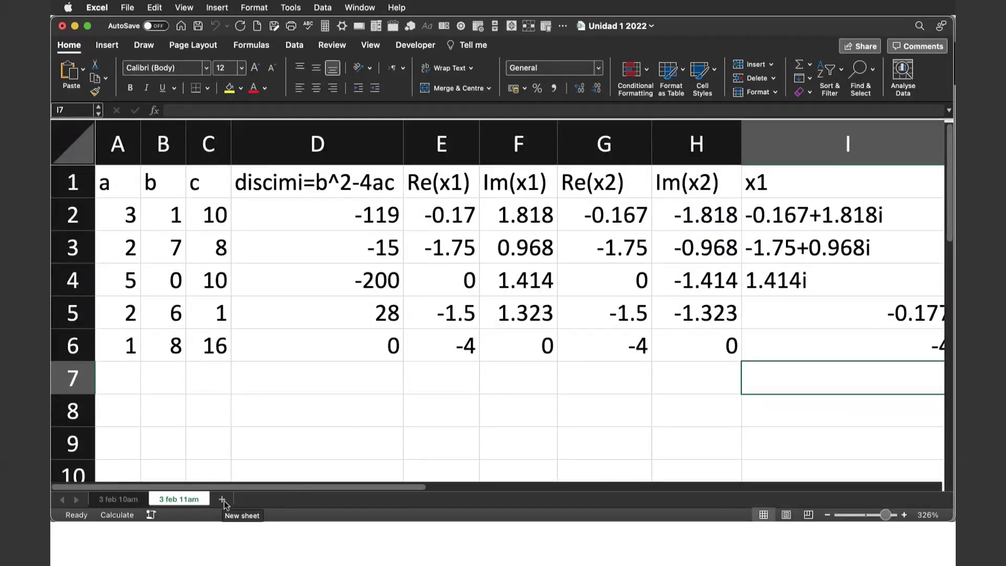
click(222, 501)
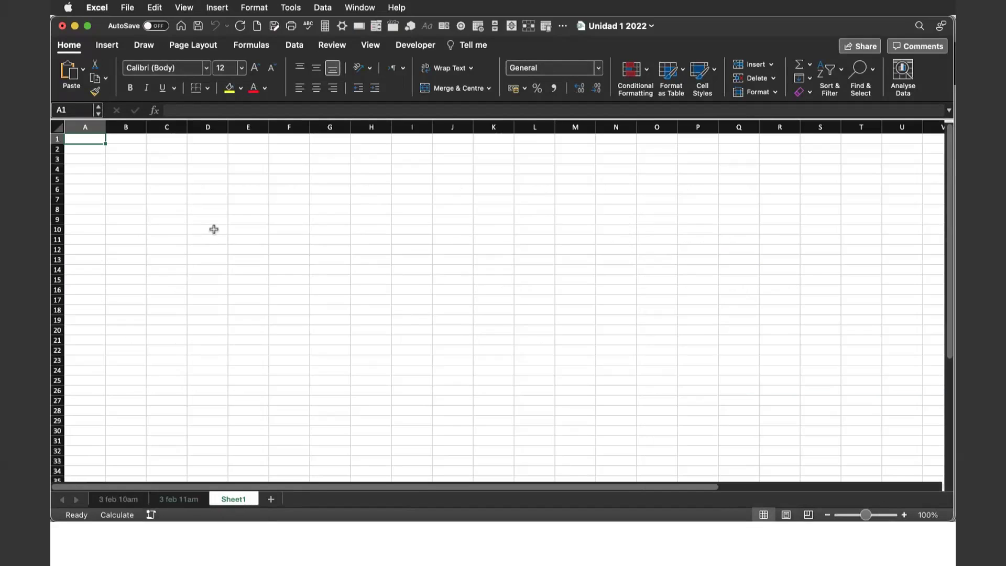
drag(86, 127, 330, 127)
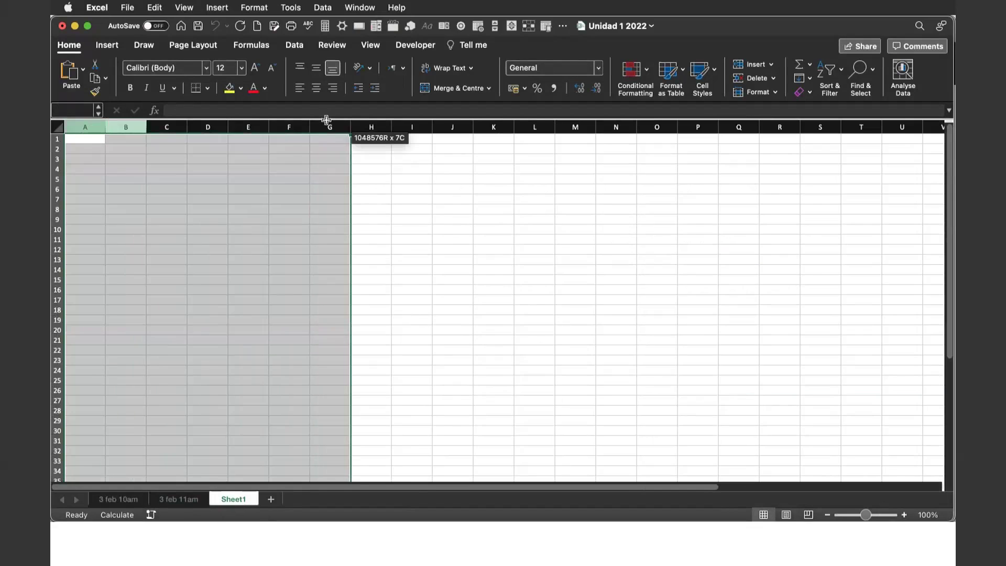
click(175, 502)
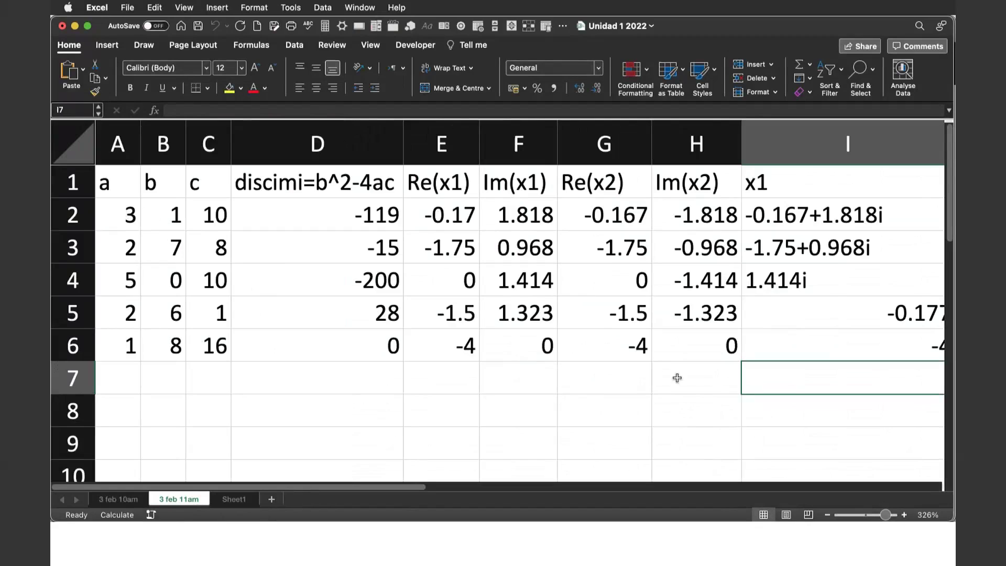
scroll(677, 378, right, 2)
scroll(677, 378, right, 2)
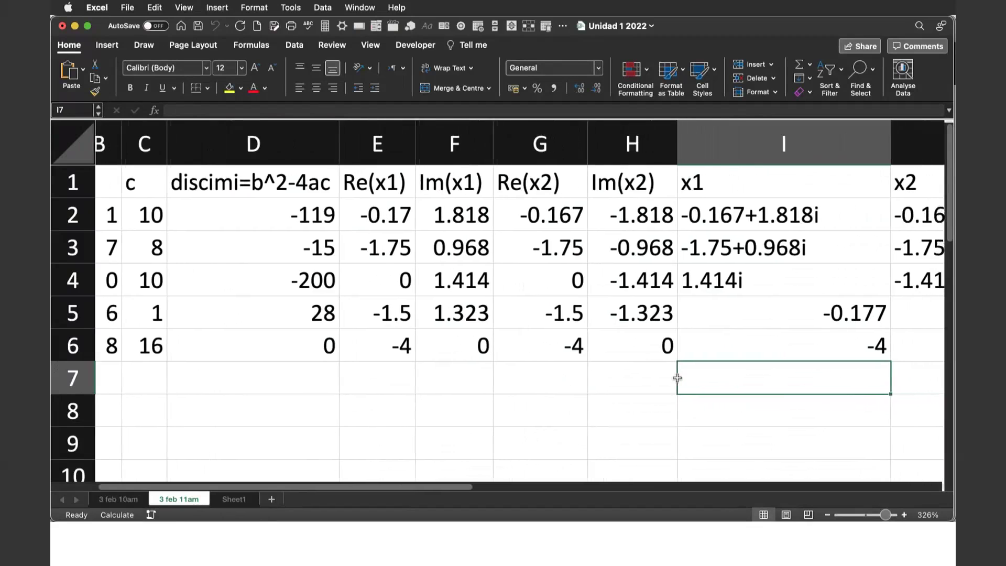
scroll(677, 378, right, 3)
scroll(677, 378, right, 3)
scroll(677, 377, right, 3)
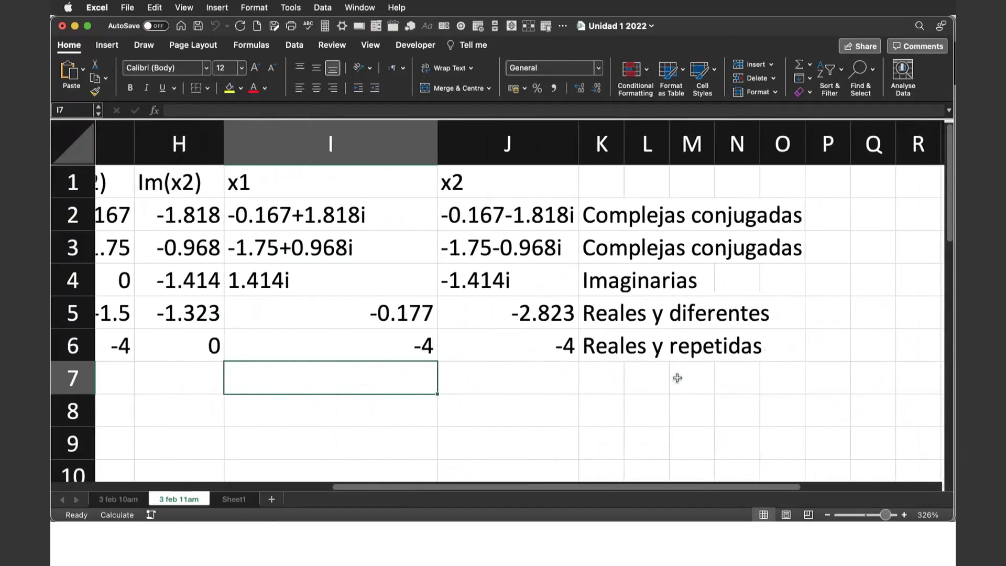
scroll(677, 378, left, 10)
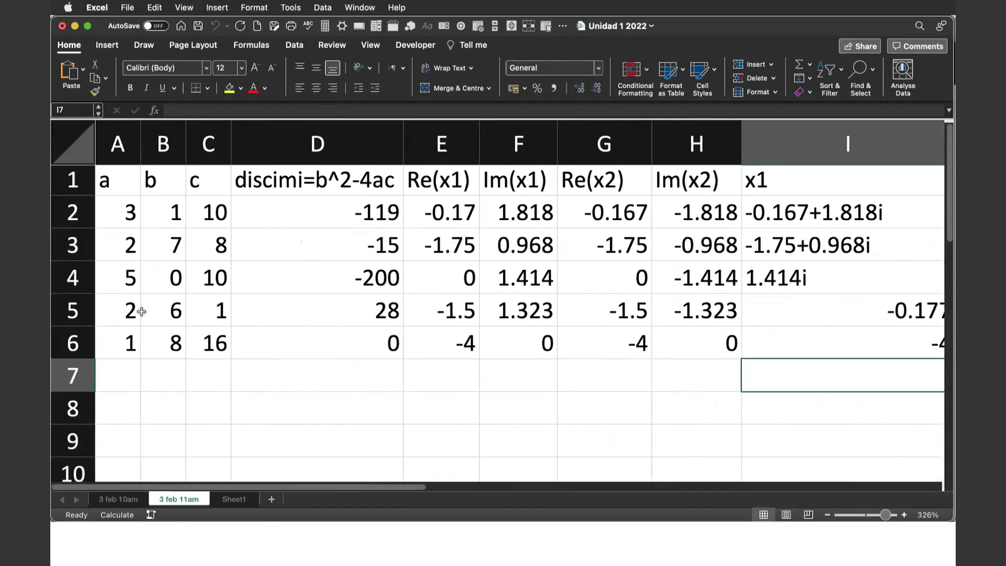
mouse_move(131, 309)
mouse_down()
mouse_move(205, 334)
mouse_move(212, 357)
mouse_up()
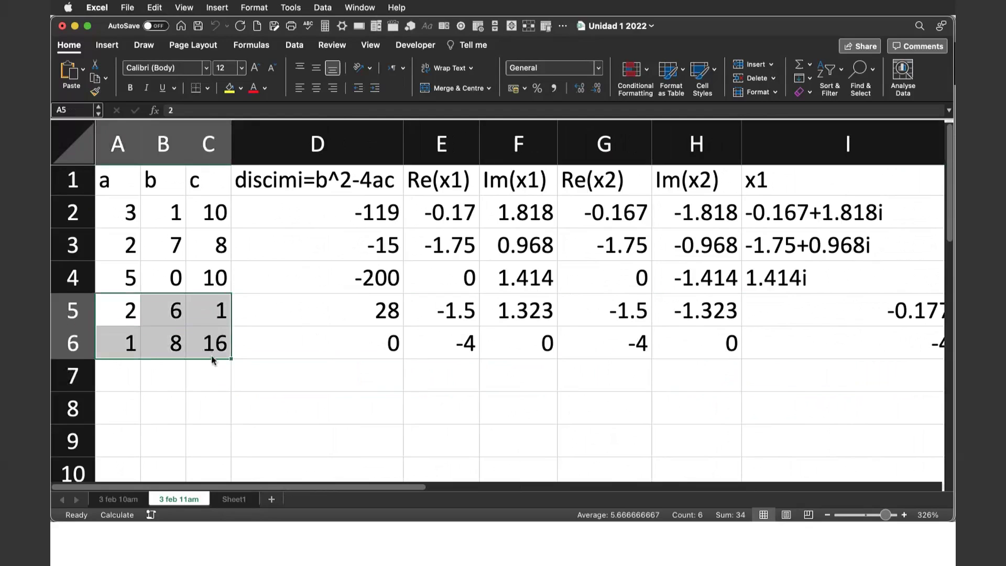
key(Delete)
click(253, 314)
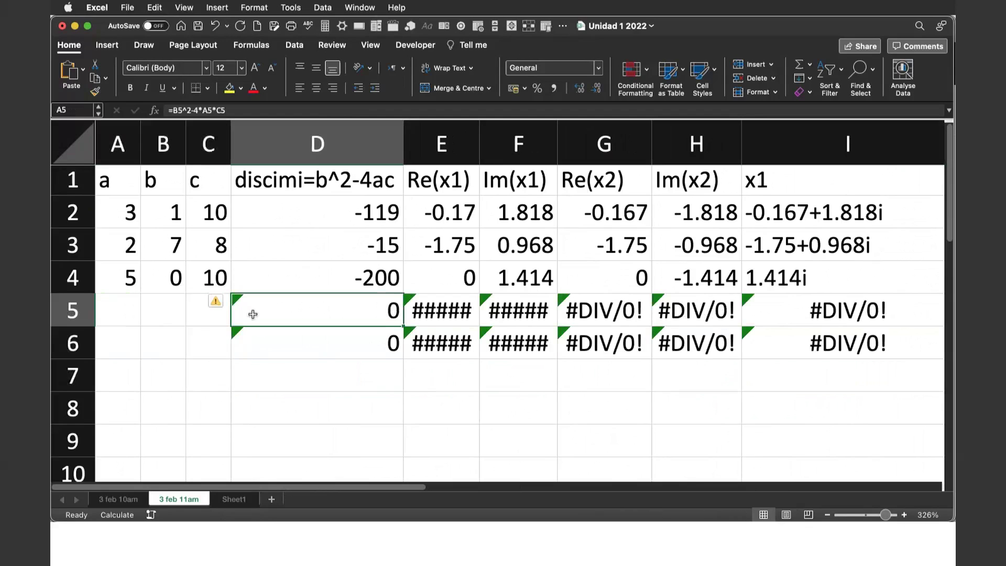
drag(253, 314, 786, 333)
key(Delete)
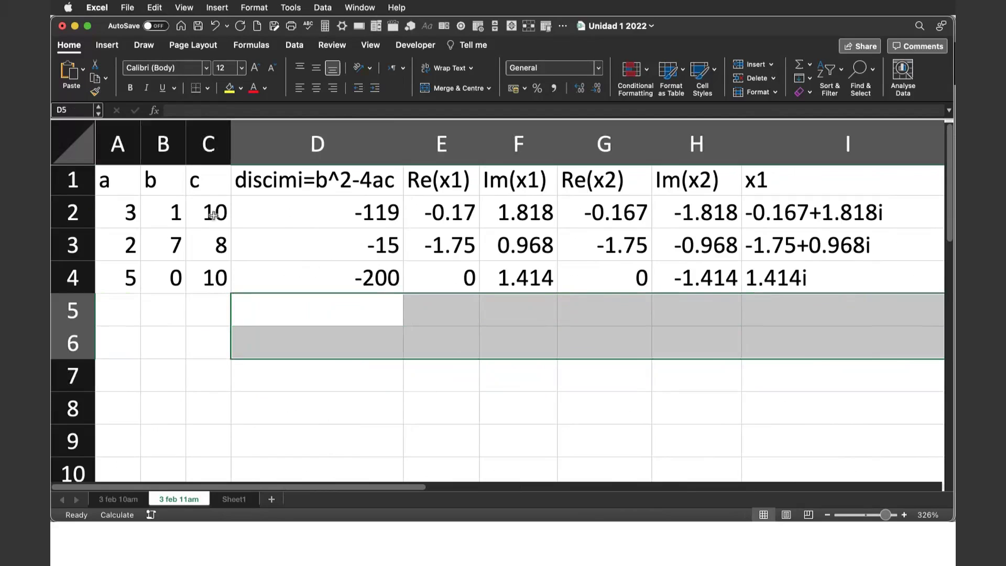
mouse_move(114, 217)
mouse_down()
mouse_move(838, 270)
mouse_move(841, 254)
mouse_up()
key(Delete)
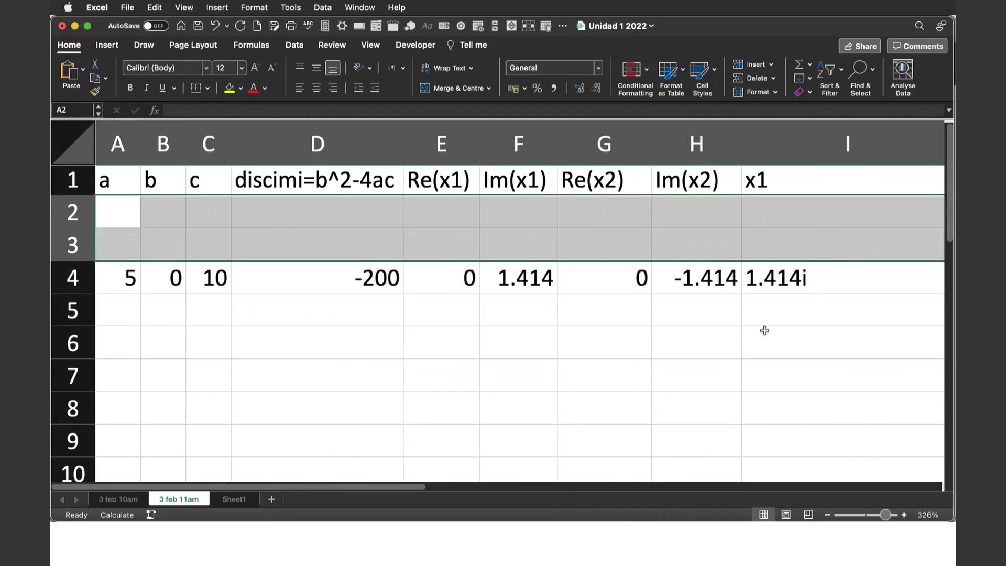
click(674, 284)
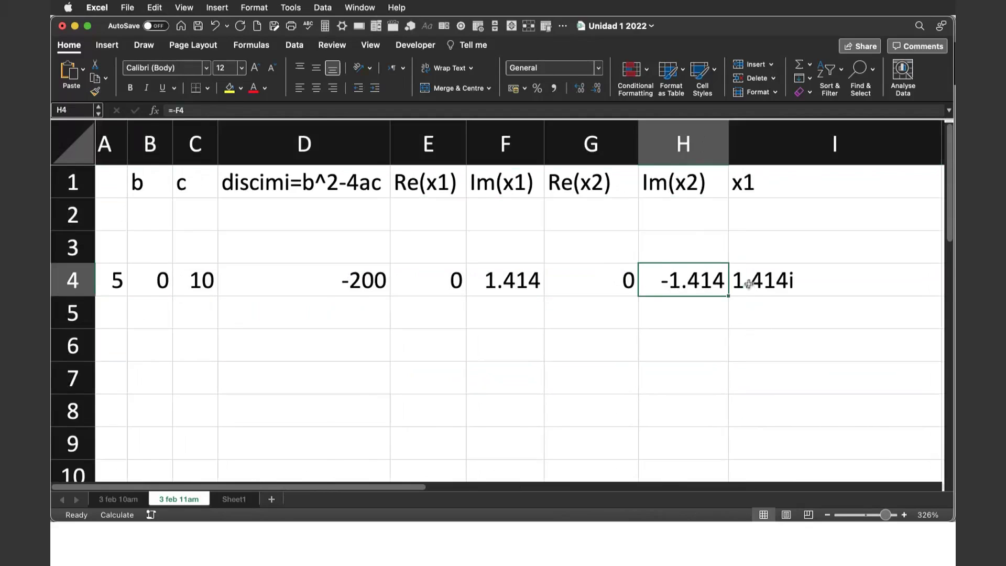
scroll(741, 279, right, 2)
click(727, 279)
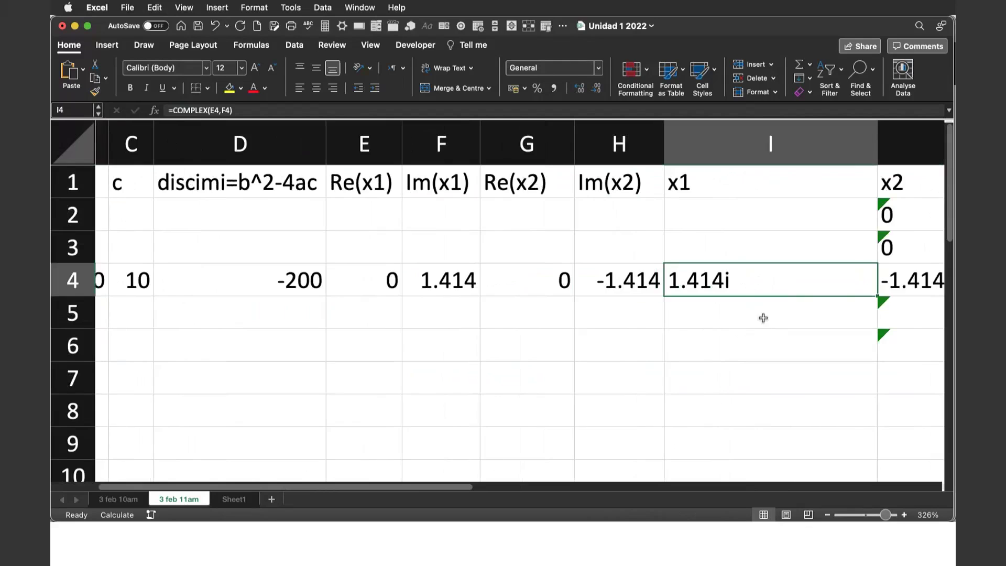
scroll(763, 318, right, 5)
scroll(763, 318, right, 5)
key(Right)
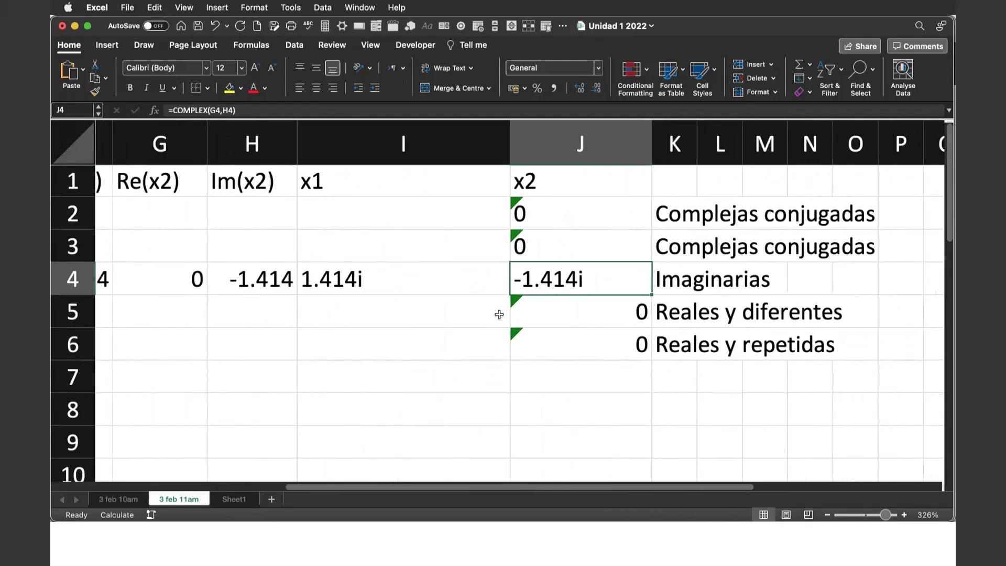
scroll(509, 315, left, 10)
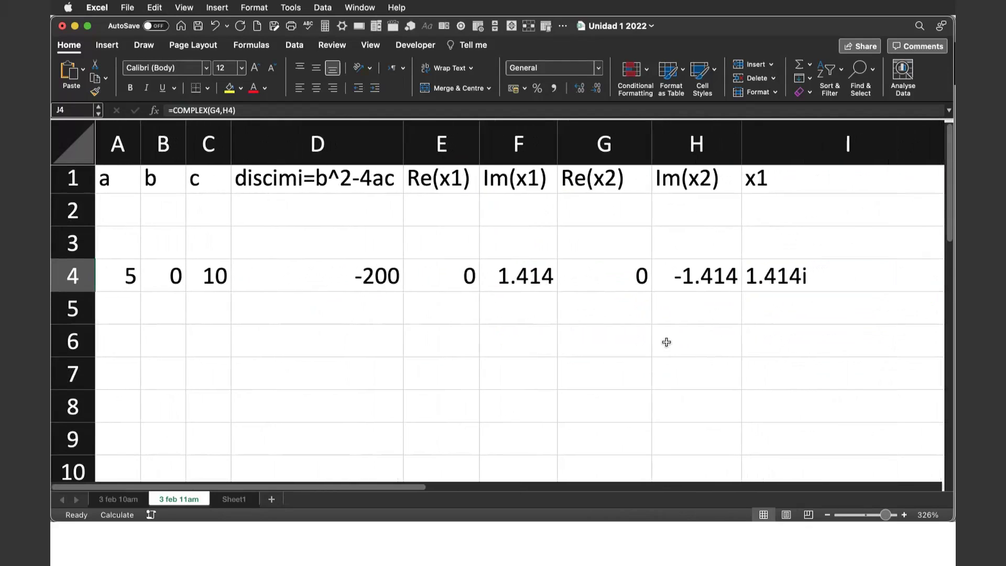
key(super+z)
key(super+z)
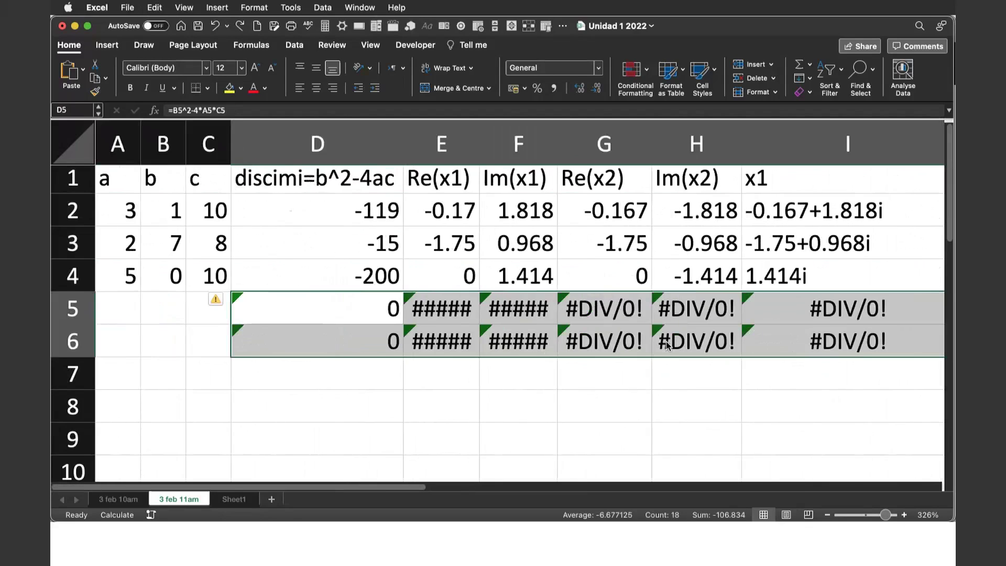
key(super+z)
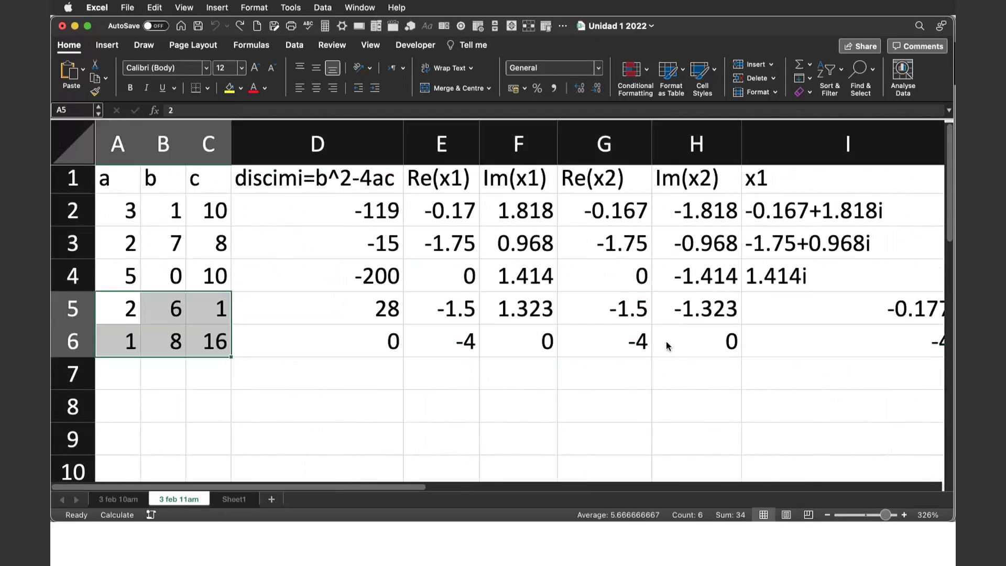
click(791, 344)
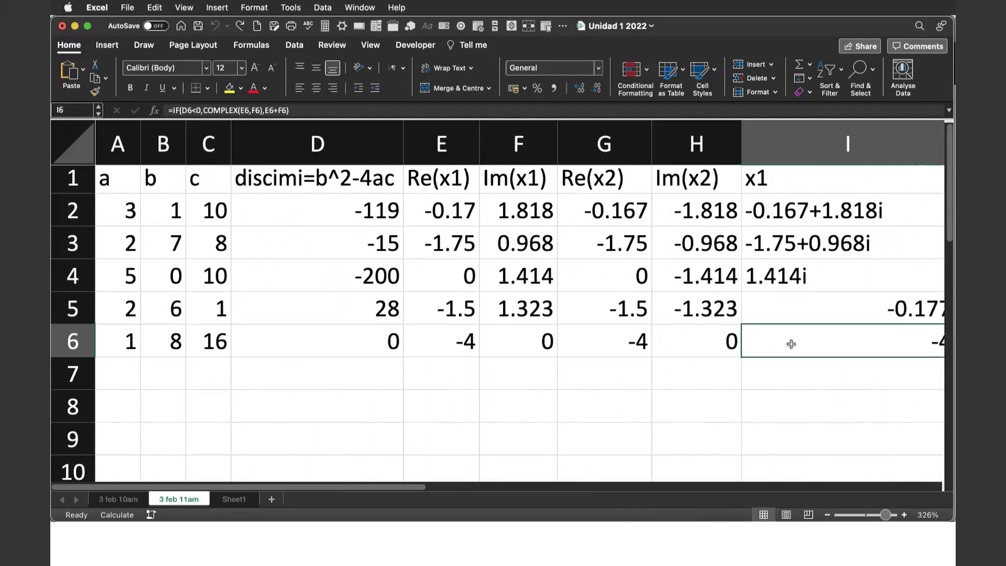
click(718, 341)
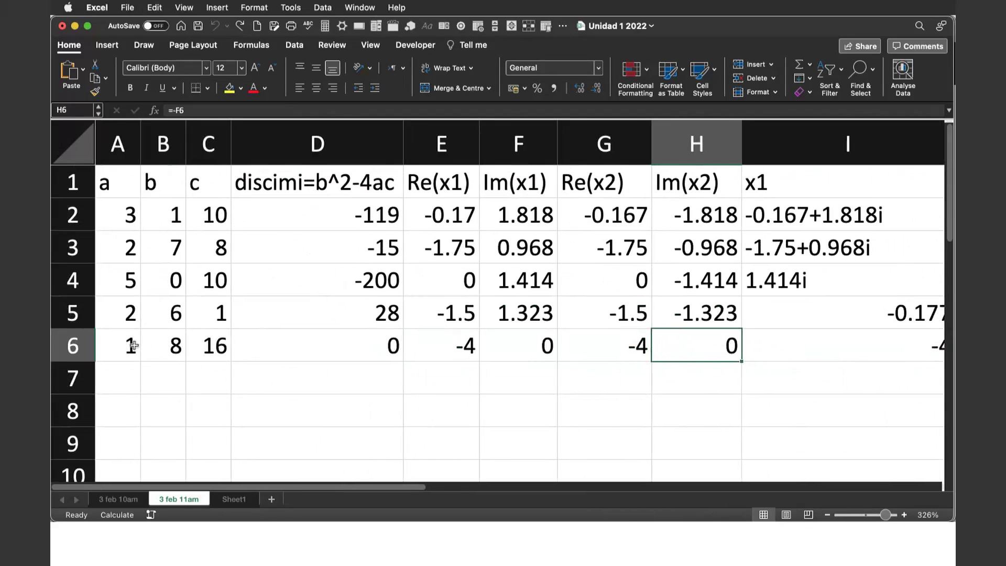
Enter a=5, b=0 and c=10 in row 6.
click(133, 344)
text(5)
key(Tab)
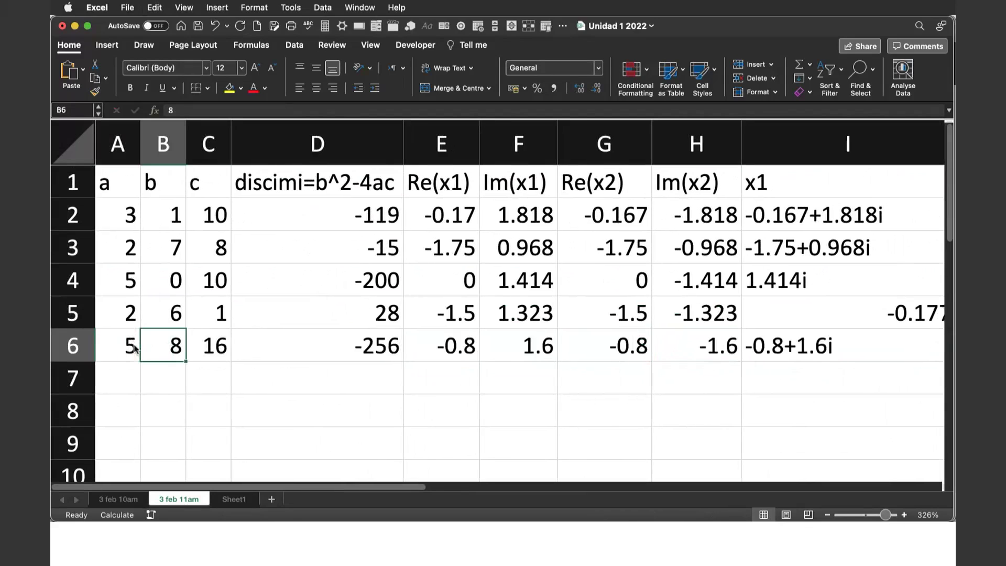
text(0)
key(Tab)
text(10)
key(Tab)
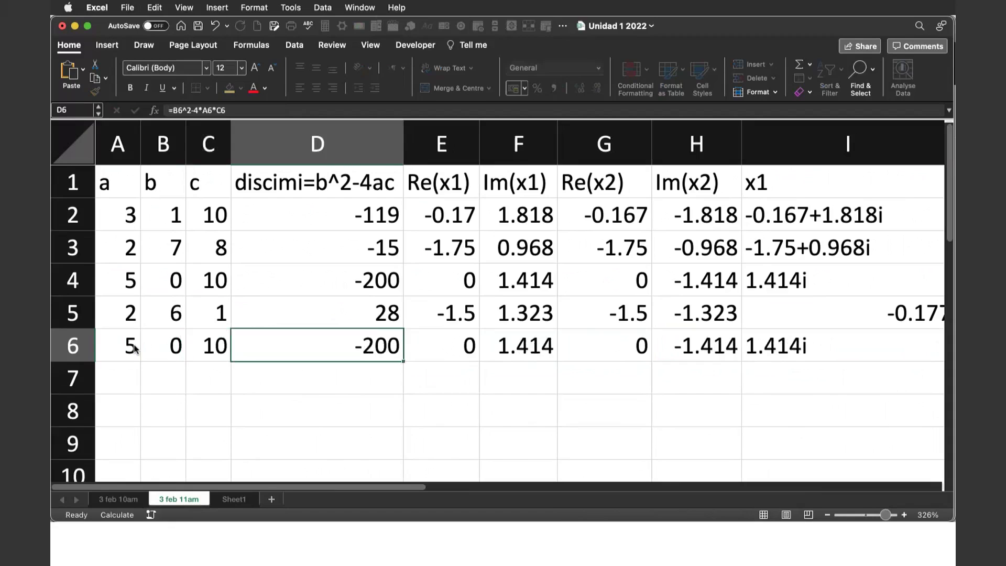
Fill the 5 and 0 from A6:B6 down columns A and B past row 44.
scroll(254, 343, down, 1)
click(212, 334)
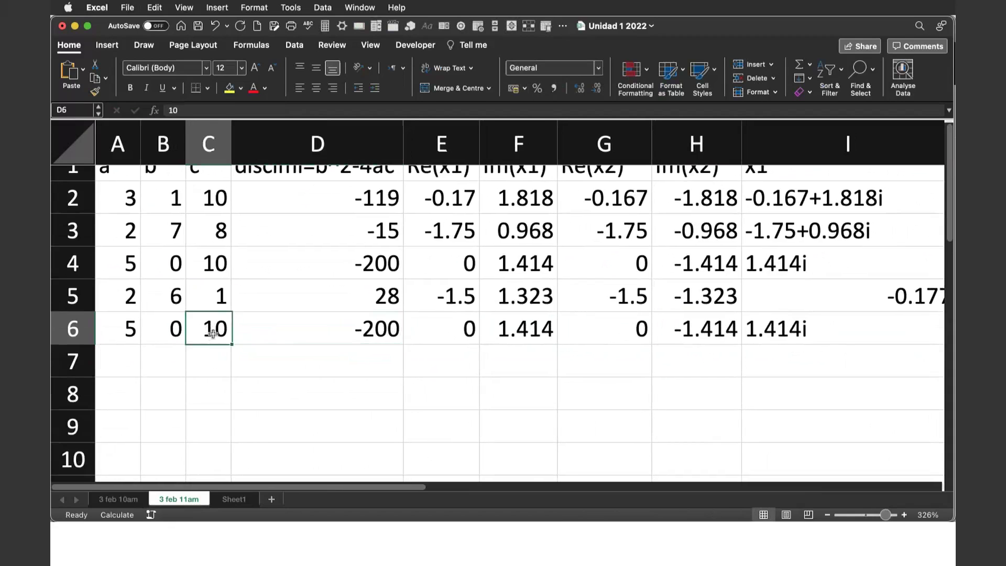
key(Return)
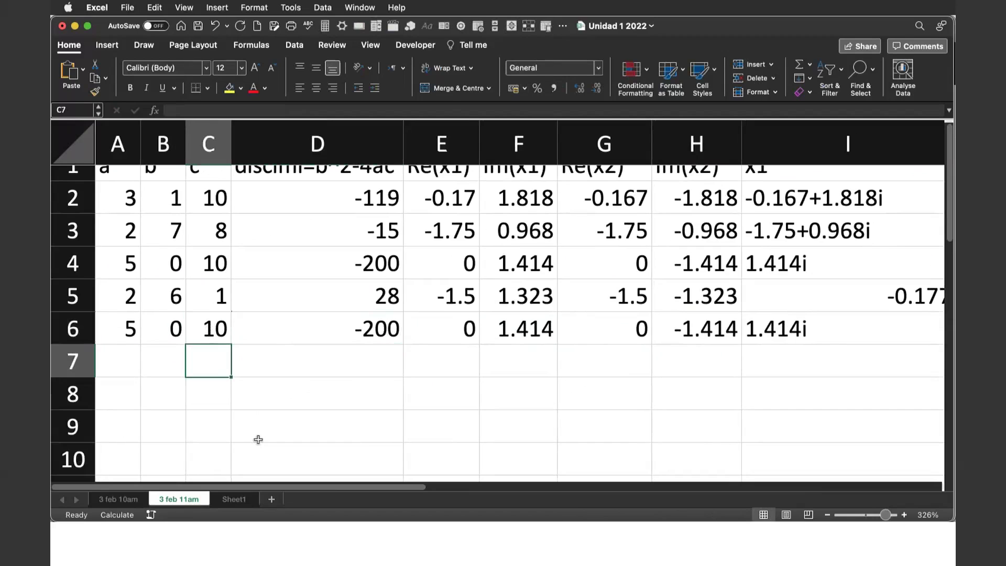
key(Left)
mouse_move(113, 315)
mouse_down()
mouse_move(168, 337)
mouse_move(178, 422)
mouse_up()
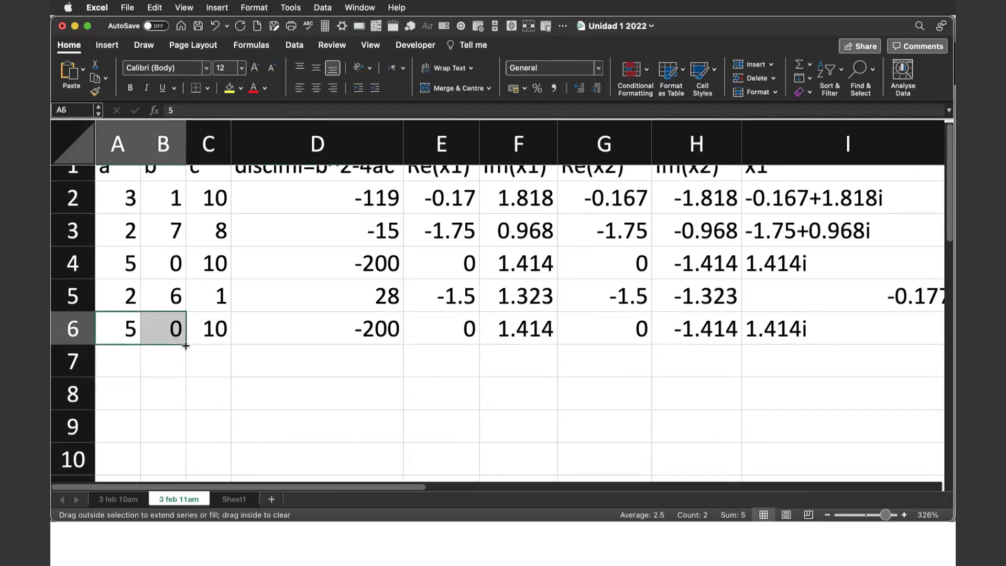
scroll(266, 380, up, 3)
scroll(218, 281, up, 2)
scroll(218, 281, up, 3)
scroll(218, 281, up, 2)
scroll(218, 282, up, 2)
scroll(218, 282, up, 3)
scroll(218, 282, up, 2)
scroll(218, 281, up, 4)
click(219, 380)
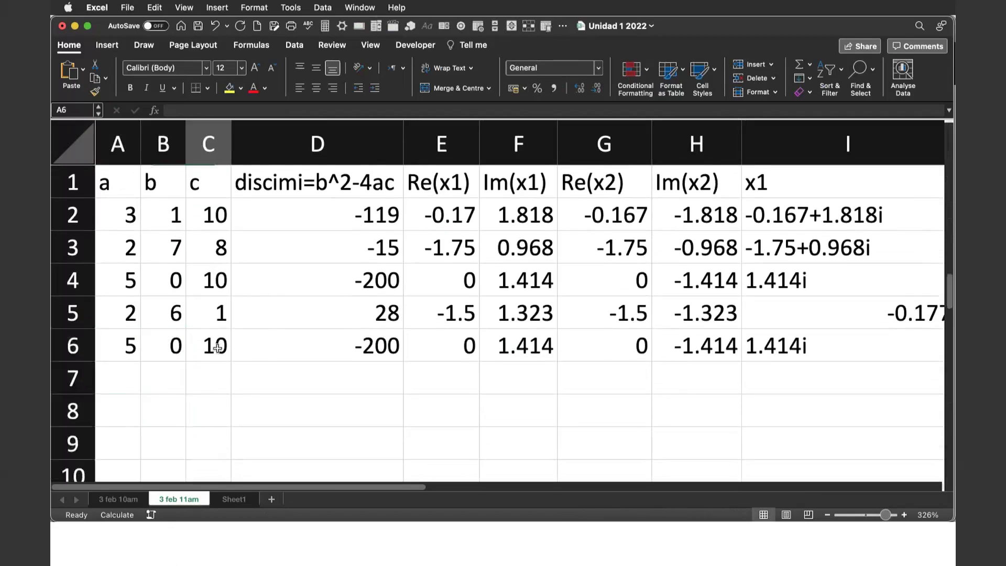
mouse_move(116, 345)
mouse_down()
mouse_move(187, 358)
mouse_move(184, 414)
mouse_up()
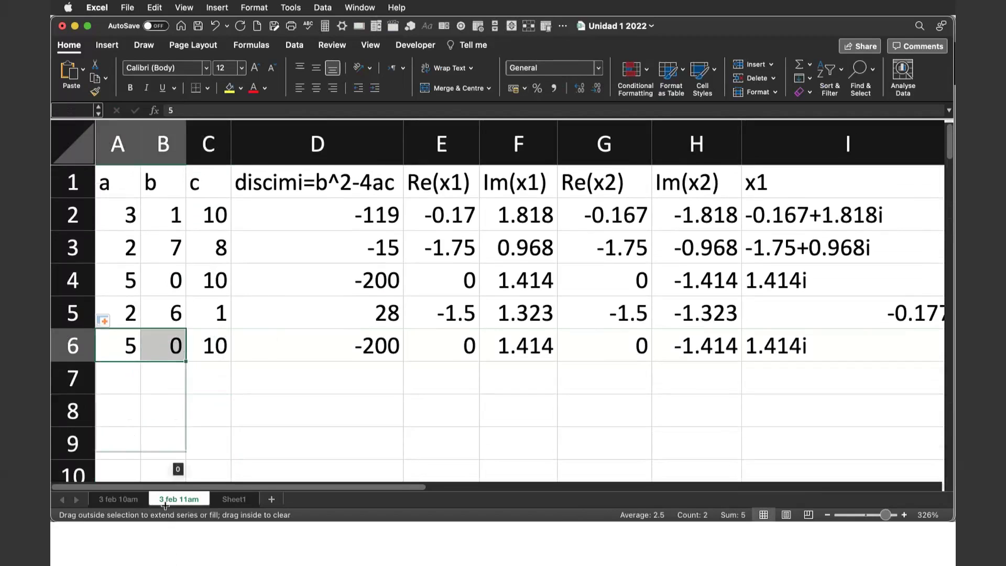
Back at the table top, check the E5 Re(x1) formula, D6 discriminant and C6, then go to Chrome.
click(262, 350)
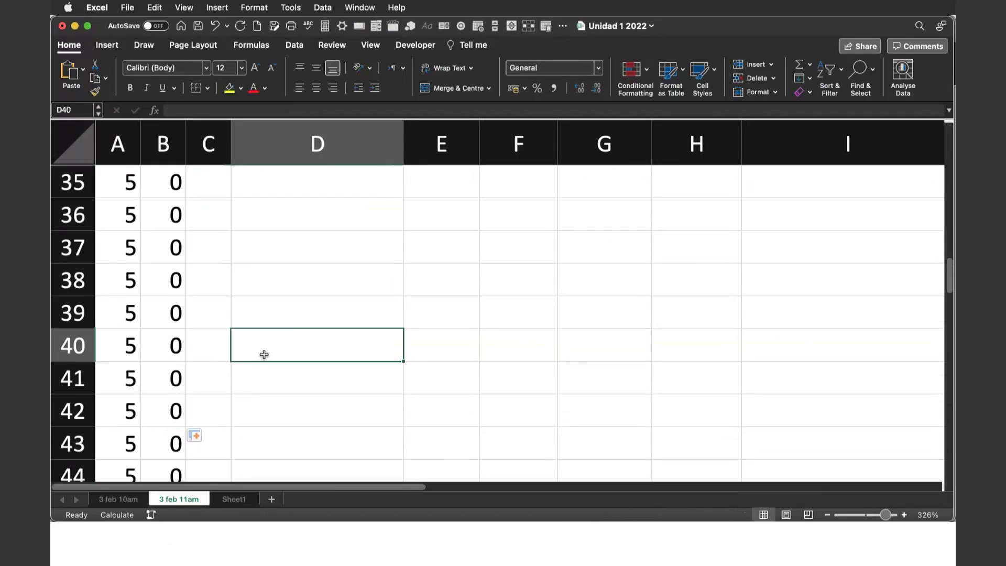
scroll(291, 335, up, 6)
scroll(292, 336, up, 3)
scroll(292, 336, up, 3)
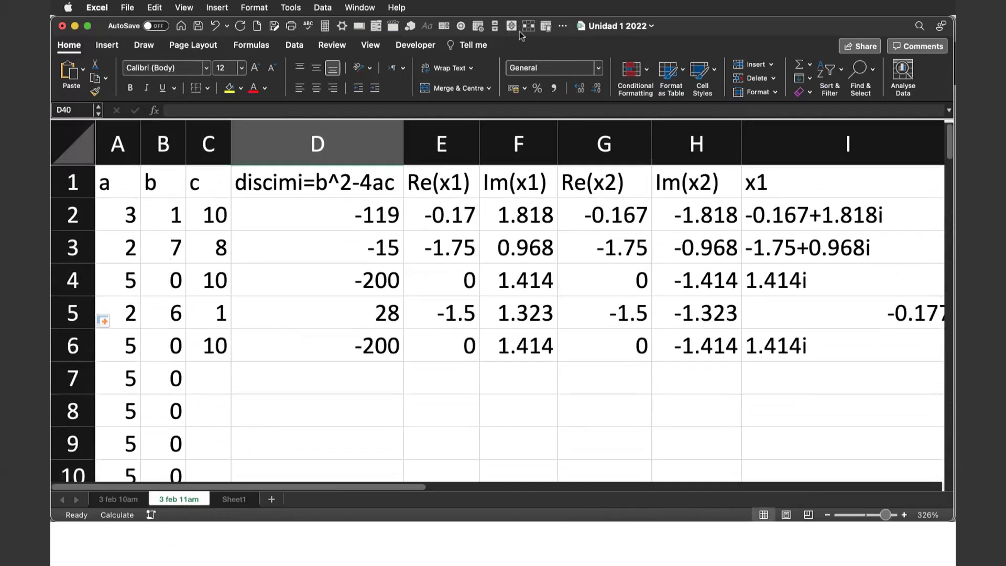
click(408, 309)
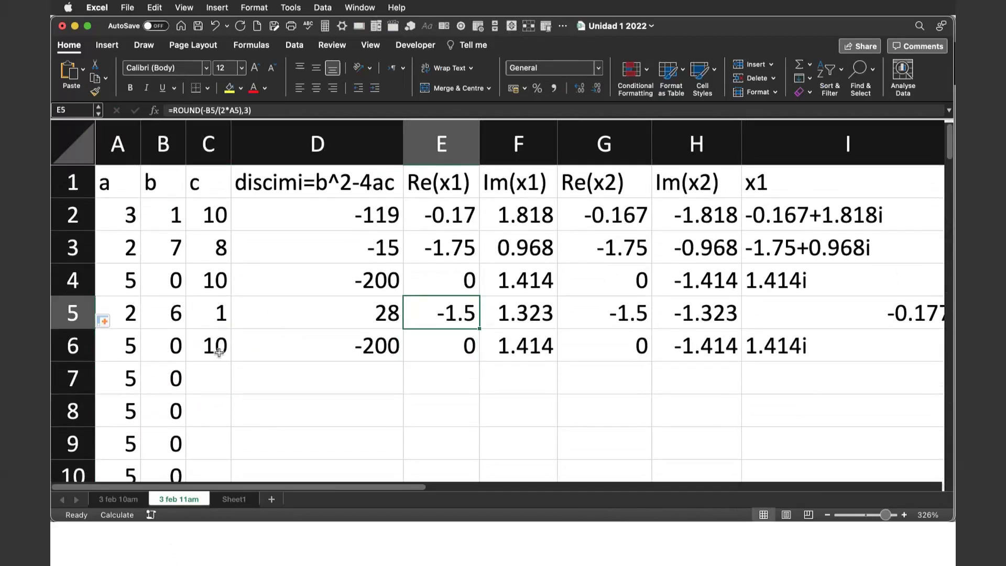
click(262, 358)
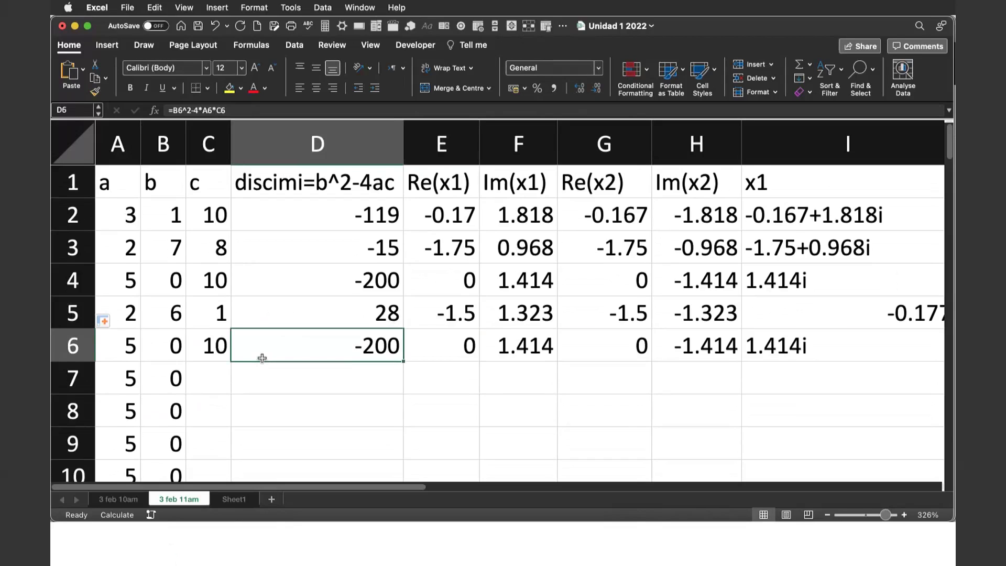
click(214, 345)
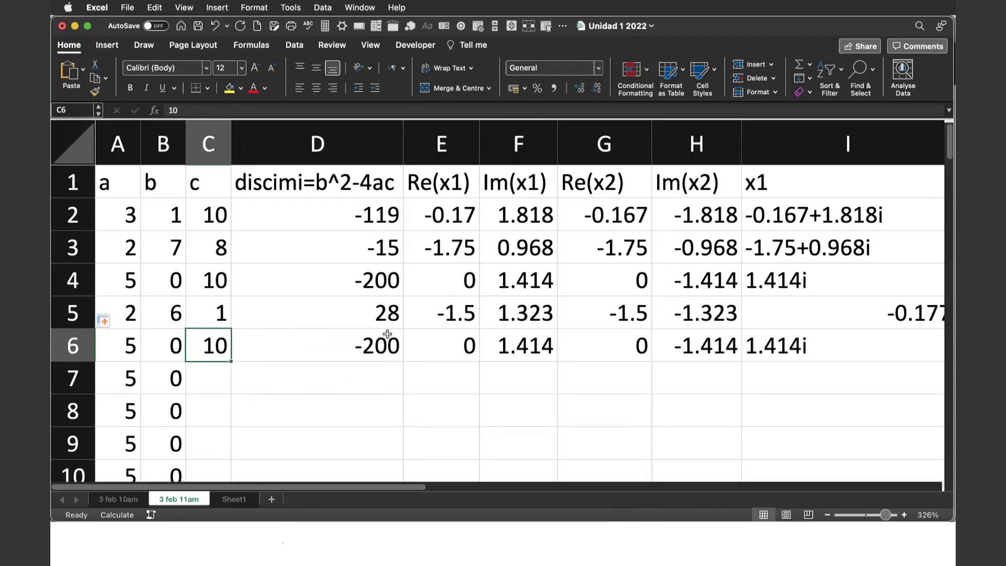
click(283, 546)
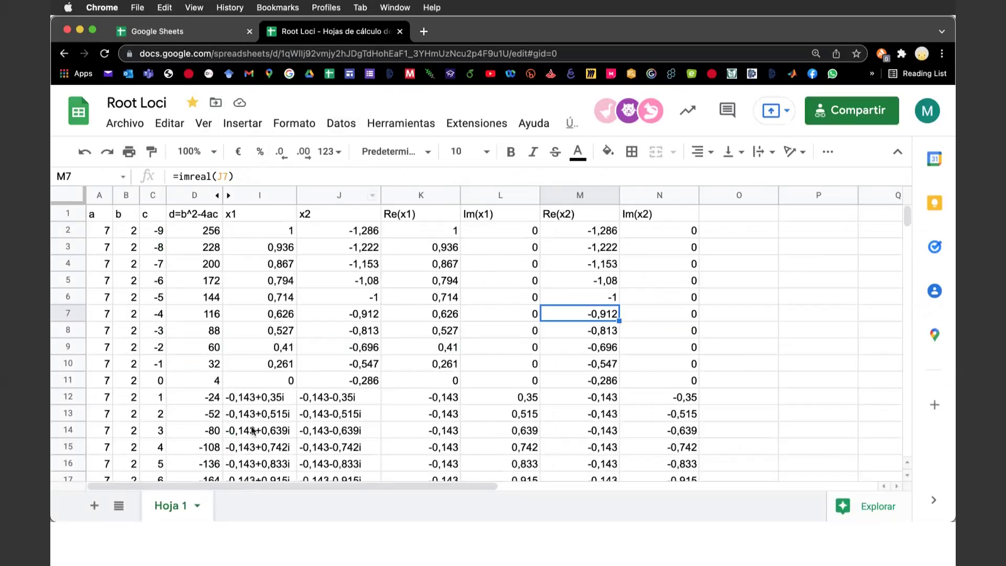
Leave the Root Loci sheet and switch back to the Excel workbook Unidad 1 2022.
click(506, 550)
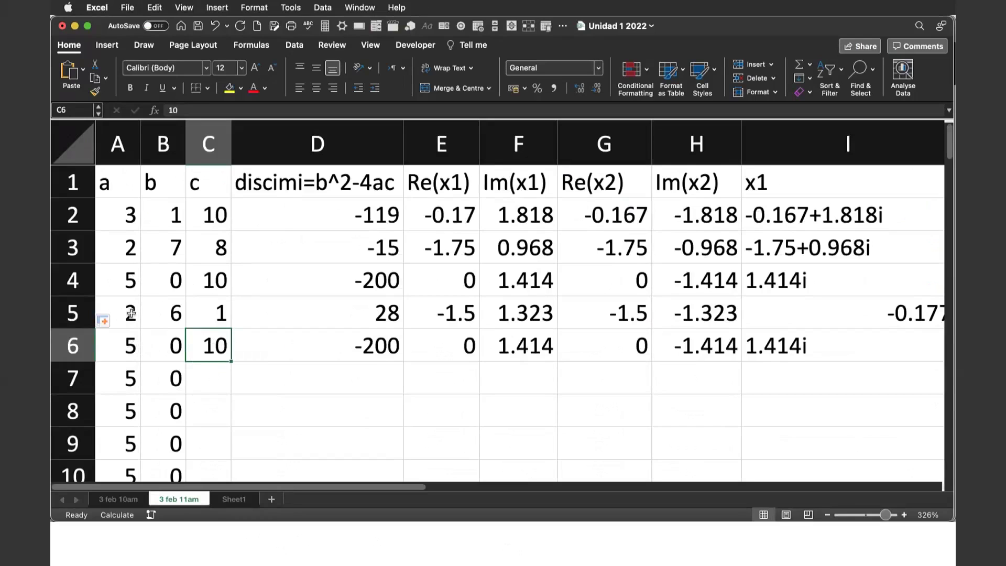
Clear the coefficients in A2:C5 and insert blank rows 2–27 above the data.
drag(130, 314, 213, 226)
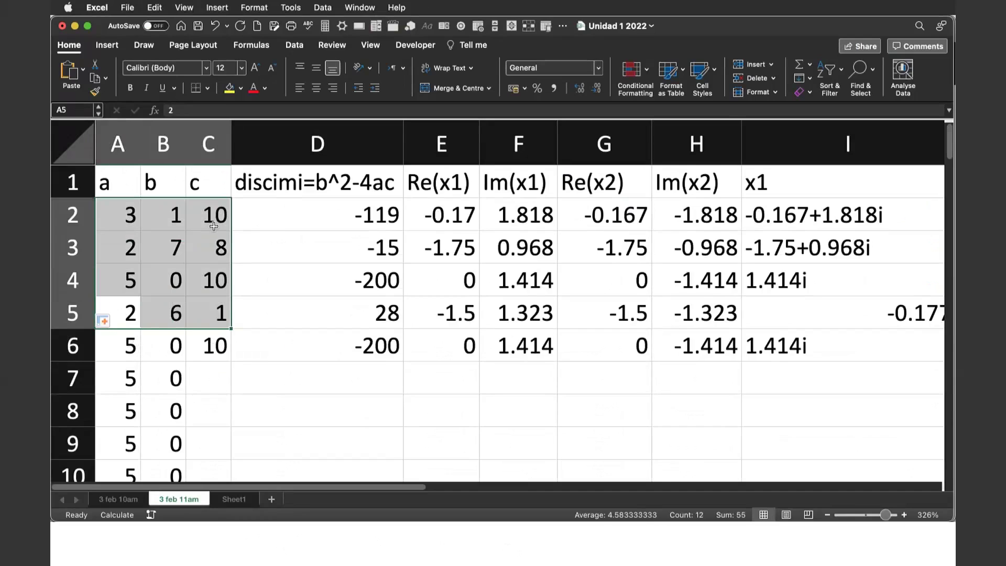
key(Delete)
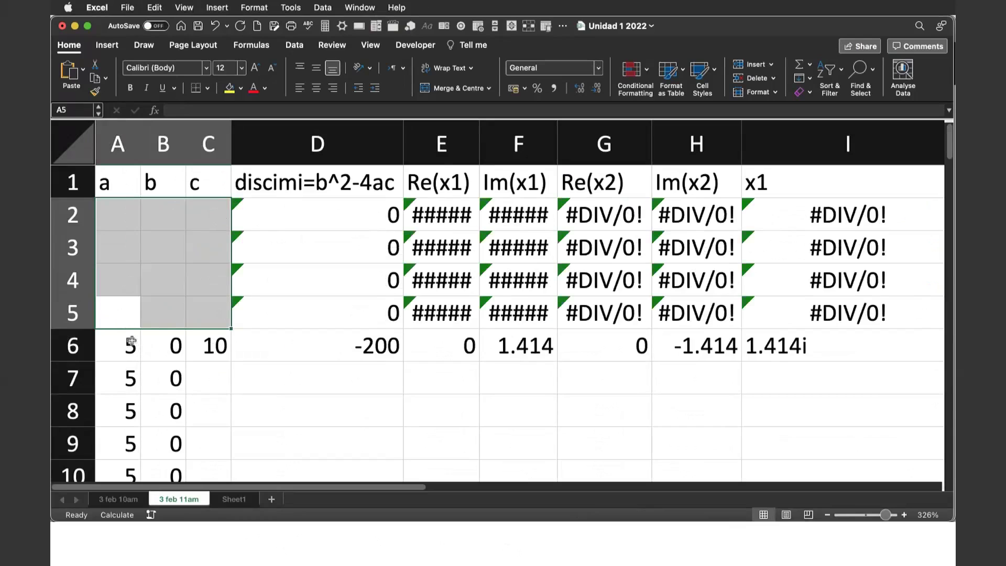
drag(73, 219, 77, 419)
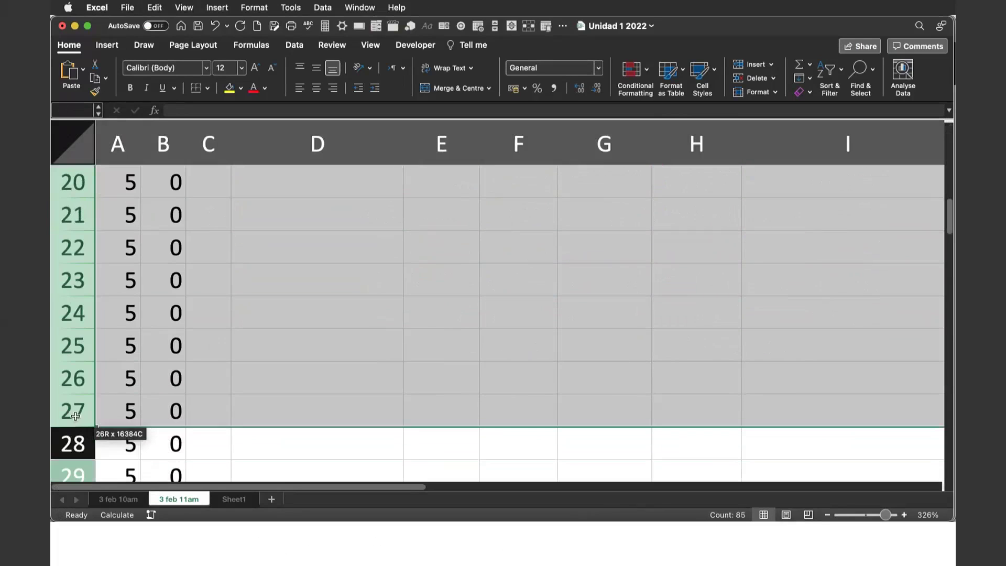
right_click(77, 420)
click(105, 407)
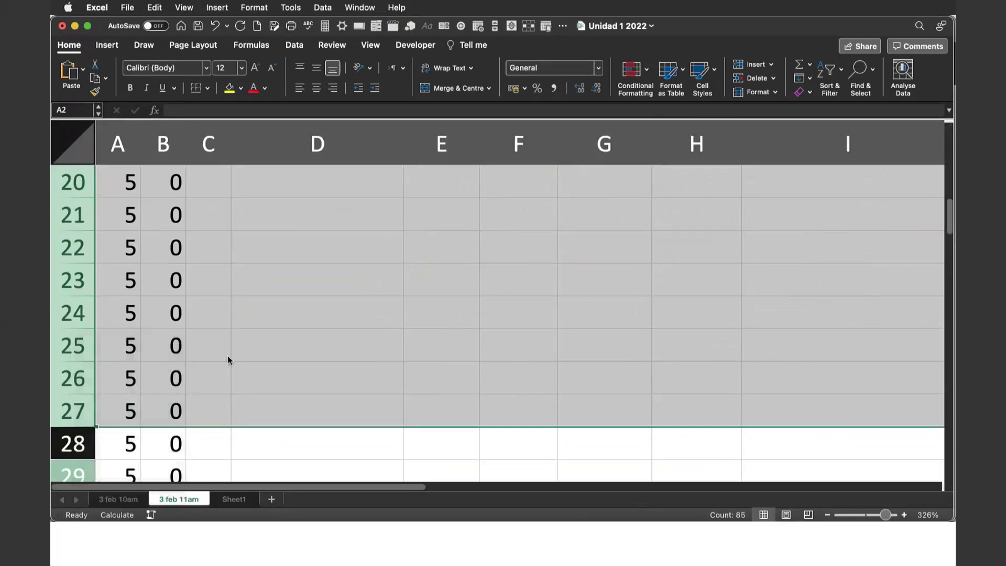
Fill a=5 and b=0 from row 32 up to row 2 in columns A and B.
scroll(228, 360, up, 5)
scroll(228, 360, down, 3)
scroll(228, 360, down, 1)
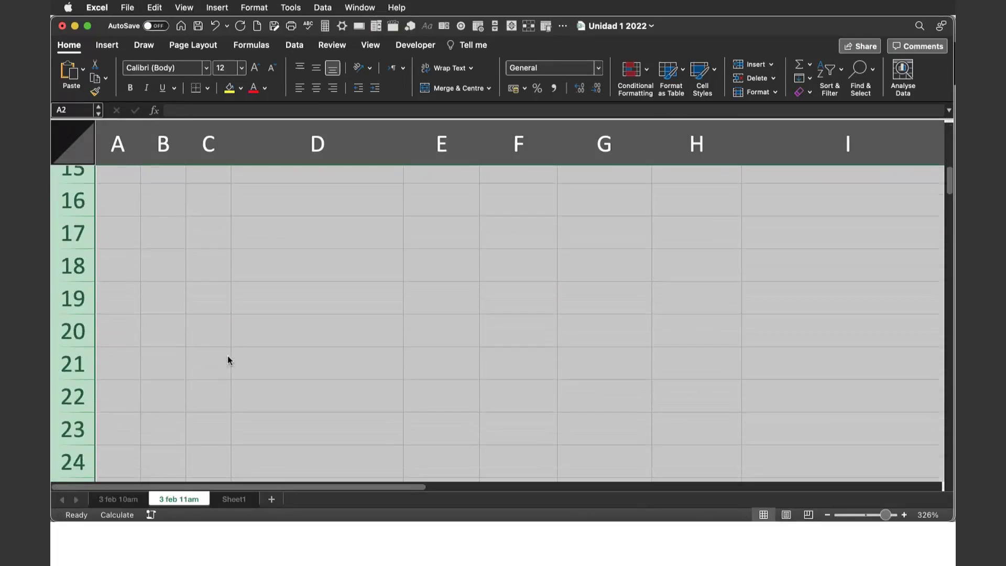
scroll(227, 360, down, 3)
scroll(228, 360, down, 4)
mouse_move(124, 319)
mouse_down()
mouse_move(178, 320)
mouse_move(179, 127)
mouse_up()
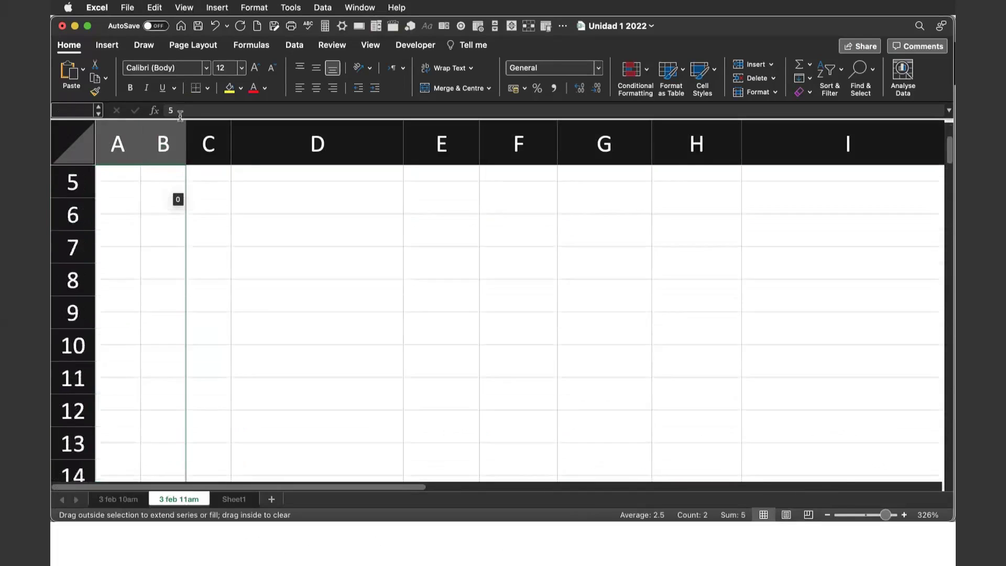
drag(178, 126, 171, 205)
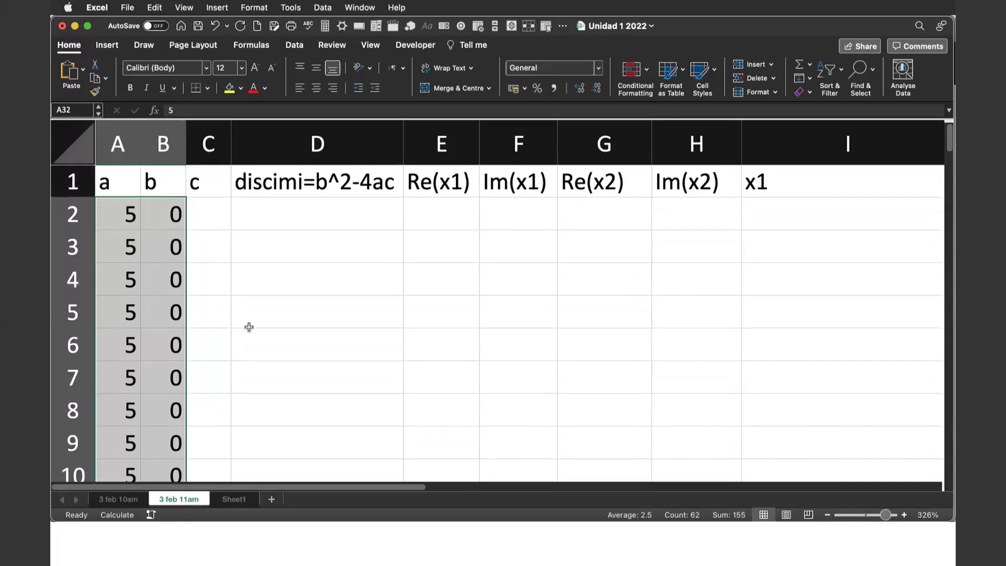
scroll(247, 326, down, 5)
scroll(247, 326, down, 3)
scroll(249, 327, down, 3)
Enter 10.1 in C33 below the 10 and widen column C to show it.
scroll(249, 327, down, 3)
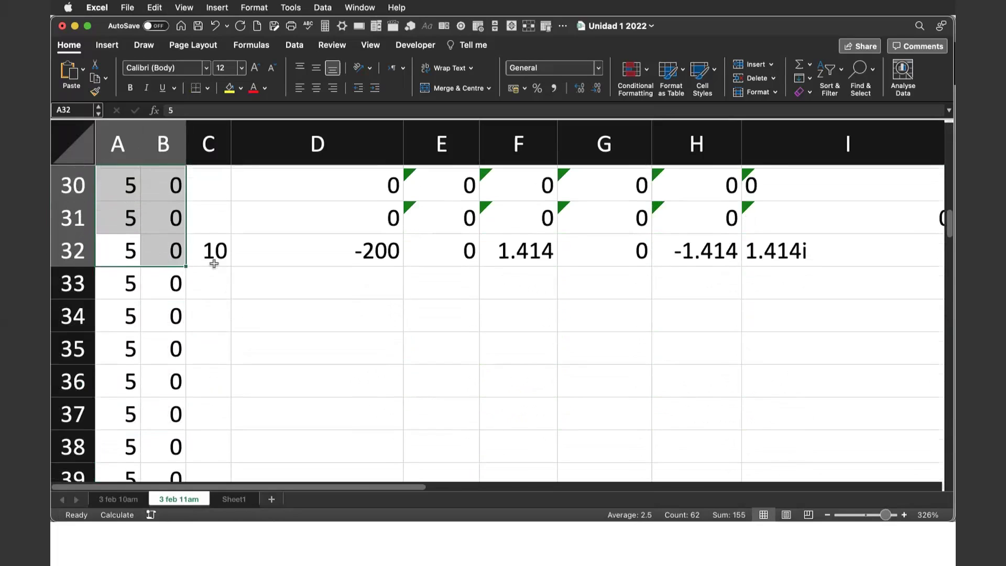
click(209, 269)
double_click(215, 293)
text(10)
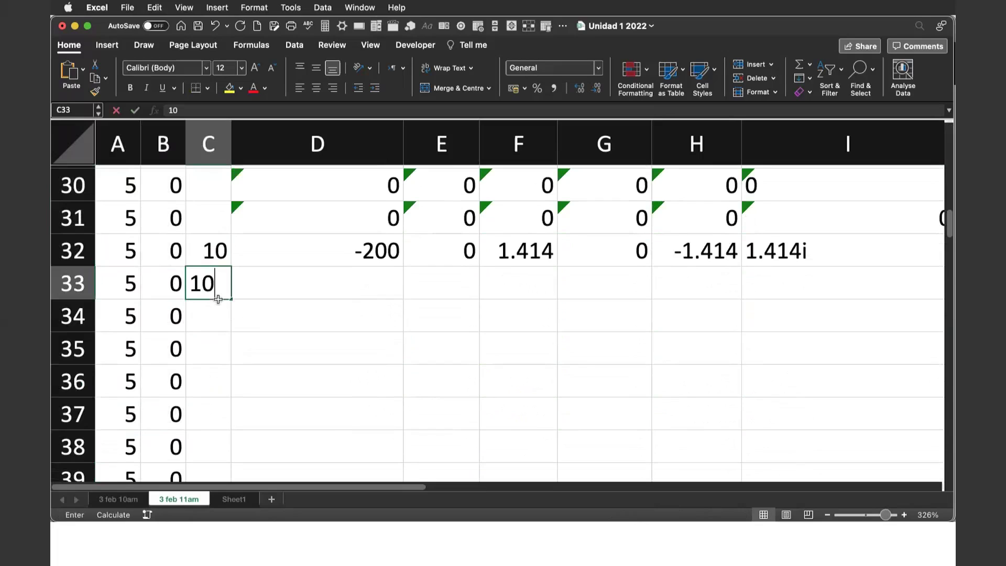
text(.1)
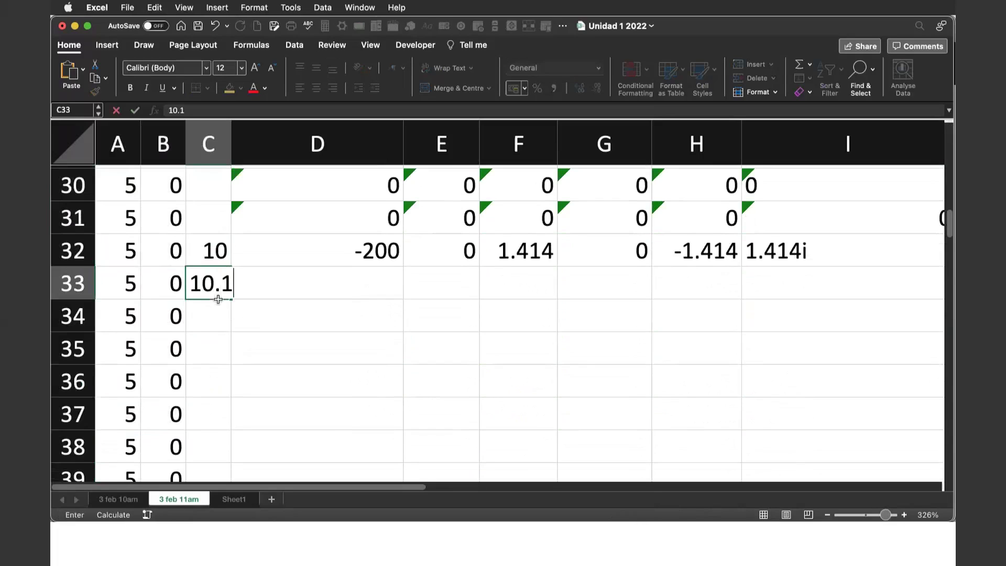
key(Return)
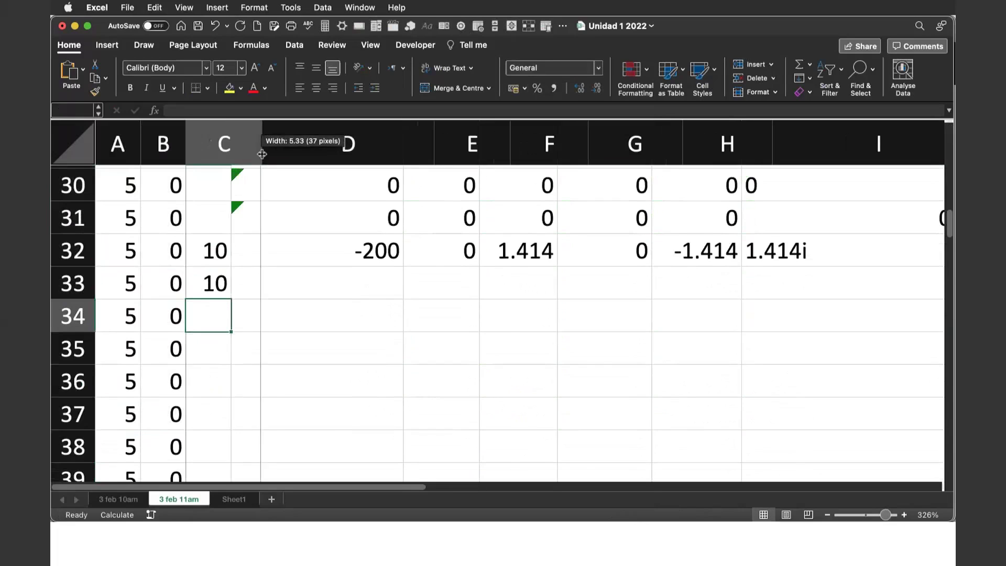
drag(233, 157, 262, 157)
Extend the 10, 10.1 series in column C down to row 99.
drag(248, 253, 265, 561)
click(263, 313)
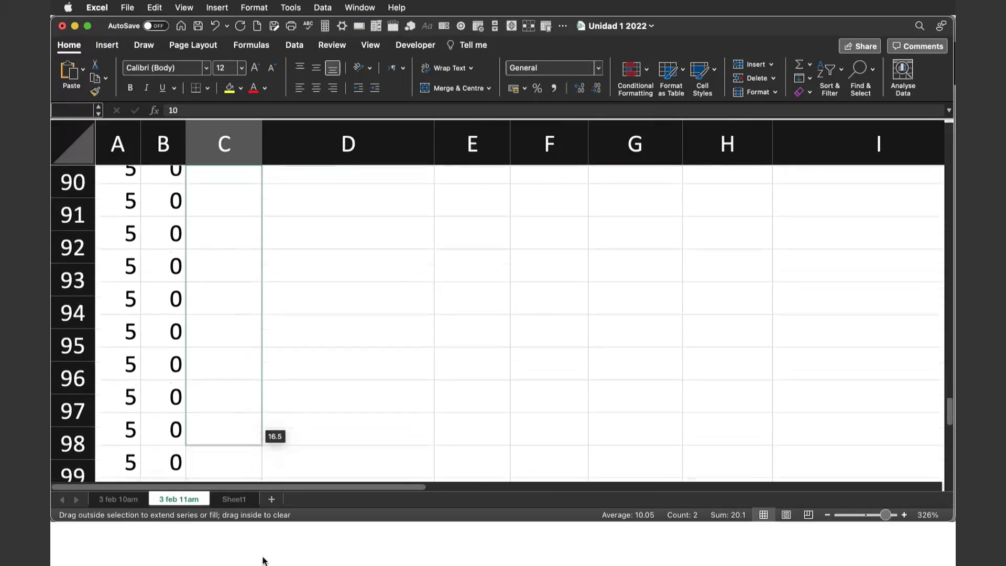
drag(264, 560, 259, 430)
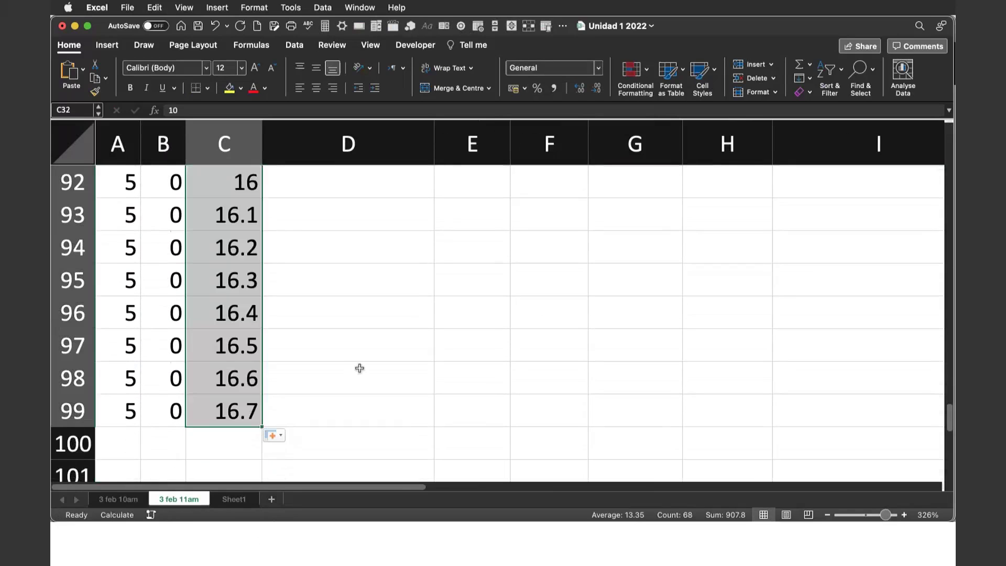
scroll(359, 368, up, 1)
scroll(359, 369, up, 5)
scroll(359, 368, up, 8)
scroll(360, 369, up, 5)
scroll(360, 368, up, 3)
scroll(359, 368, up, 2)
scroll(358, 380, up, 3)
Extend the 0.1-step c series upward so column C starts at 7 in row 2.
click(241, 374)
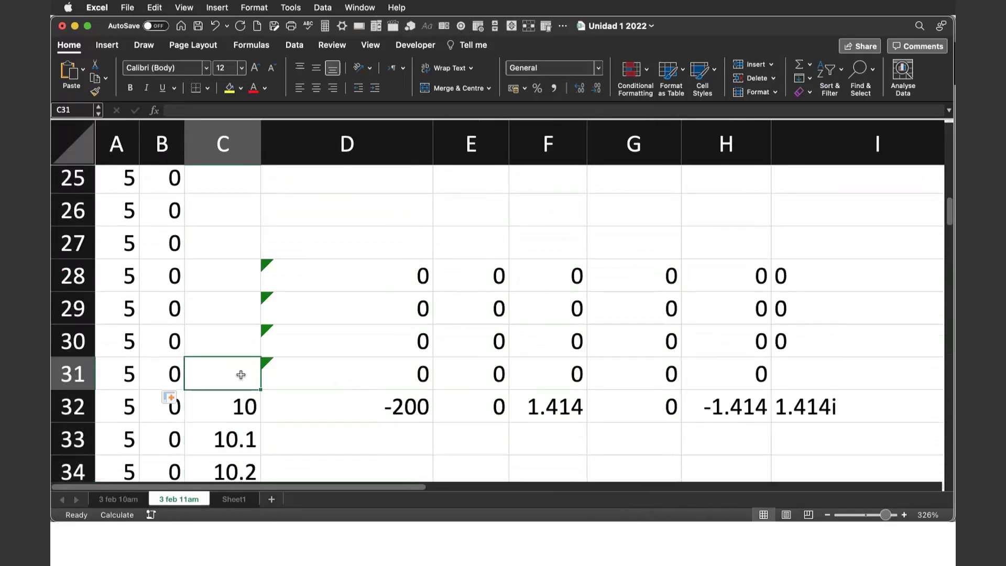
scroll(322, 377, down, 1)
drag(238, 442, 238, 376)
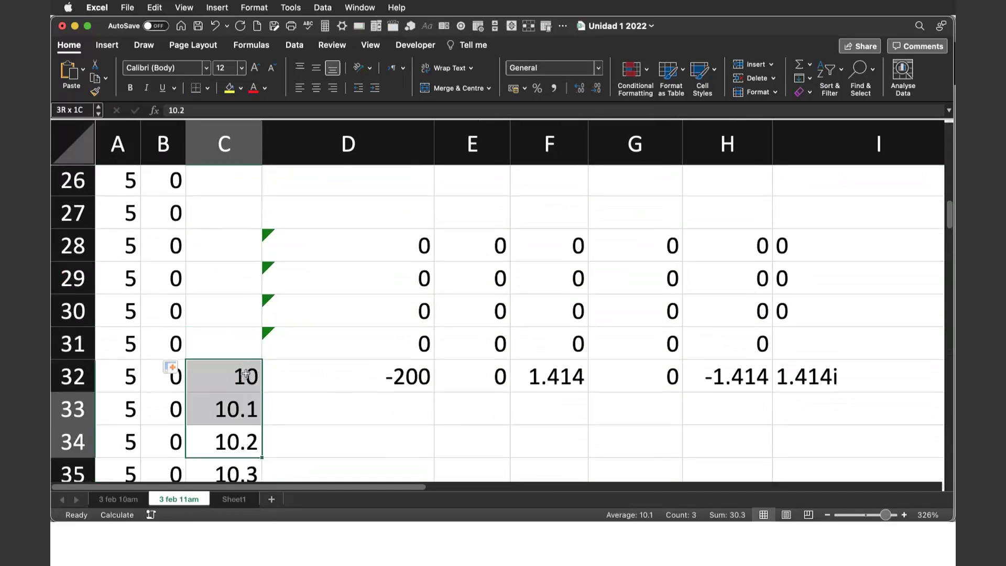
drag(262, 458, 242, 104)
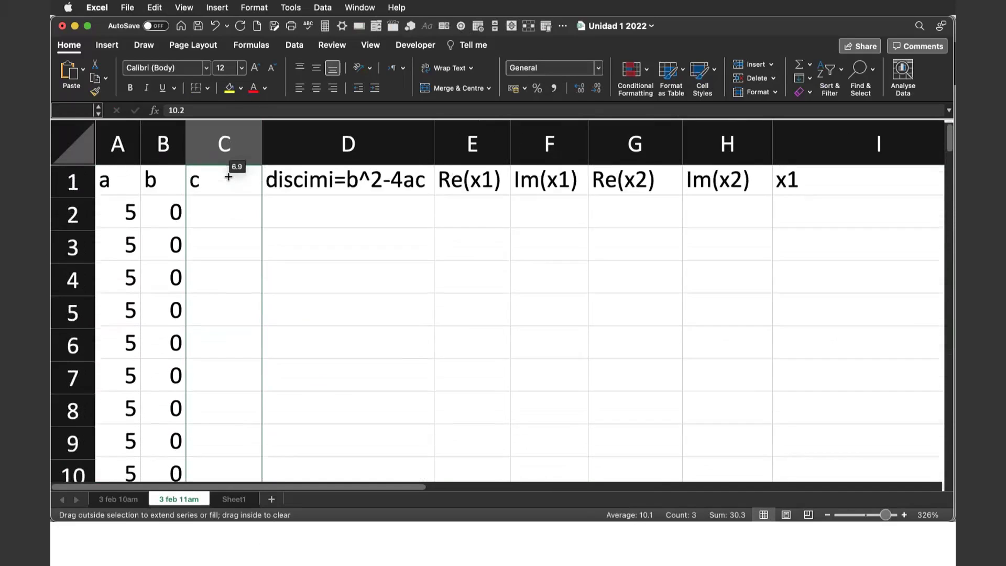
drag(242, 104, 257, 231)
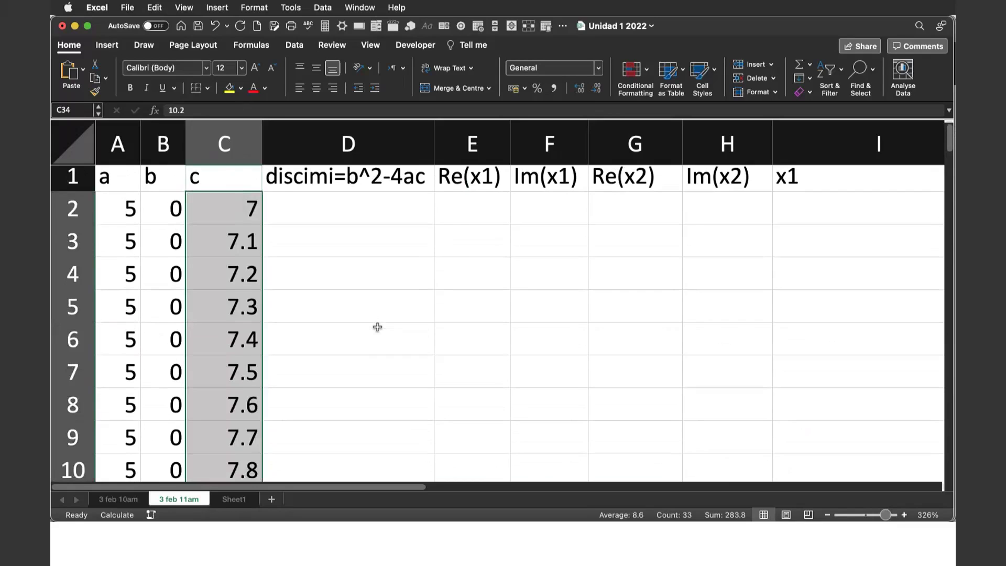
scroll(350, 367, down, 5)
scroll(350, 367, down, 10)
scroll(350, 367, down, 5)
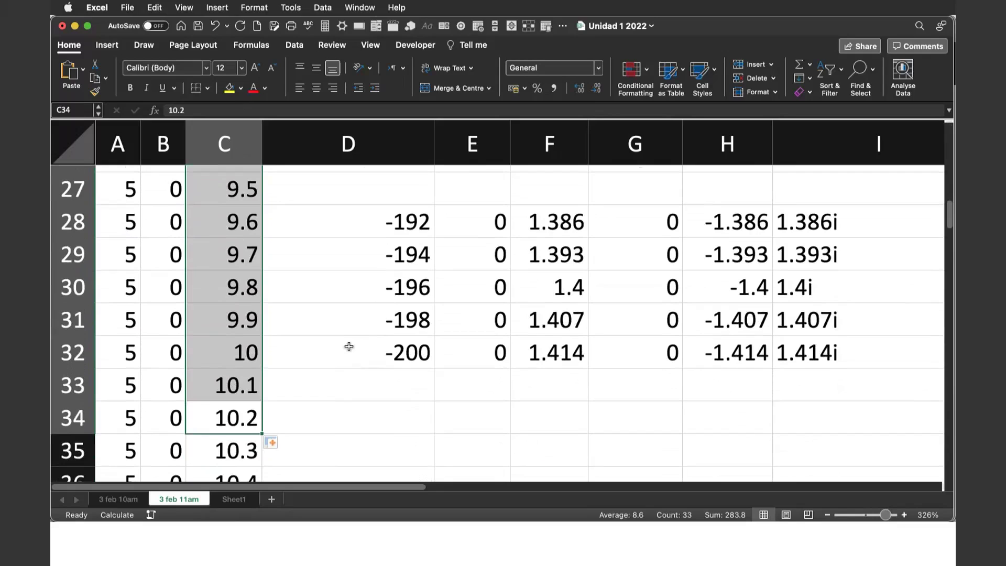
scroll(349, 346, down, 1)
drag(355, 312, 800, 315)
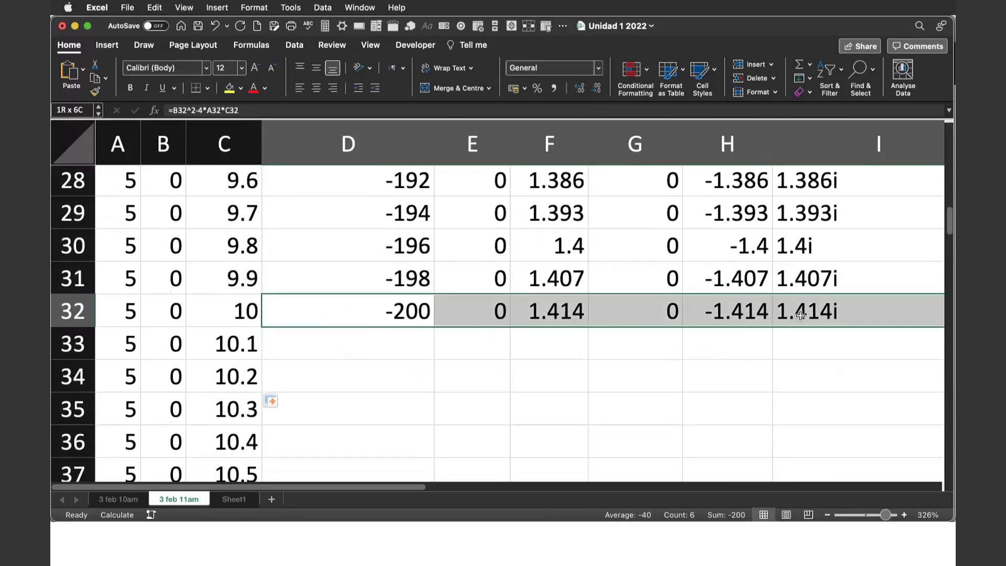
scroll(688, 367, right, 10)
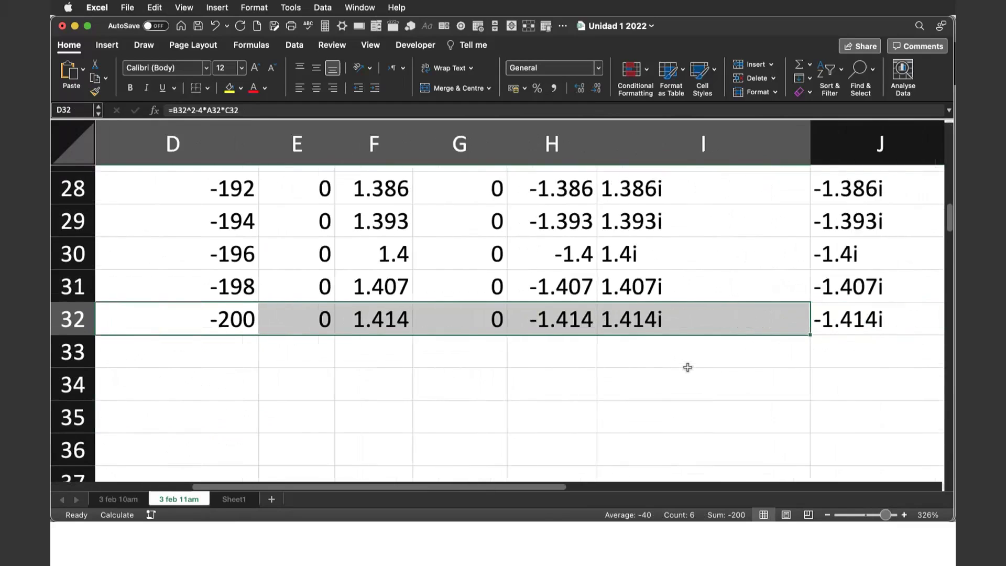
key(shift+Right)
scroll(687, 366, left, 3)
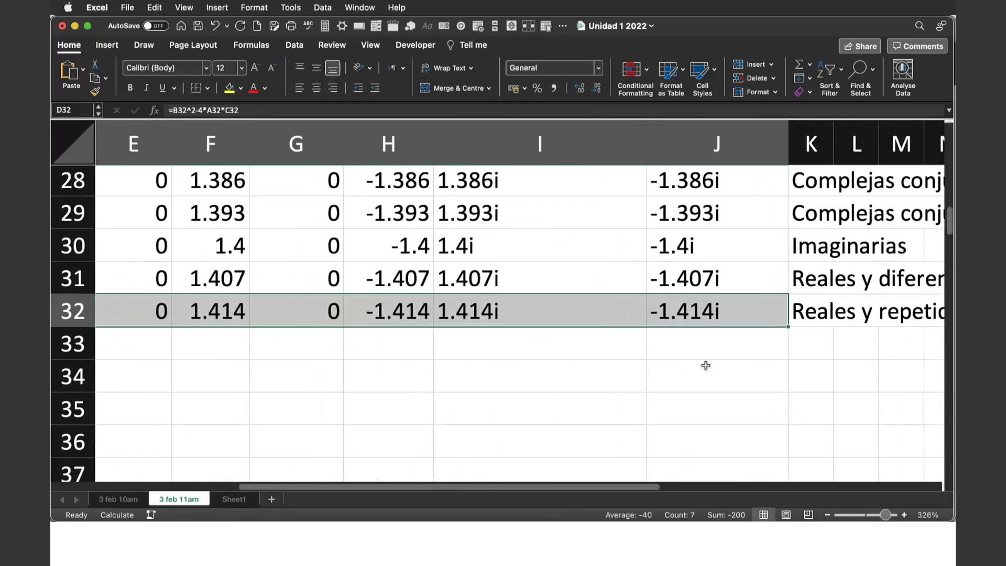
mouse_move(788, 328)
mouse_down()
mouse_move(791, 524)
mouse_move(749, 410)
mouse_up()
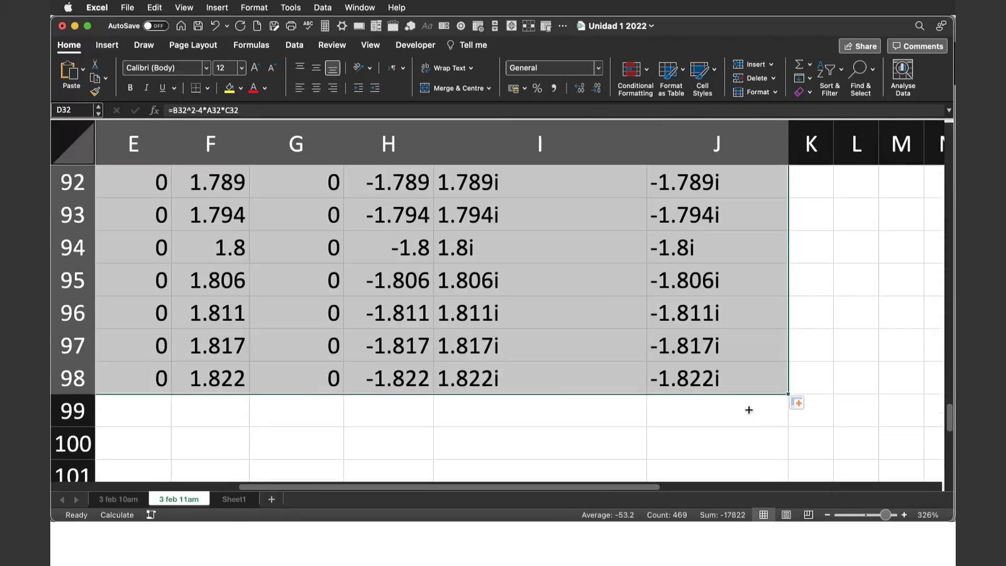
scroll(544, 388, left, 5)
scroll(543, 388, left, 2)
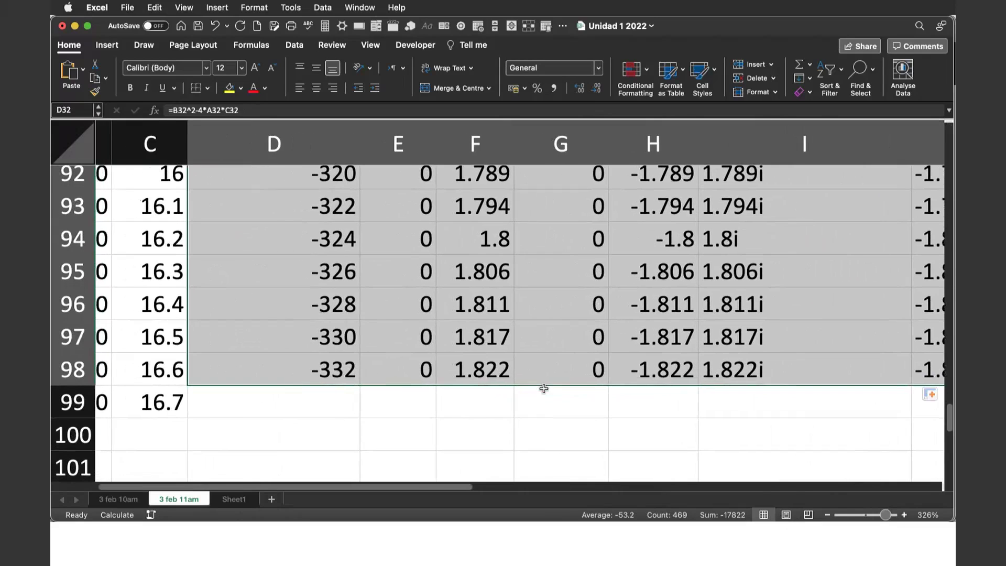
key(ctrl+minus)
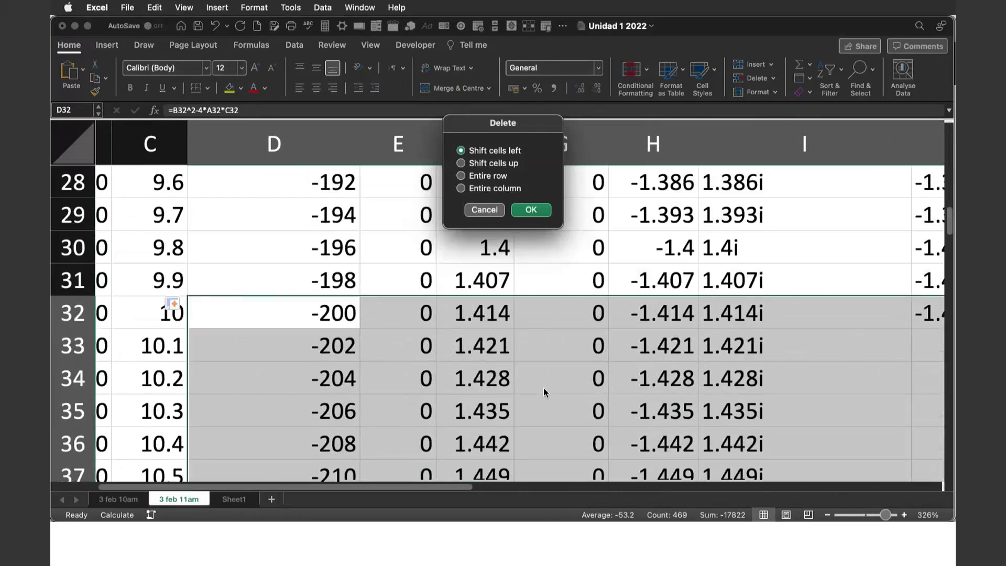
click(485, 210)
scroll(528, 391, down, 3)
key(ctrl+minus)
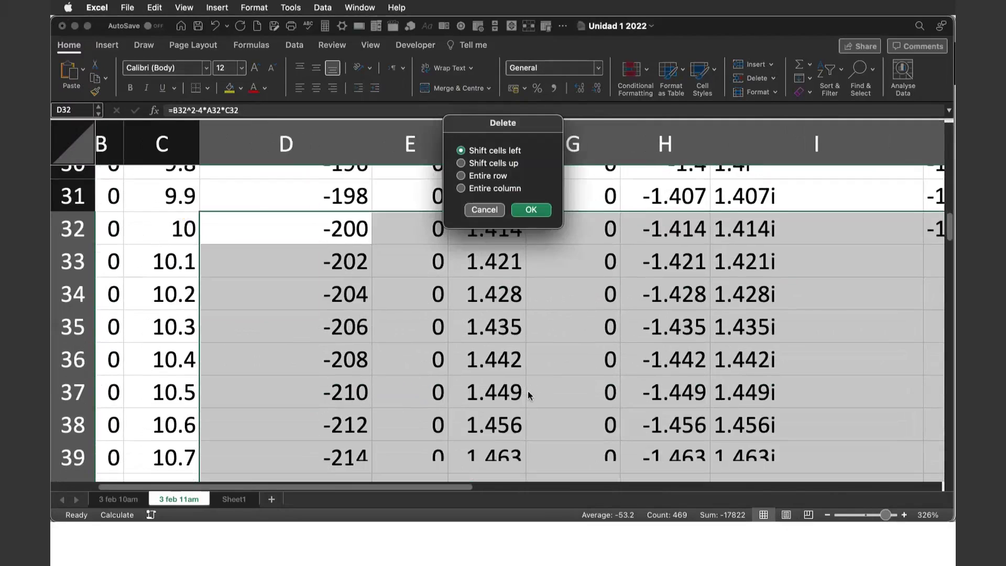
click(500, 209)
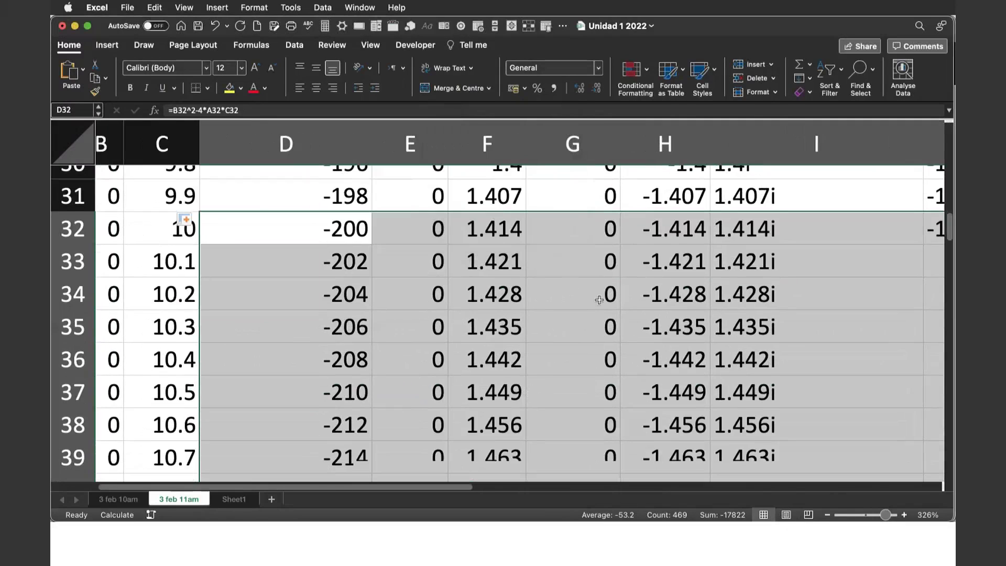
scroll(599, 300, down, 3)
scroll(600, 302, down, 1)
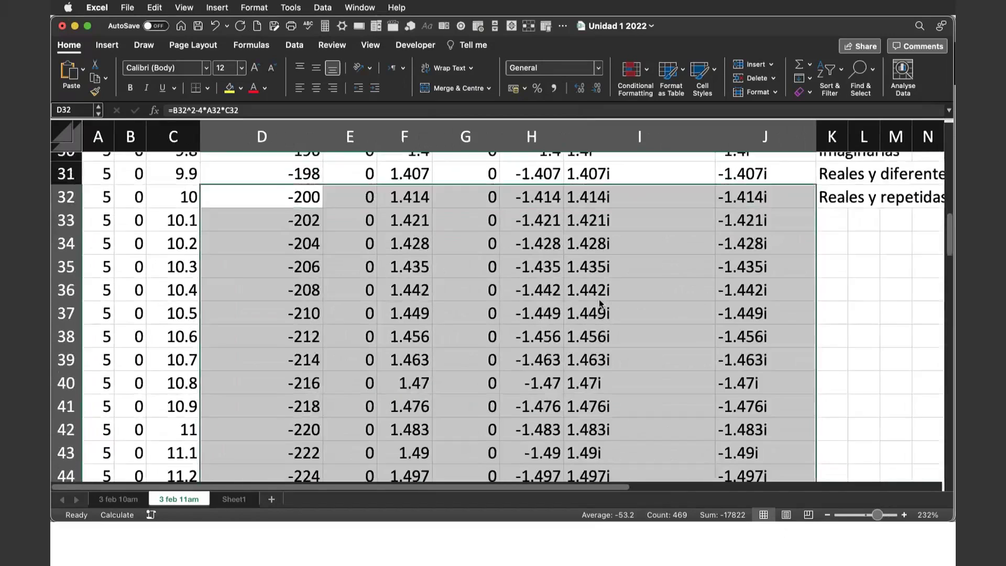
scroll(601, 304, down, 5)
scroll(601, 303, down, 2)
scroll(601, 304, down, 7)
scroll(601, 304, down, 3)
scroll(601, 303, down, 2)
scroll(600, 302, down, 4)
scroll(601, 300, down, 1)
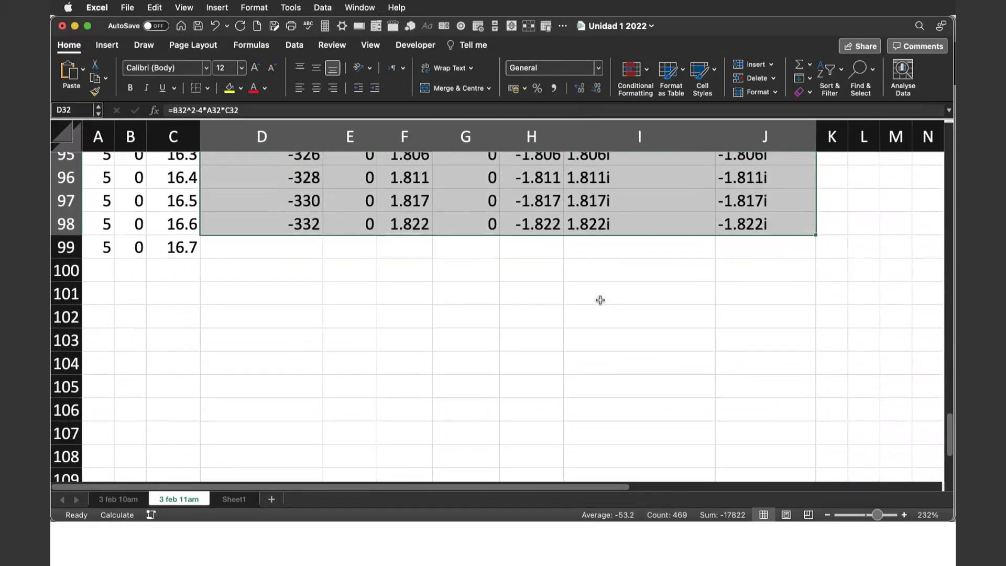
drag(816, 236, 816, 258)
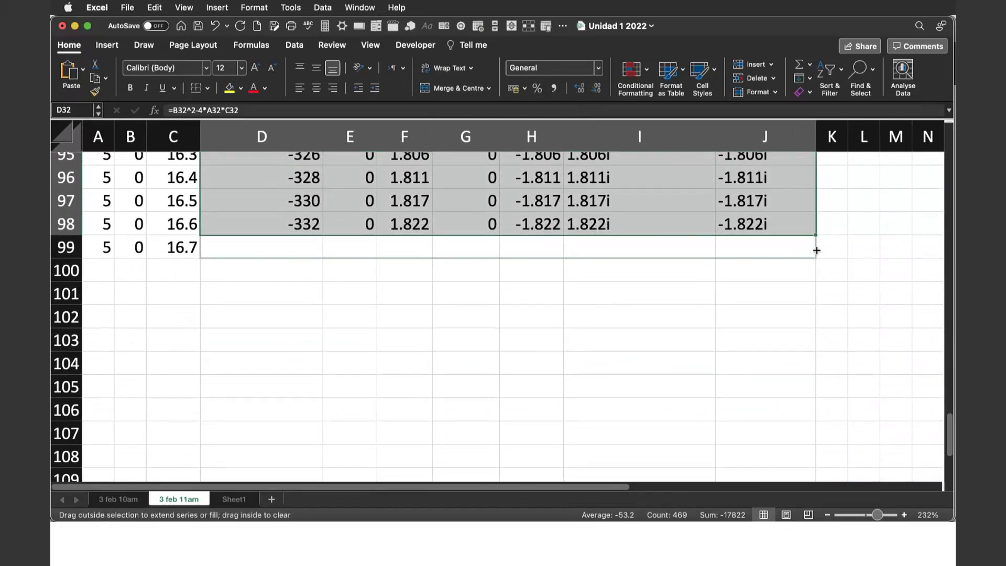
scroll(573, 329, up, 1)
scroll(573, 329, up, 5)
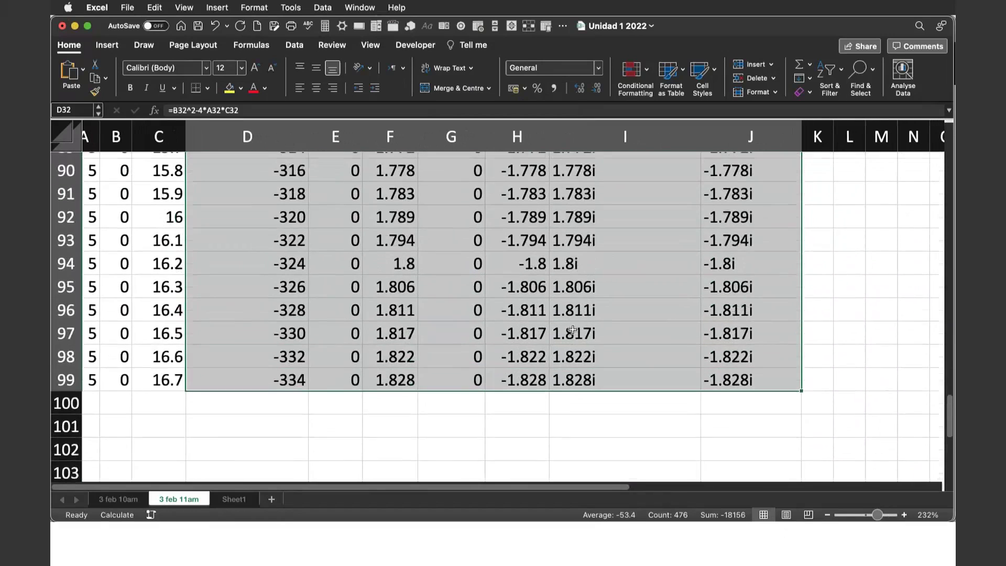
scroll(573, 329, up, 3)
scroll(573, 329, right, 1)
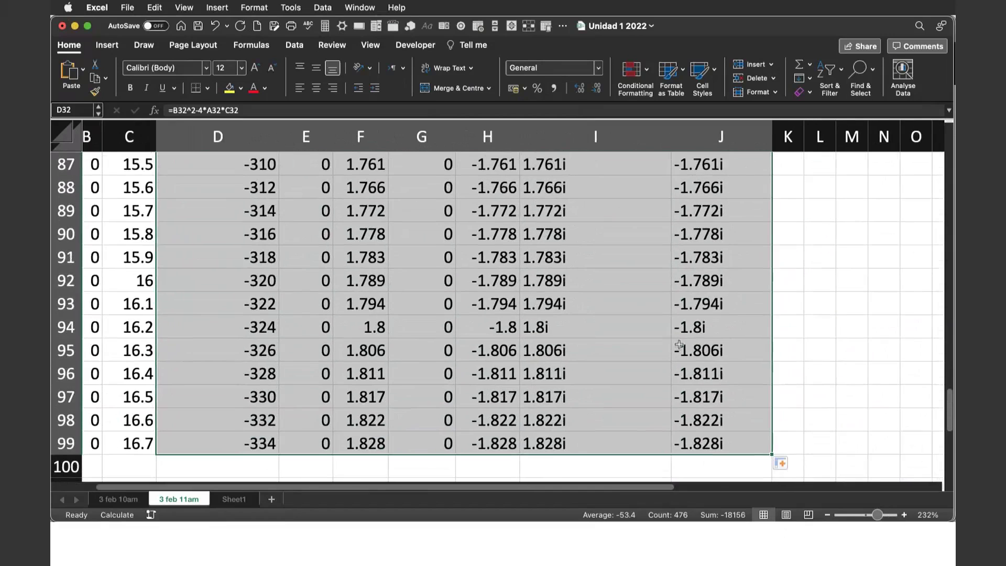
scroll(679, 344, up, 1)
scroll(679, 344, up, 1)
scroll(679, 344, left, 1)
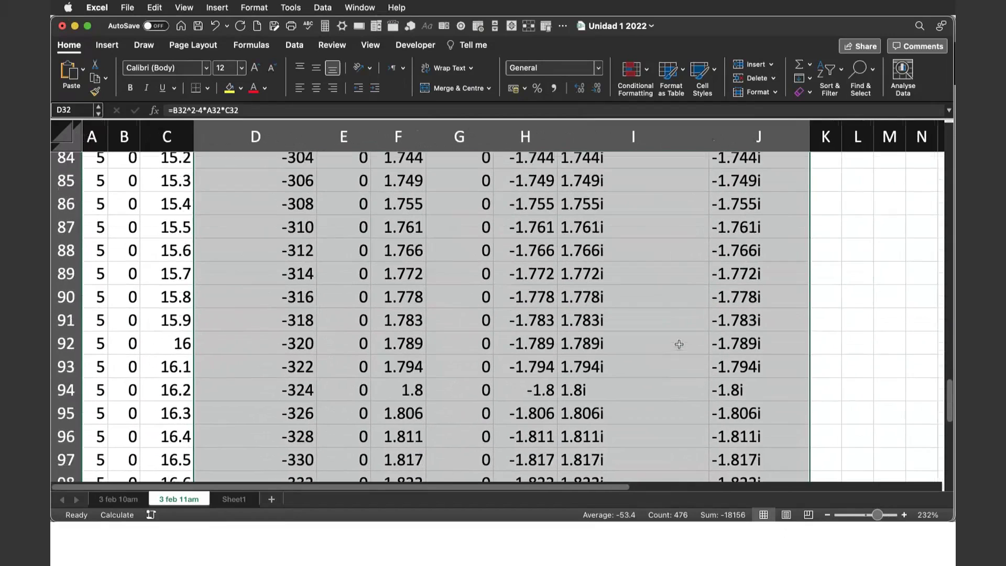
scroll(679, 344, up, 5)
scroll(679, 345, up, 5)
scroll(679, 345, up, 5)
scroll(679, 344, up, 1)
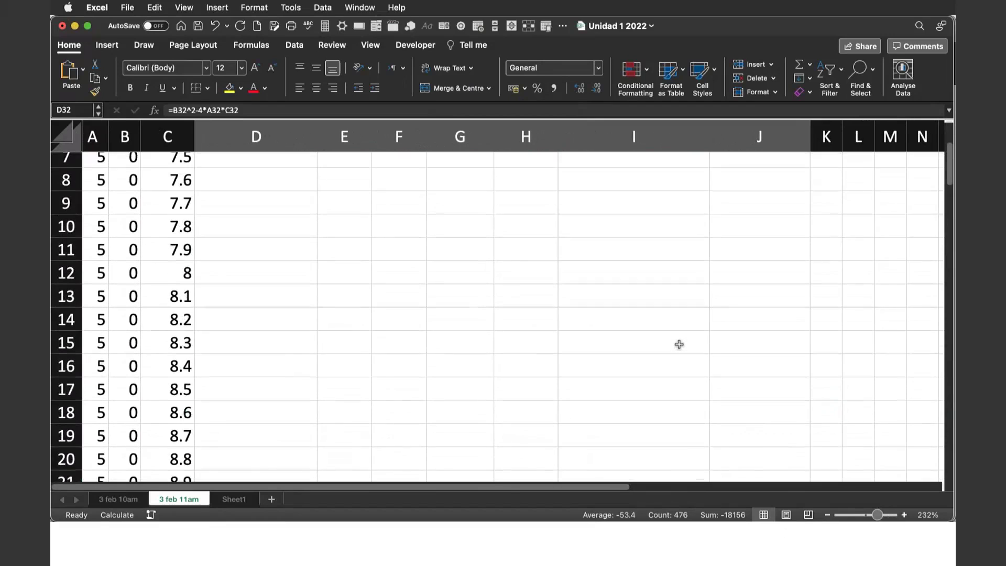
scroll(679, 344, down, 4)
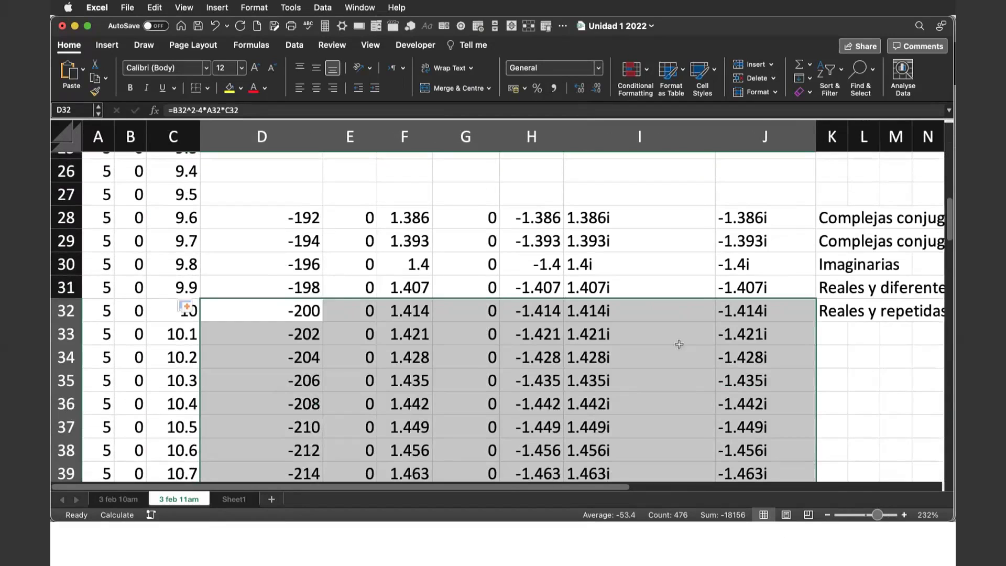
scroll(677, 371, up, 10)
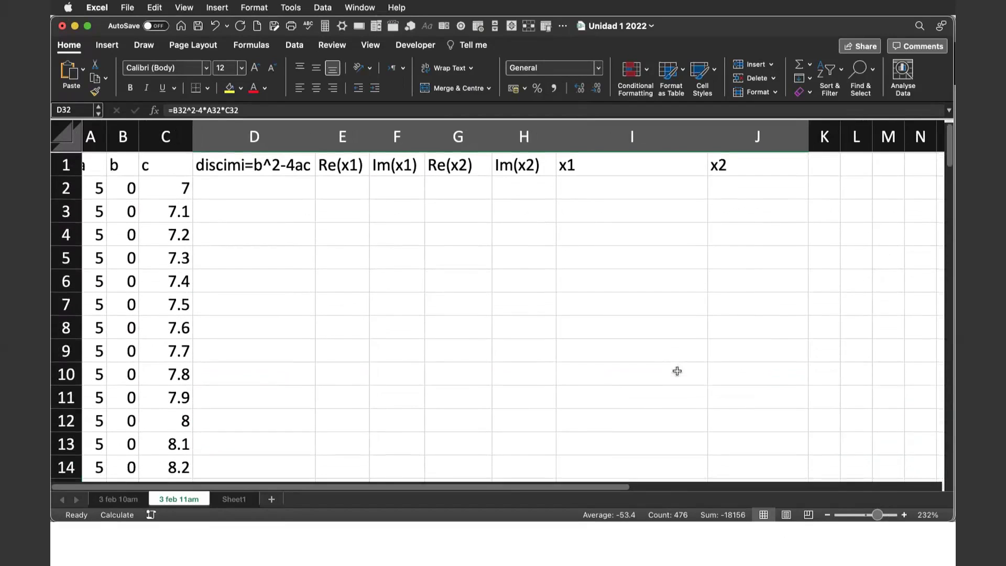
scroll(677, 371, down, 3)
scroll(677, 371, down, 5)
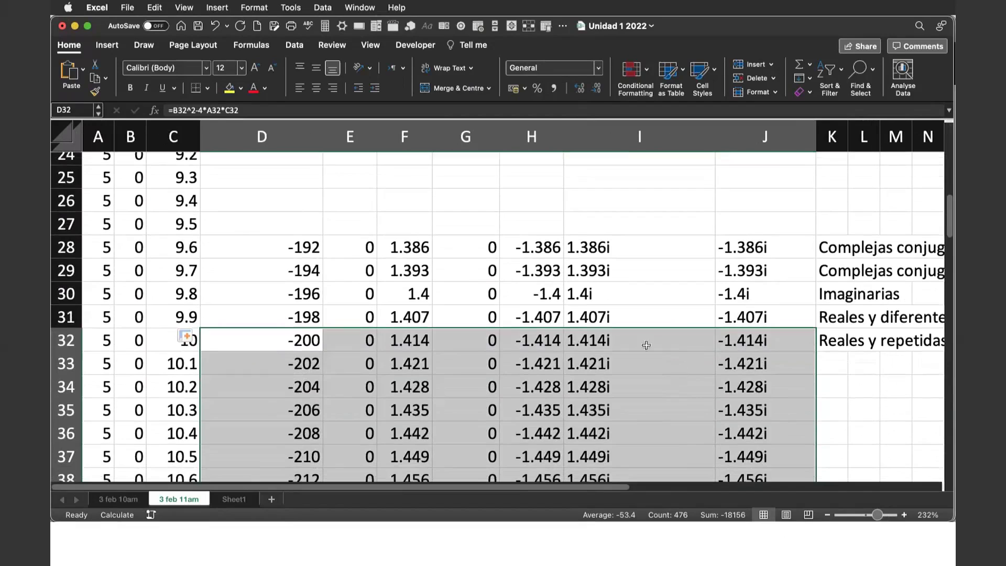
click(590, 317)
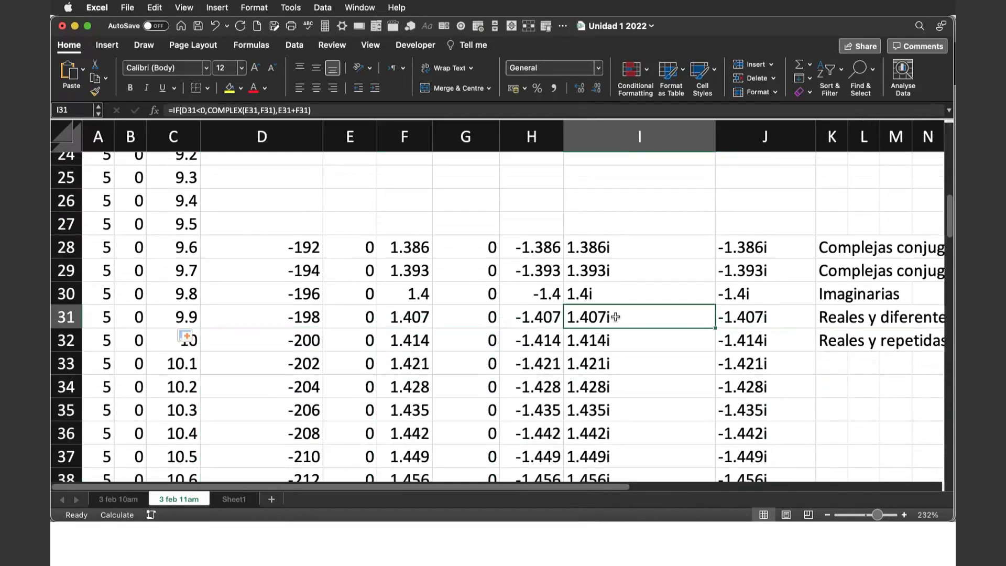
click(741, 319)
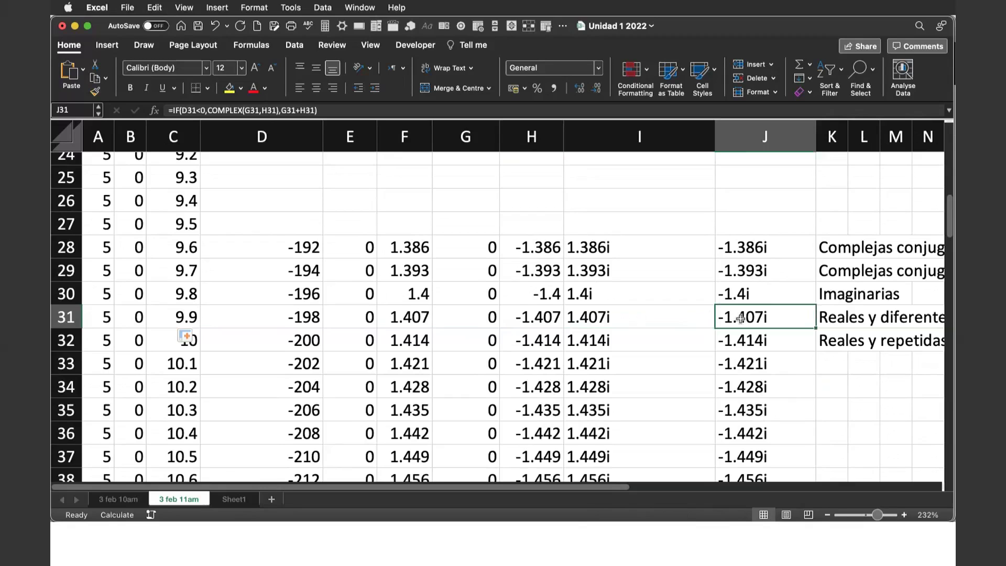
scroll(718, 402, down, 5)
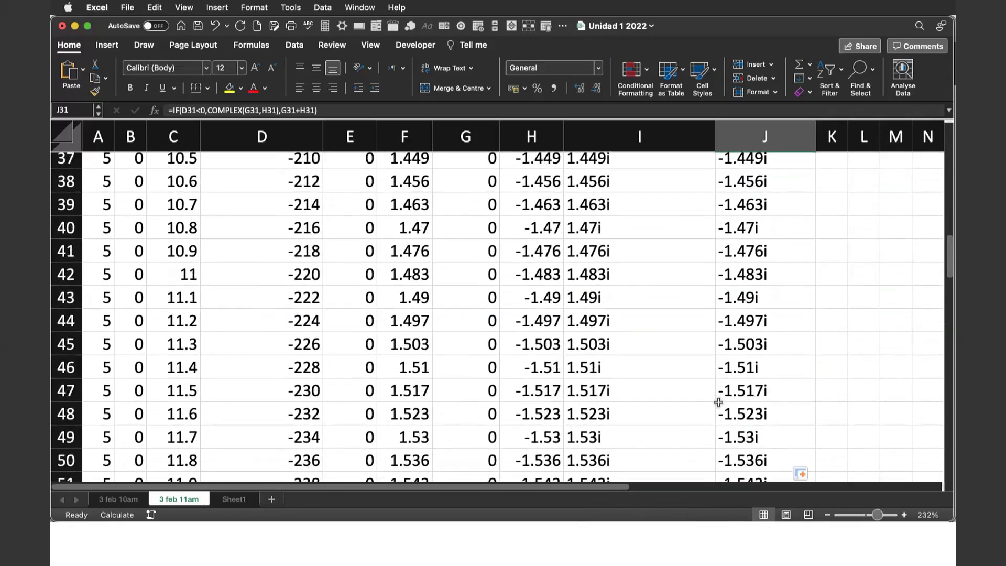
scroll(718, 402, down, 5)
scroll(719, 402, down, 1)
scroll(718, 402, down, 1)
scroll(719, 402, down, 1)
scroll(718, 402, down, 2)
scroll(718, 402, up, 2)
scroll(718, 402, up, 2)
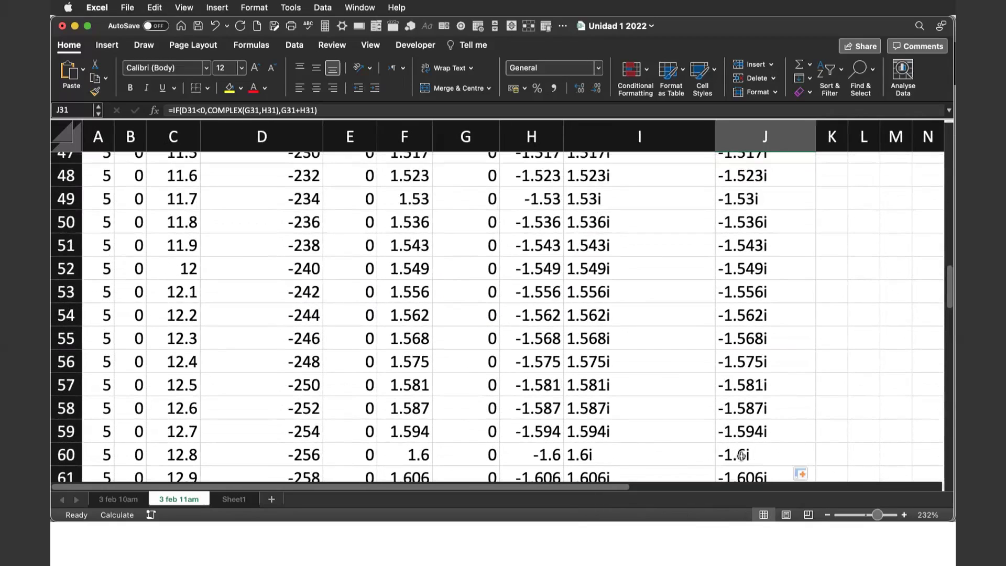
scroll(681, 393, down, 2)
scroll(602, 367, down, 3)
scroll(526, 337, down, 3)
scroll(526, 336, down, 3)
scroll(527, 336, down, 3)
scroll(527, 336, down, 1)
scroll(527, 337, down, 1)
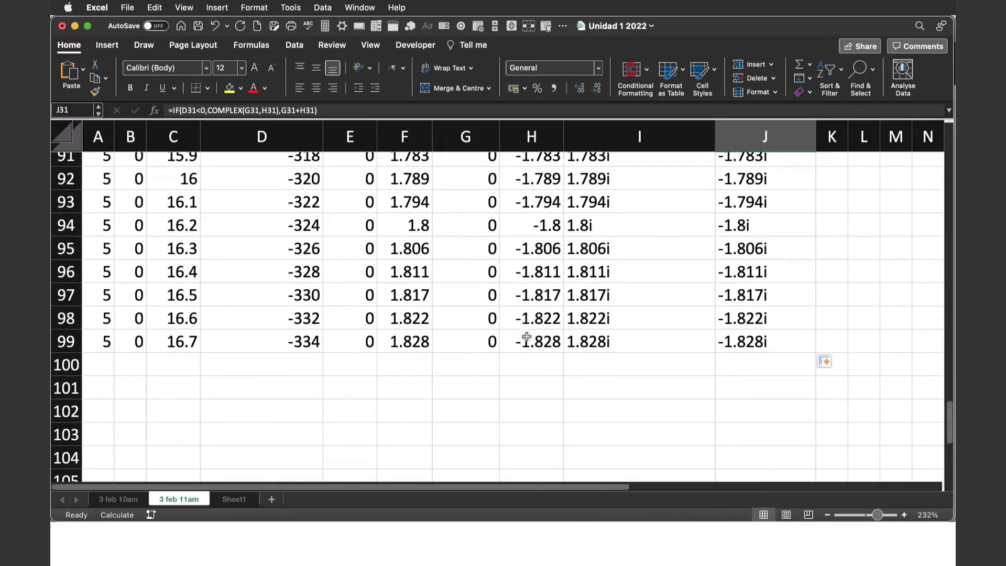
scroll(526, 341, up, 2)
scroll(527, 346, up, 5)
scroll(527, 348, up, 2)
scroll(528, 350, up, 2)
scroll(527, 351, up, 1)
scroll(527, 352, up, 2)
scroll(528, 353, up, 3)
scroll(529, 360, up, 2)
scroll(530, 367, up, 3)
scroll(530, 372, up, 1)
scroll(530, 372, up, 3)
scroll(531, 373, down, 1)
scroll(530, 373, down, 2)
scroll(531, 373, down, 2)
scroll(531, 373, down, 3)
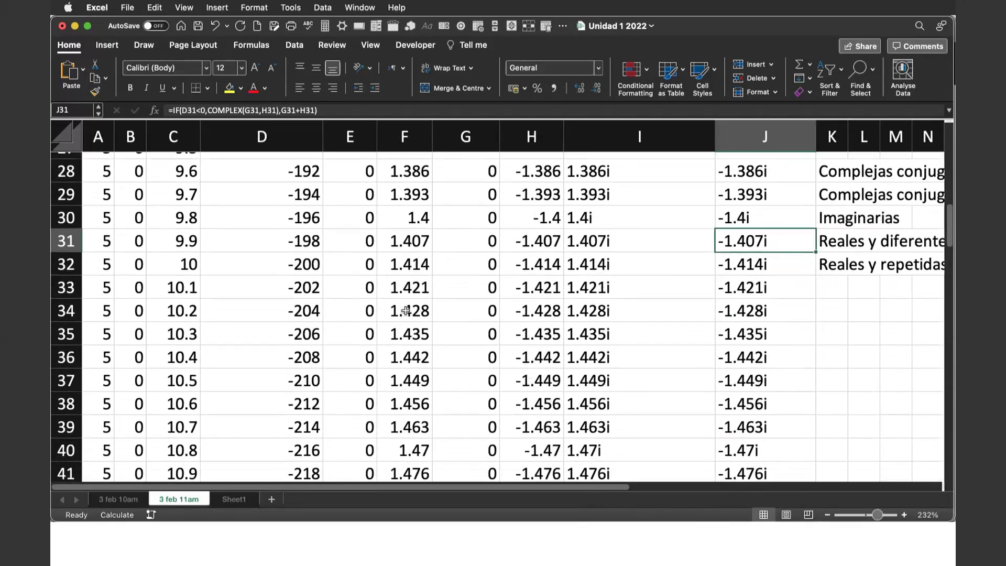
click(142, 264)
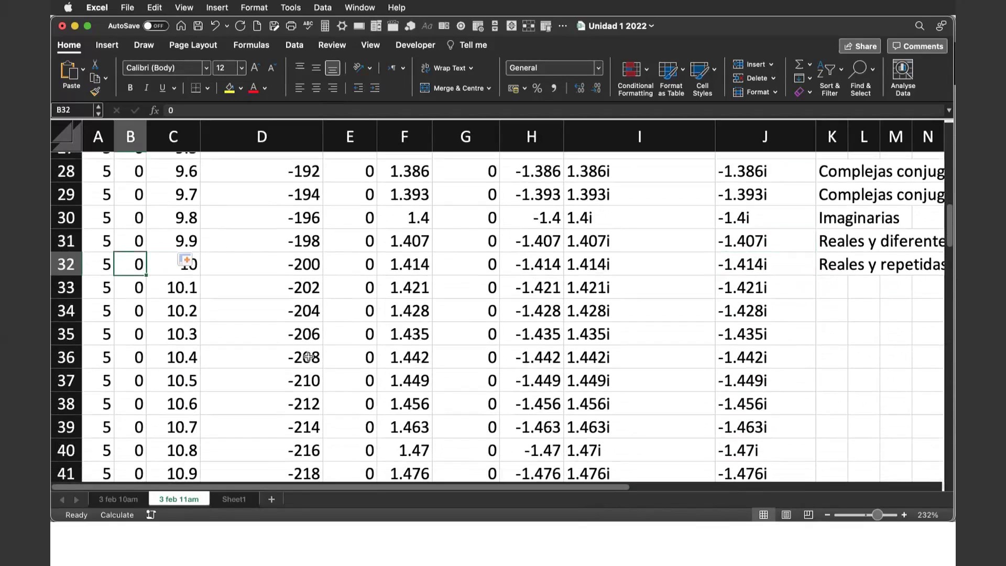
scroll(308, 357, down, 3)
scroll(310, 367, down, 3)
scroll(313, 377, up, 2)
scroll(316, 391, up, 5)
scroll(316, 398, up, 3)
scroll(317, 407, up, 3)
scroll(316, 406, up, 3)
scroll(317, 417, up, 3)
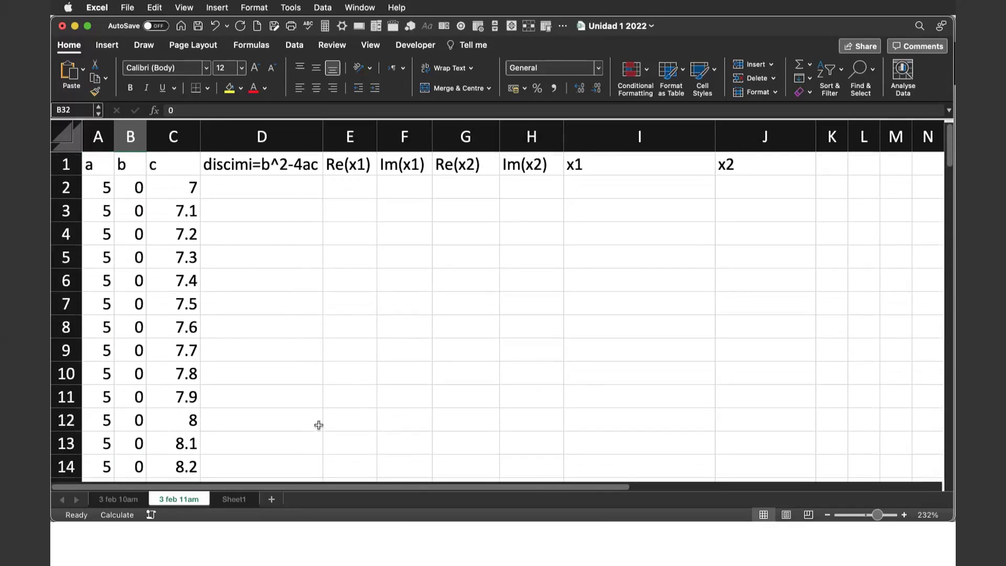
Fill column B with b=1 from row 2 down to row 99.
click(138, 187)
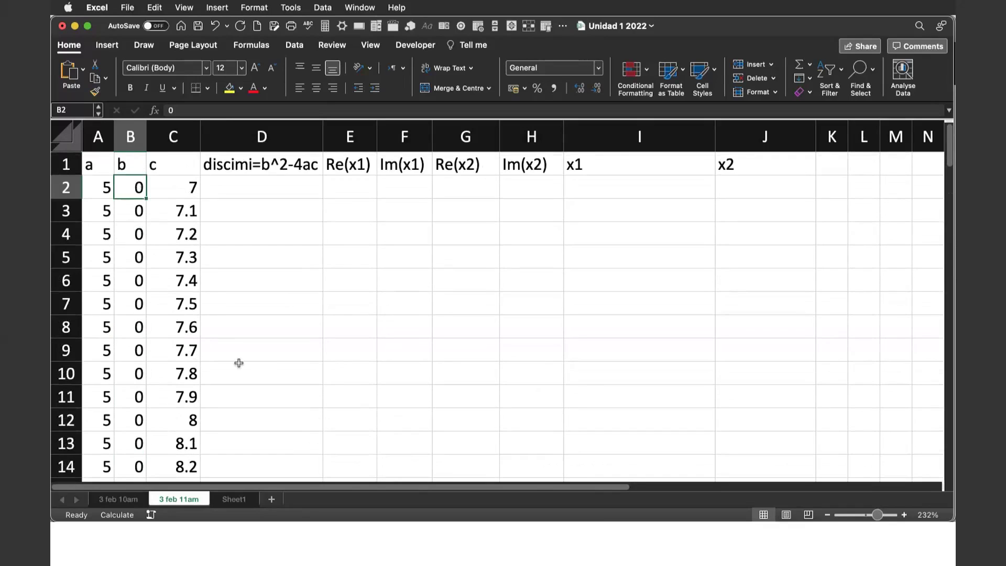
text(1)
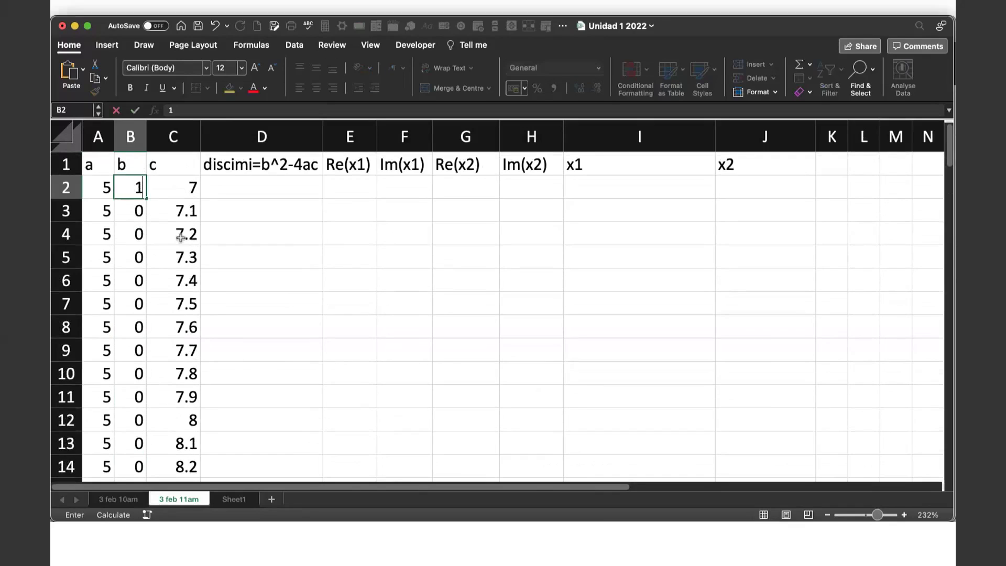
click(147, 203)
shift+click(173, 443)
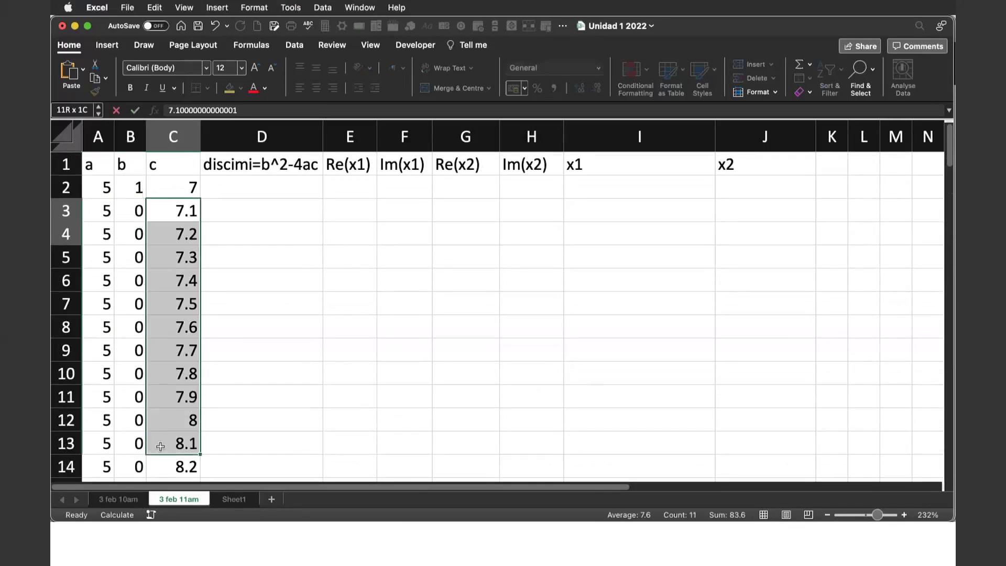
click(132, 187)
double_click(132, 188)
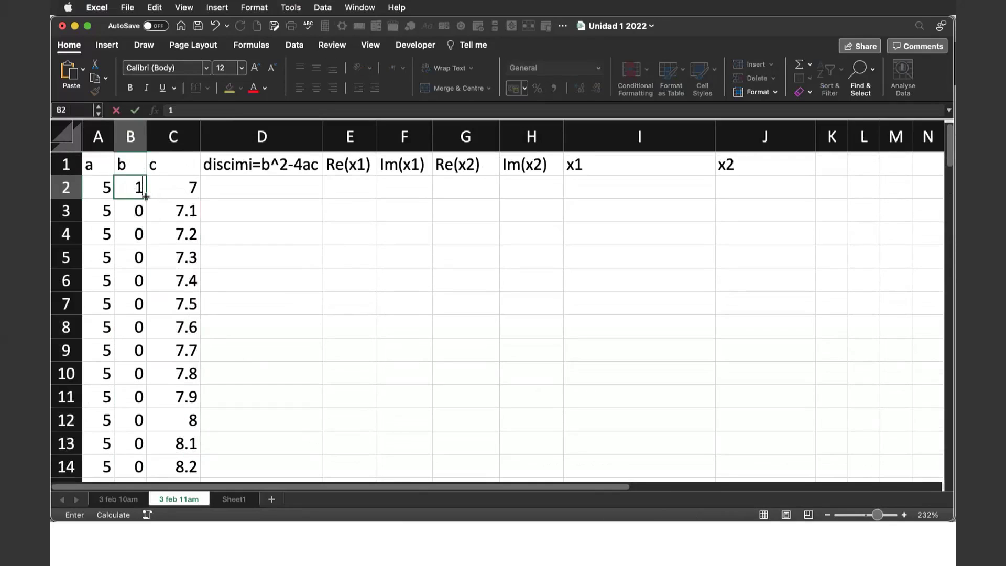
drag(147, 203, 155, 563)
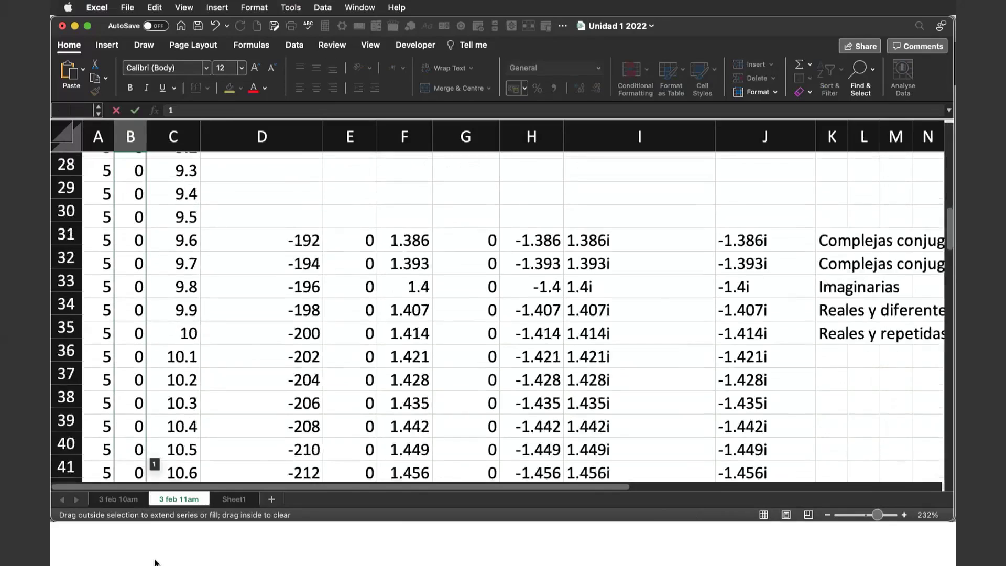
drag(155, 563, 140, 430)
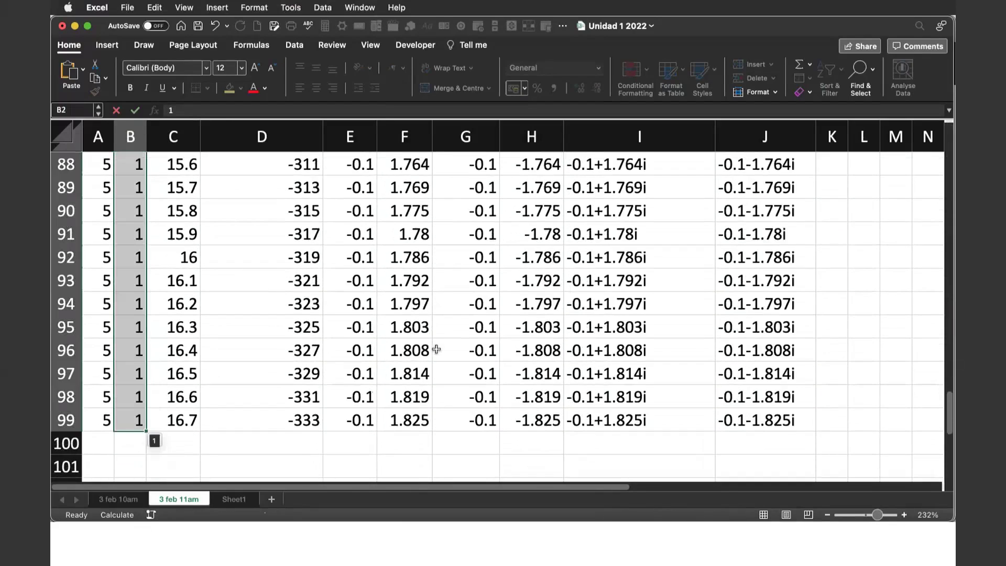
scroll(594, 327, up, 2)
scroll(594, 327, up, 7)
scroll(594, 327, up, 4)
scroll(593, 327, up, 6)
scroll(594, 327, up, 4)
scroll(594, 327, up, 2)
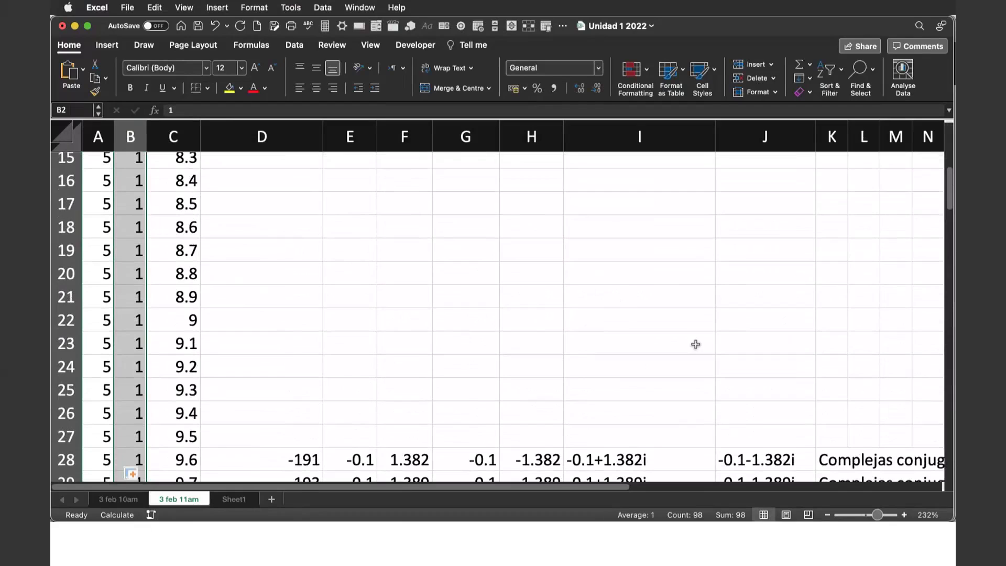
Copy row 28's D:J discriminant and root formulas up into rows 2–27, then clear B2.
drag(270, 459, 719, 457)
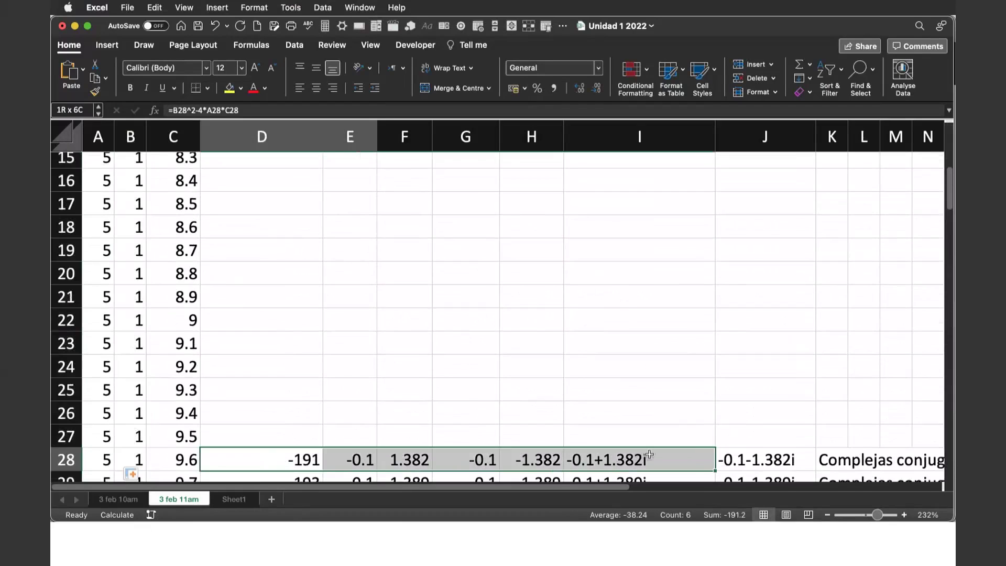
drag(818, 471, 794, 32)
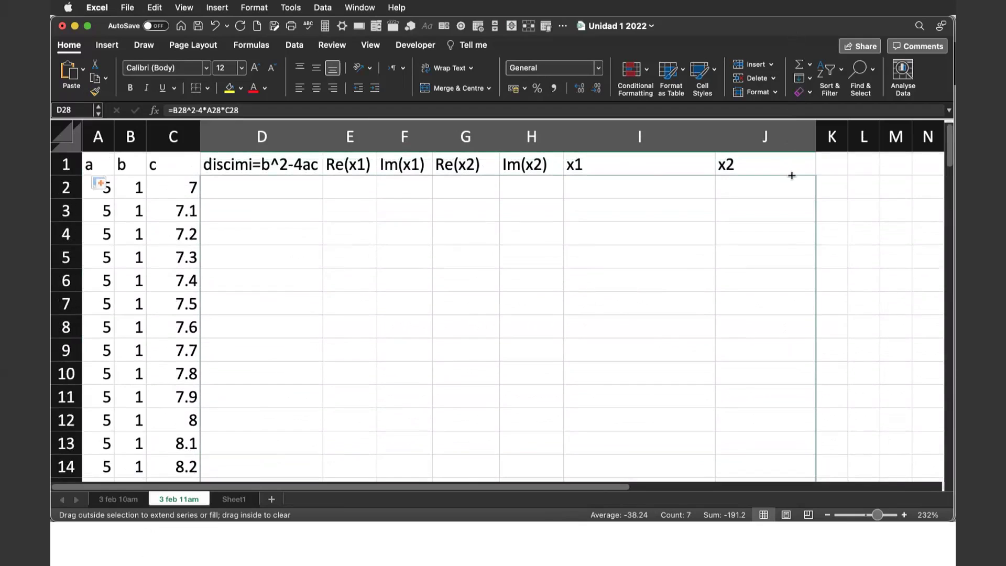
drag(793, 161, 793, 178)
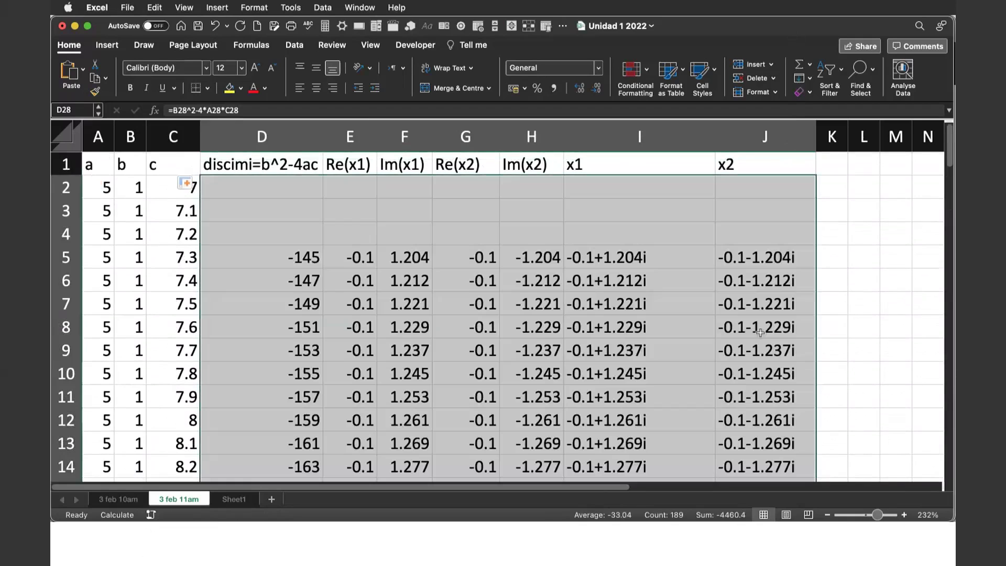
click(136, 189)
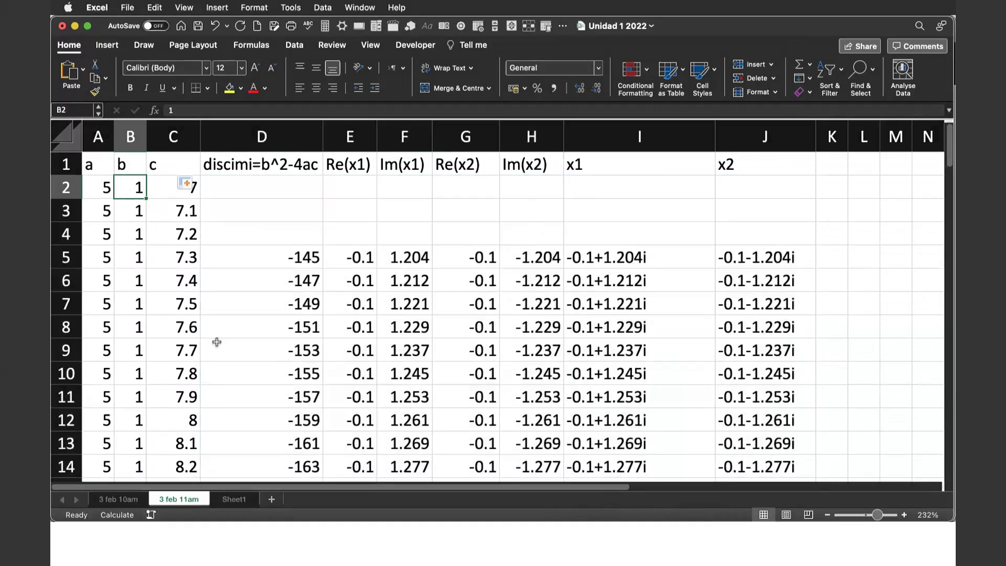
key(Delete)
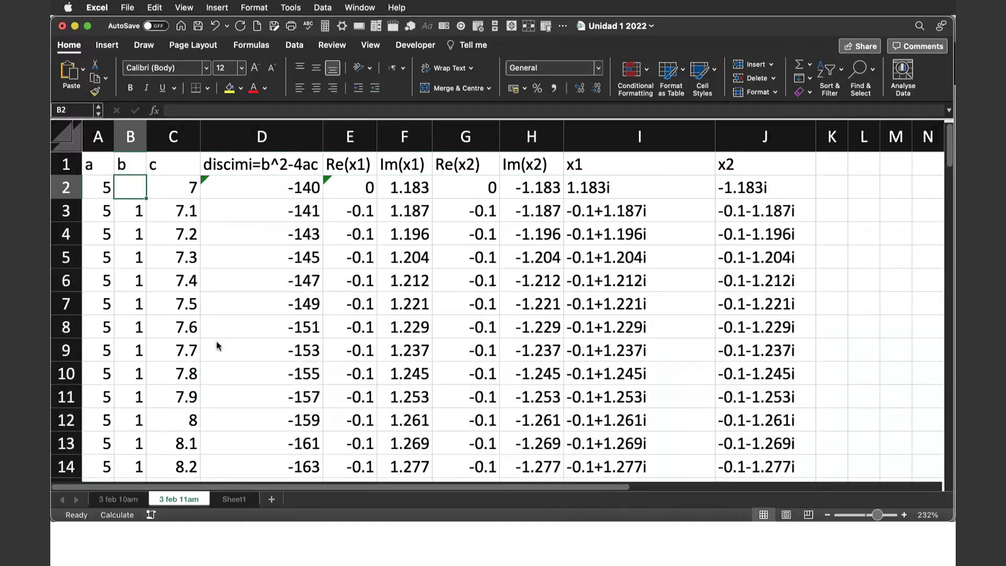
Set b=10 in B2 and fill it down column B to row 99.
text(10)
click(240, 325)
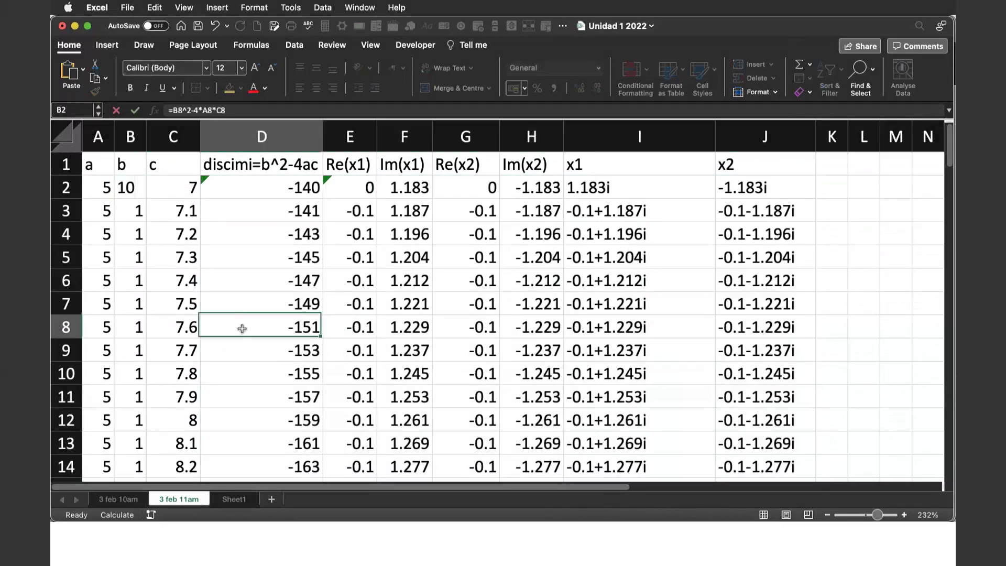
click(143, 194)
drag(147, 200, 148, 475)
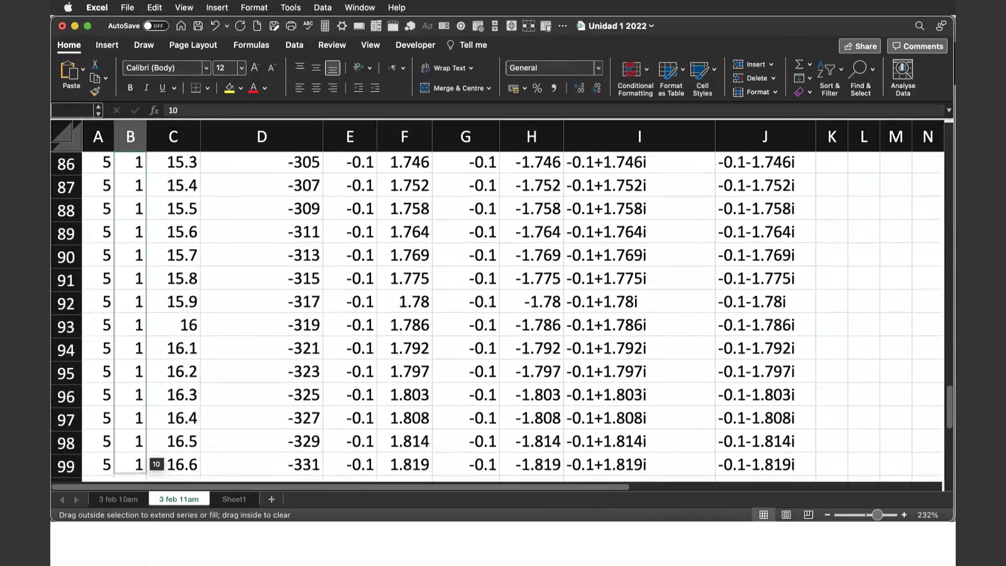
drag(148, 474, 140, 336)
scroll(425, 370, up, 3)
scroll(686, 348, up, 1)
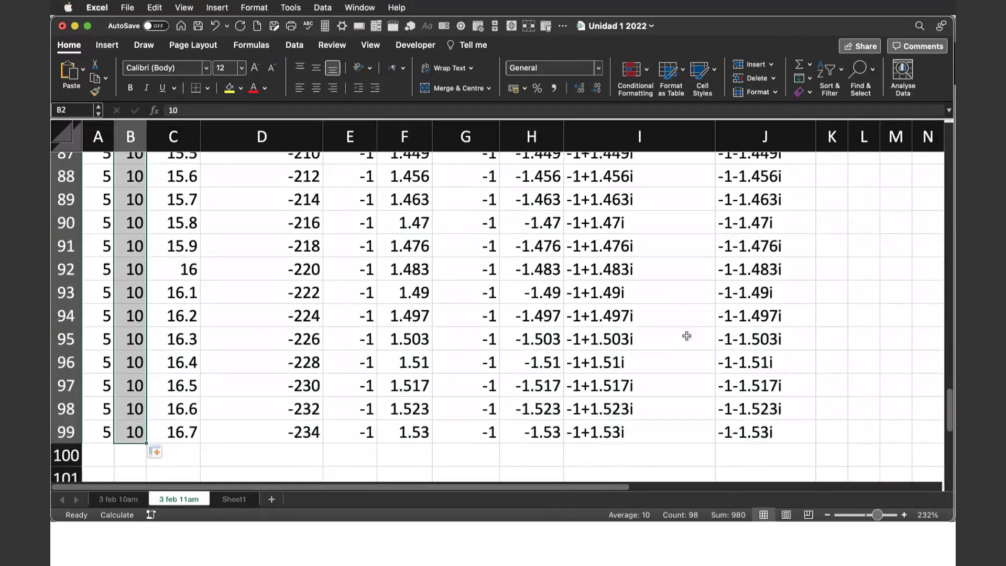
scroll(686, 348, up, 7)
scroll(686, 347, up, 6)
scroll(686, 347, up, 9)
scroll(686, 347, up, 8)
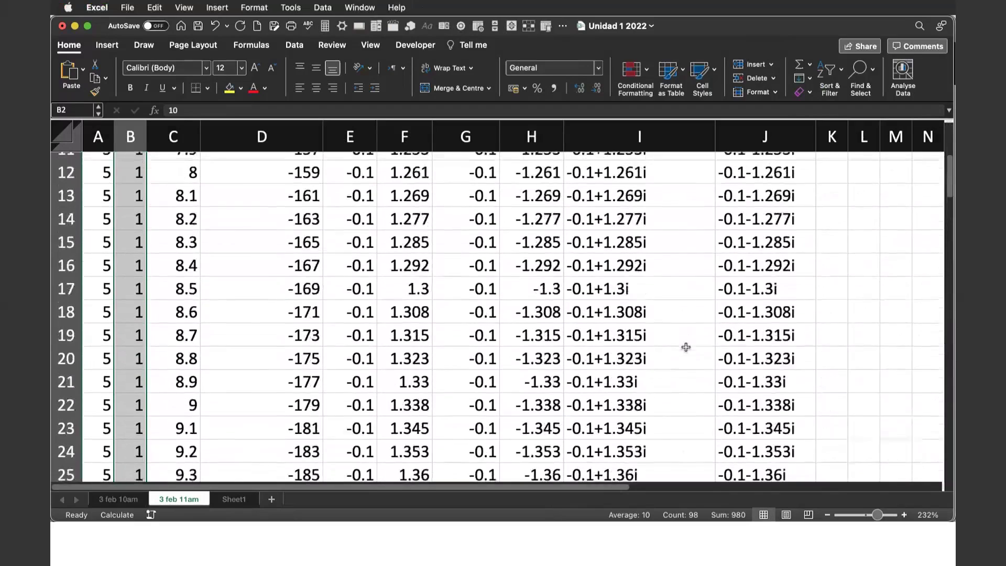
scroll(685, 346, up, 11)
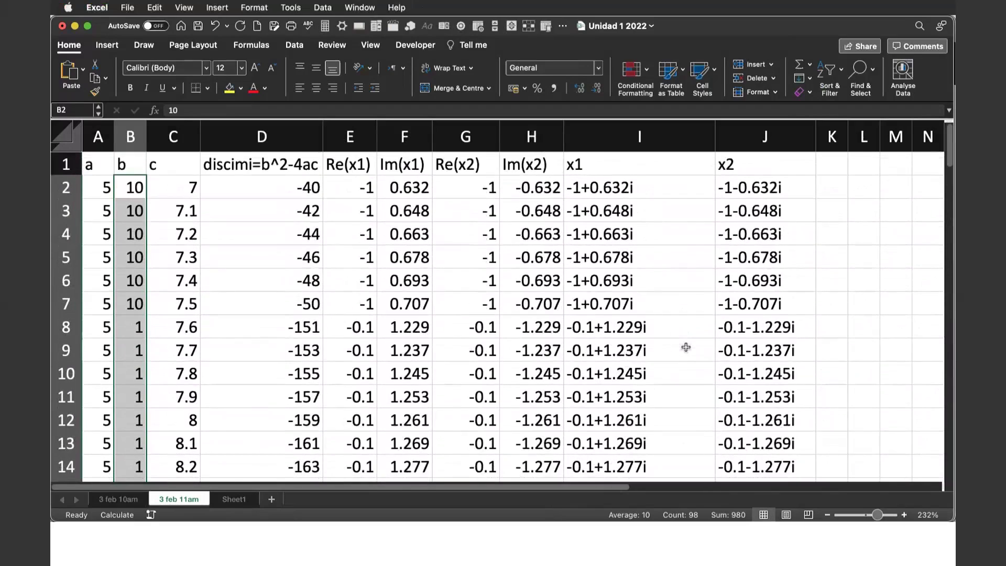
Change B2 to 5 and fill 5 down column B through row 99.
click(137, 193)
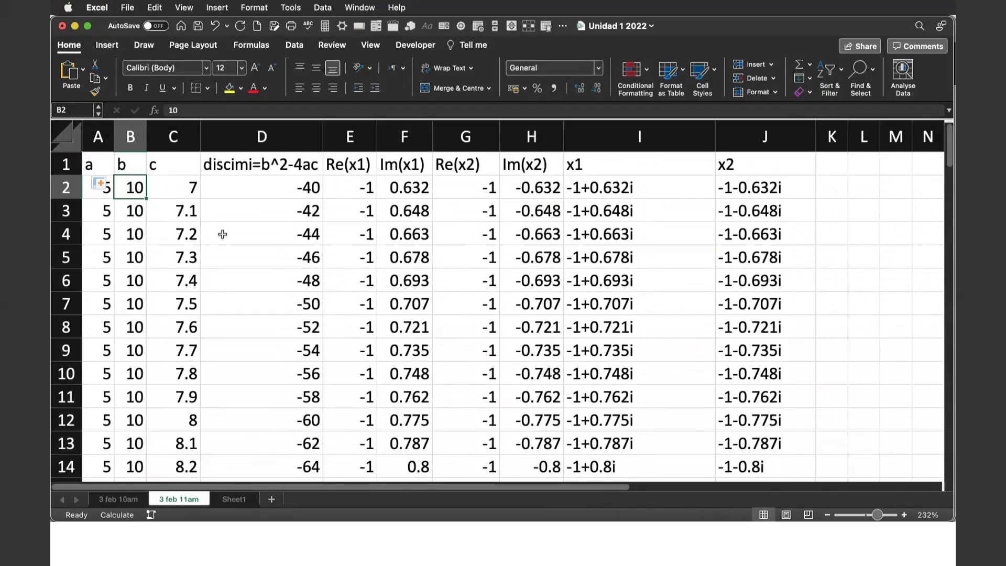
text(5)
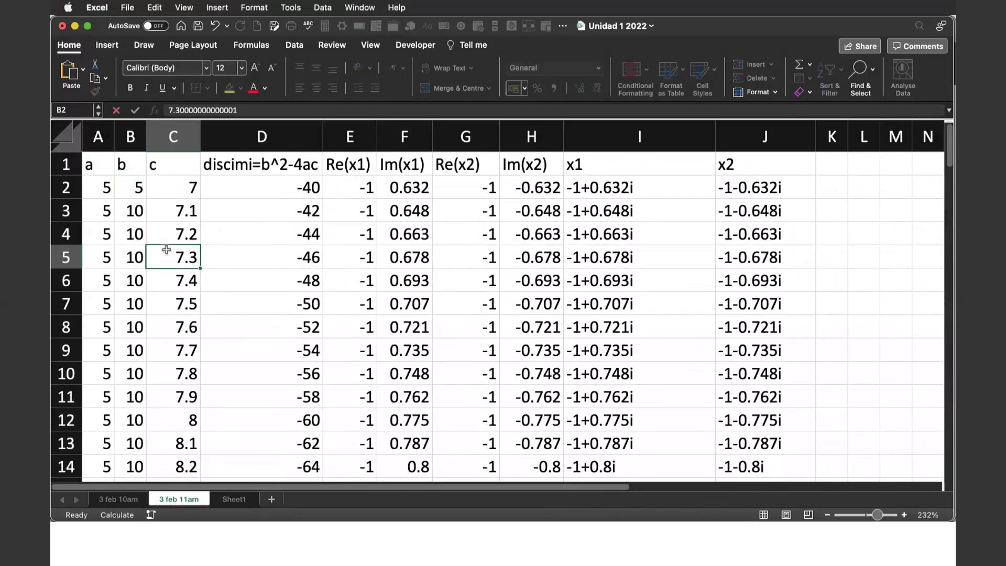
key(Return)
drag(148, 201, 149, 200)
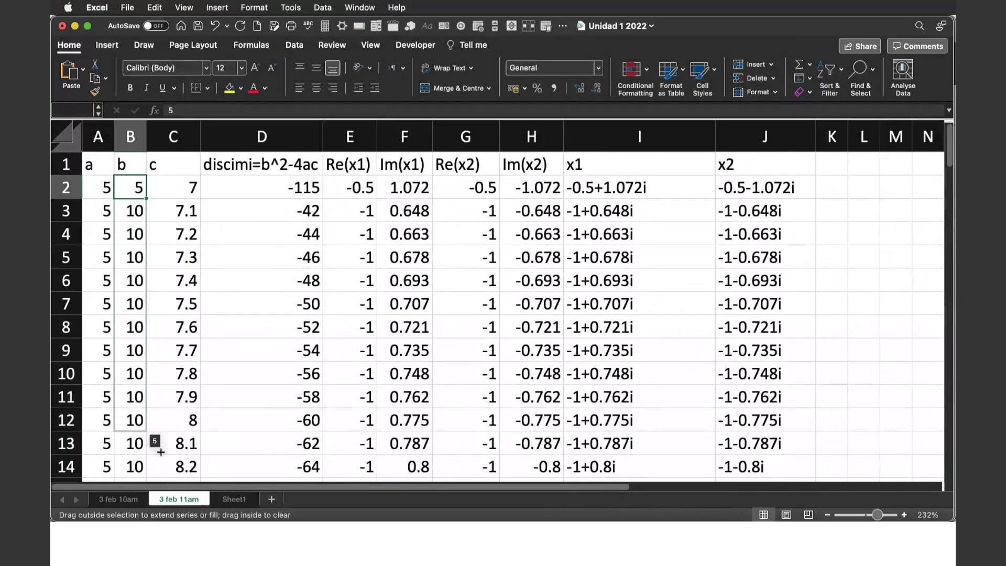
drag(160, 452, 160, 474)
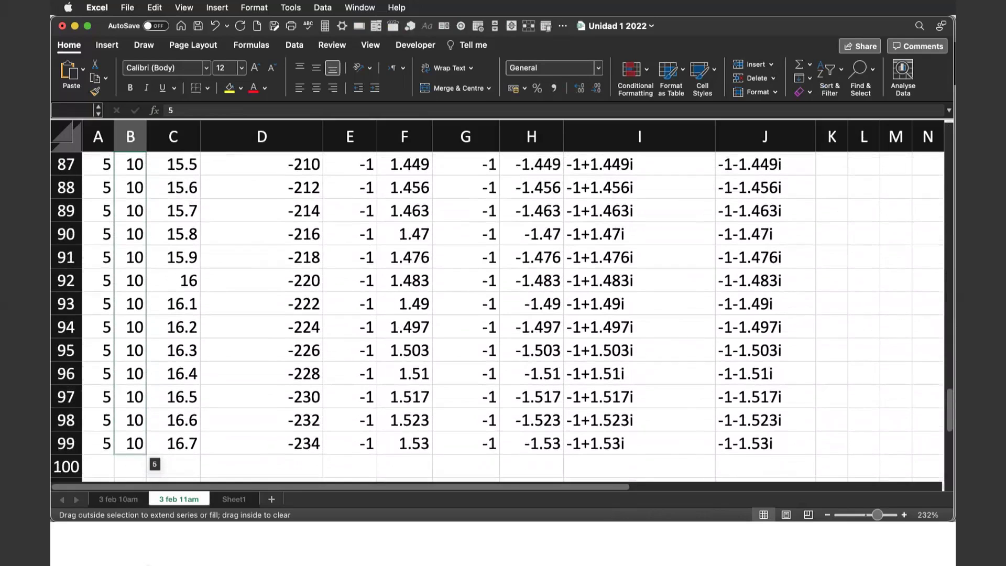
mouse_move(147, 461)
mouse_down()
mouse_move(147, 134)
mouse_move(135, 190)
mouse_up()
scroll(394, 261, up, 7)
scroll(419, 262, up, 2)
scroll(560, 274, up, 7)
scroll(560, 274, up, 3)
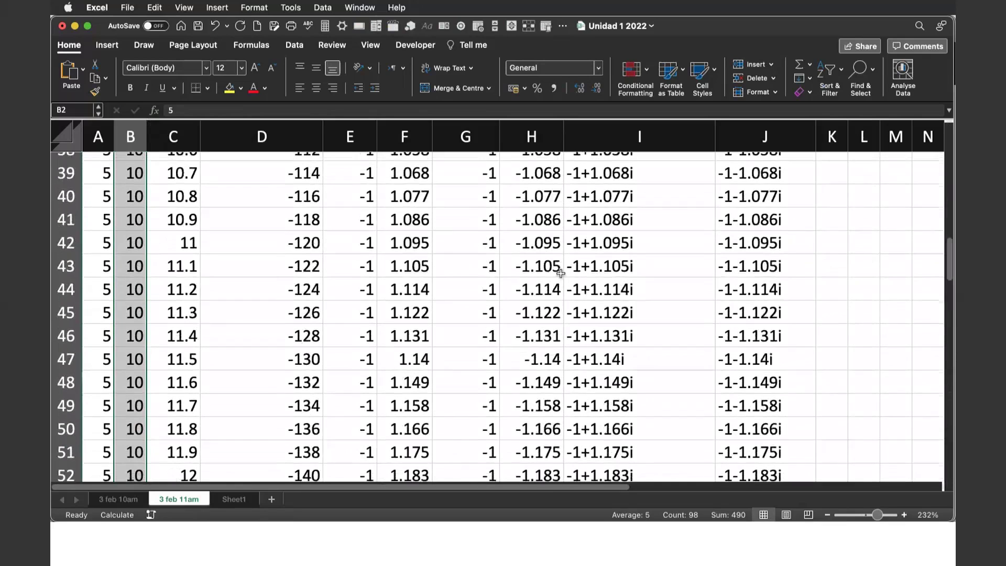
scroll(576, 293, up, 5)
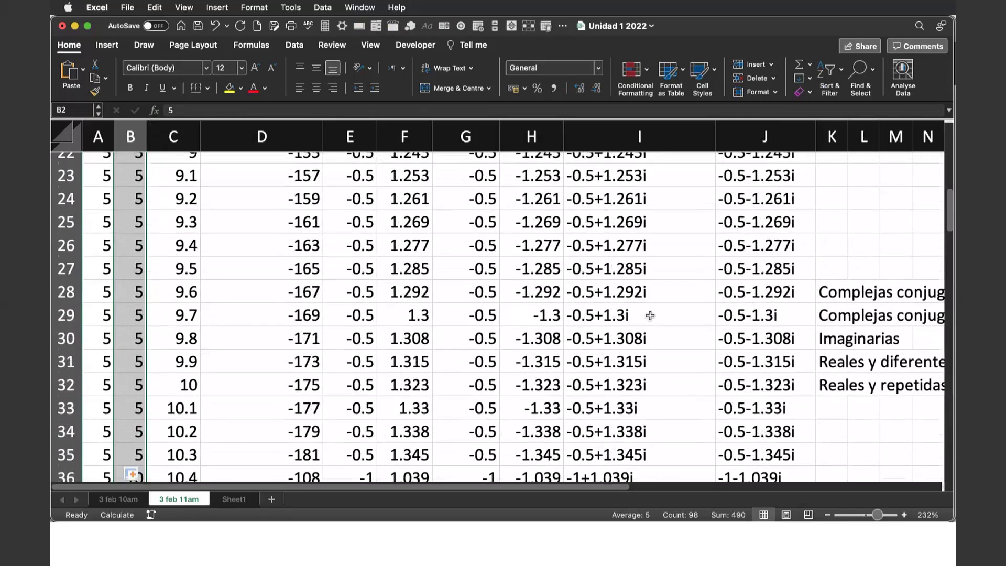
scroll(649, 316, up, 4)
scroll(649, 315, up, 1)
scroll(650, 315, up, 3)
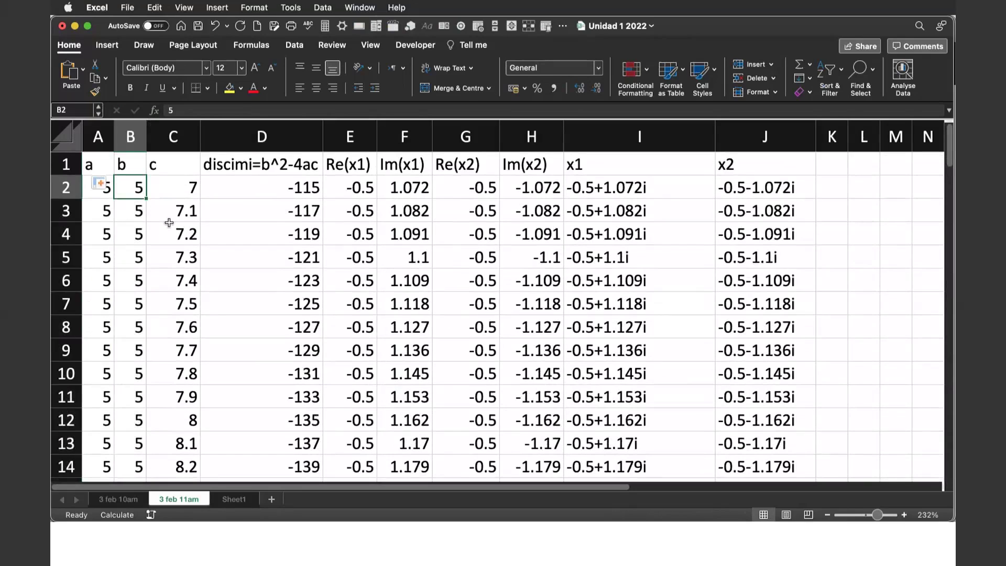
Set row 2 to a=1 and b=1.
key(Left)
text(1)
key(Tab)
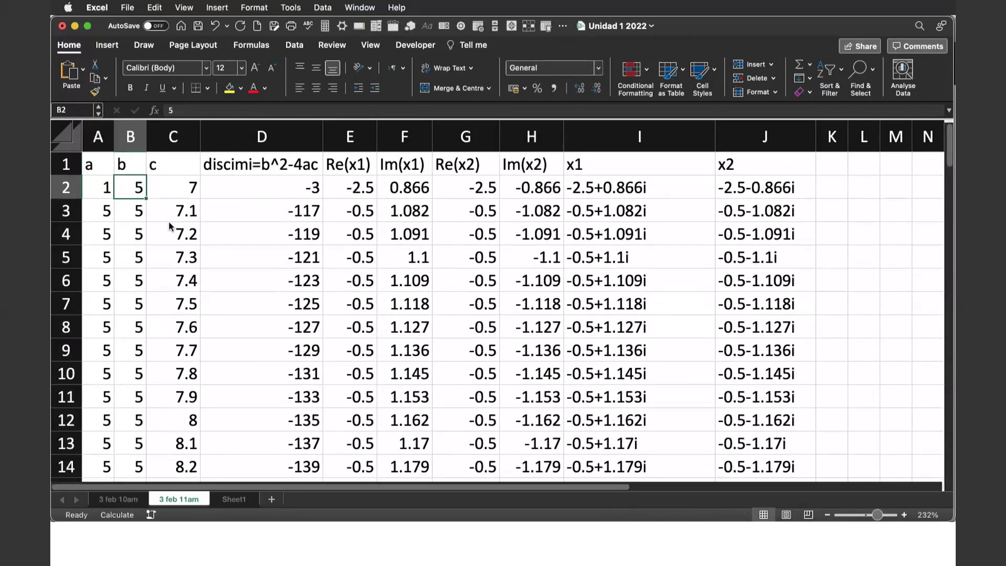
text(1)
key(Tab)
Try b values 6, 2 and 9 in B2, settle back on 1, then switch to Chrome.
key(Left)
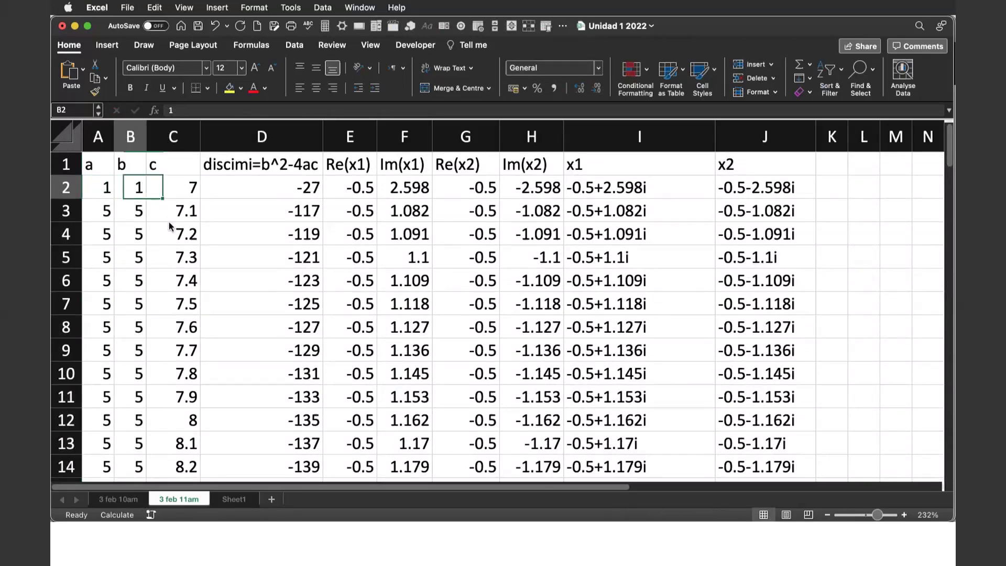
text(6)
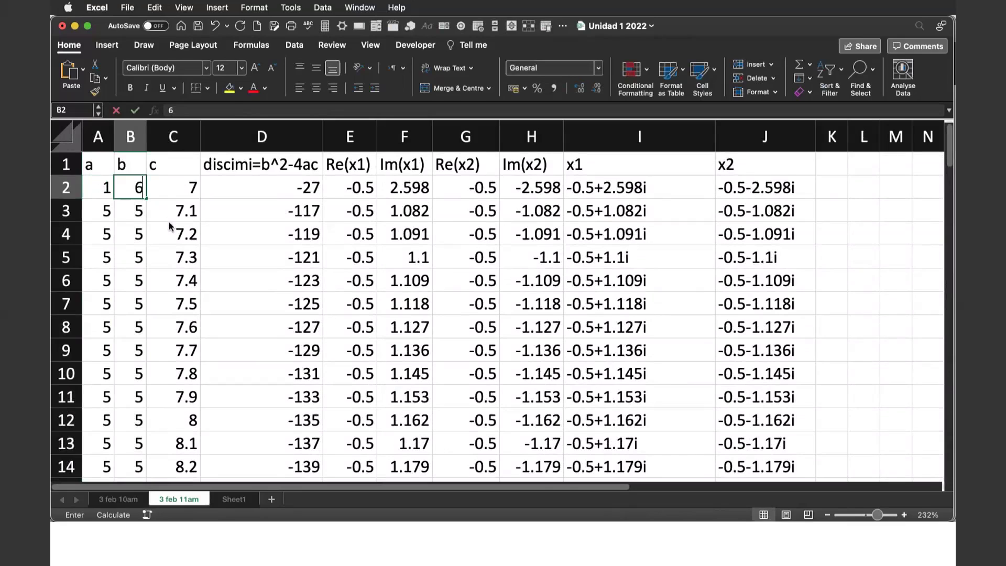
key(Tab)
key(Left)
text(2)
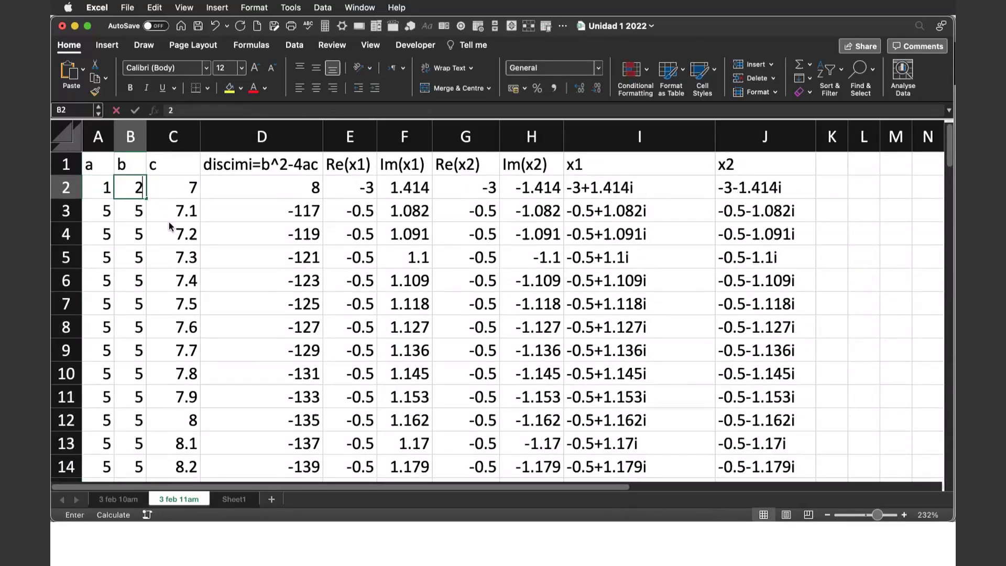
key(Tab)
key(Left)
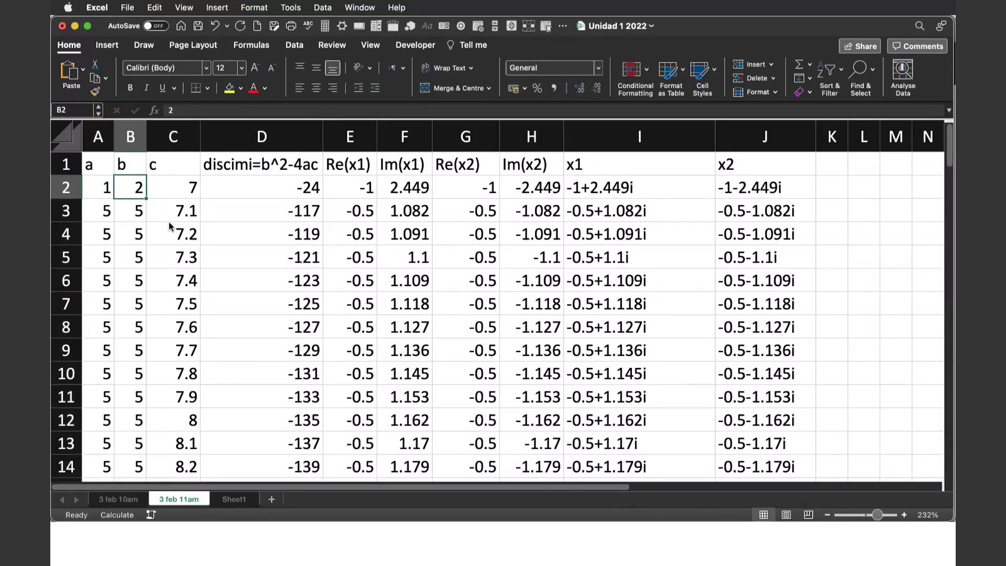
key(Left)
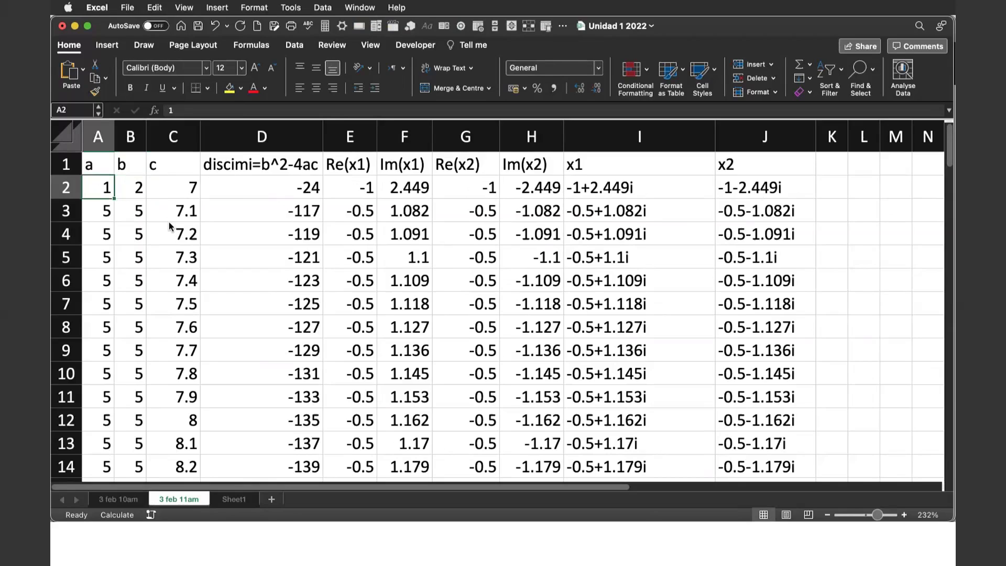
key(Right)
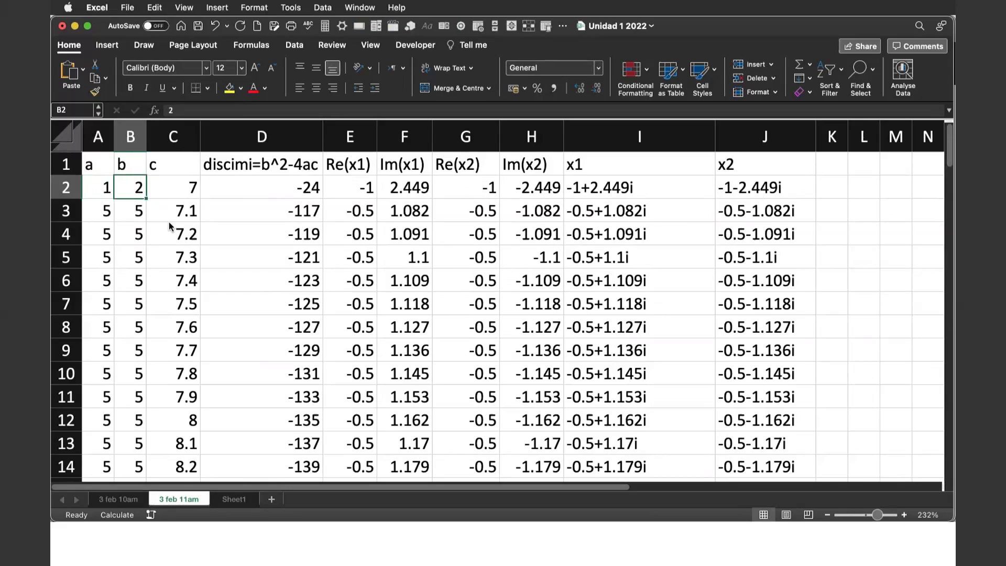
text(9)
key(Right)
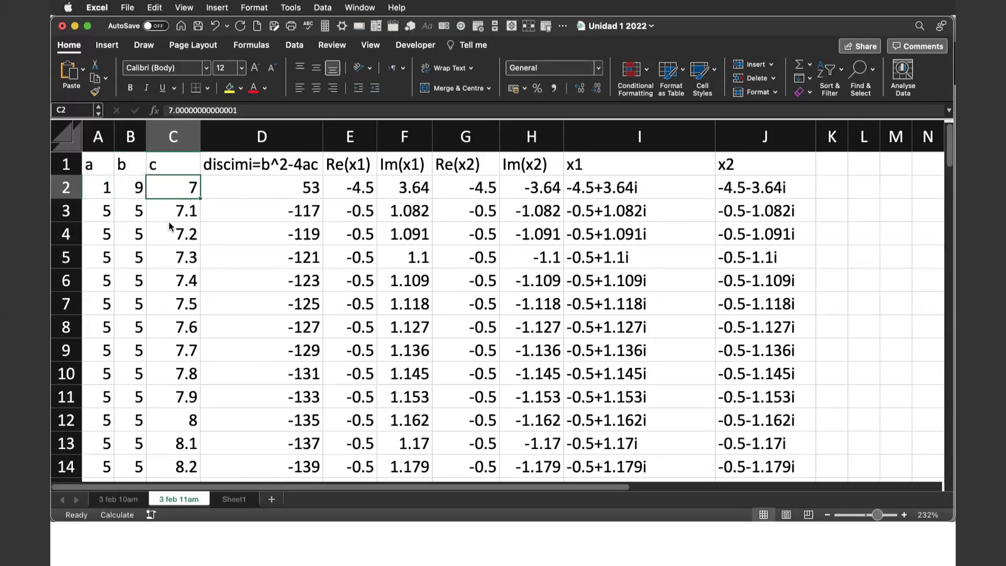
key(Left)
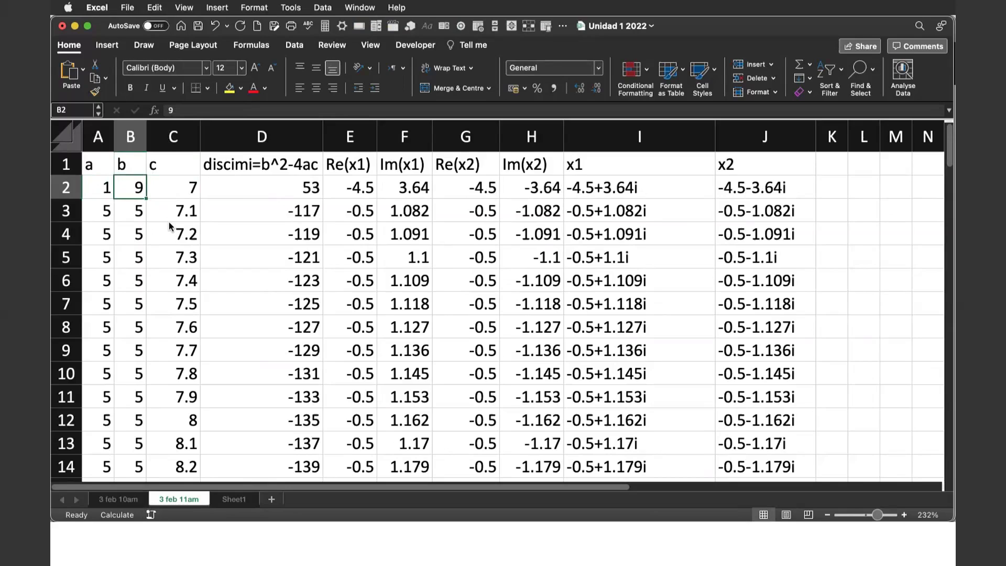
text(1)
key(Right)
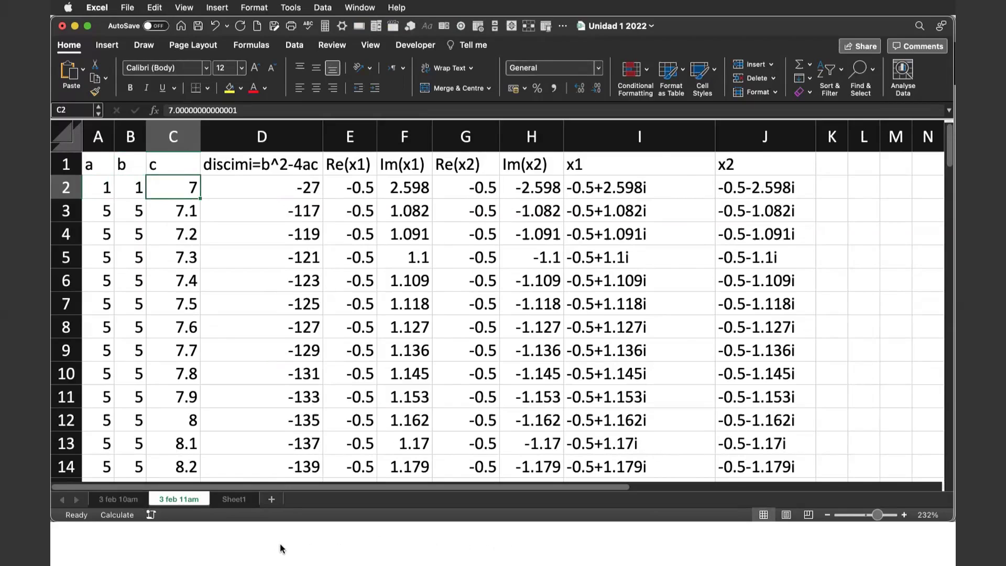
key(super+Tab)
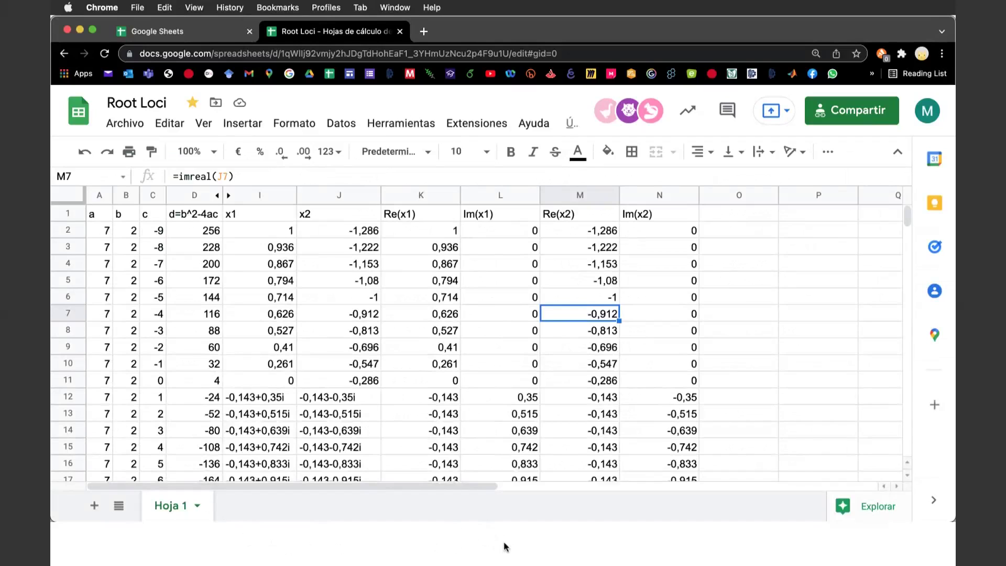
Enter a=7, b=2 and c=-9 in row 2 of the table.
key(super+Tab)
click(104, 194)
text(7)
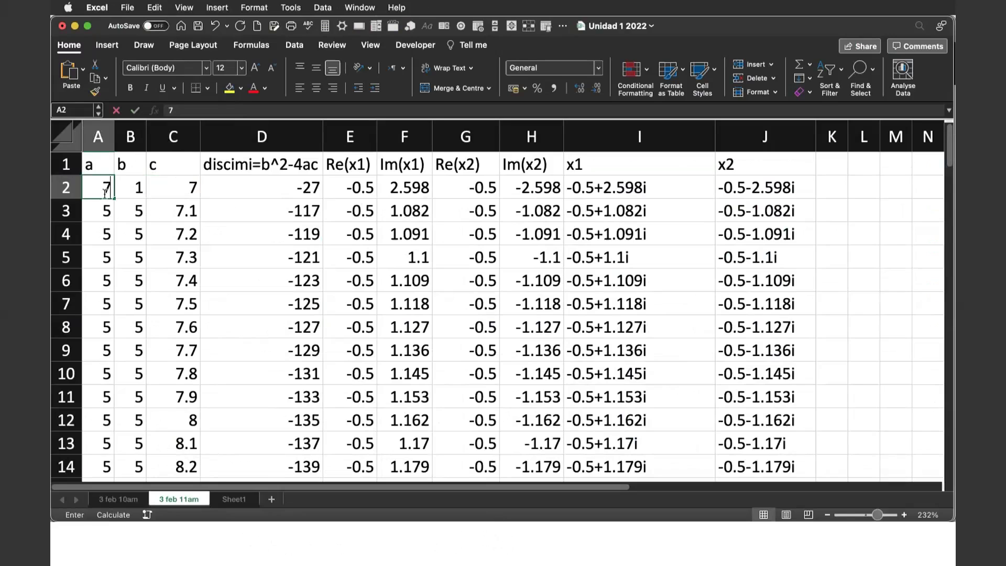
key(Tab)
text(2)
key(Tab)
text(-)
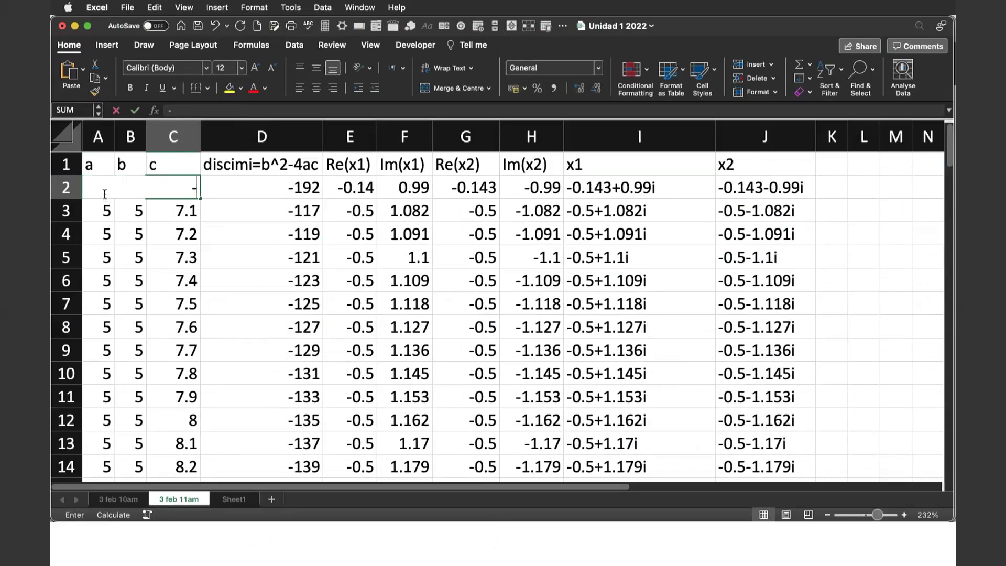
text(9)
key(Tab)
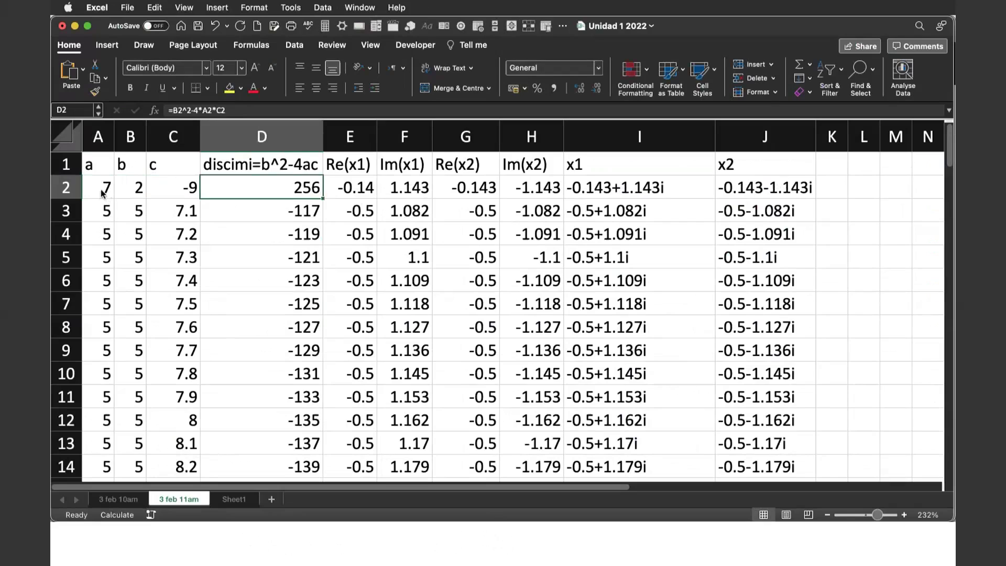
Enter a=7, b=2 and c=-8 in row 3, matching the Root Loci sheet.
key(super+Tab)
key(super+Tab)
click(188, 211)
text(-8)
key(Tab)
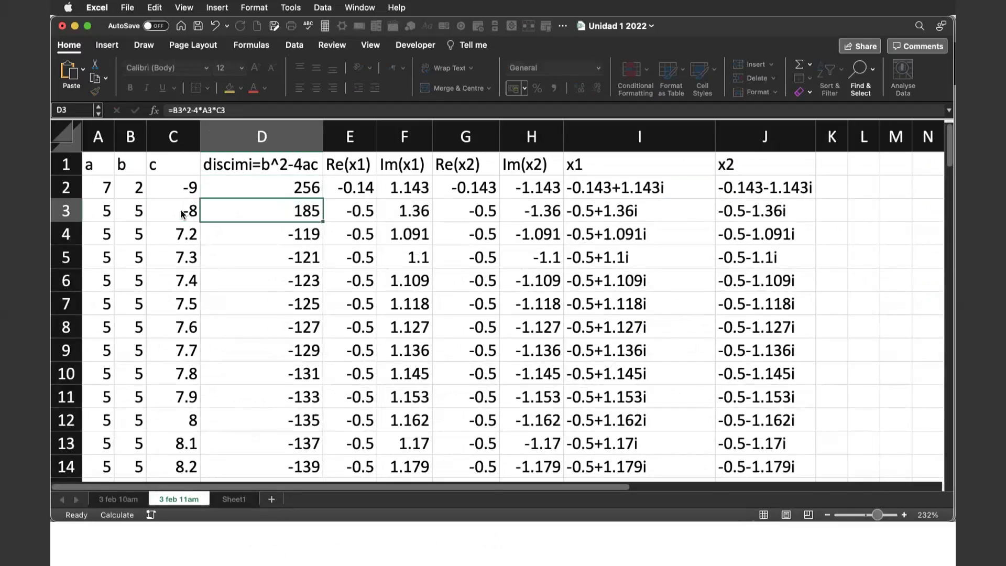
click(108, 212)
text(7)
key(Tab)
text(2)
key(Tab)
Fill the a, b, c values of rows 2–3 down to row 99.
mouse_move(105, 192)
mouse_down()
mouse_move(201, 221)
mouse_move(194, 530)
mouse_up()
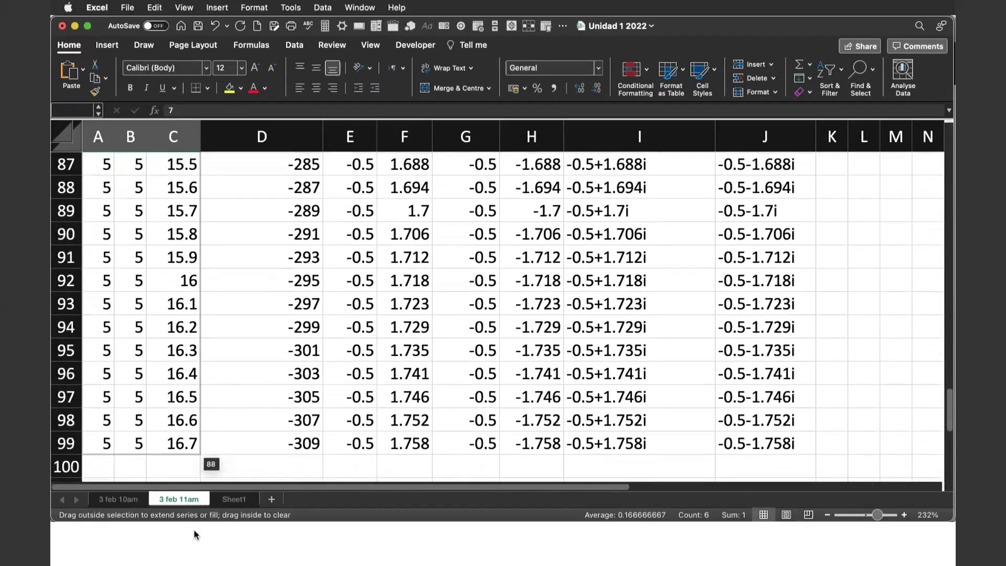
mouse_move(194, 530)
mouse_down()
mouse_move(194, 401)
mouse_move(205, 401)
mouse_up()
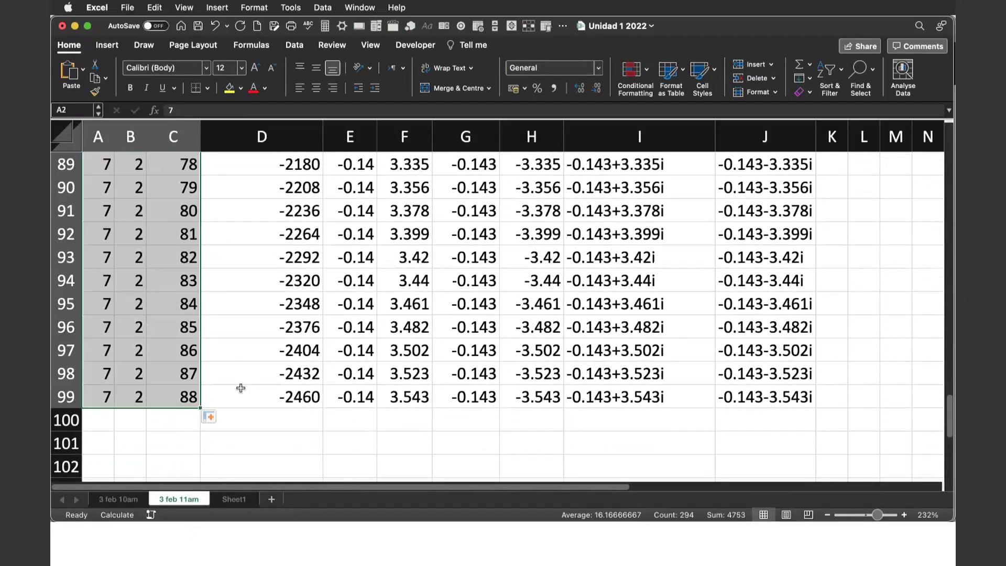
click(241, 336)
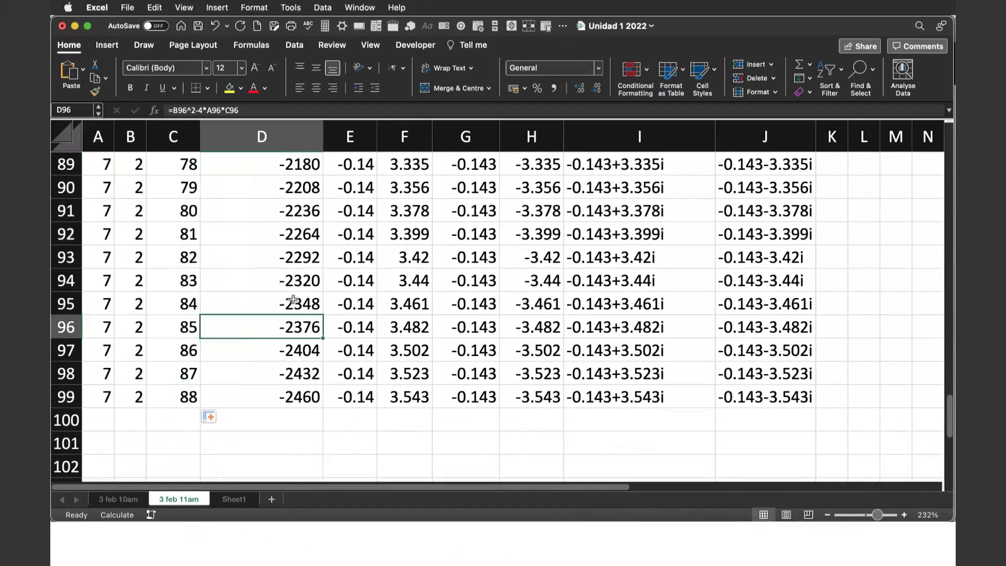
scroll(306, 289, up, 1)
scroll(306, 290, up, 2)
scroll(306, 290, up, 9)
scroll(307, 290, up, 12)
scroll(306, 290, up, 5)
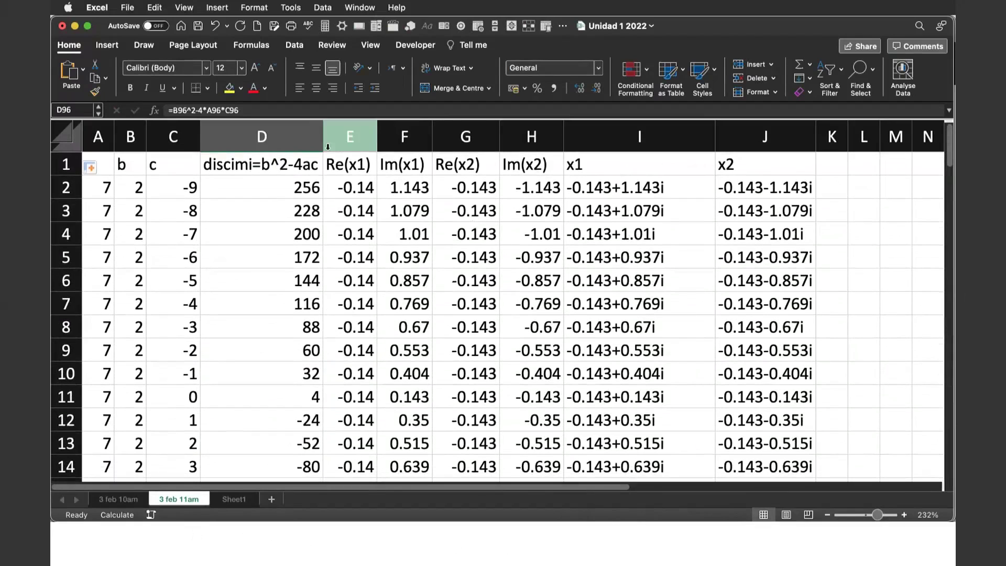
Widen columns H and D so their full headings show.
drag(321, 138, 314, 137)
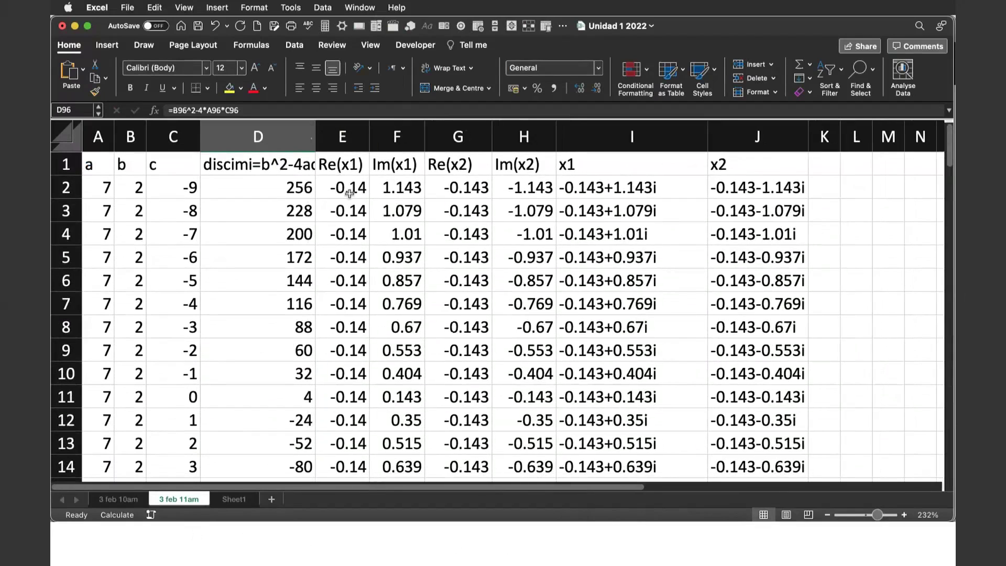
key(super+Tab)
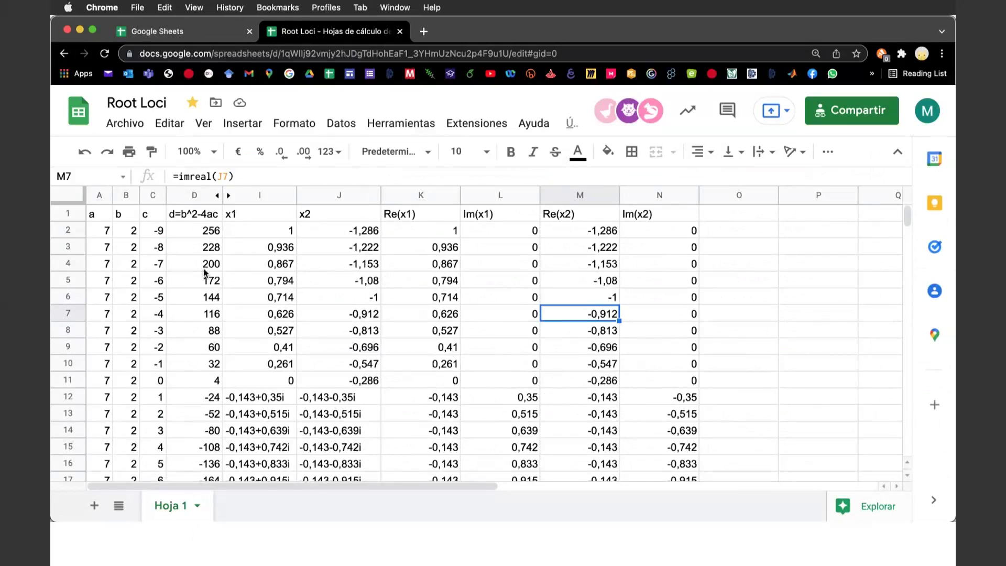
key(super+Tab)
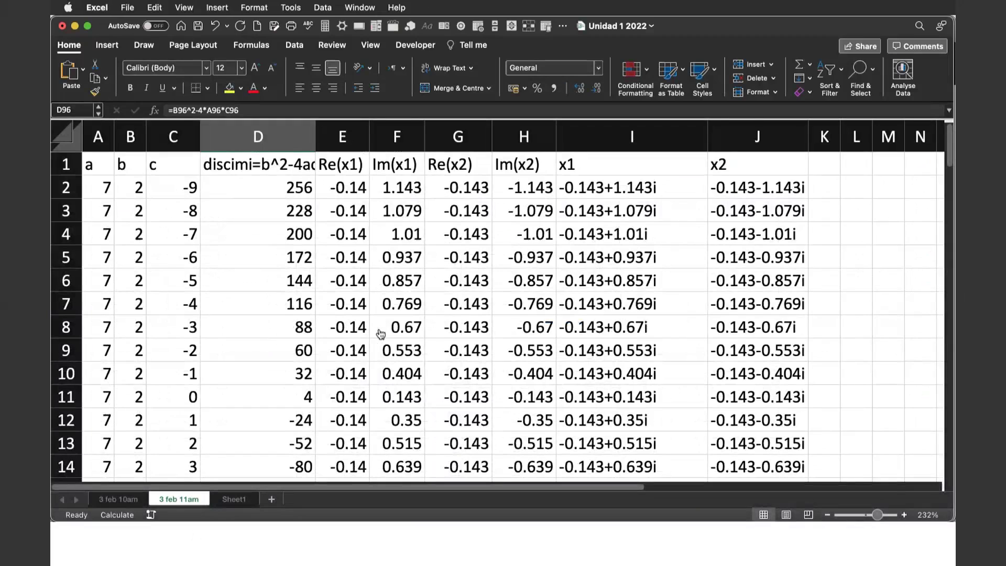
click(619, 187)
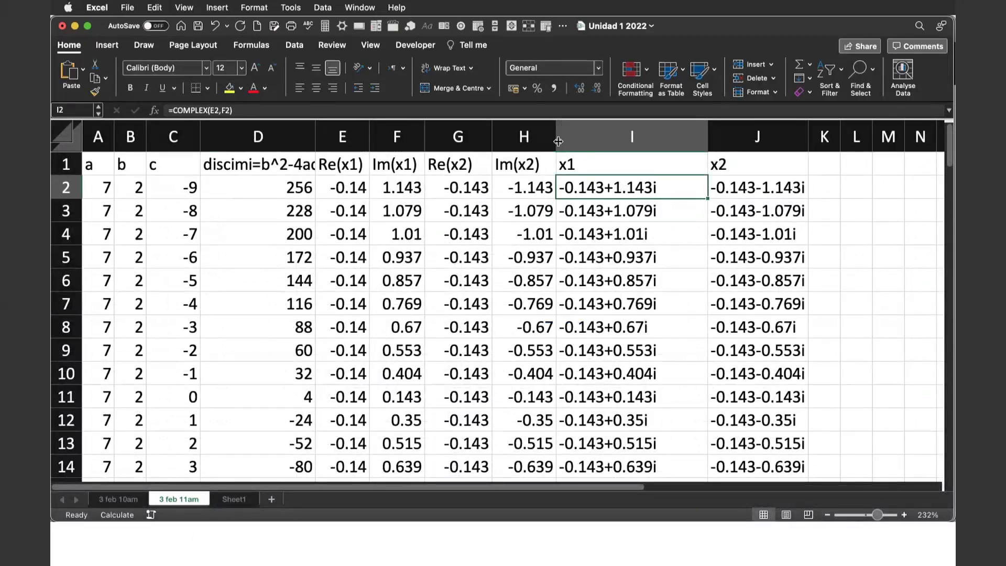
drag(558, 141, 568, 141)
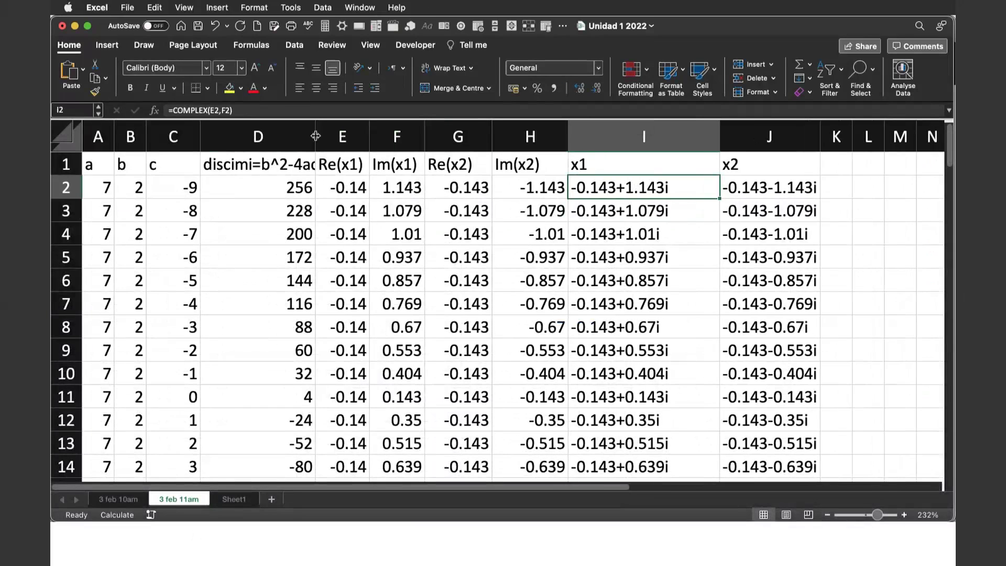
drag(315, 136, 326, 136)
Inspect the row 2 discriminant, Re/Im and x1/x2 formulas against the Root Loci sheet.
click(184, 181)
click(259, 182)
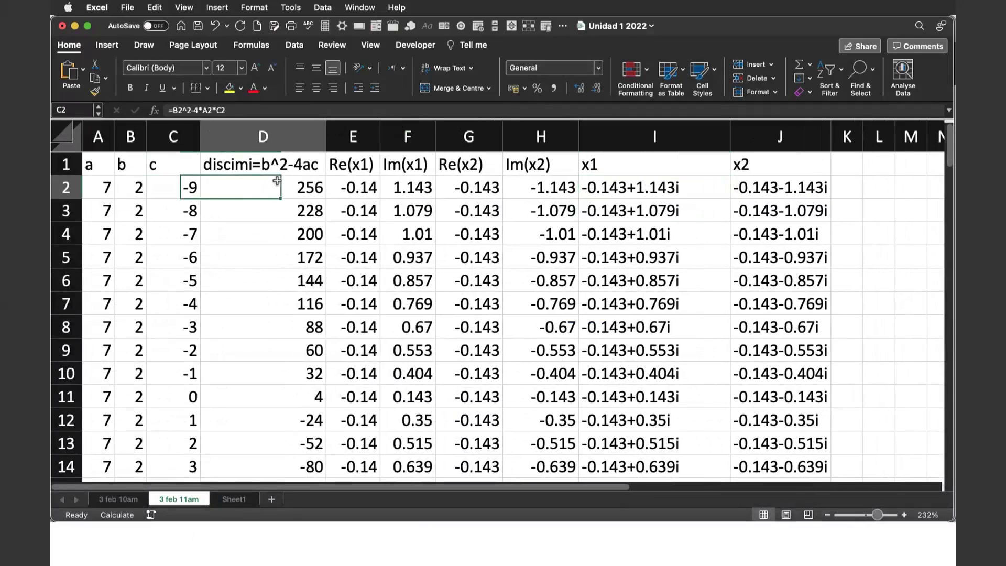
click(339, 186)
click(414, 185)
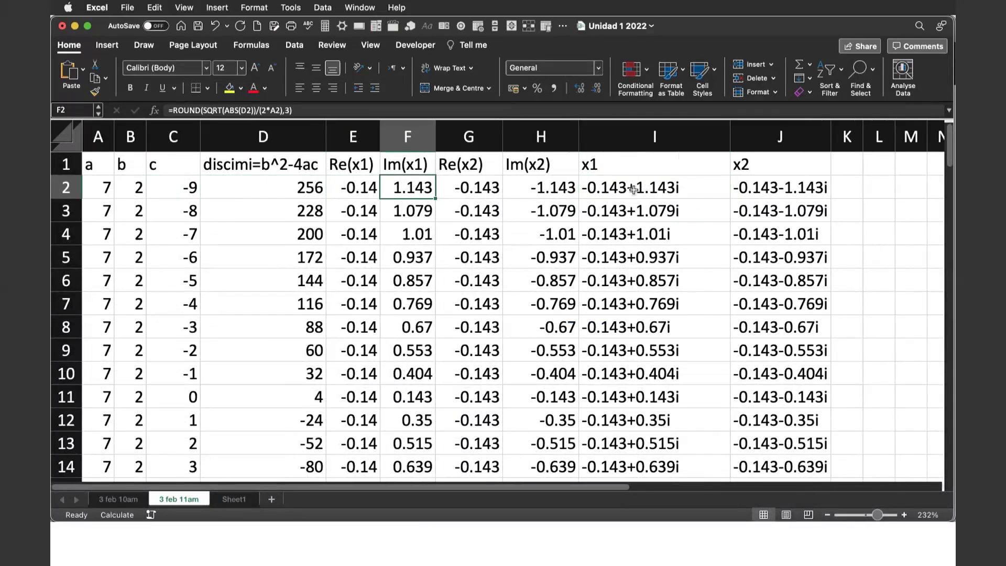
click(634, 189)
click(737, 187)
key(super+Tab)
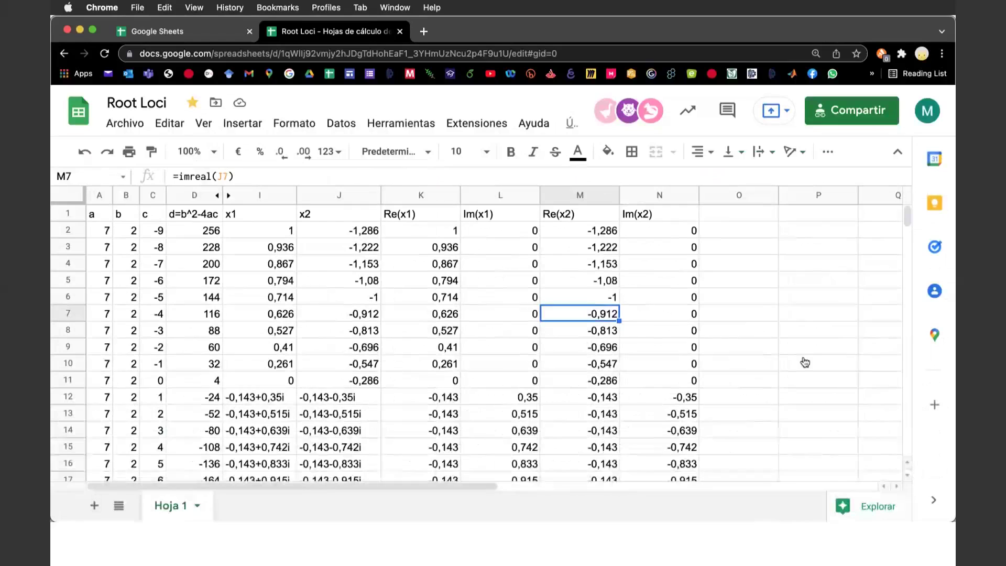
key(super+Tab)
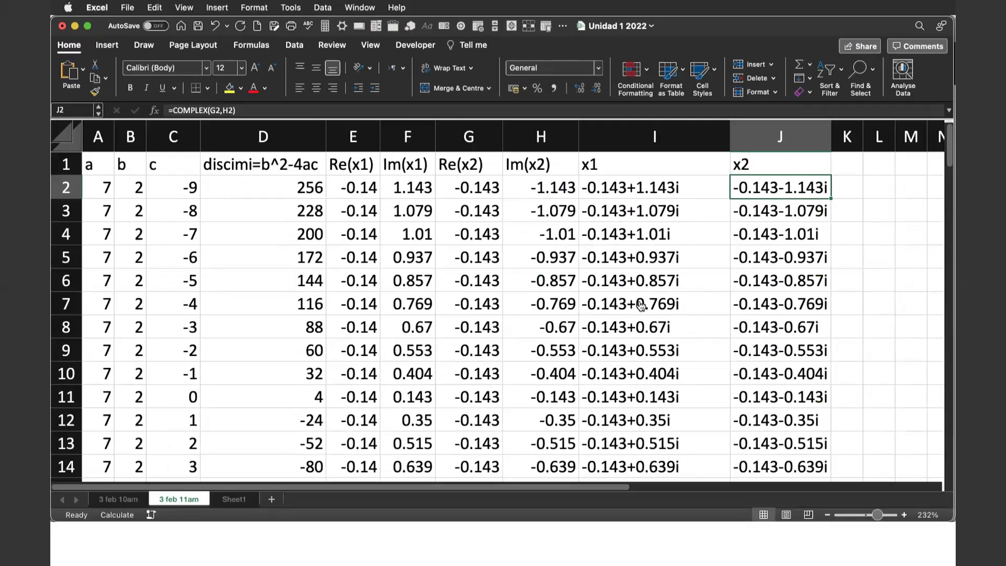
click(655, 187)
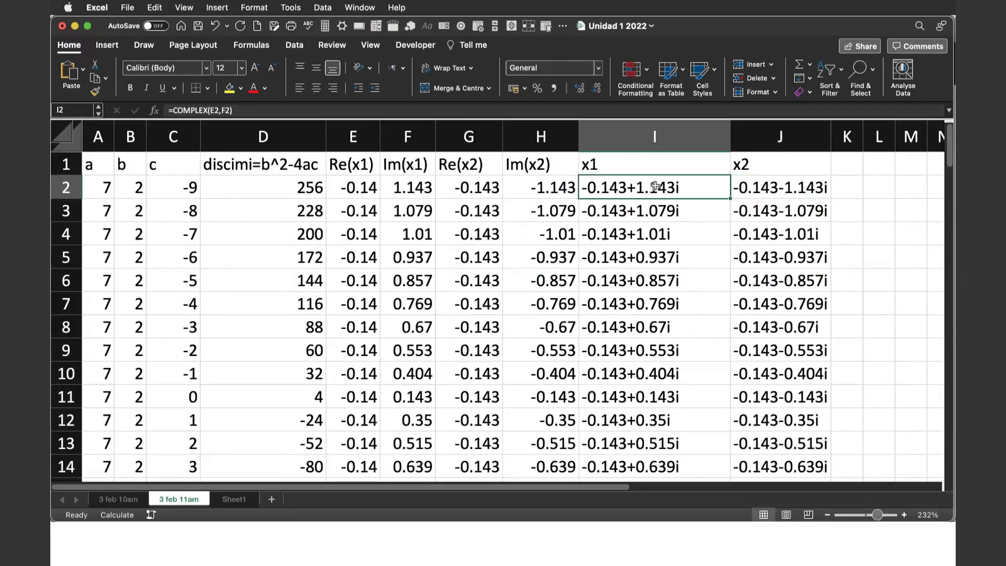
Copy the IF/COMPLEX x1 and x2 formulas from I70:J70 up to row 2.
scroll(663, 362, down, 5)
scroll(666, 364, down, 10)
scroll(665, 364, down, 10)
scroll(666, 364, down, 6)
scroll(666, 363, down, 2)
scroll(665, 363, down, 3)
scroll(664, 362, down, 1)
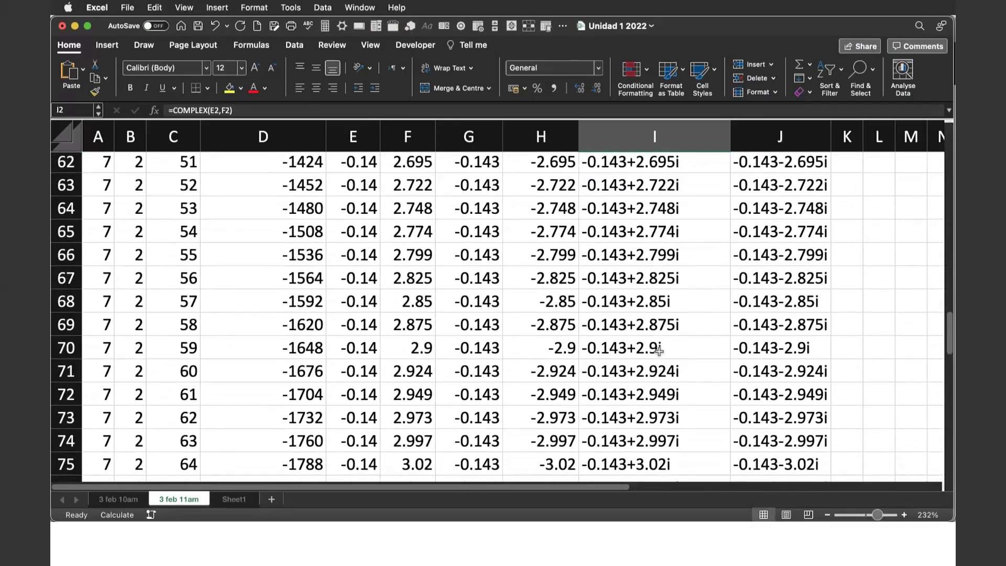
click(659, 350)
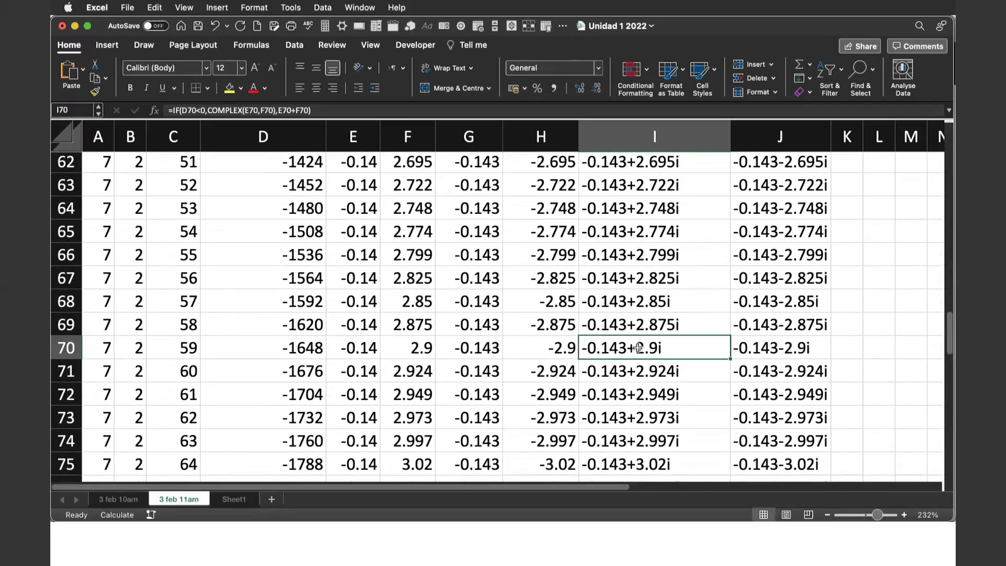
drag(638, 348, 834, 360)
click(835, 361)
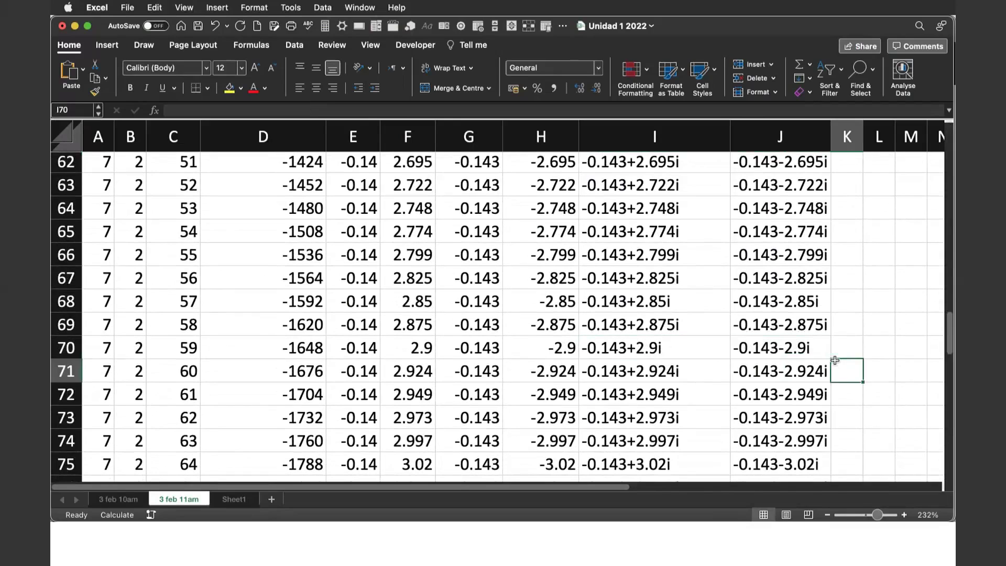
drag(674, 350, 789, 345)
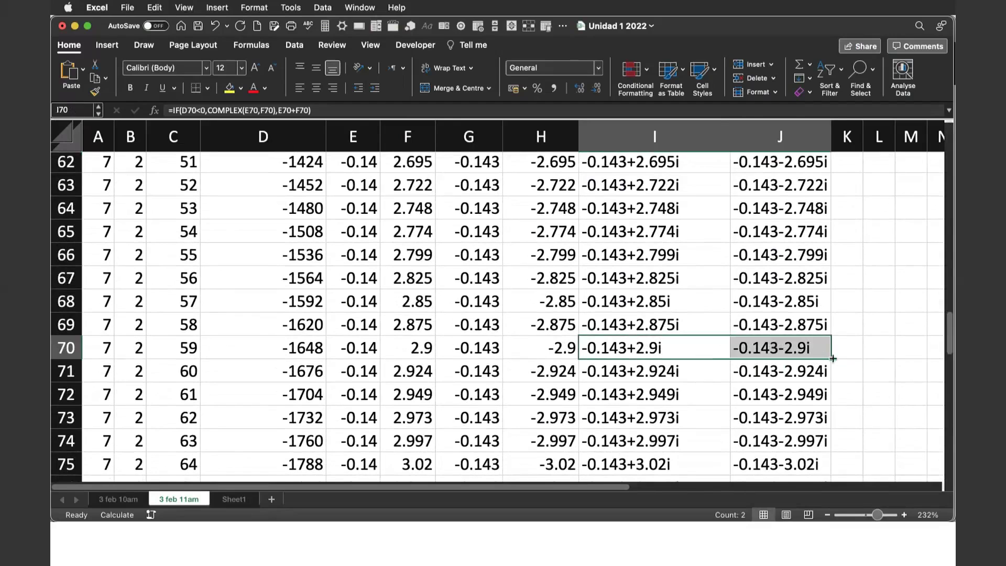
scroll(820, 174, up, 2)
scroll(820, 174, up, 9)
scroll(820, 174, up, 7)
scroll(820, 174, up, 2)
scroll(796, 179, up, 2)
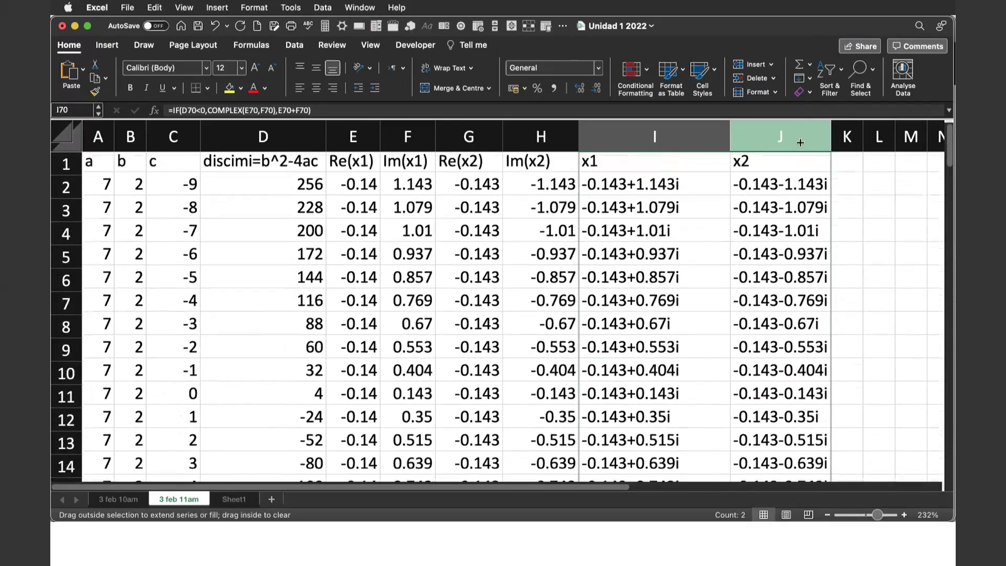
drag(795, 179, 795, 180)
Check the copied x1 and x2 formulas in rows 7 and 42.
click(796, 295)
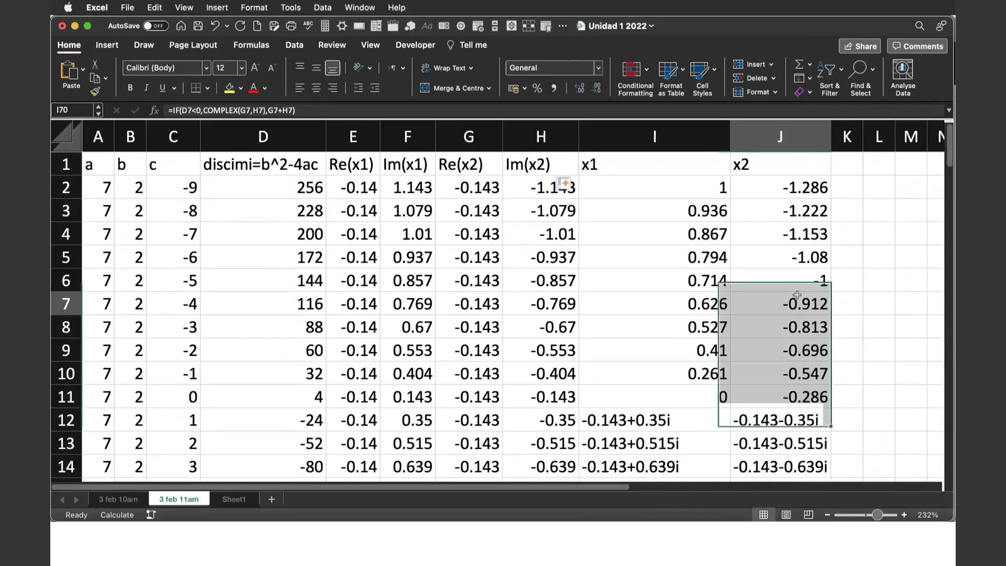
scroll(795, 411, down, 1)
scroll(795, 411, down, 5)
scroll(795, 412, down, 5)
scroll(795, 411, down, 2)
scroll(795, 411, down, 1)
scroll(795, 411, down, 1)
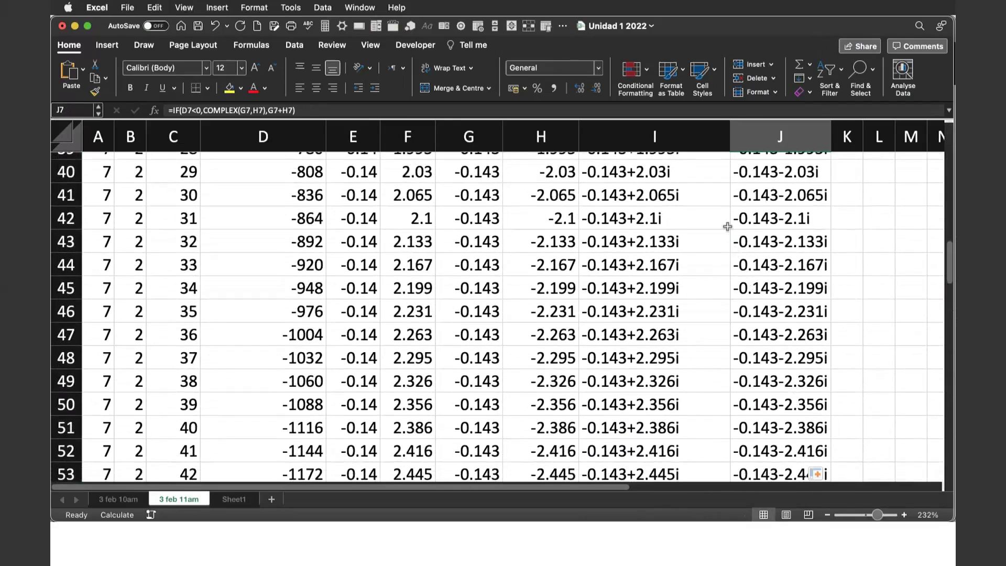
click(633, 219)
drag(692, 220, 759, 220)
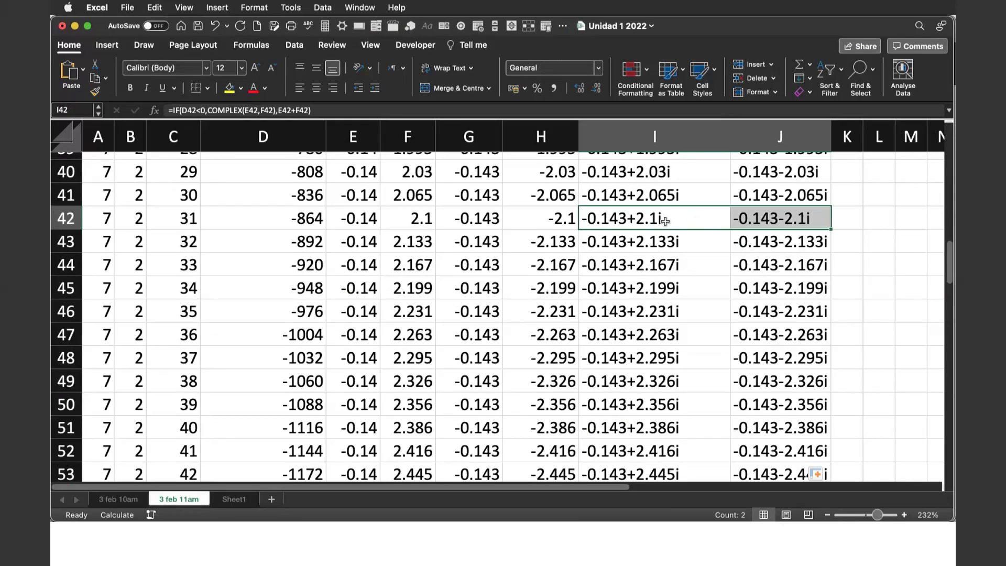
Verify I2 and J3 give the real roots 1 and -1.286 at c=-9.
scroll(698, 221, up, 3)
scroll(698, 220, up, 10)
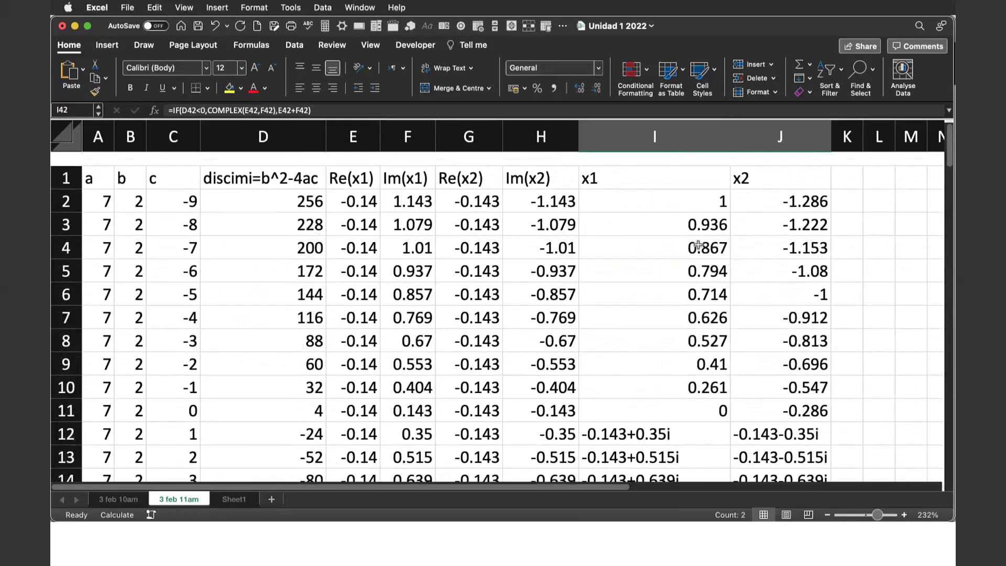
click(651, 190)
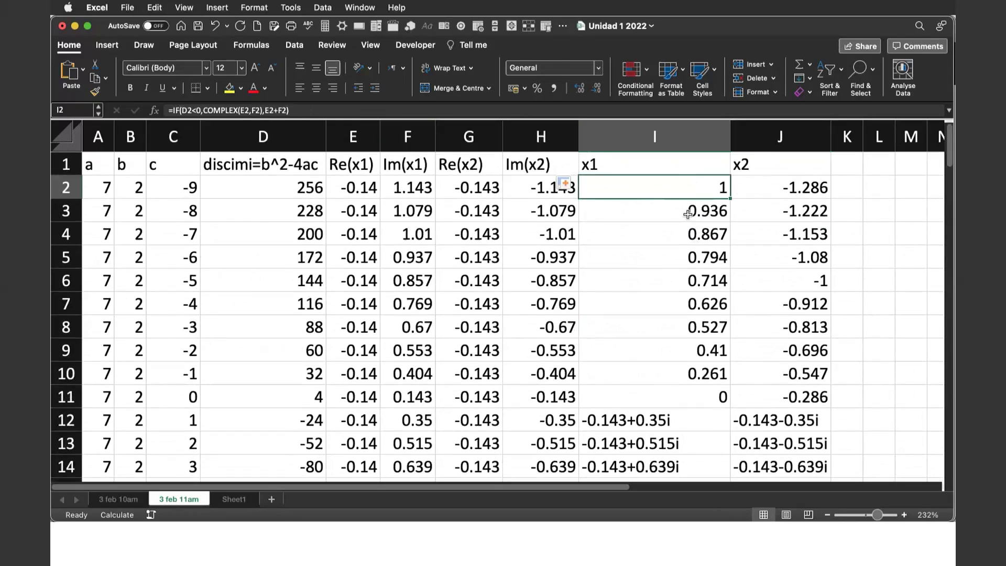
click(766, 203)
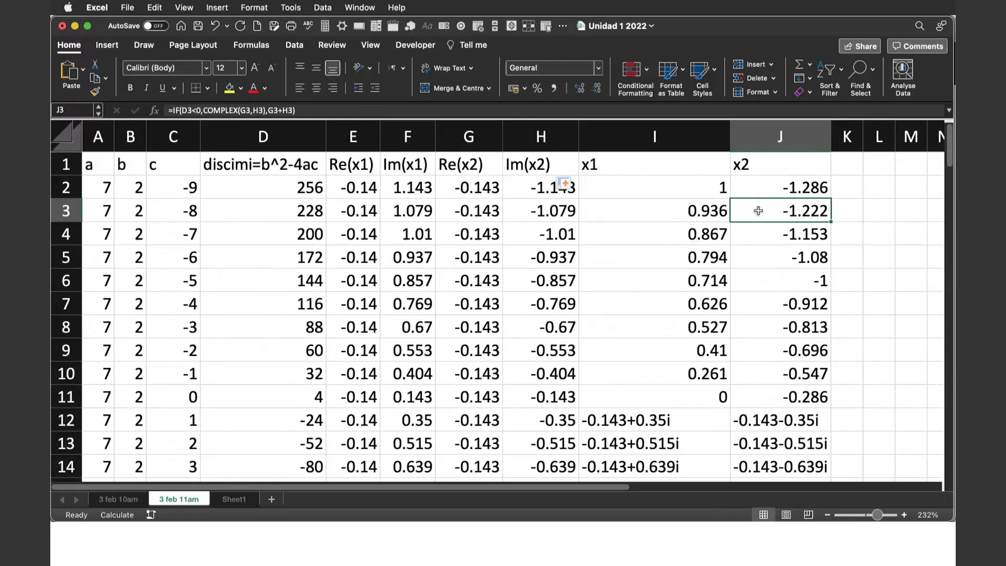
scroll(780, 280, down, 5)
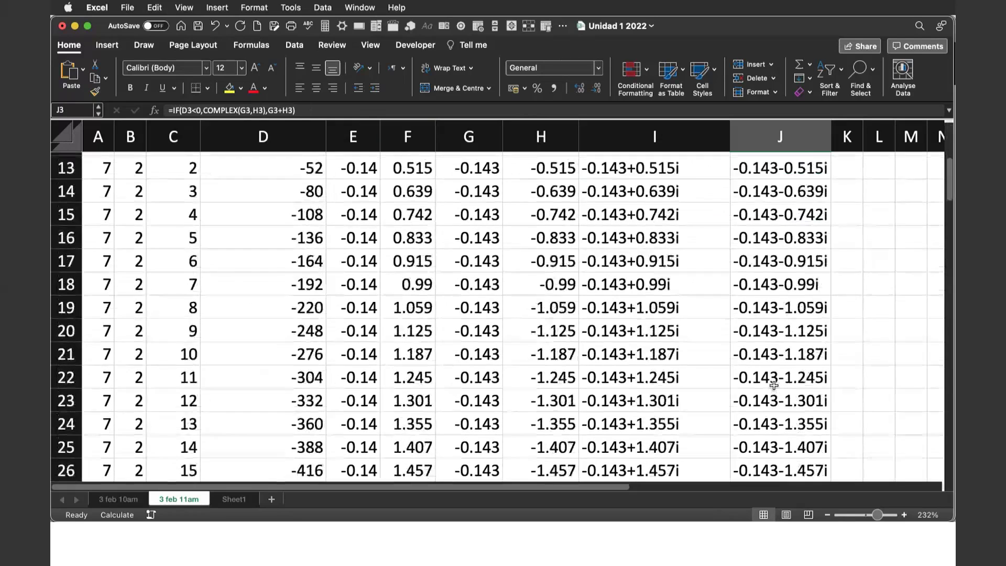
scroll(774, 386, up, 2)
scroll(775, 386, up, 1)
scroll(775, 386, up, 2)
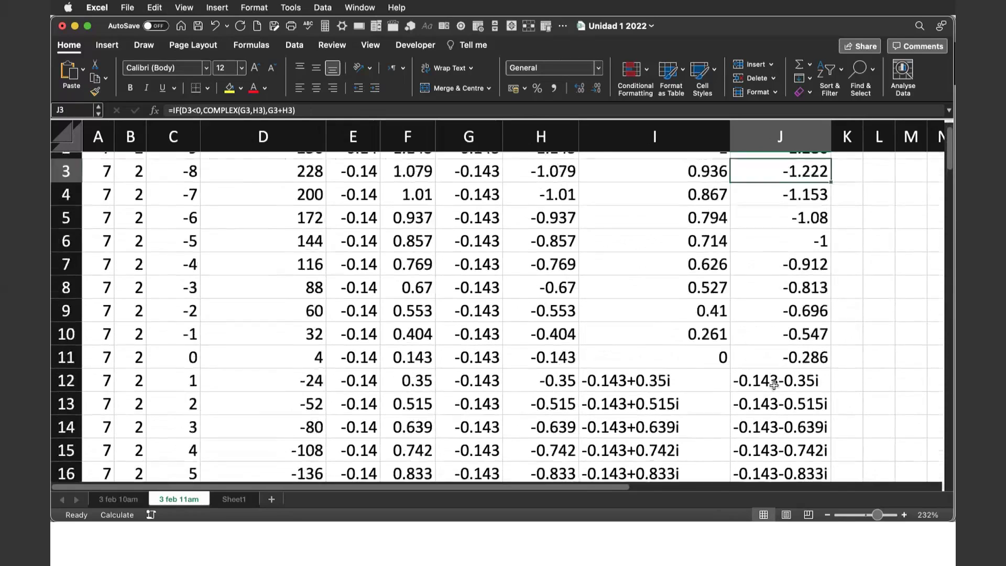
scroll(775, 386, up, 1)
scroll(774, 385, right, 5)
scroll(633, 246, right, 1)
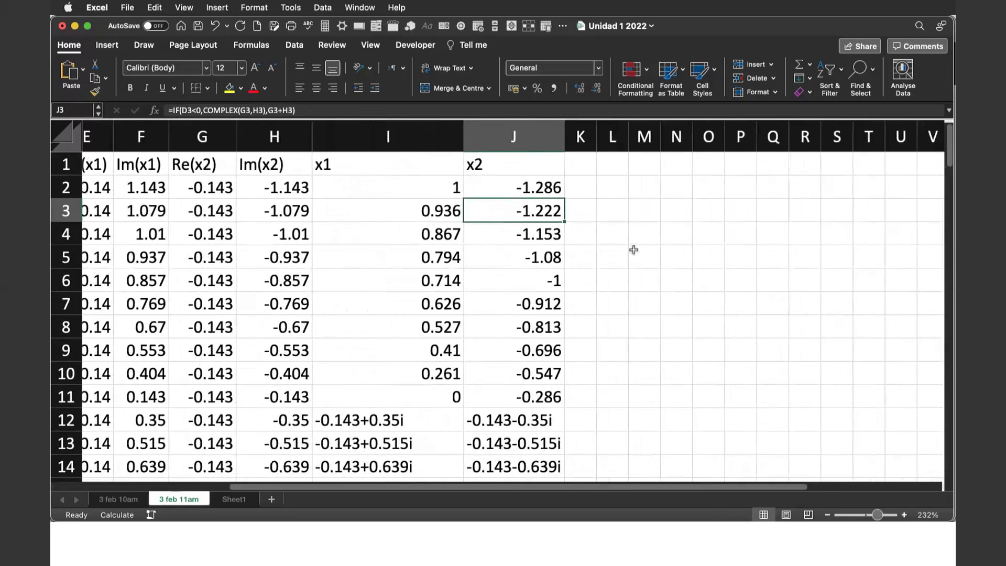
Select the Re/Im column headers E through H and hide them from the context menu.
drag(581, 139, 704, 137)
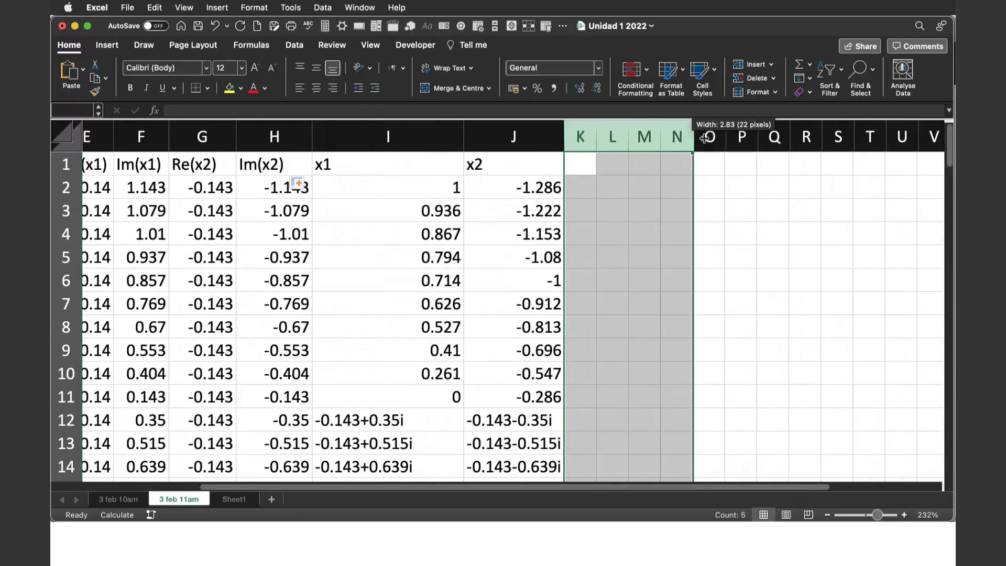
scroll(524, 315, left, 4)
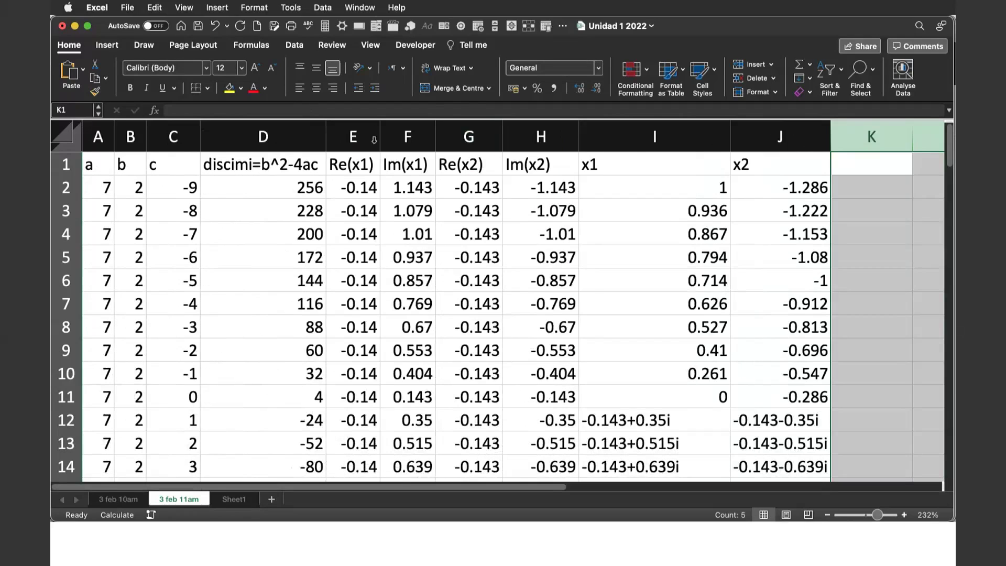
drag(353, 138, 519, 138)
right_click(548, 139)
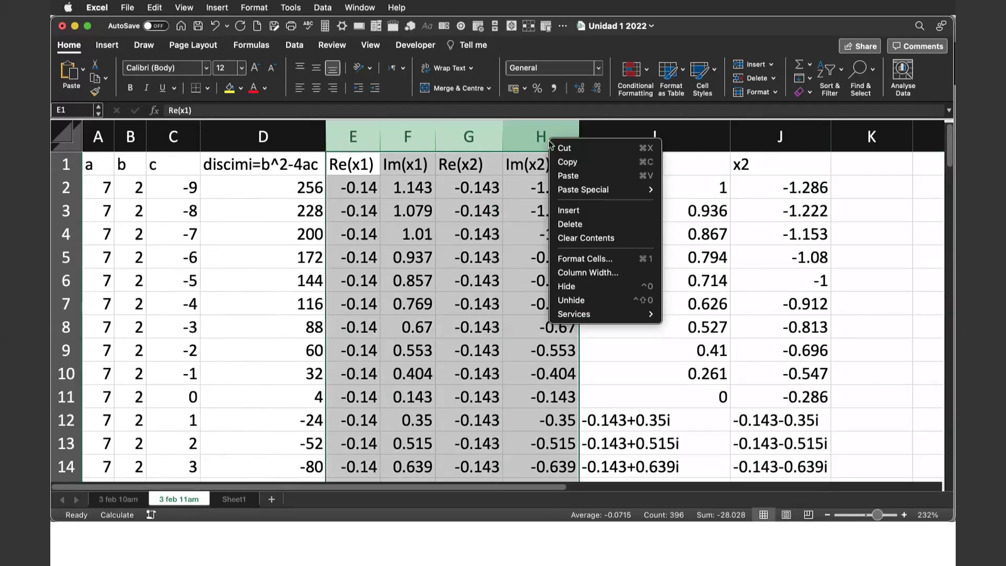
click(583, 292)
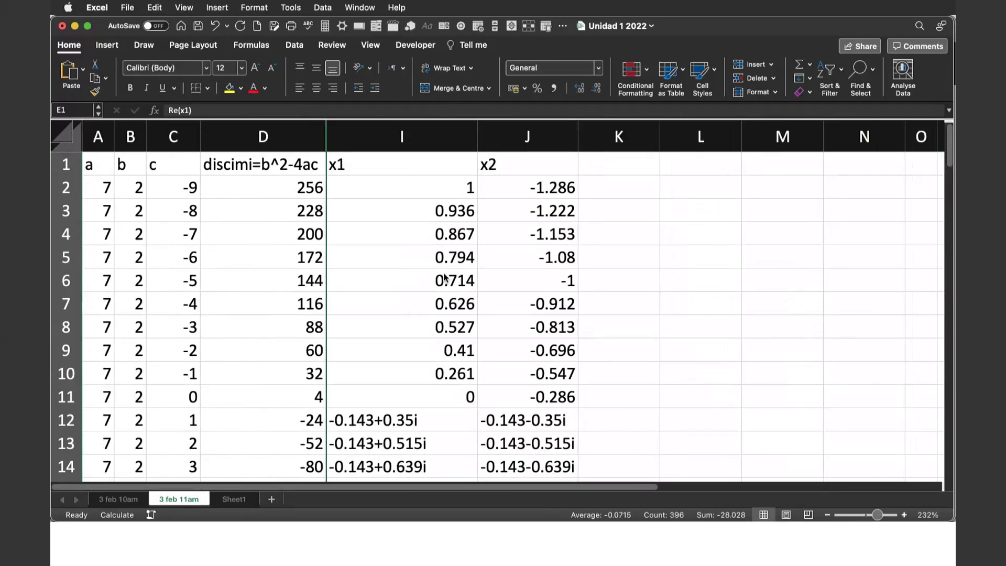
Add Re(x1) and Im(x1) headings in K1 and L1.
click(608, 165)
text(Re)
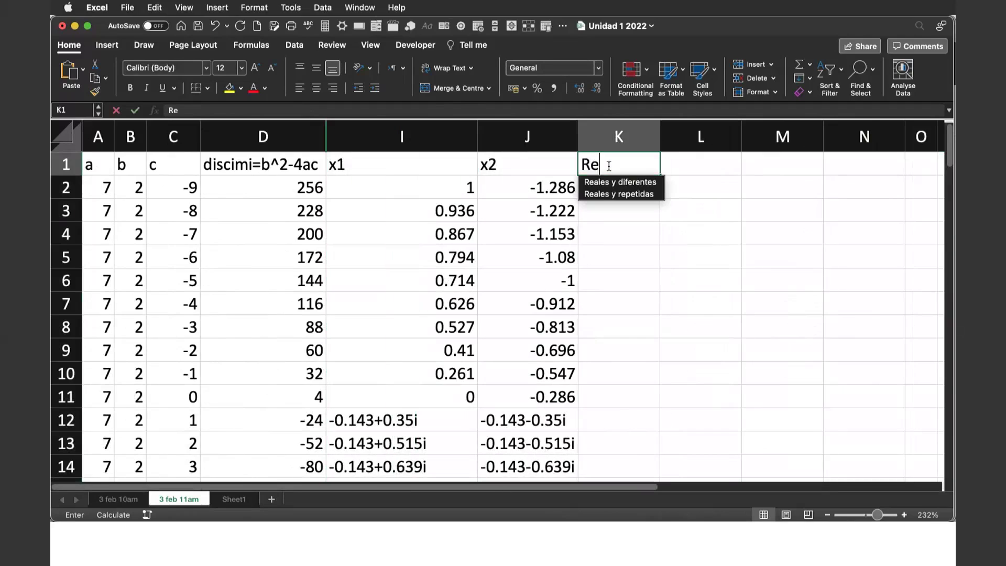
text((x1)
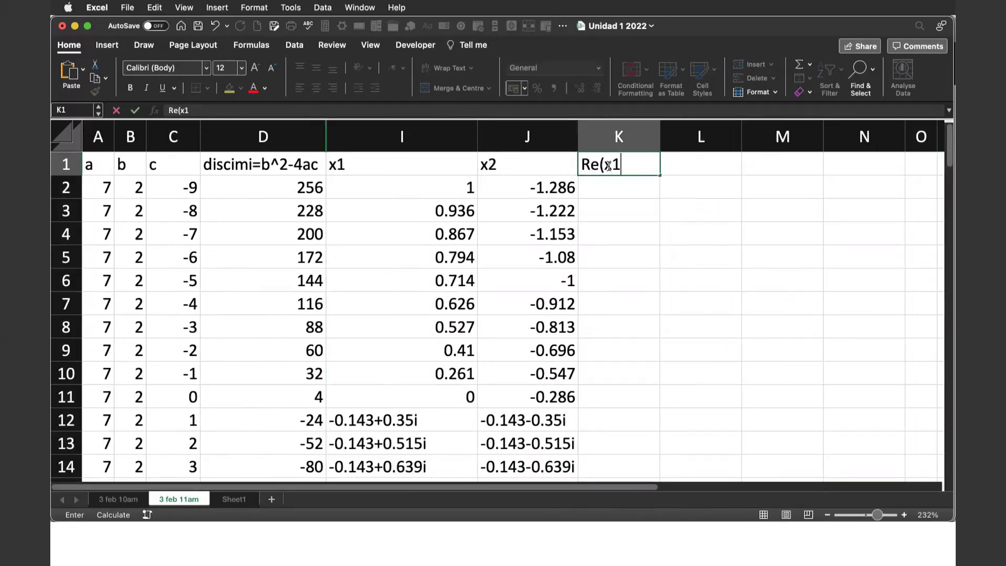
key(Tab)
text(Im)
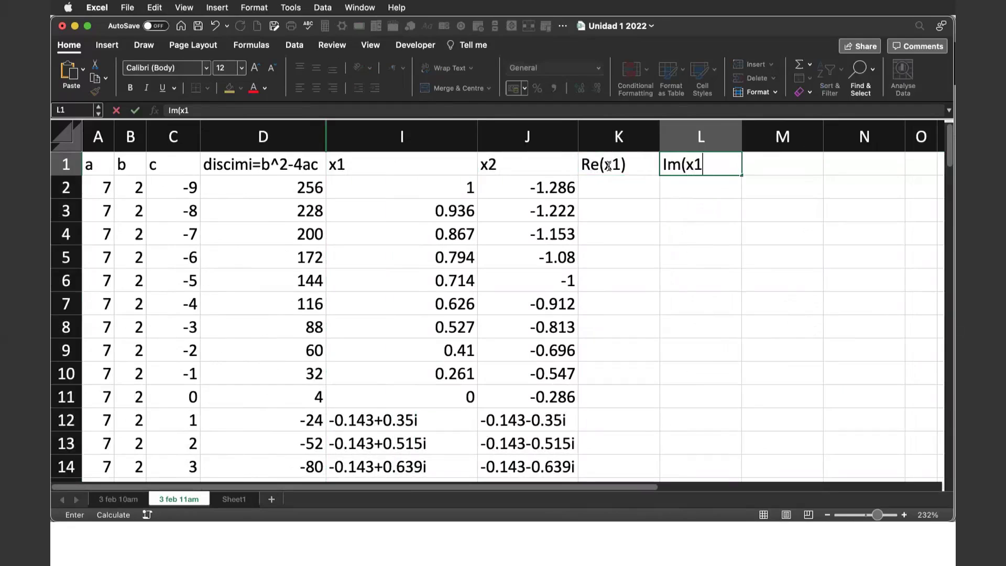
key(Tab)
click(718, 168)
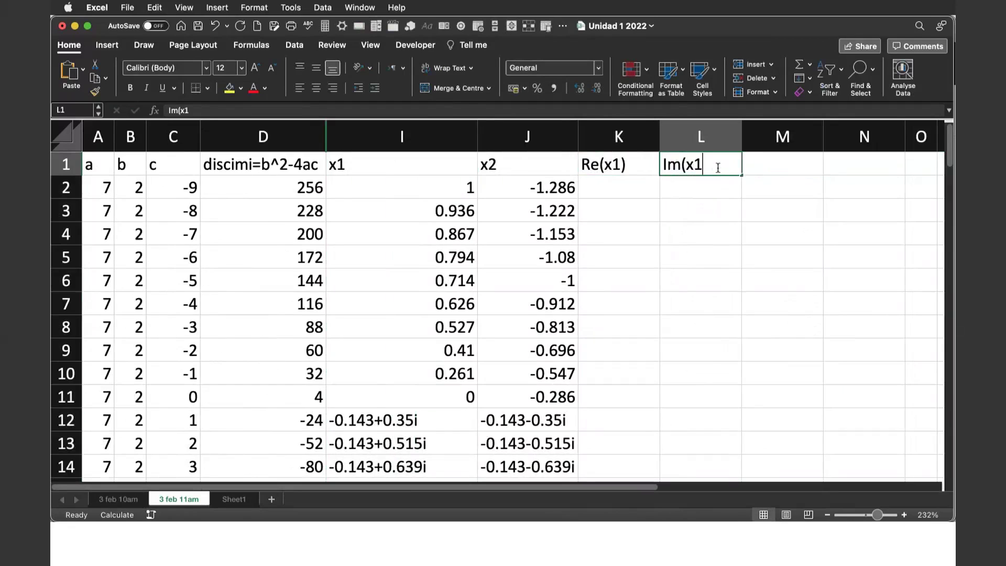
double_click(718, 168)
Enter =IMREAL(I2) in K2 and =IMAGINARY(I2) in L2.
click(624, 188)
text(=imreal)
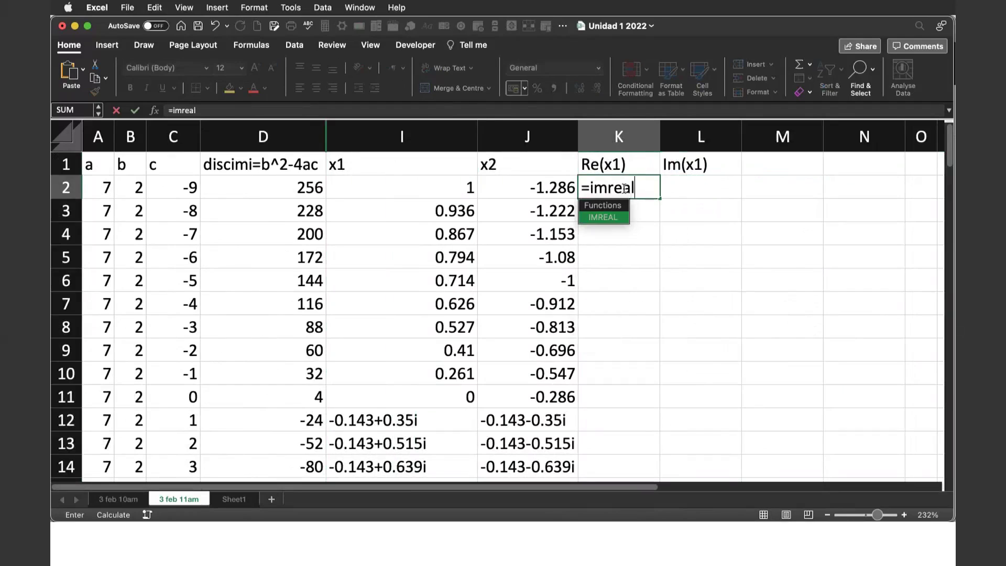
text(()
click(401, 193)
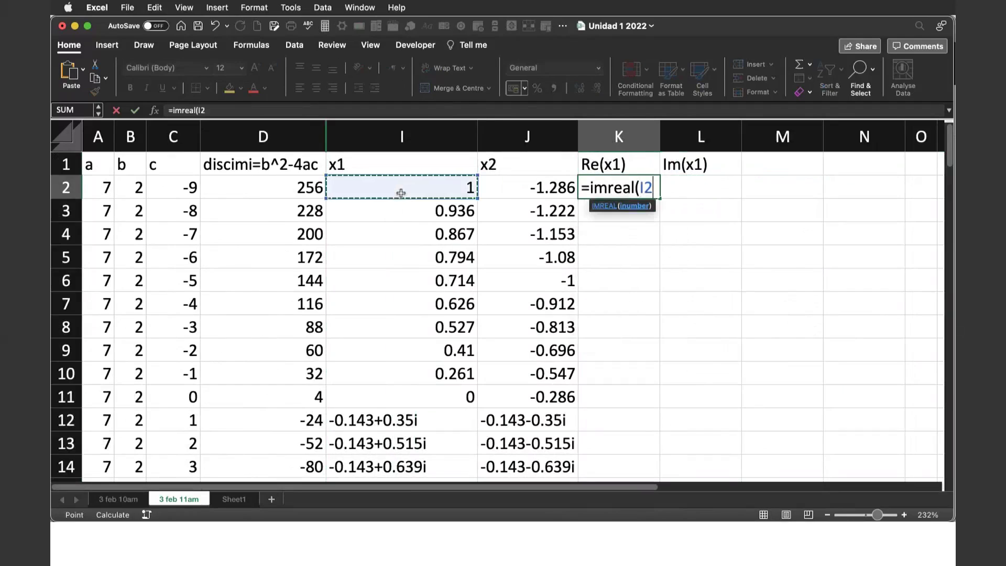
text())
key(Return)
click(700, 182)
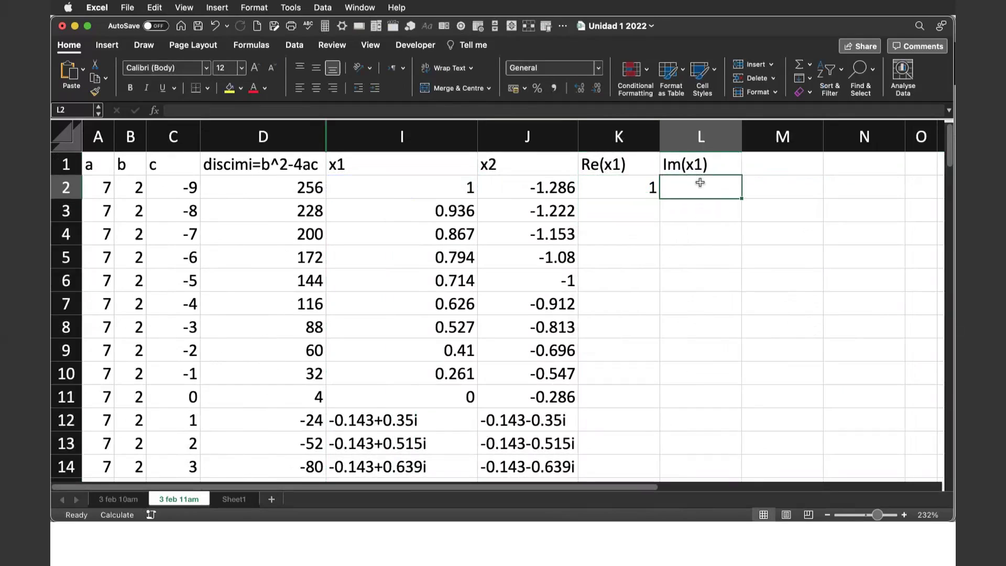
text(=im)
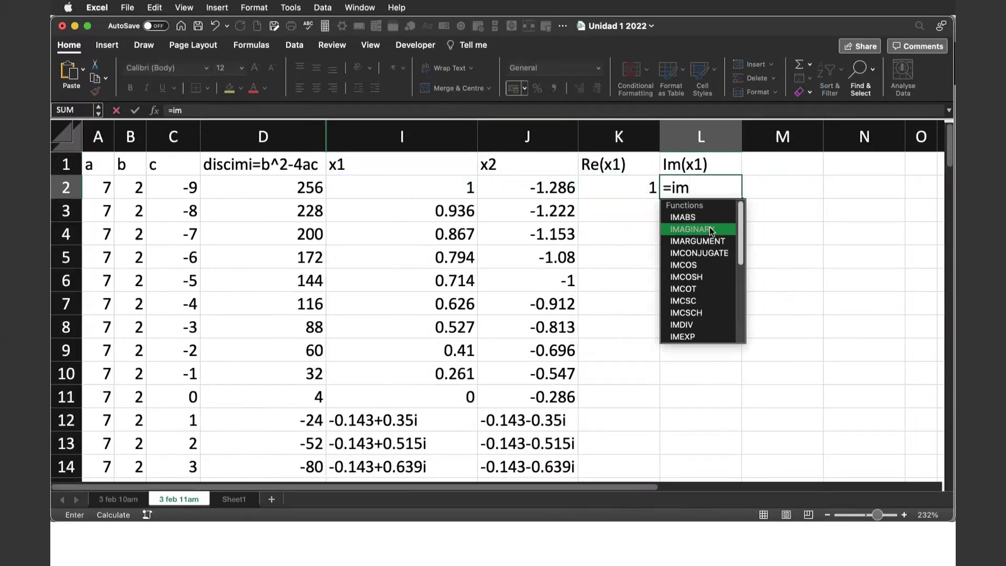
double_click(710, 229)
click(456, 187)
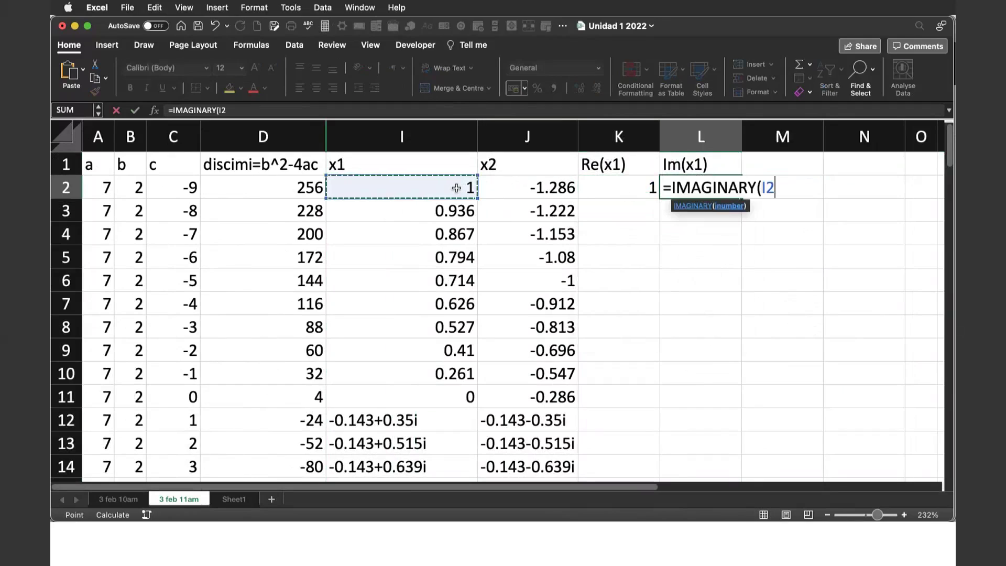
text())
key(Return)
Enter =IMREAL(J2) in M1 and =IMAGINARY(J2) in N1, giving -1.286 and 0.
click(784, 167)
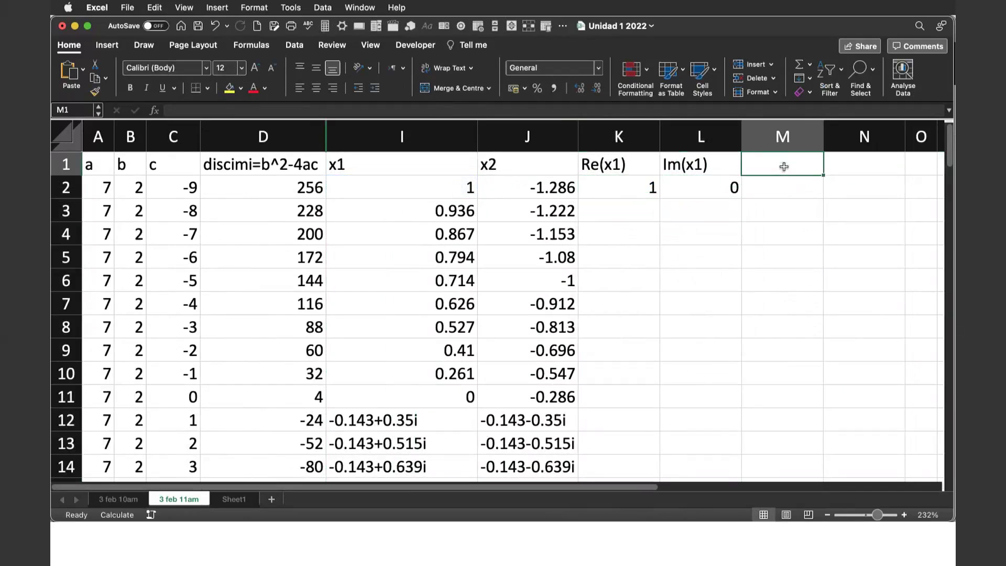
text(=imreal()
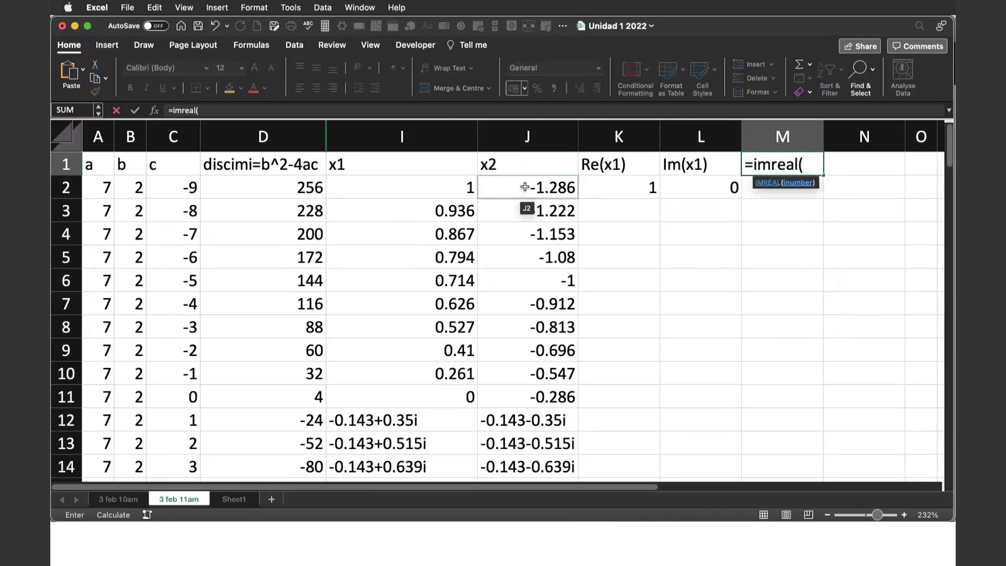
click(525, 187)
text())
key(Return)
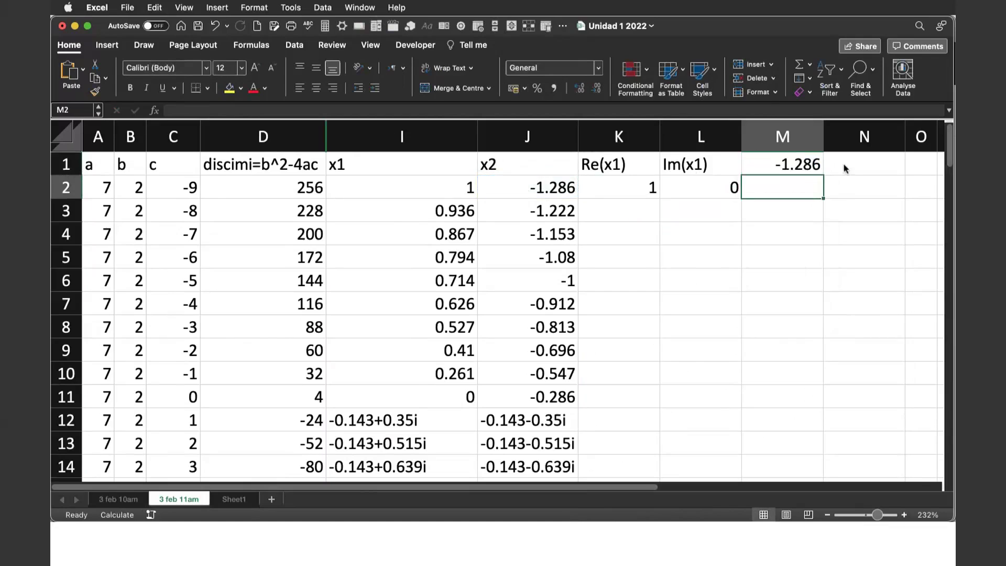
click(852, 164)
text(=)
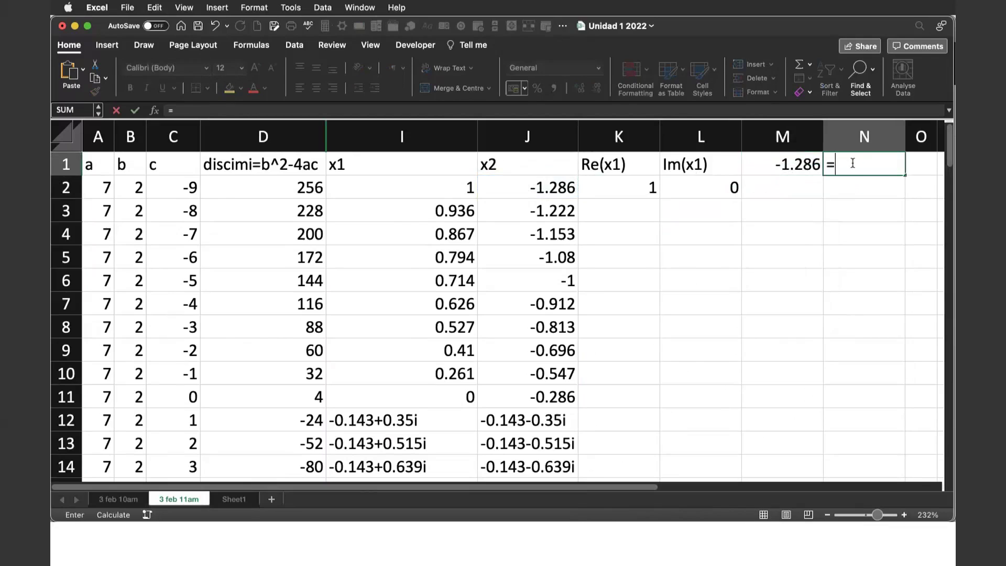
text(im)
key(Down)
key(Tab)
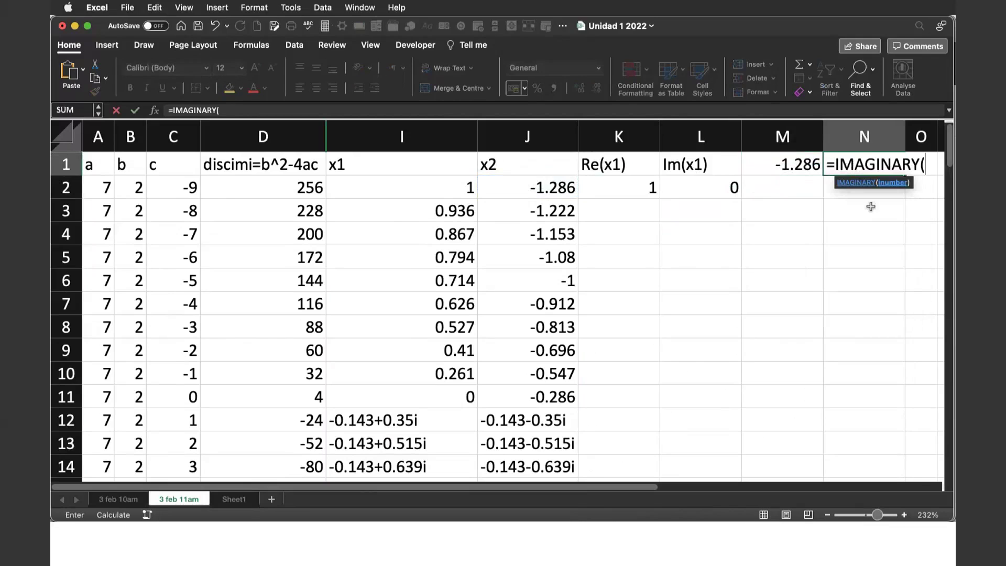
click(556, 188)
text())
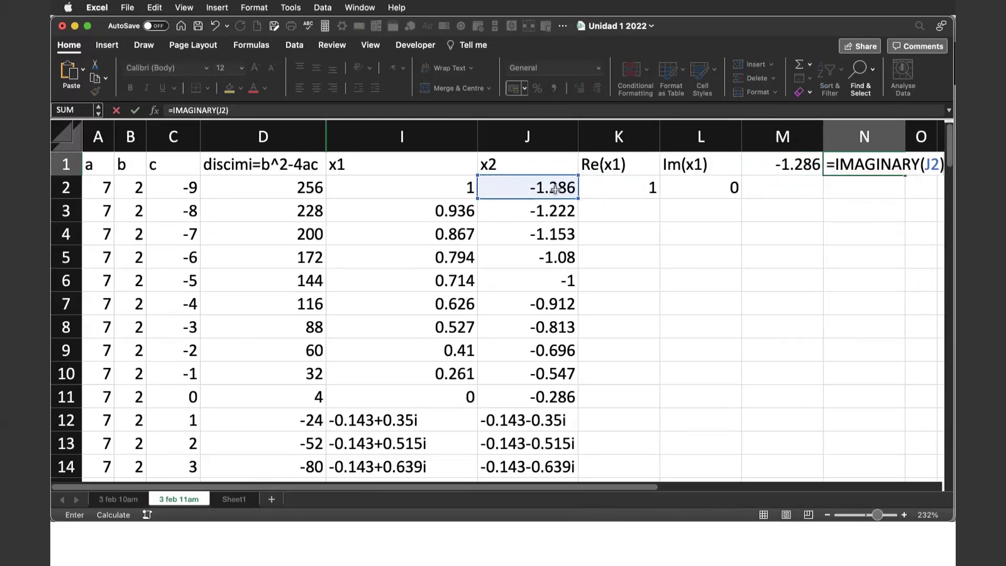
key(Return)
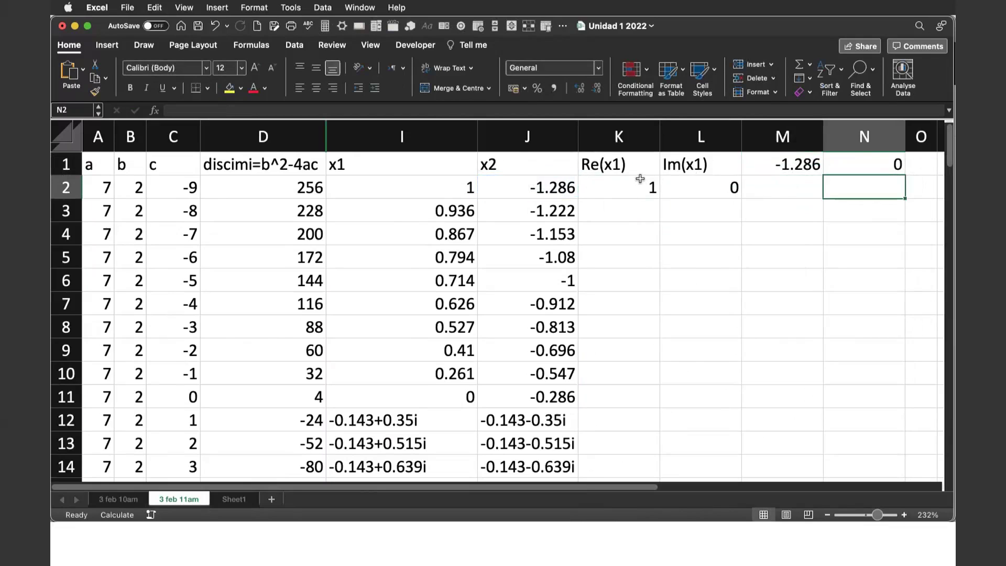
click(790, 168)
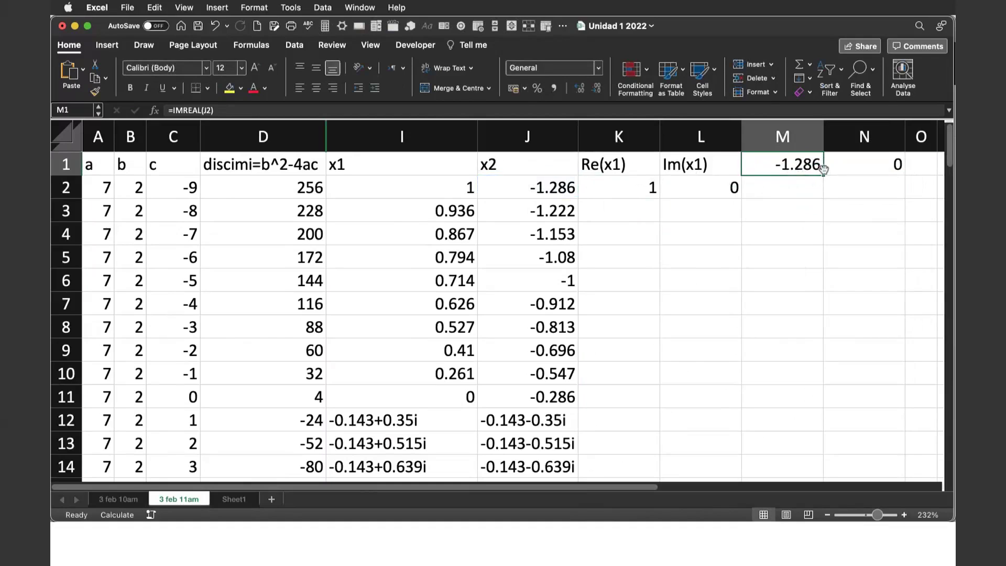
Move the x2 part formulas down to M2:N2 and head M1:N1 with Re(x2) and Im(x2).
mouse_move(824, 168)
mouse_down()
mouse_move(836, 192)
mouse_move(792, 187)
mouse_up()
click(889, 169)
drag(892, 175, 878, 189)
click(811, 165)
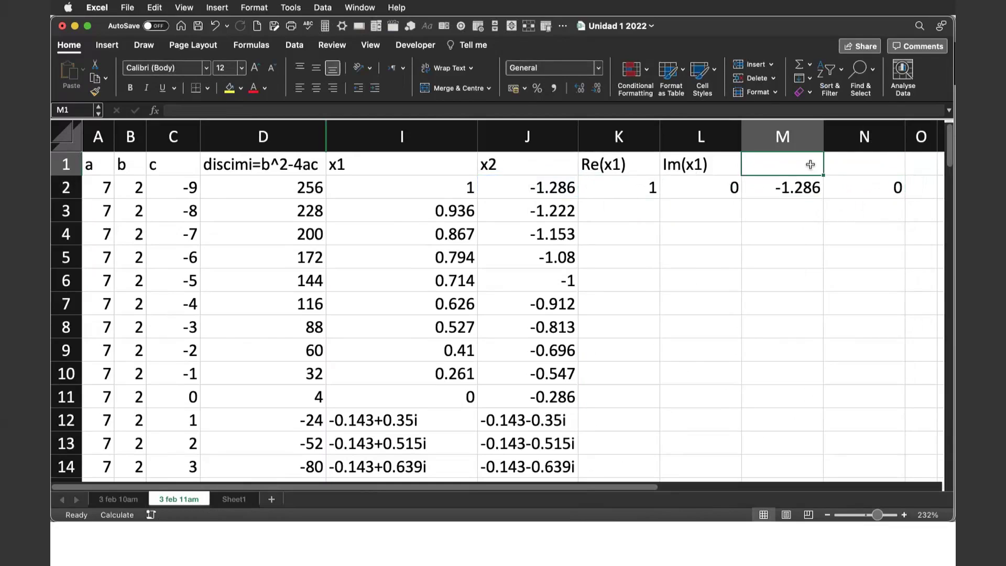
text(Re)
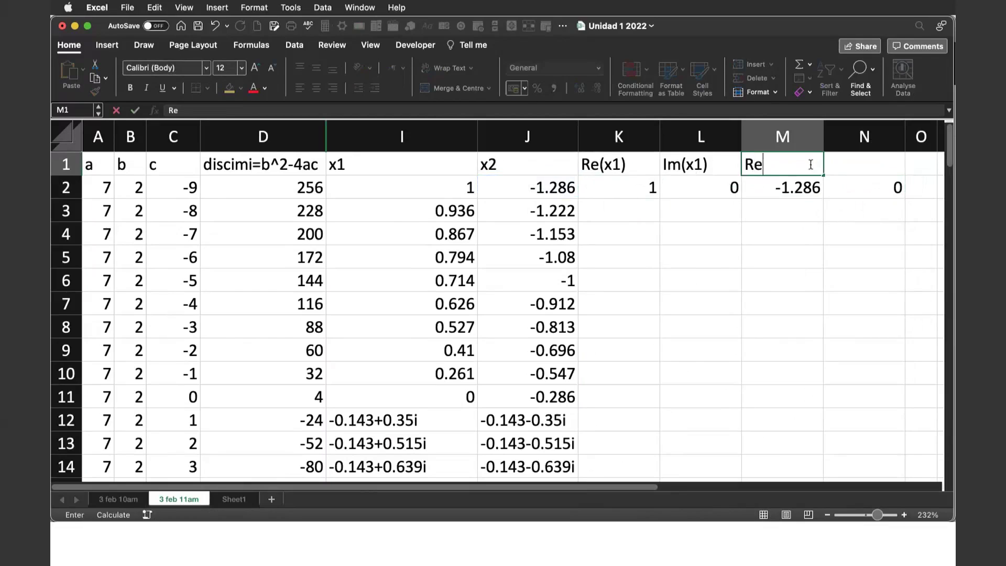
text((x2))
key(Tab)
text(I)
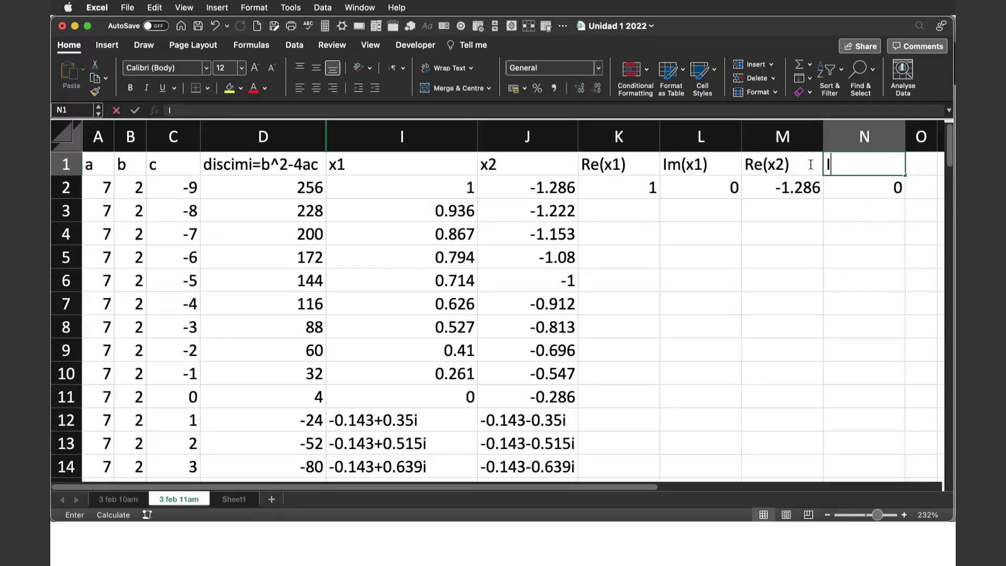
text(m(x2)
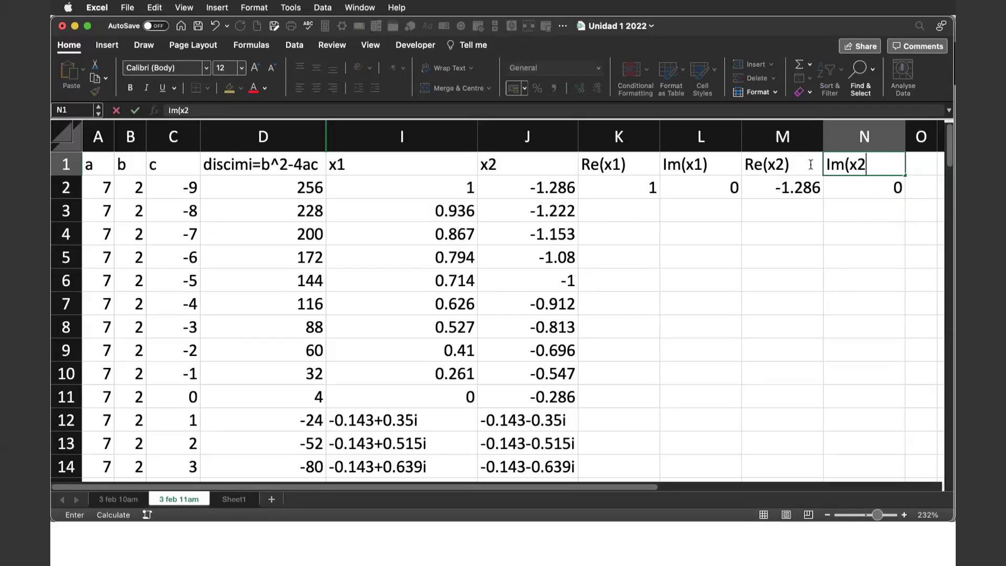
key(Return)
Fill the four part formulas in K2:N2 down to row 99.
drag(639, 188, 880, 186)
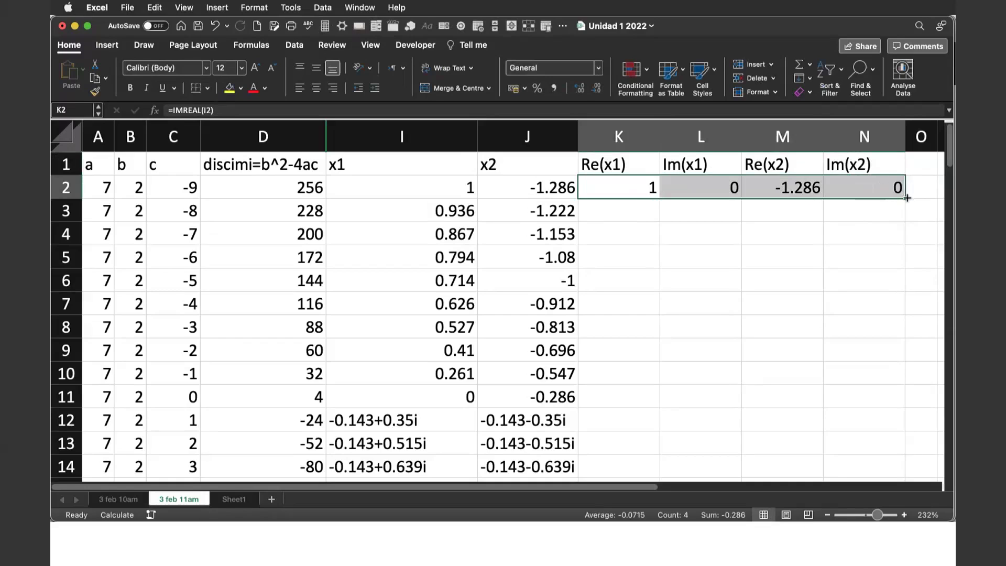
drag(907, 197, 897, 546)
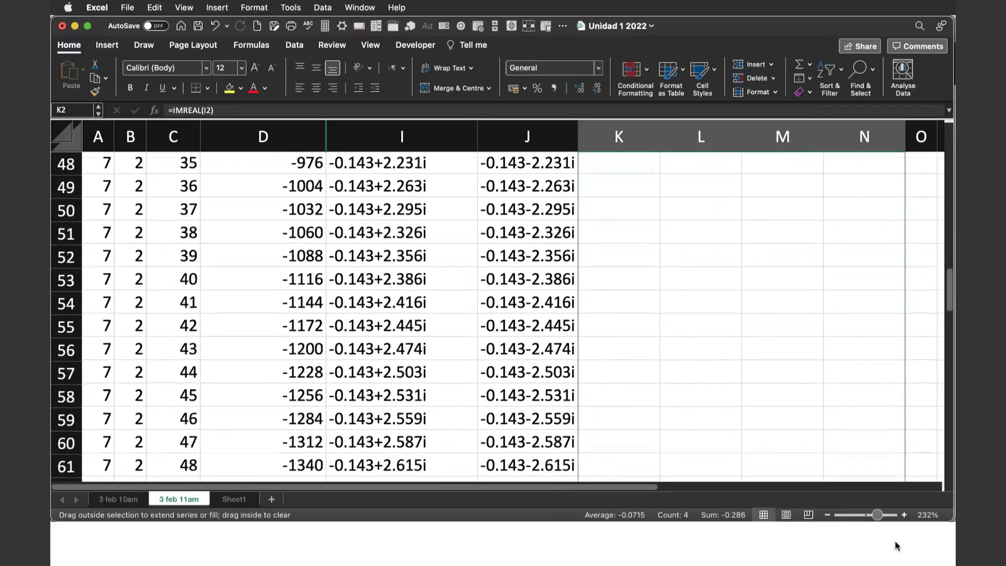
drag(897, 546, 902, 378)
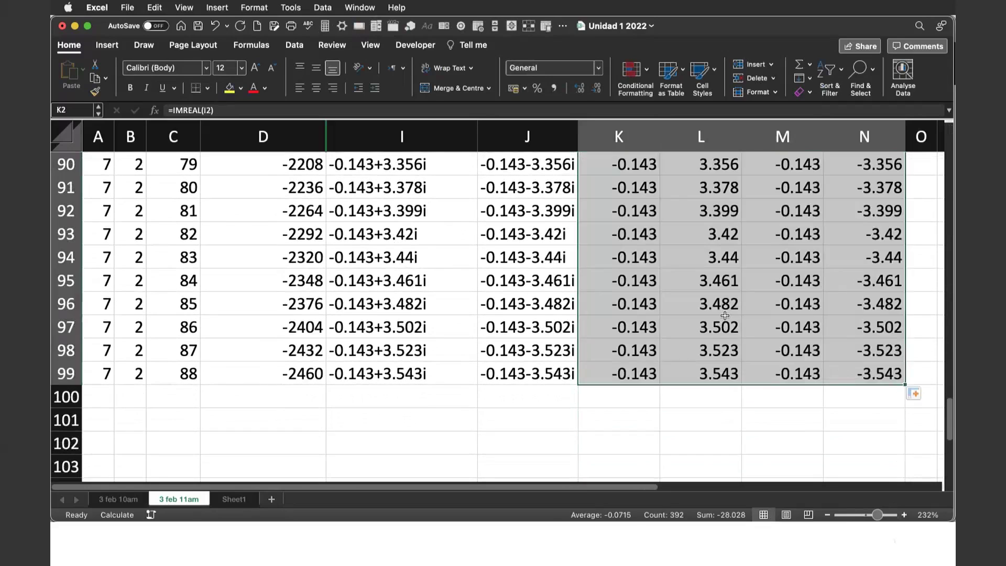
scroll(725, 314, up, 20)
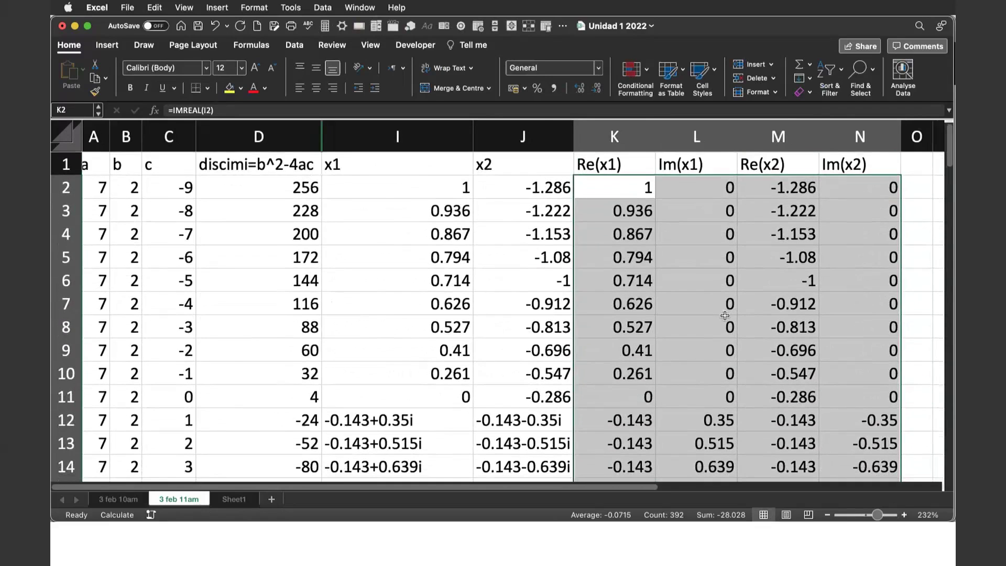
scroll(726, 314, right, 10)
scroll(725, 315, right, 3)
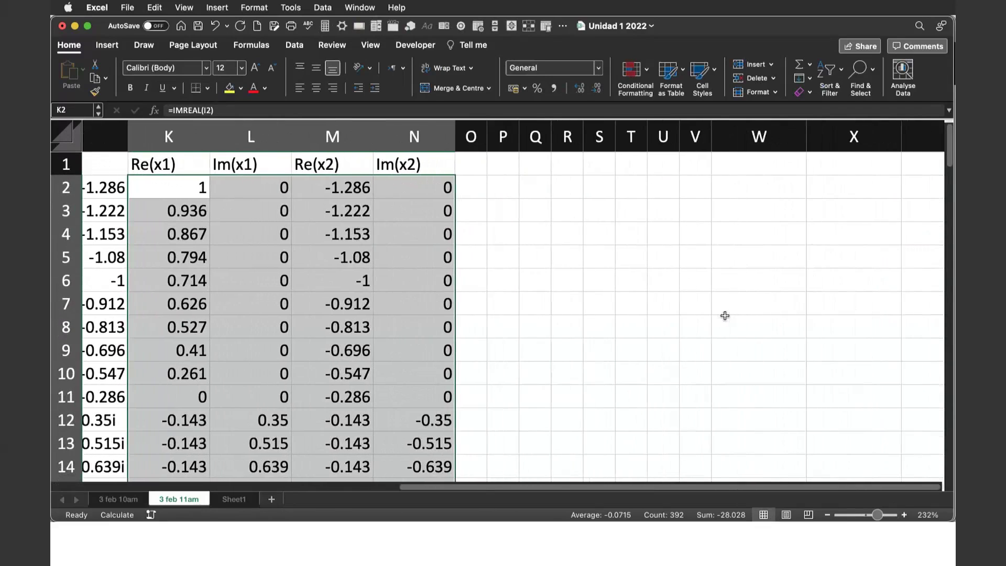
click(615, 237)
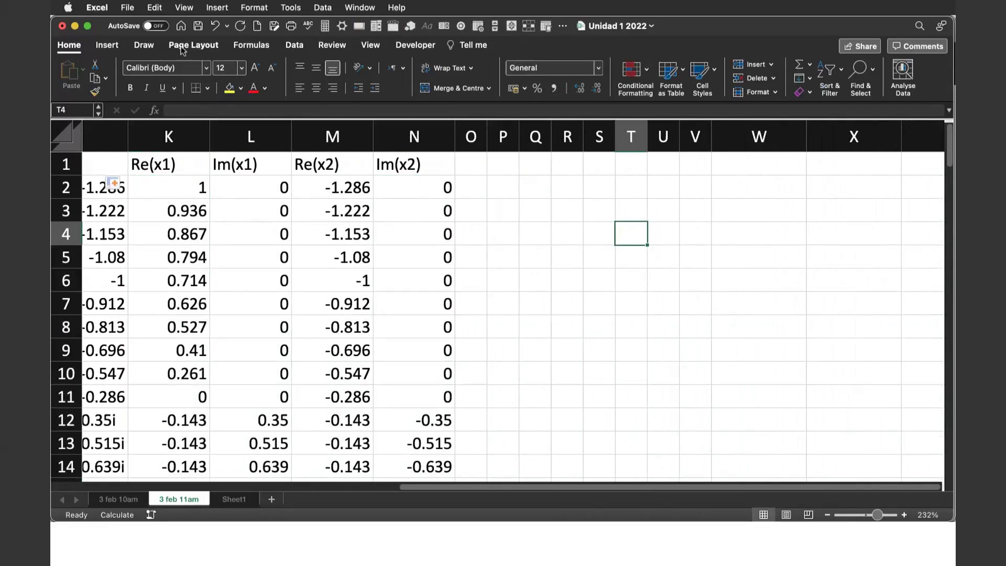
click(116, 49)
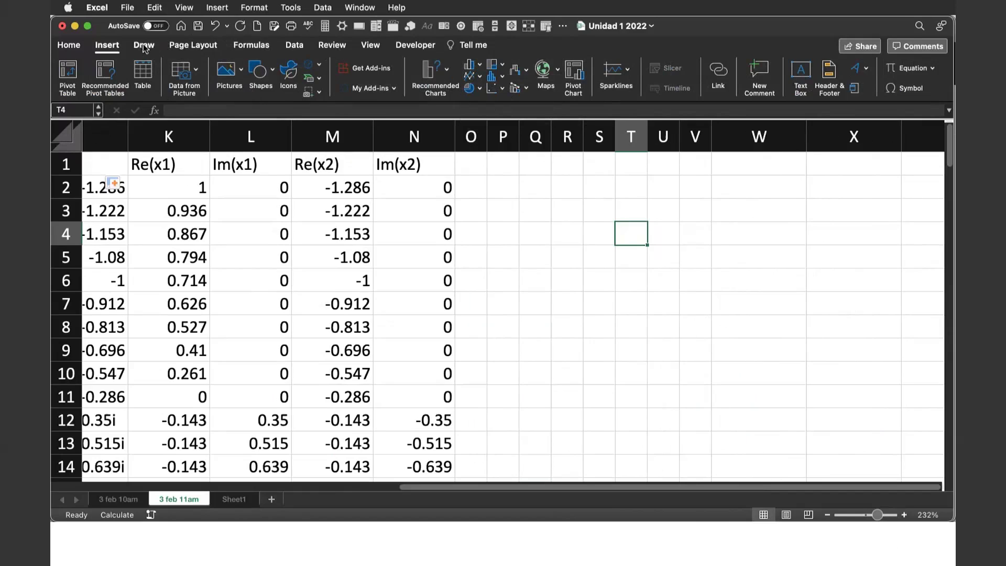
Insert a blank X Y (Scatter) chart, Chart 1, on the 3 feb 11am sheet.
click(217, 8)
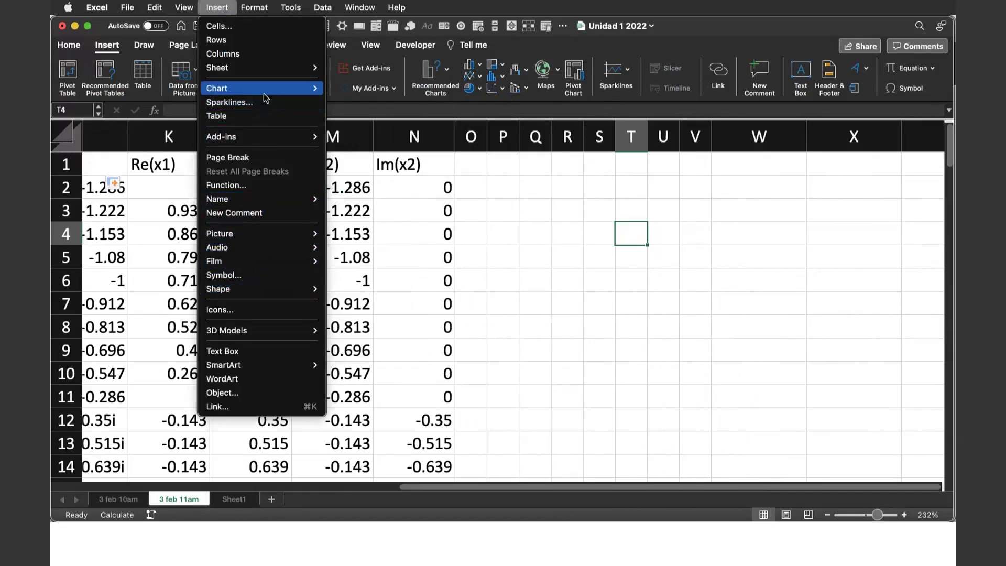
mouse_move(217, 88)
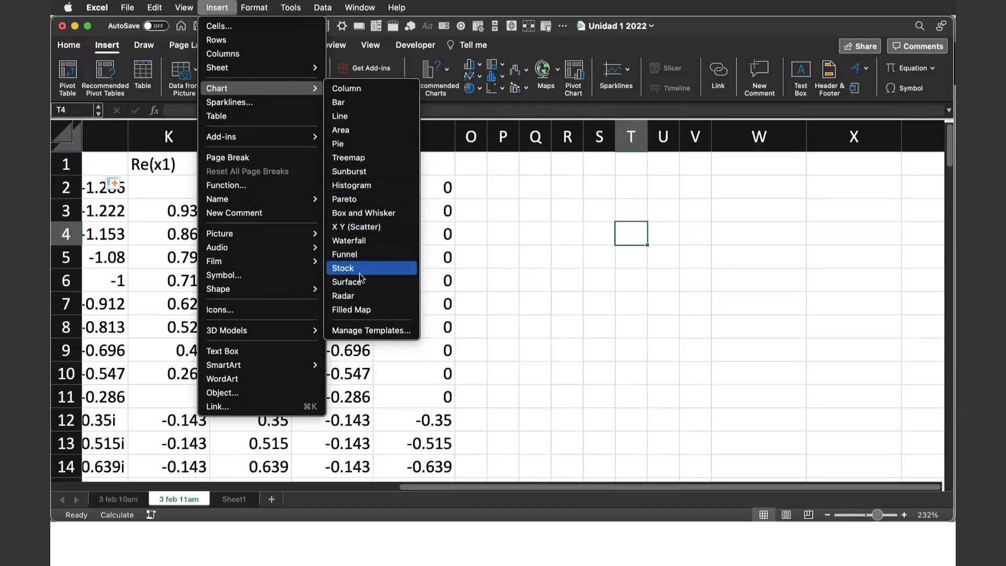
click(379, 228)
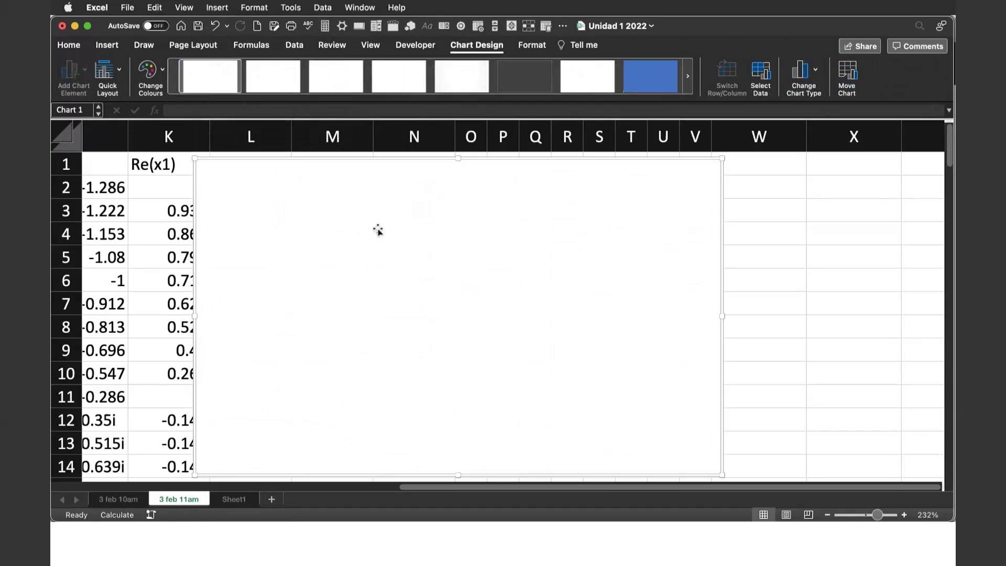
Move the blank chart off the data and set its X values to K2:K99.
drag(296, 181, 464, 196)
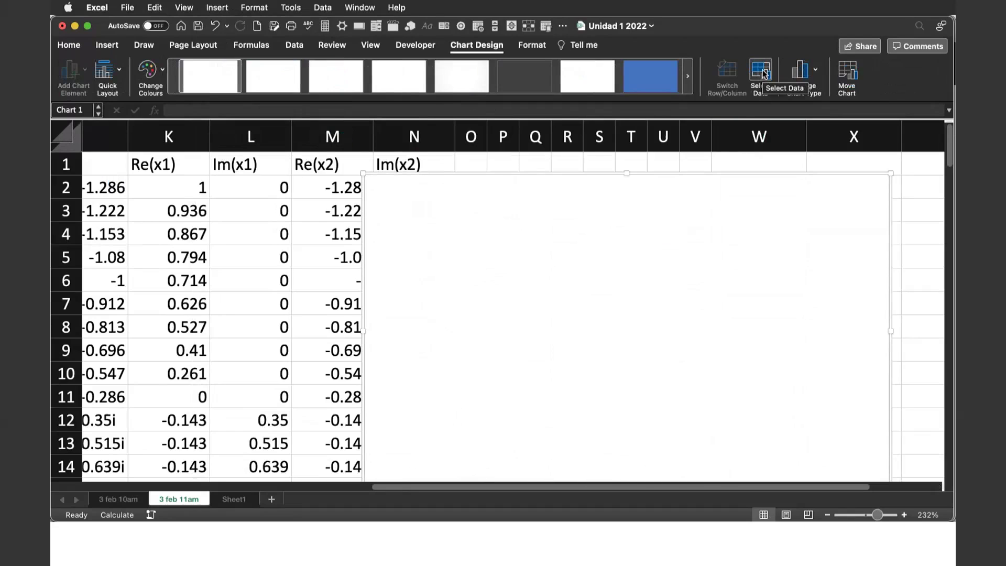
click(760, 70)
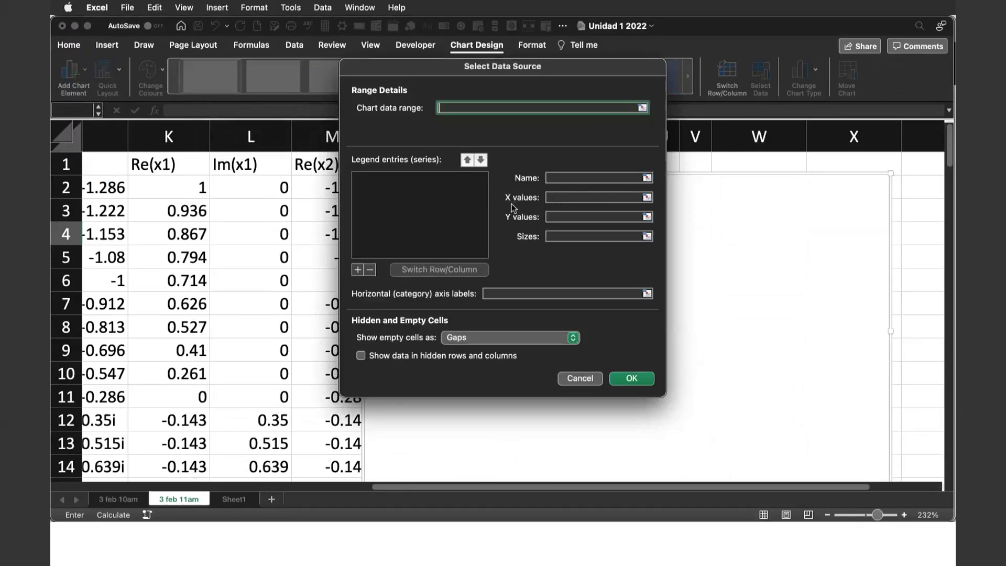
click(647, 198)
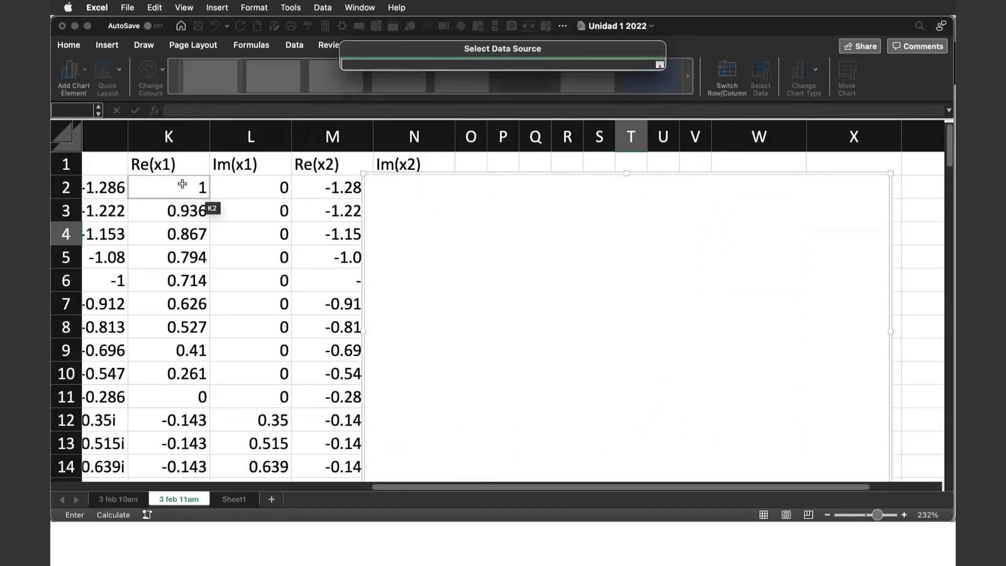
drag(182, 184, 156, 525)
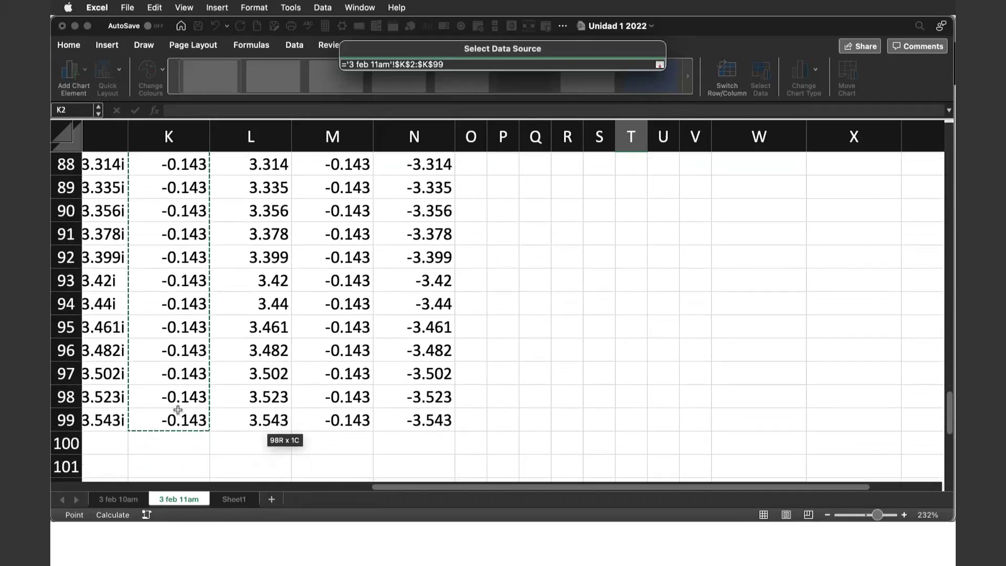
drag(177, 410, 177, 410)
click(659, 64)
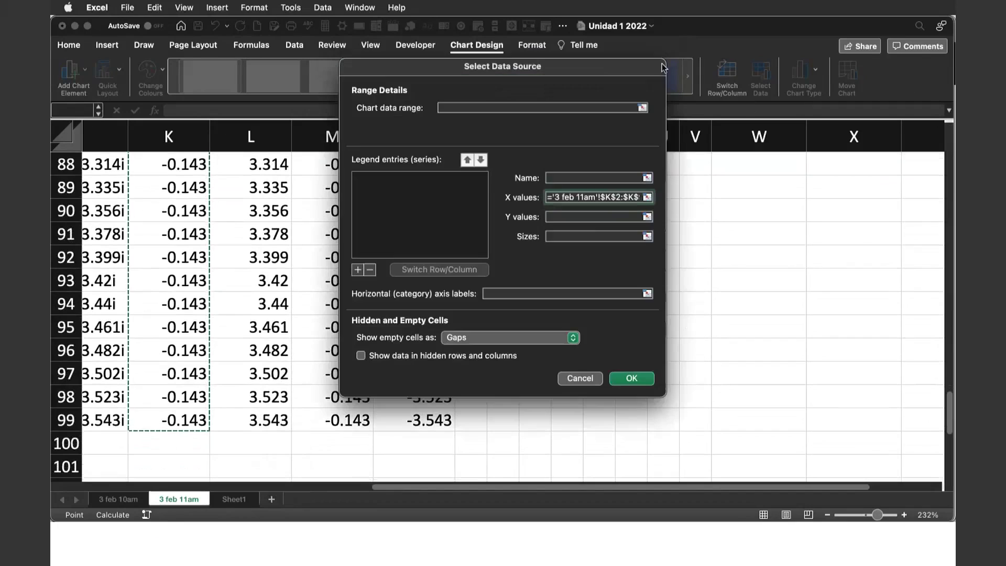
Set the Y values to L2:L99 and confirm the chart's data ranges.
click(648, 216)
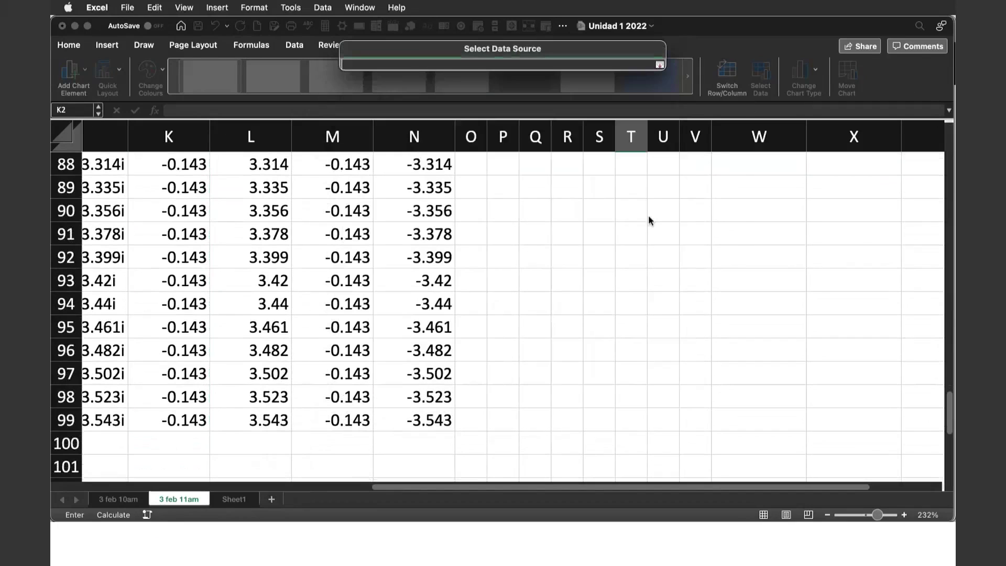
scroll(281, 208, up, 10)
scroll(280, 208, up, 15)
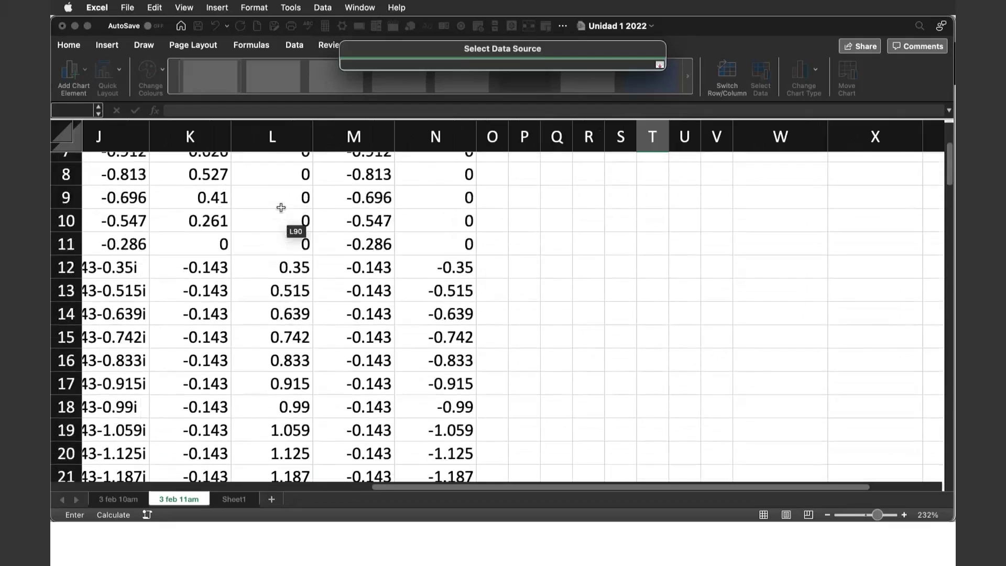
scroll(281, 205, up, 3)
drag(288, 187, 266, 563)
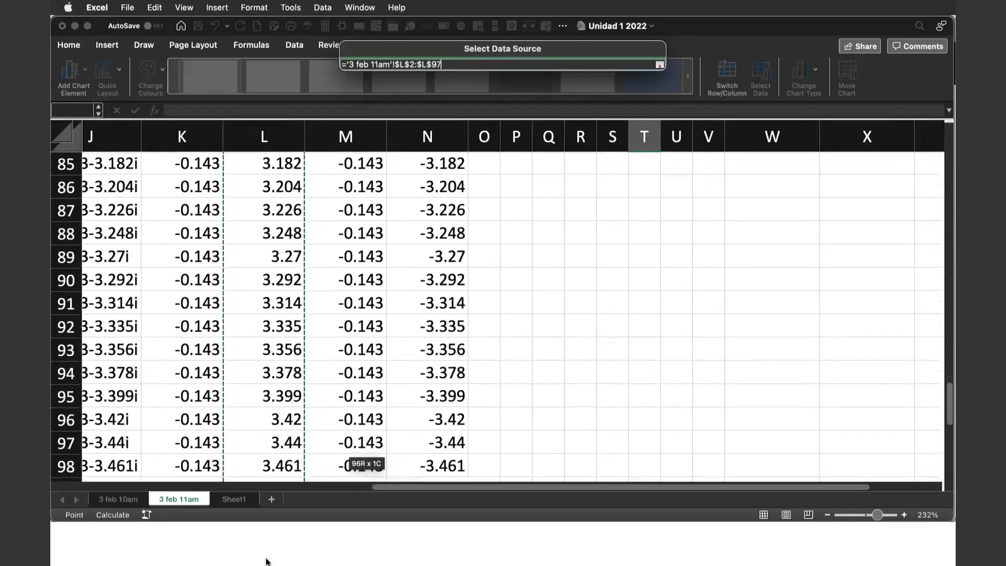
drag(266, 563, 279, 443)
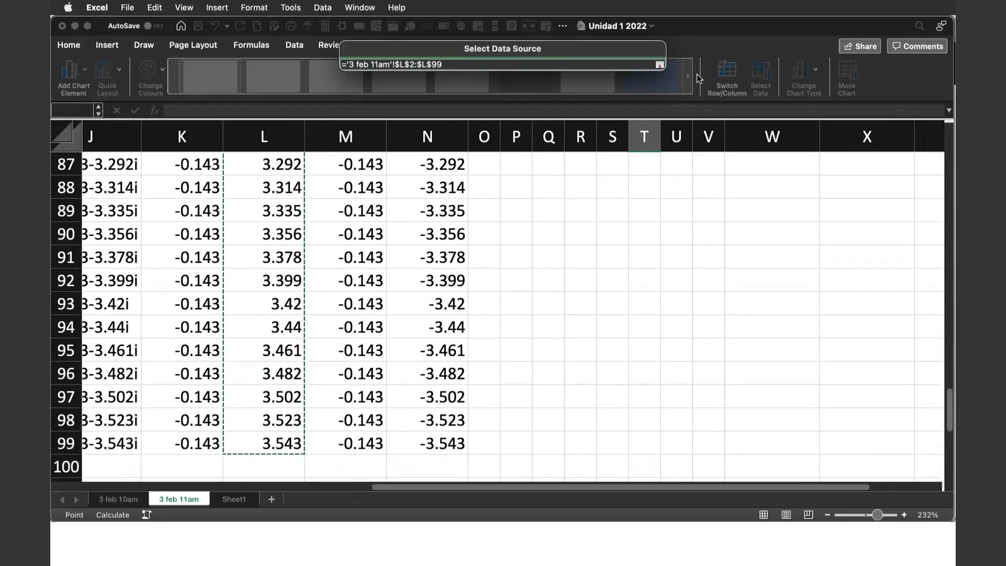
click(660, 64)
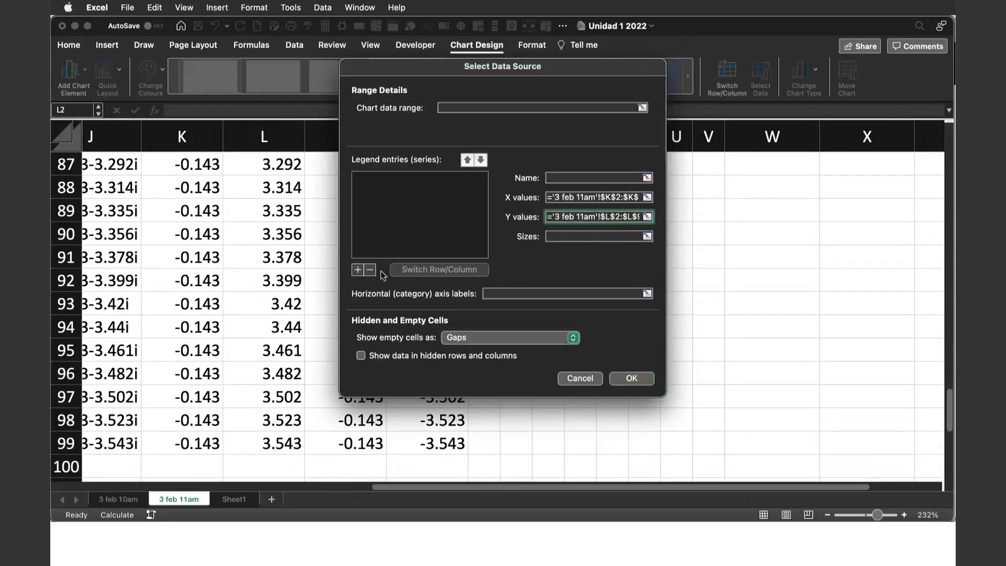
click(357, 271)
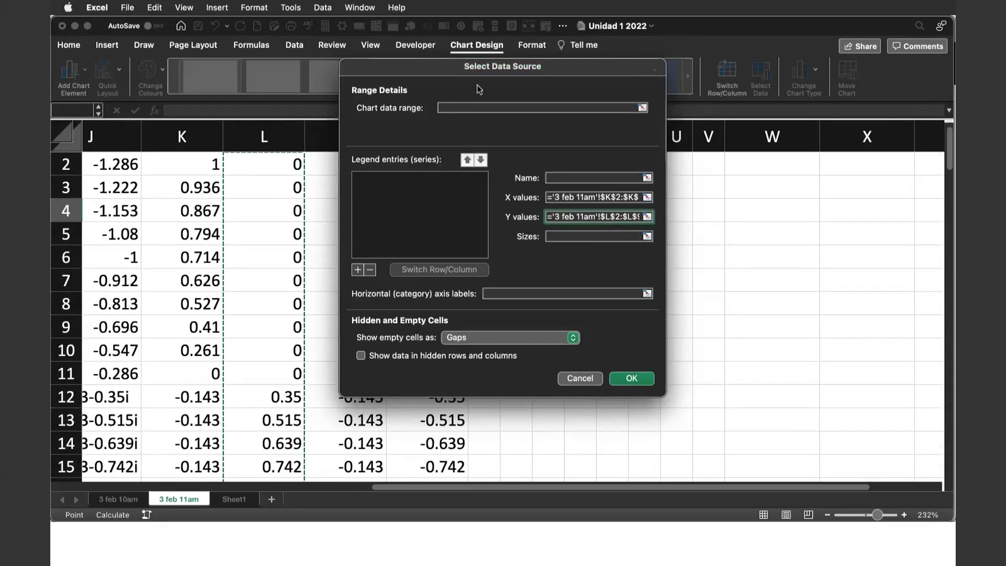
drag(479, 90, 608, 78)
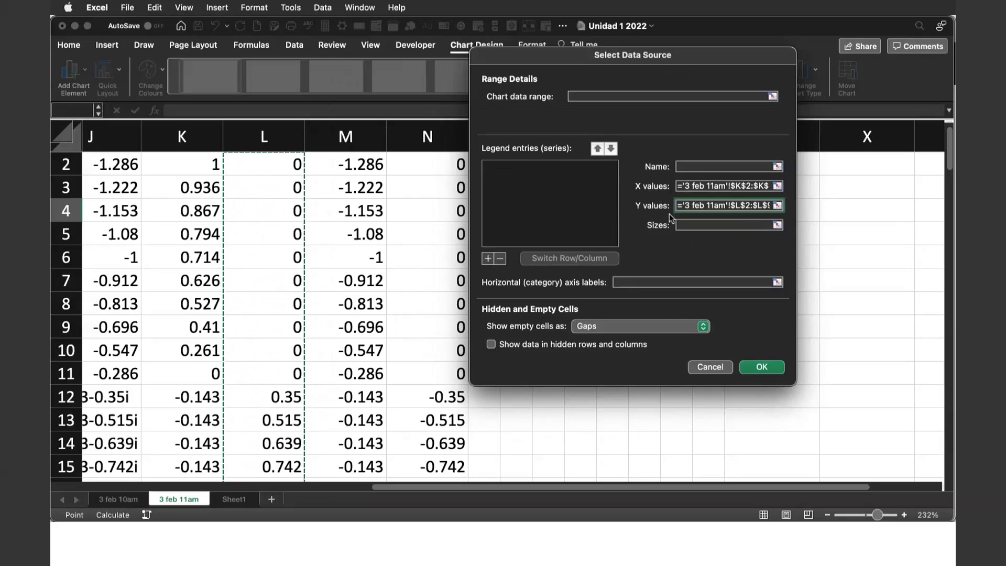
click(760, 365)
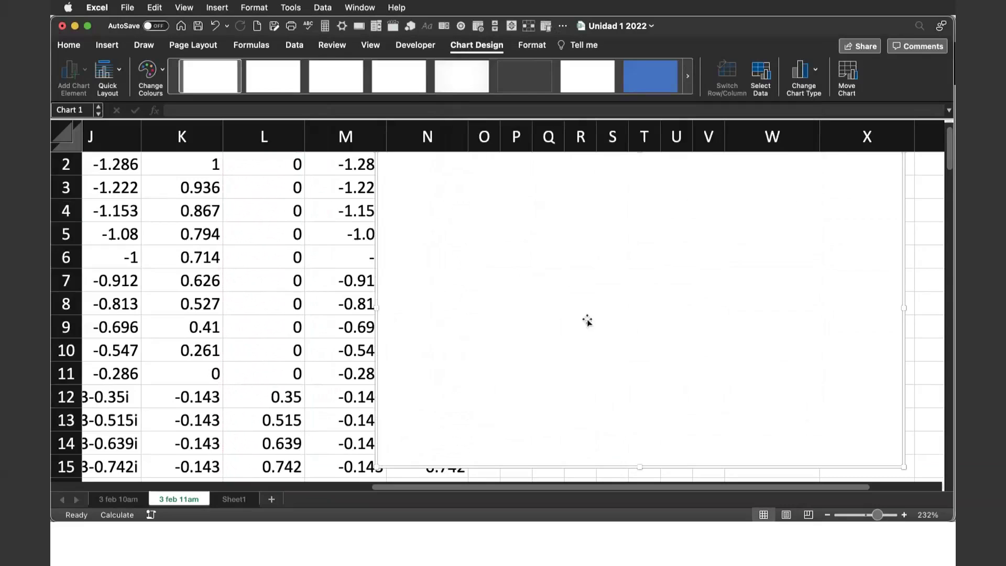
Move the chart further right and set its X values to all of column K, Re(x1).
drag(587, 321, 644, 275)
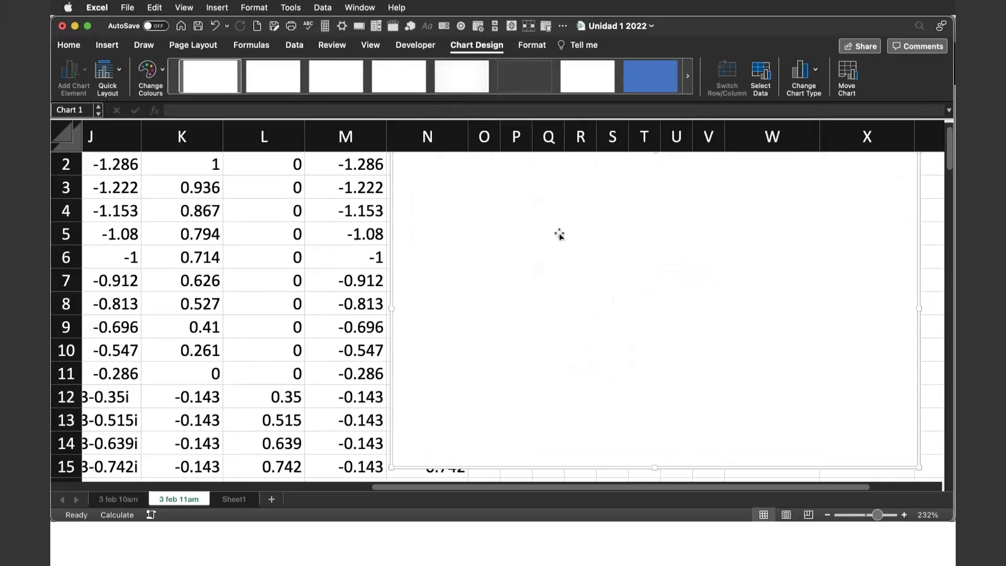
click(761, 77)
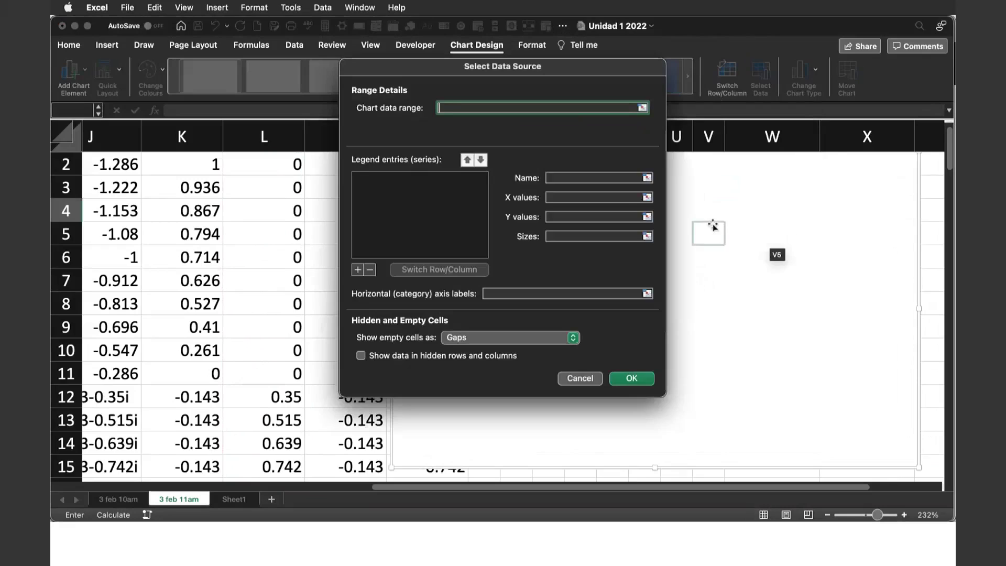
click(648, 197)
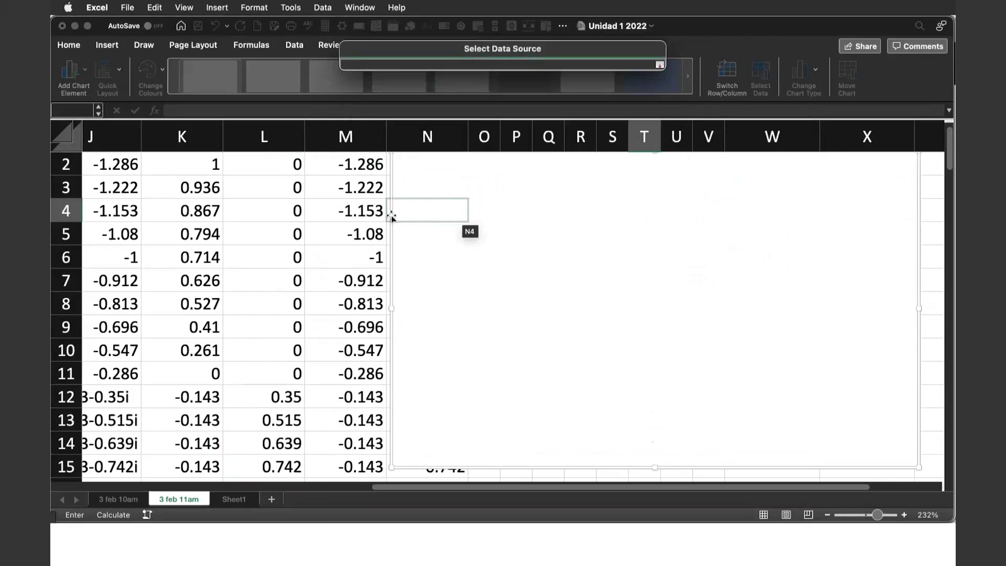
scroll(315, 225, up, 1)
scroll(285, 218, left, 1)
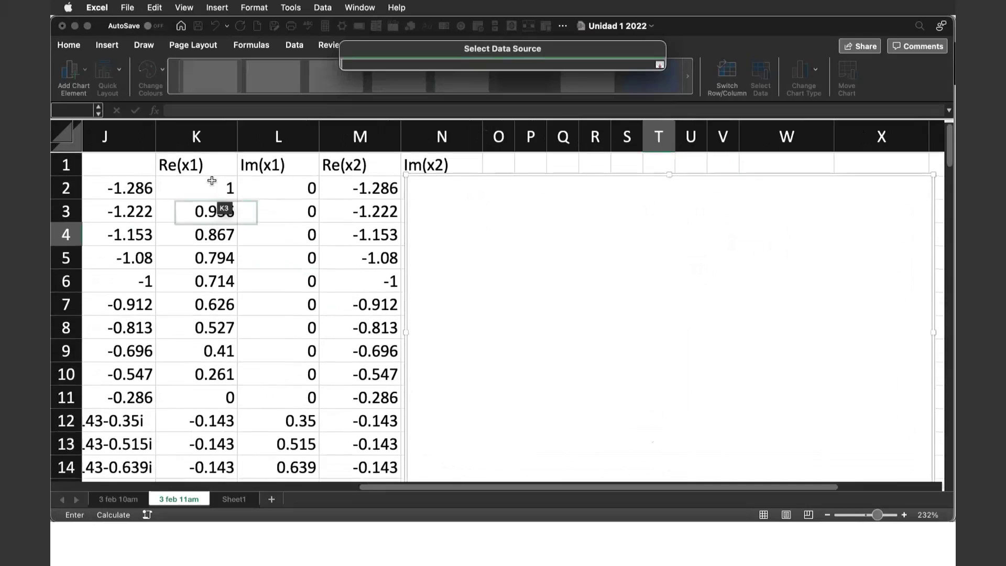
click(214, 140)
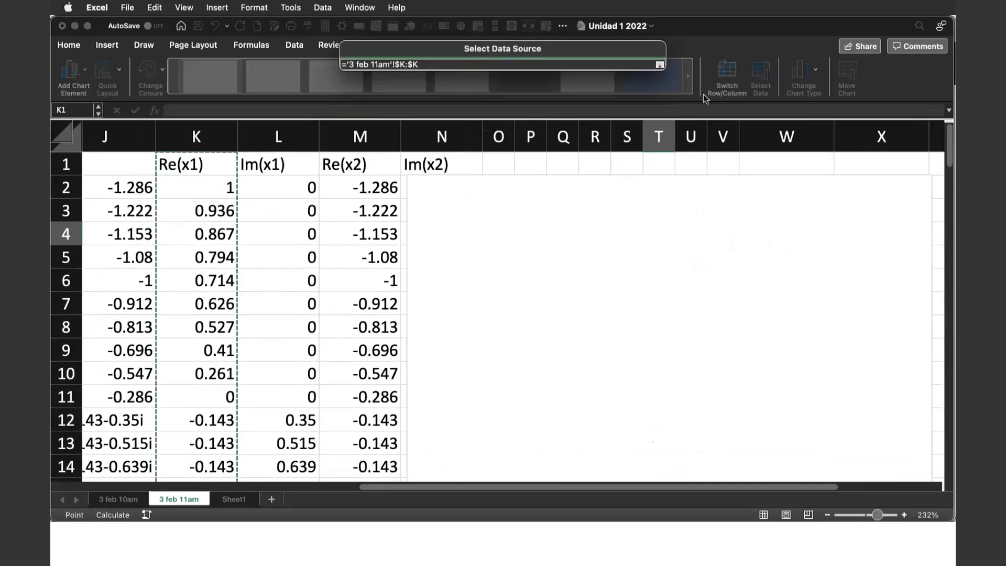
click(659, 64)
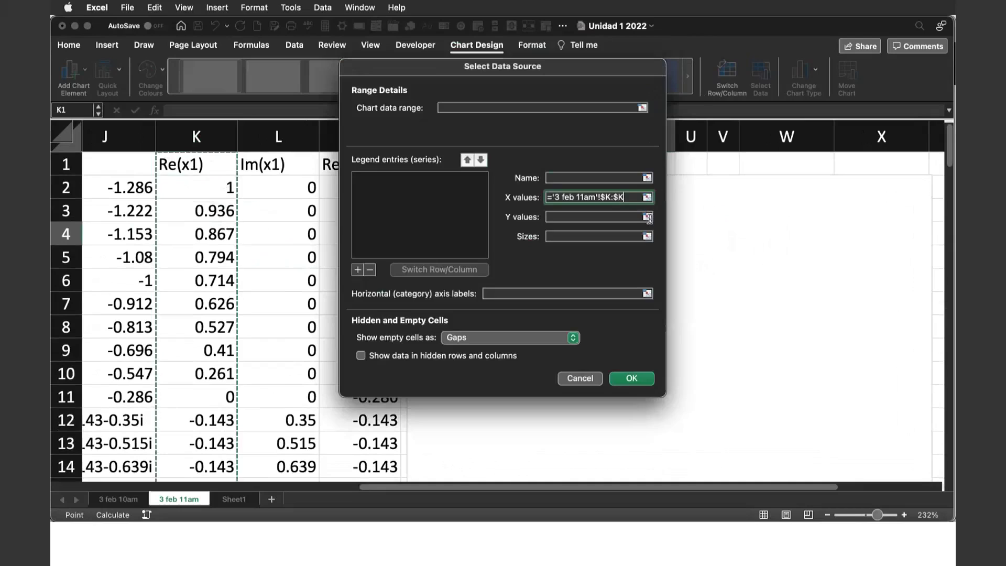
Set the Y values to all of column L, Im(x1), and confirm.
click(648, 218)
click(360, 137)
click(293, 138)
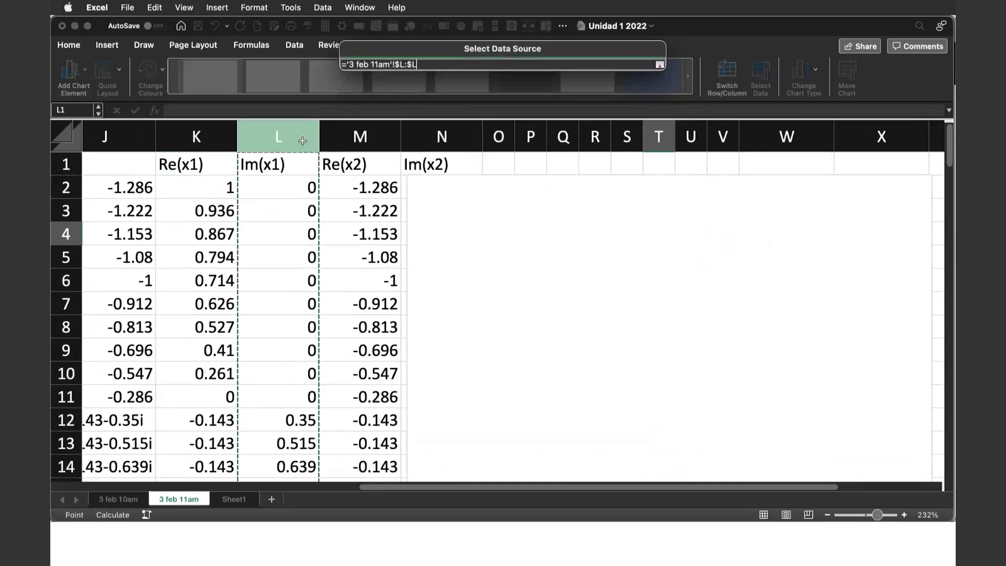
click(660, 64)
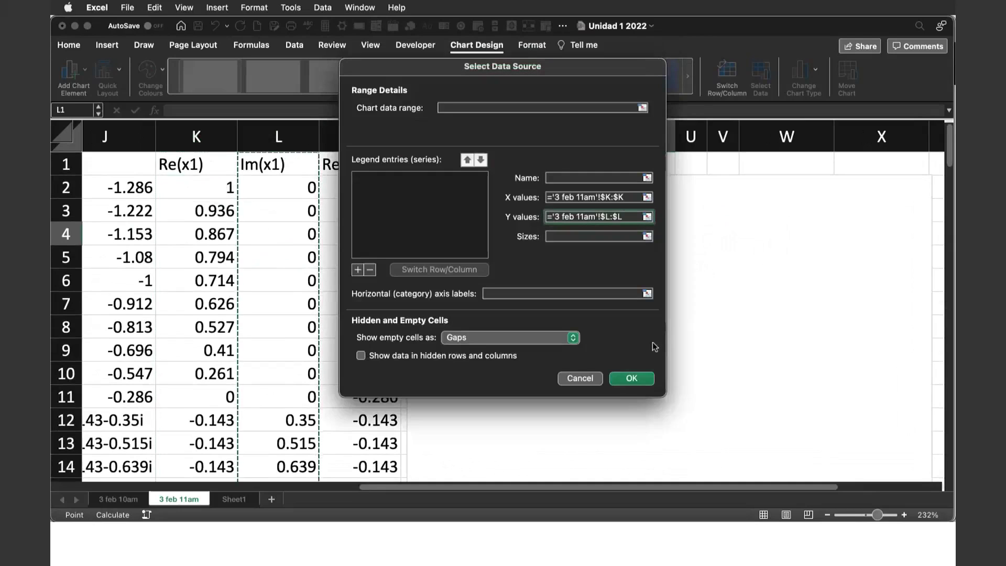
click(638, 378)
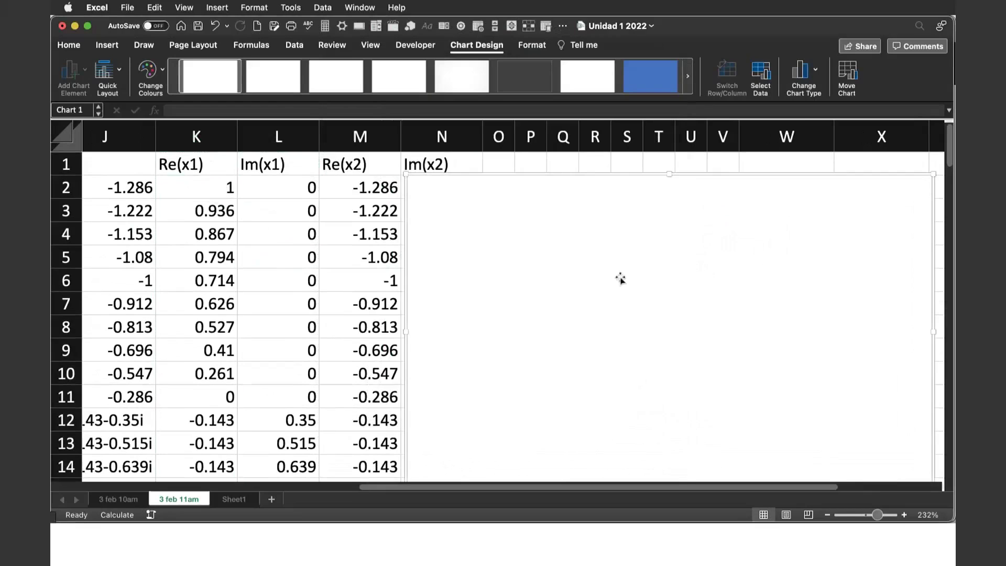
Reposition Chart 1, change its type to X Y (Scatter), and bring up its data source settings.
drag(618, 271, 524, 195)
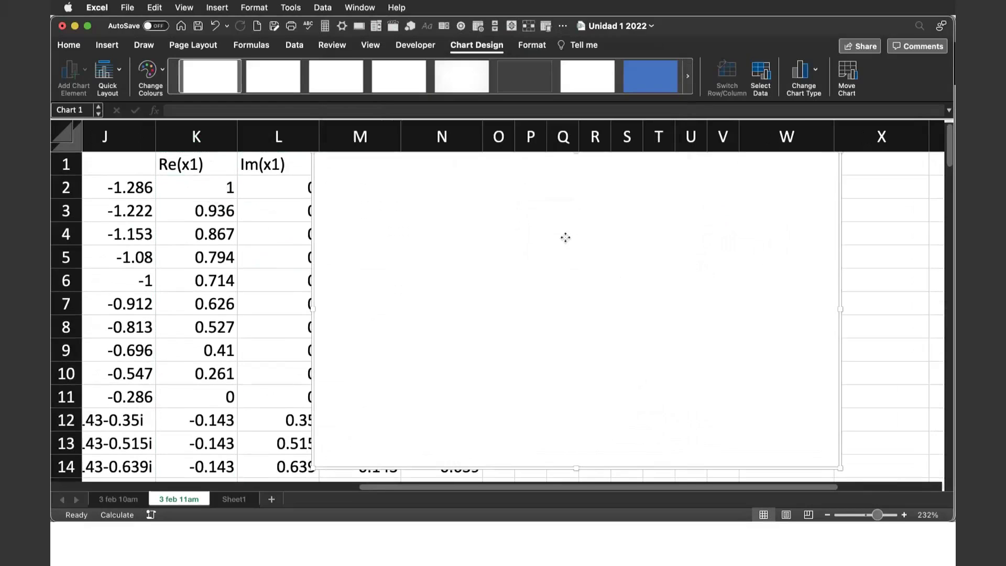
click(800, 81)
mouse_move(841, 165)
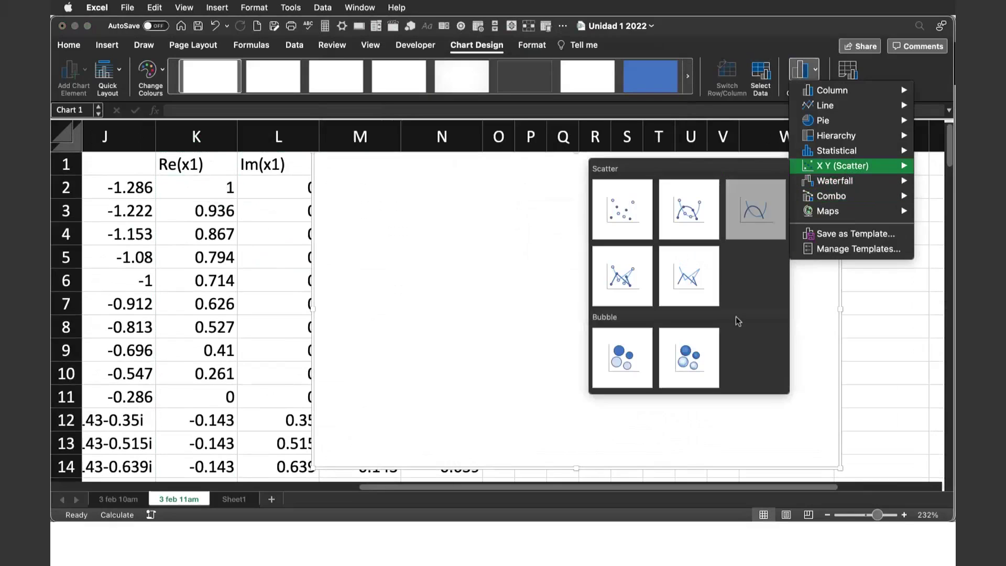
click(632, 217)
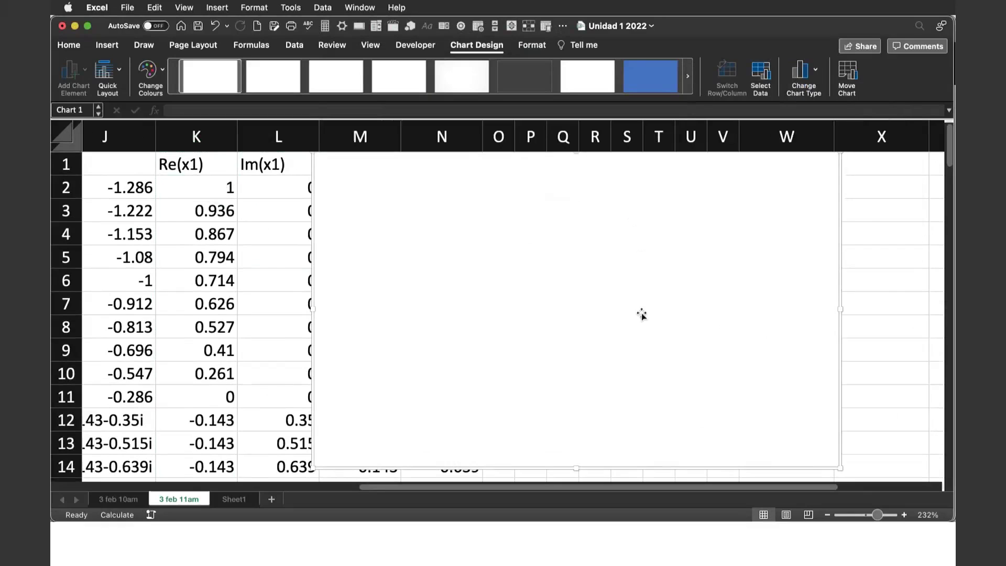
drag(640, 314, 729, 293)
click(760, 78)
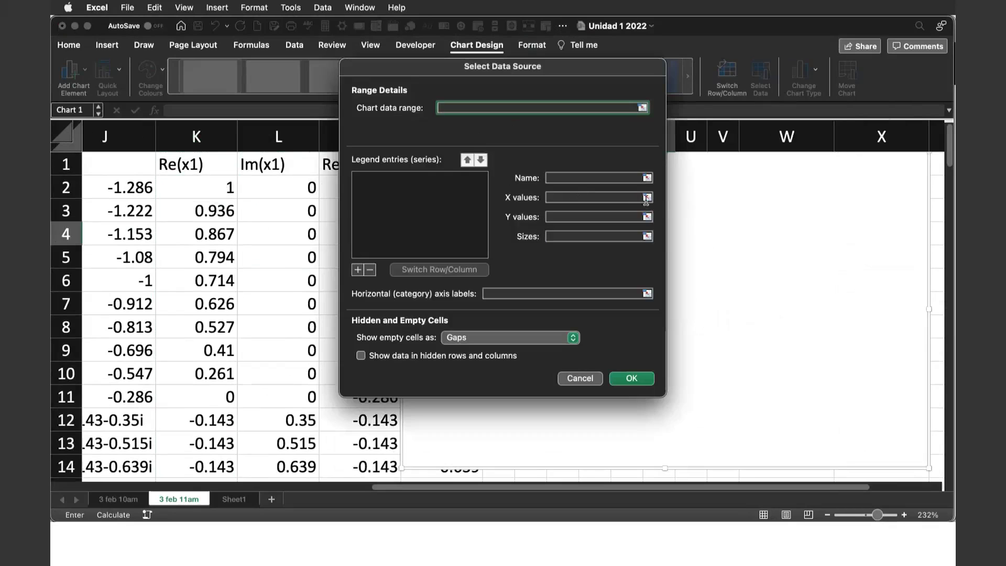
Set the series X values to K2:K99 (Re(x1)) and Y values to L2:L99 (Im(x1)).
click(647, 198)
click(297, 195)
mouse_move(225, 194)
mouse_down()
mouse_move(265, 452)
mouse_move(224, 495)
mouse_move(217, 373)
mouse_up()
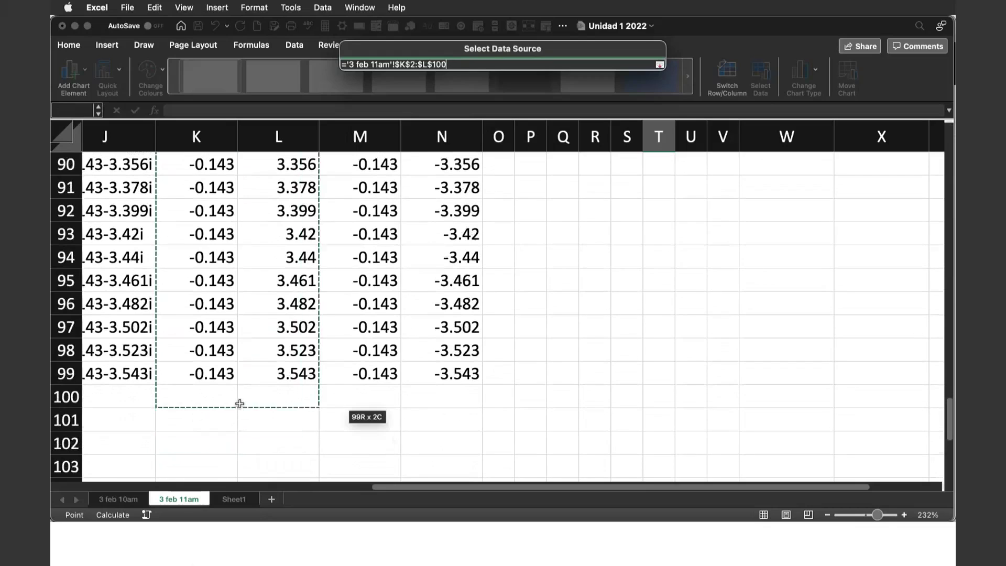
click(660, 64)
click(648, 217)
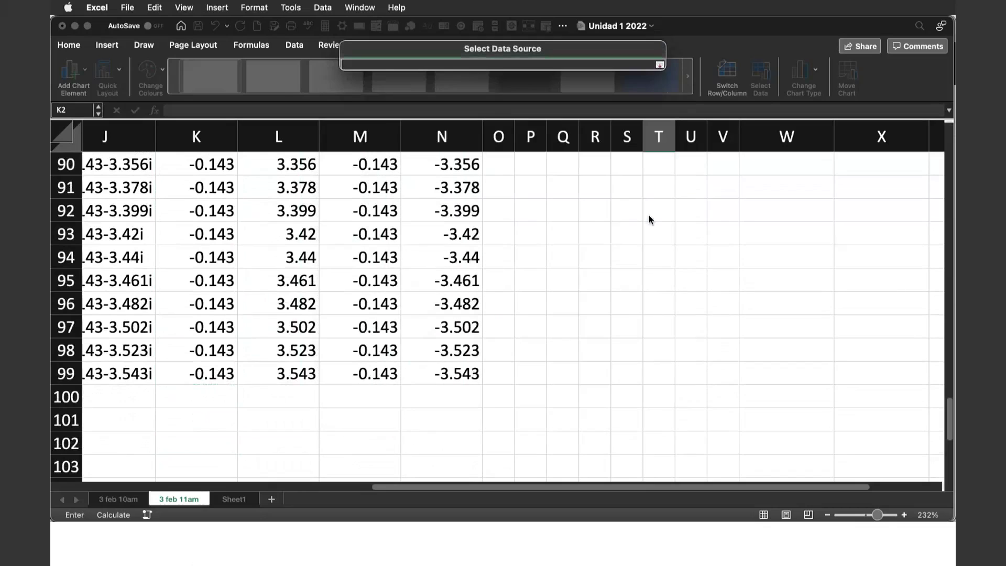
scroll(303, 271, up, 15)
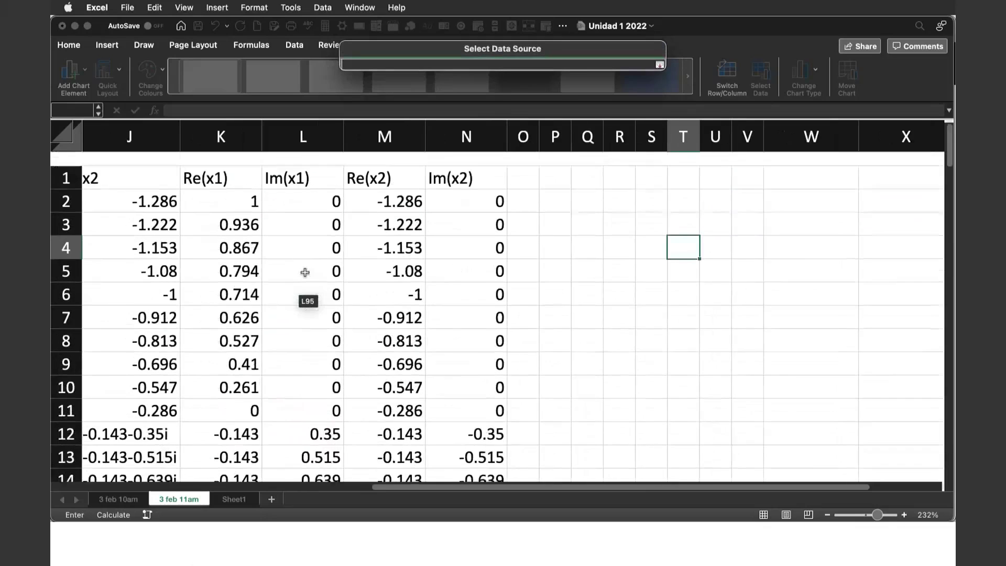
drag(329, 188, 341, 452)
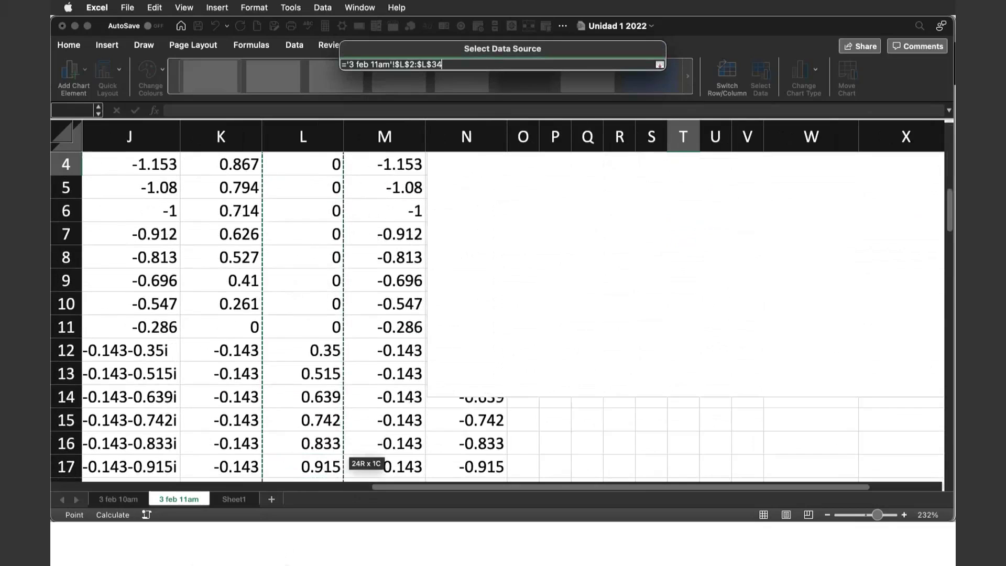
drag(287, 563, 311, 416)
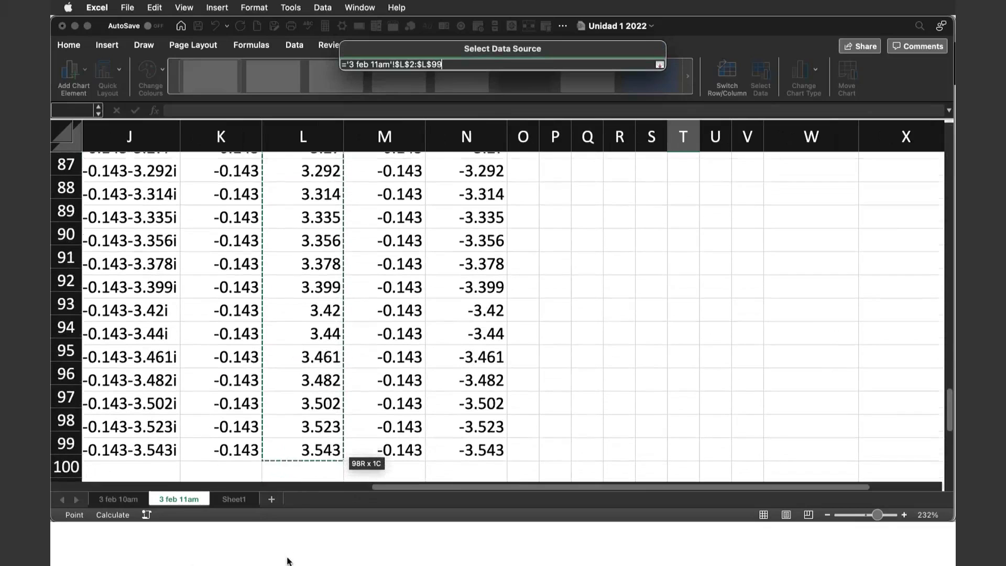
click(659, 64)
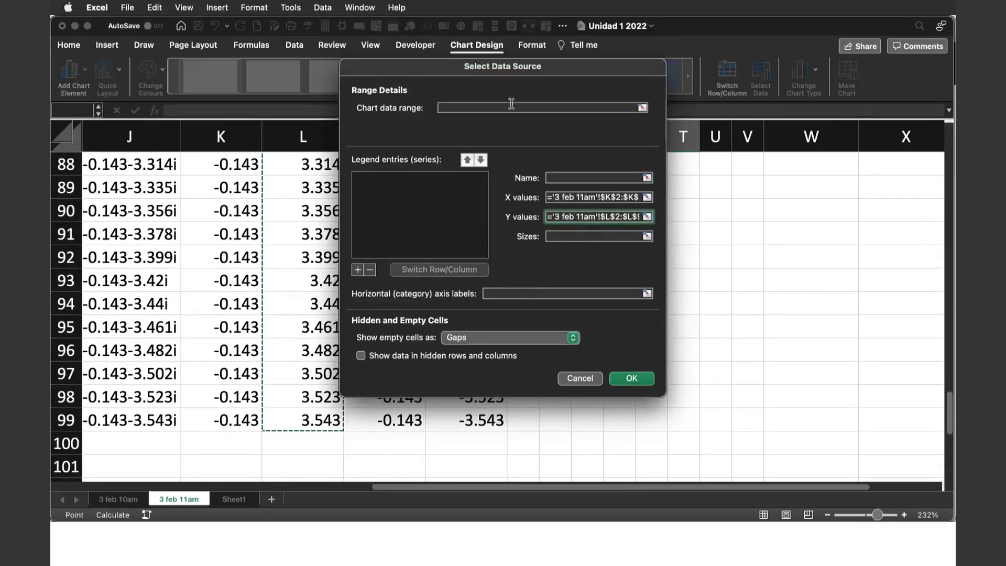
Set the chart data range to K2:O99, creating Series1–Series4.
click(642, 108)
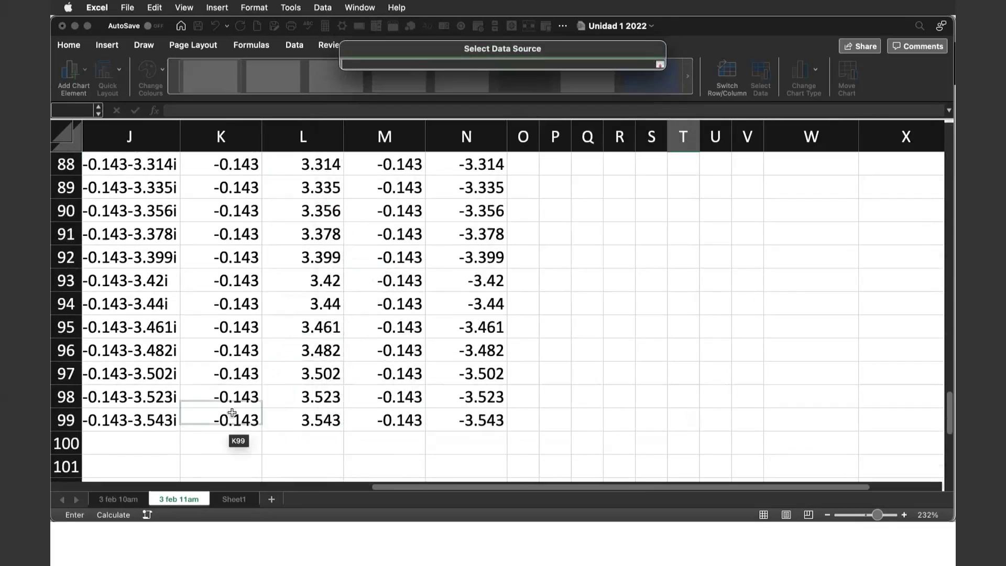
mouse_move(235, 418)
mouse_down()
mouse_move(468, 414)
mouse_move(444, 101)
mouse_move(465, 193)
mouse_up()
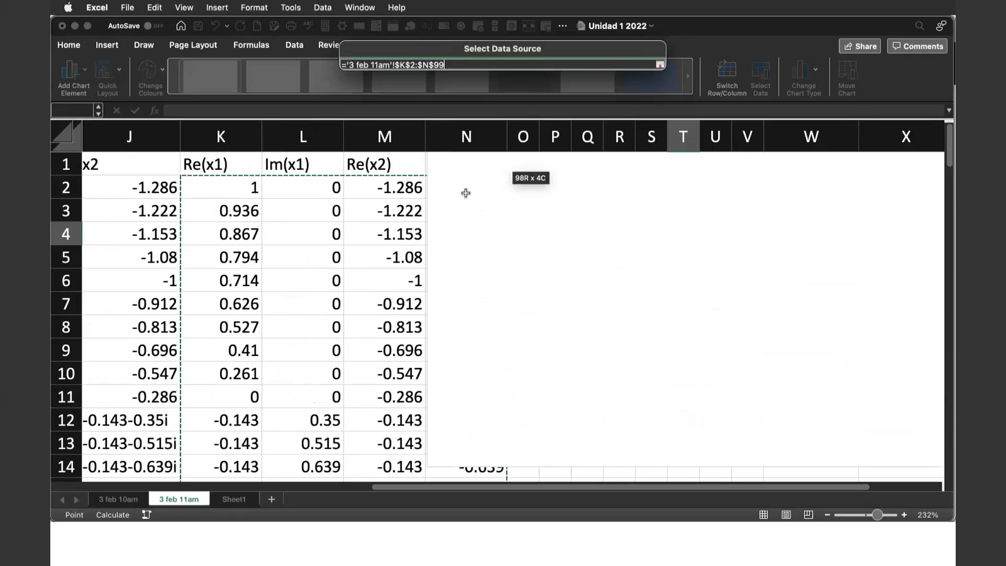
drag(466, 193, 514, 193)
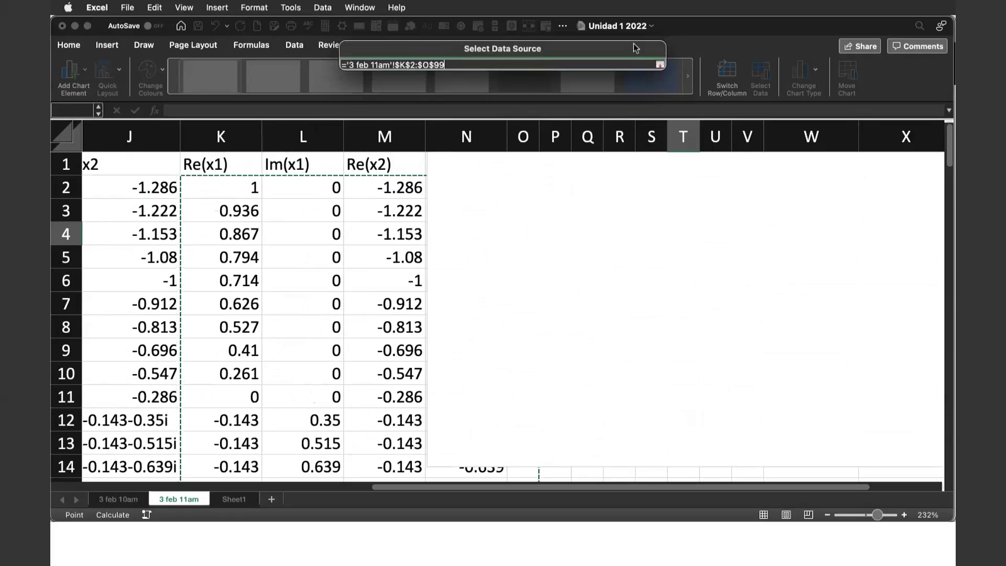
click(660, 64)
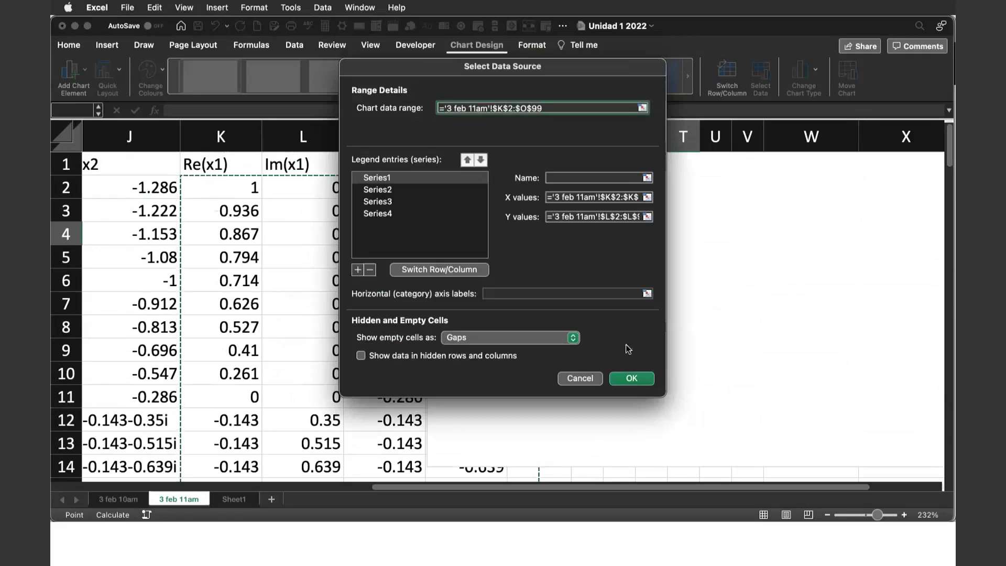
Apply the K2:O99 data so the chart plots the root points as scatter dots.
click(632, 378)
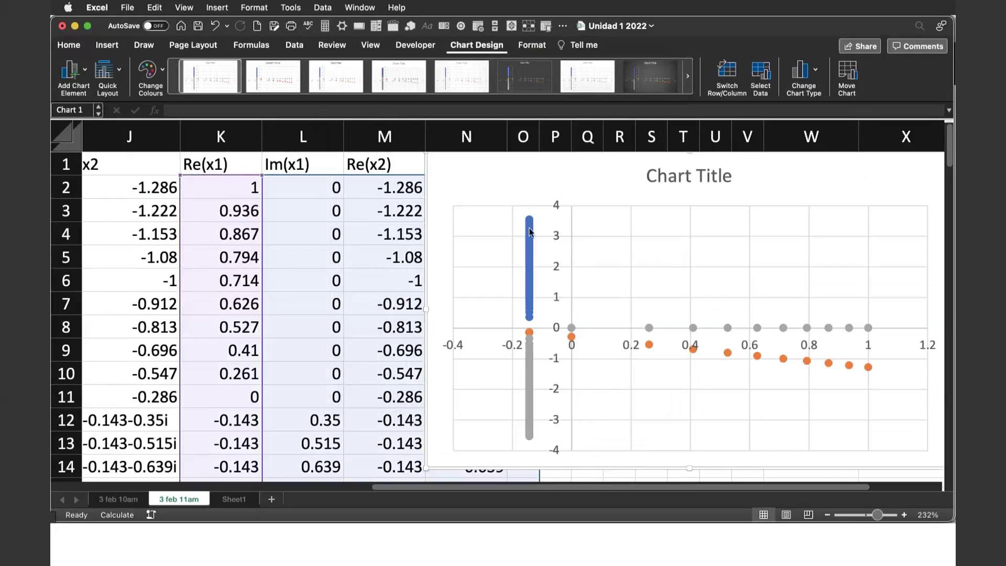
mouse_move(540, 173)
mouse_down()
mouse_move(652, 114)
mouse_move(625, 183)
mouse_move(577, 135)
mouse_move(438, 146)
mouse_move(459, 190)
mouse_move(655, 147)
mouse_up()
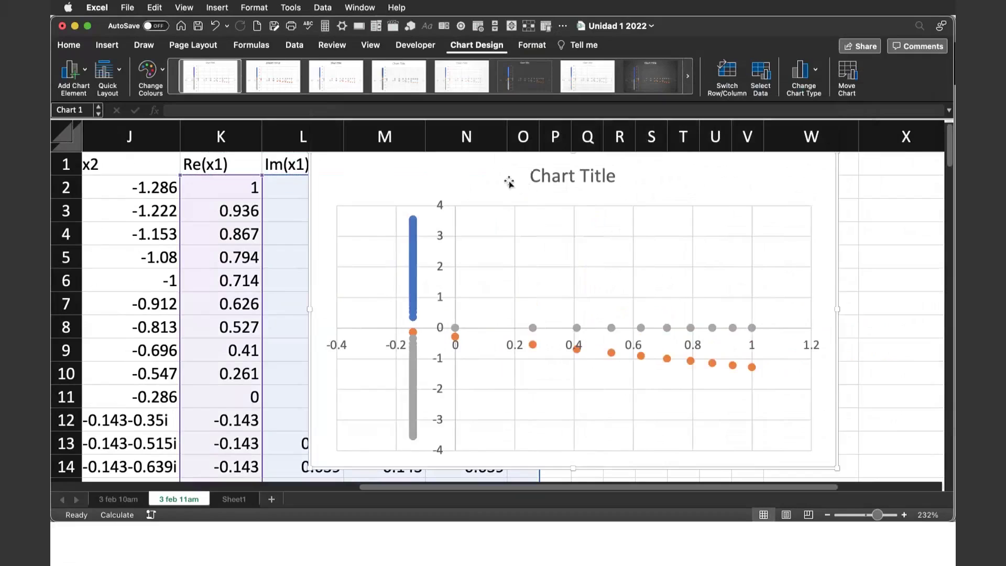
drag(655, 146, 652, 162)
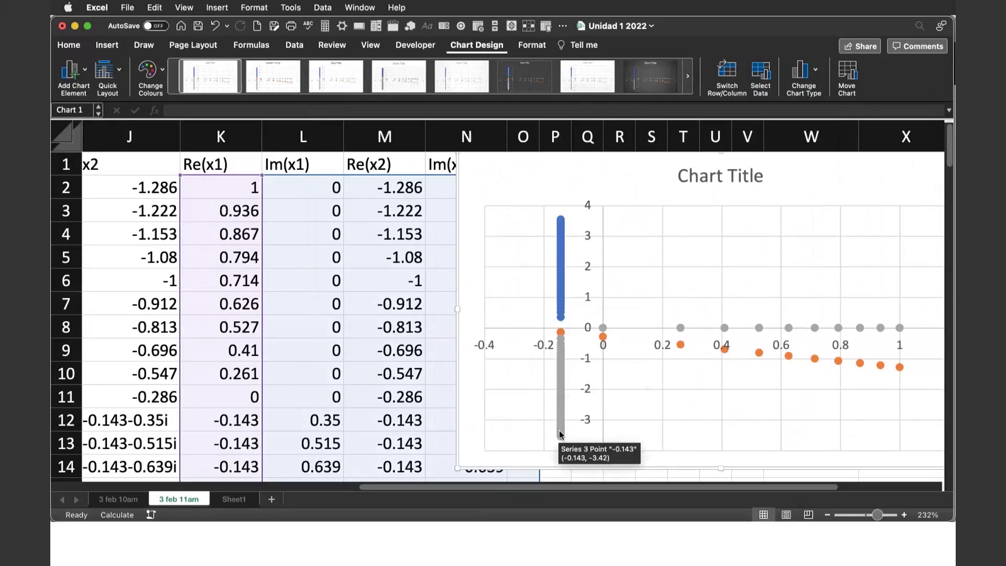
mouse_move(559, 424)
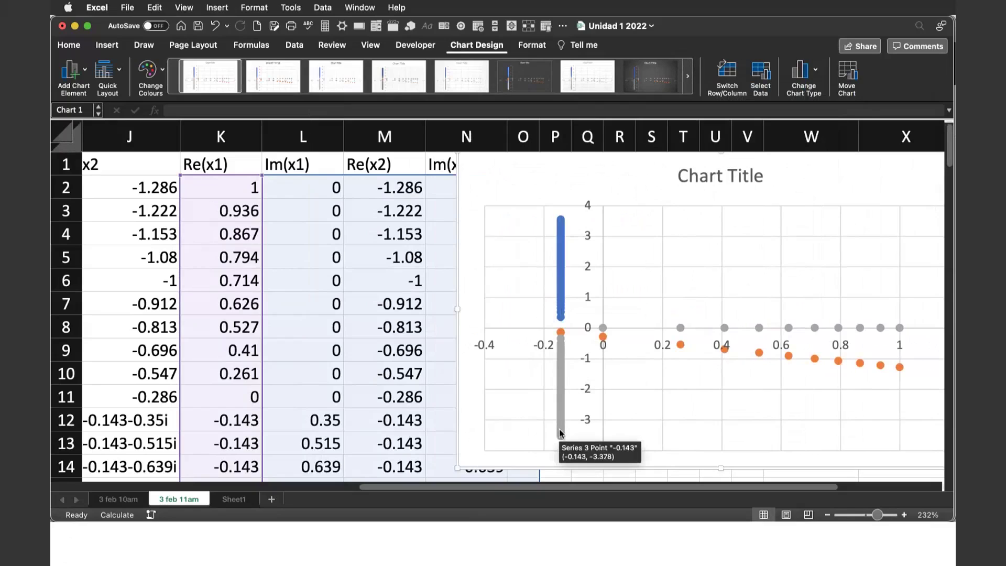
Reposition the chart beside the Re(x2) and Im(x2) columns and select cell N3.
drag(558, 164, 683, 164)
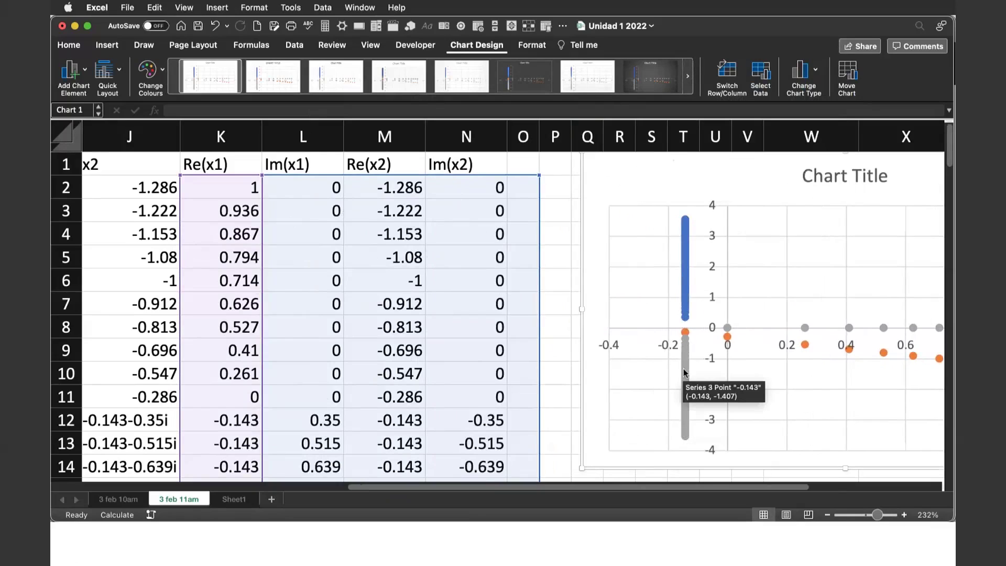
drag(721, 184, 628, 183)
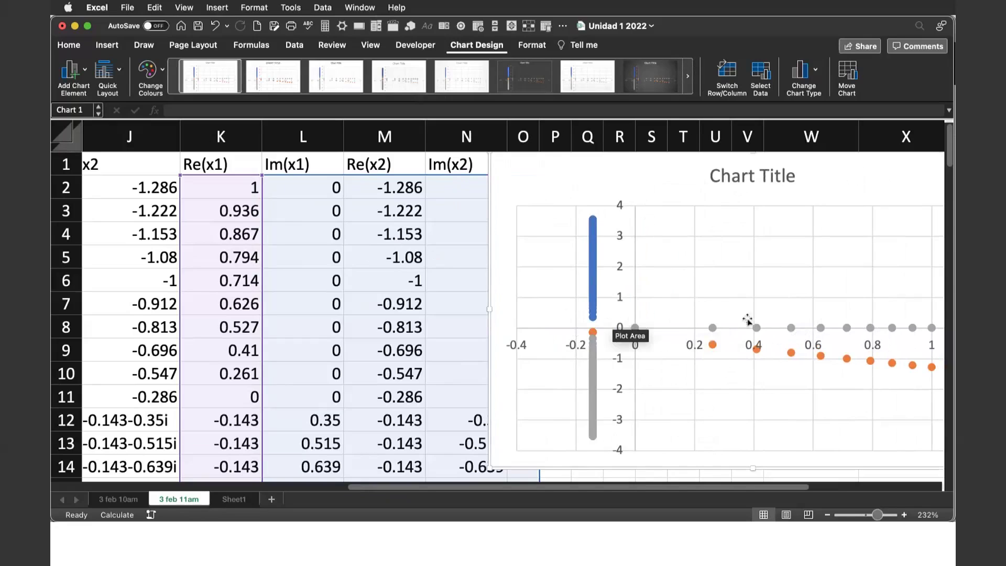
mouse_move(688, 187)
mouse_down()
mouse_move(583, 151)
mouse_move(672, 192)
mouse_up()
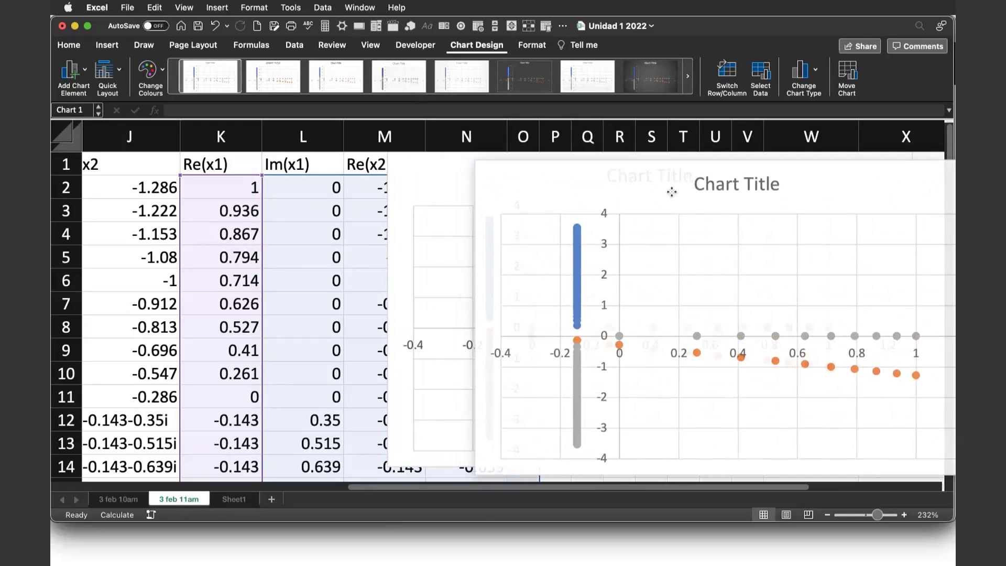
key(Escape)
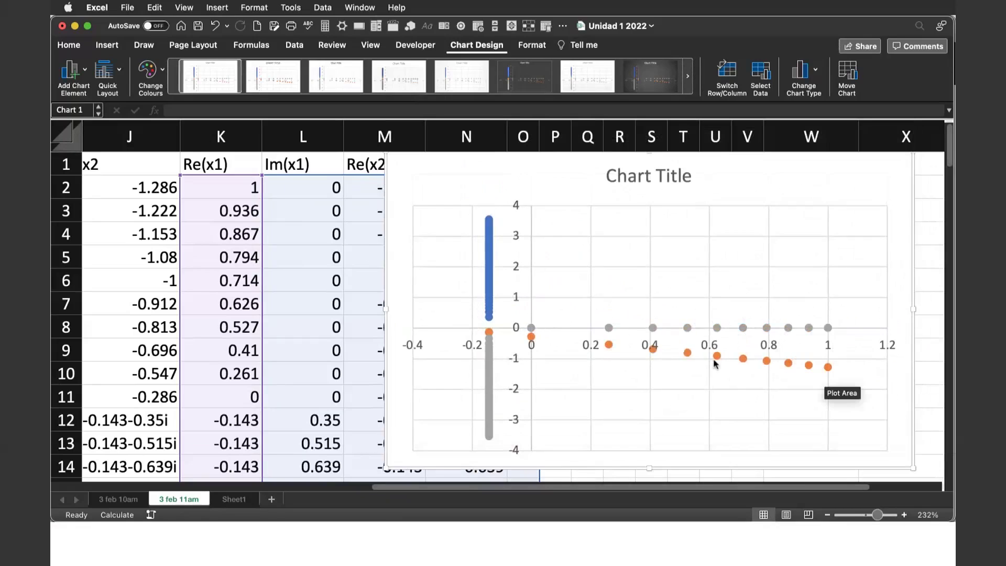
drag(575, 167, 725, 166)
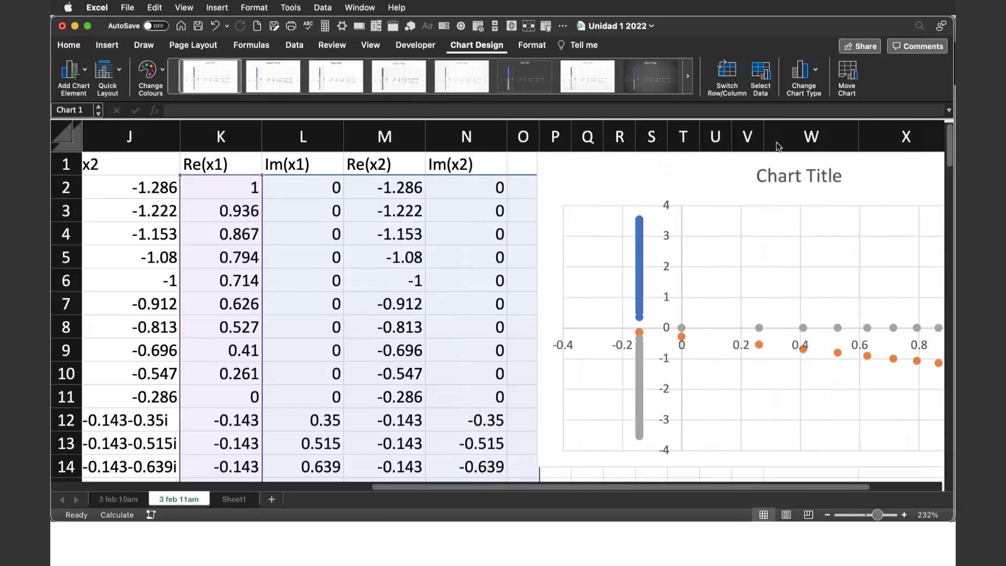
drag(778, 146, 570, 259)
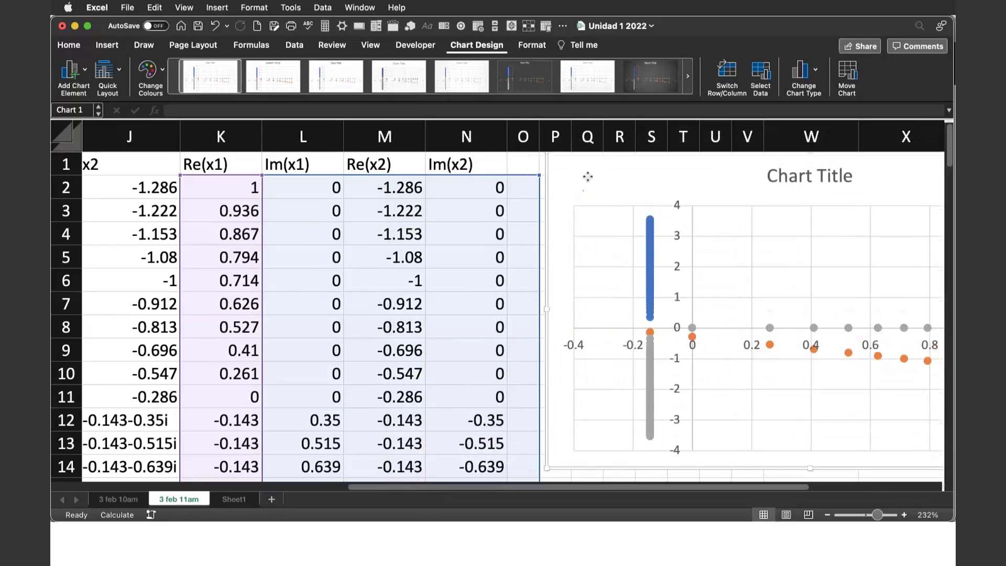
drag(587, 178, 522, 180)
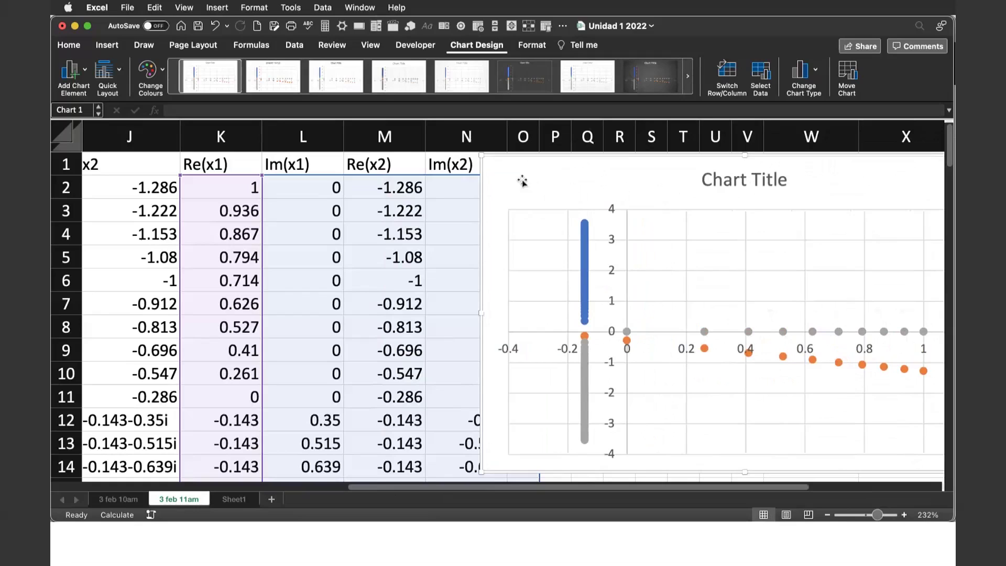
click(432, 203)
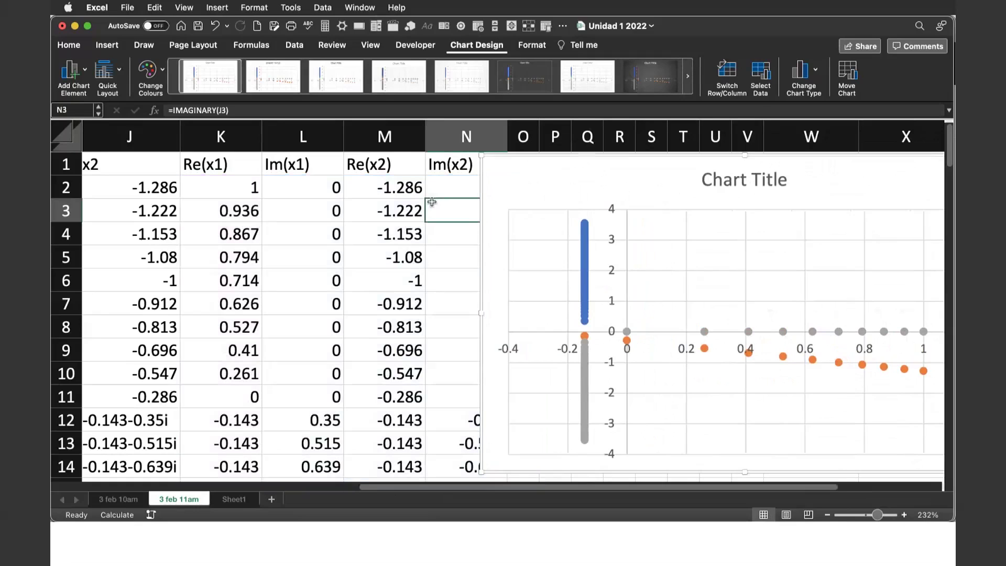
drag(532, 172, 673, 171)
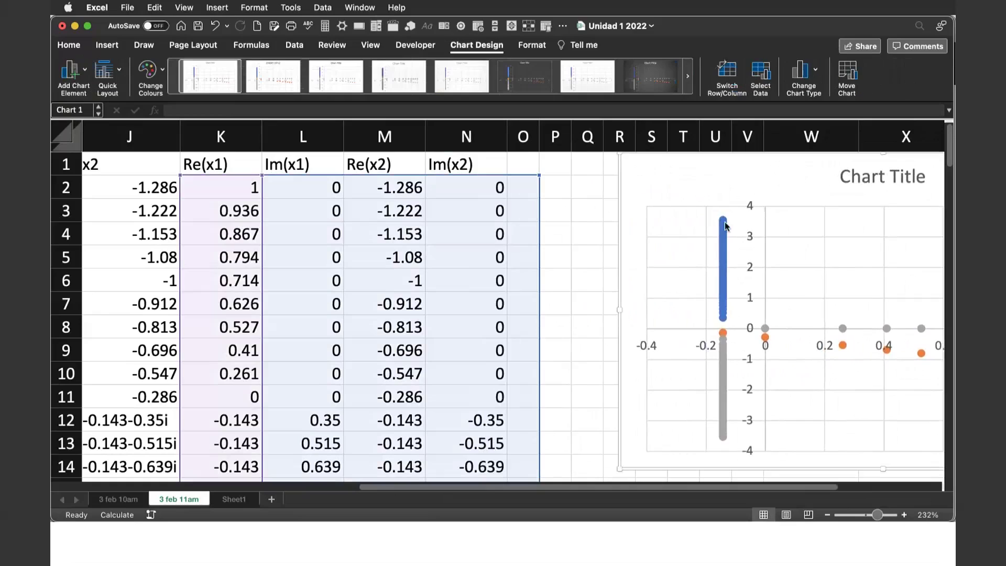
mouse_move(887, 350)
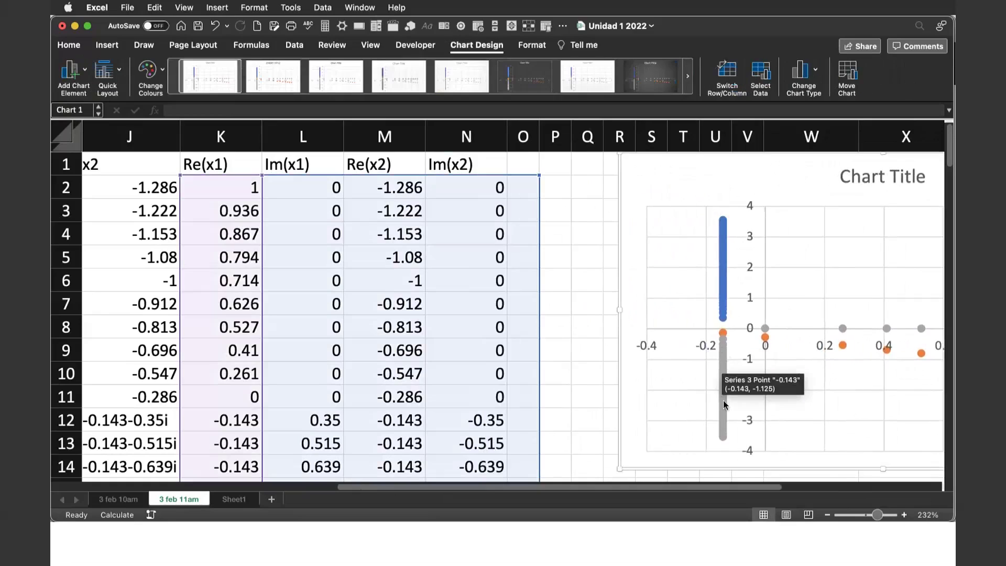
mouse_move(729, 323)
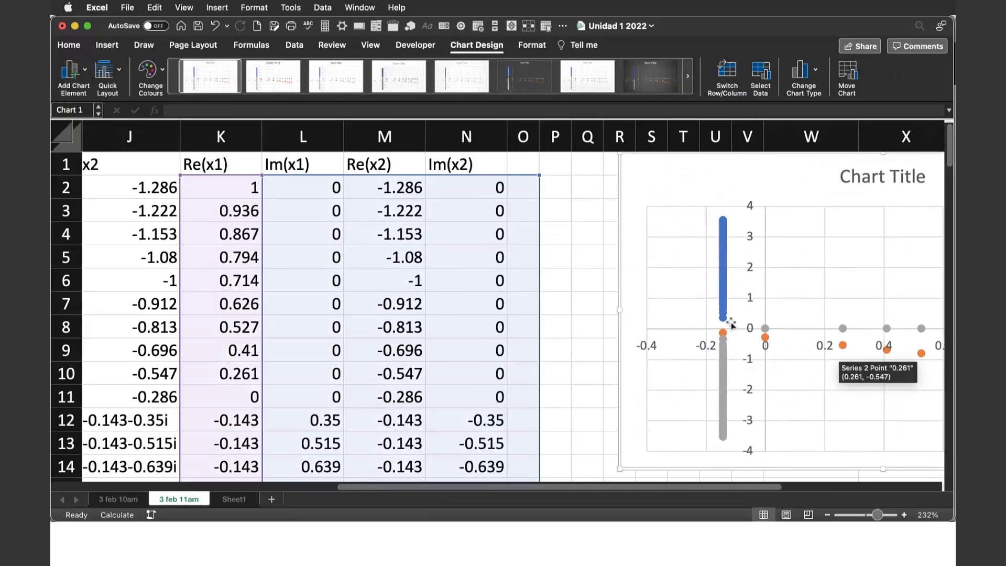
scroll(597, 326, down, 3)
scroll(596, 325, down, 5)
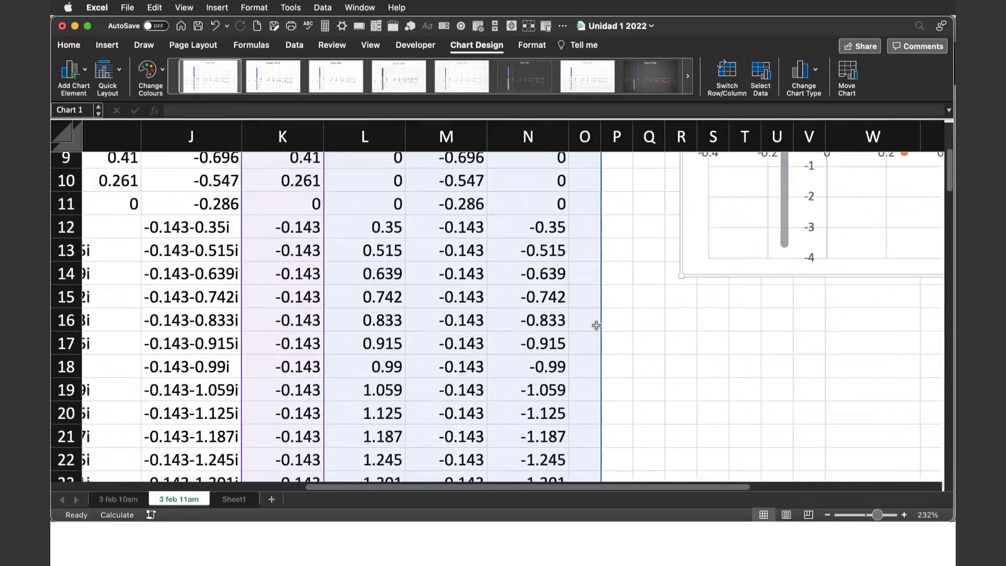
scroll(596, 325, down, 2)
scroll(596, 325, down, 6)
scroll(597, 325, up, 1)
scroll(597, 326, up, 7)
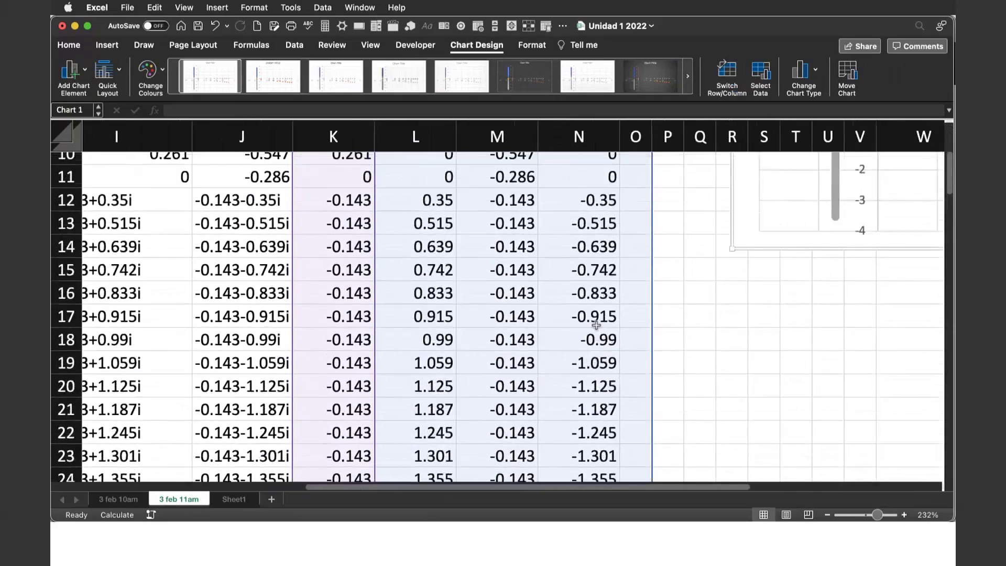
scroll(596, 325, up, 5)
scroll(596, 326, right, 2)
scroll(596, 325, up, 3)
scroll(596, 325, left, 1)
scroll(595, 326, up, 1)
scroll(594, 326, left, 1)
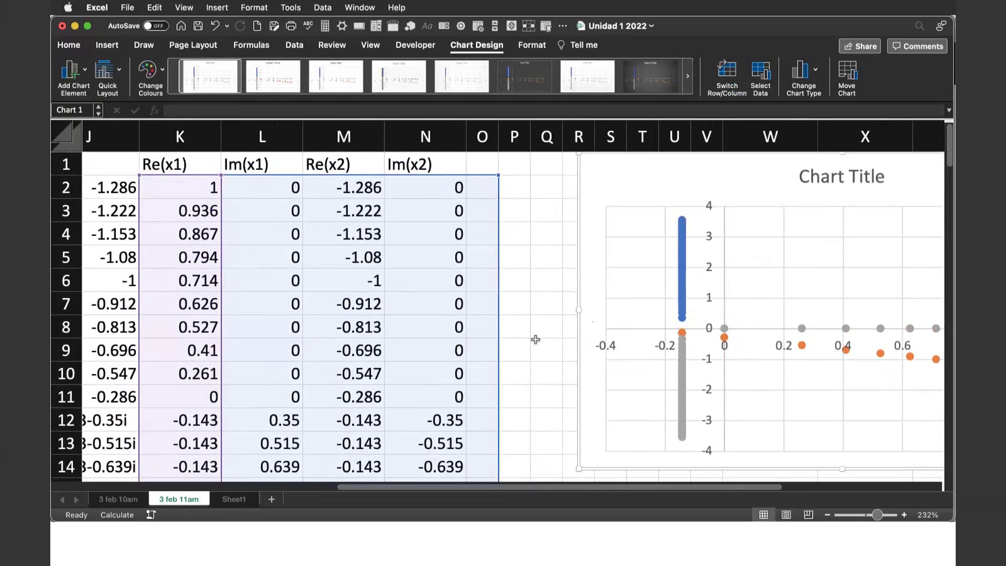
scroll(535, 339, down, 1)
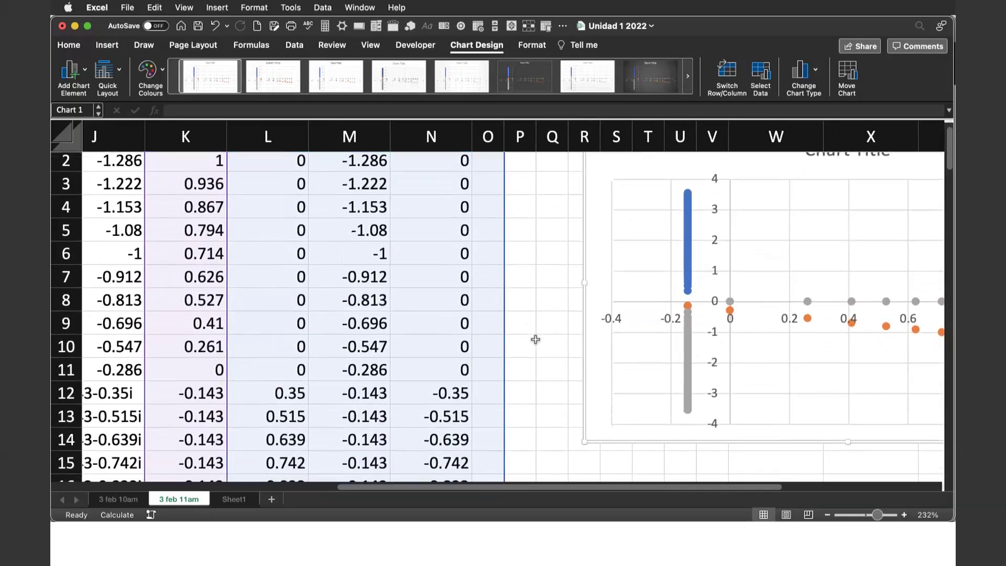
scroll(535, 339, up, 1)
scroll(535, 339, down, 1)
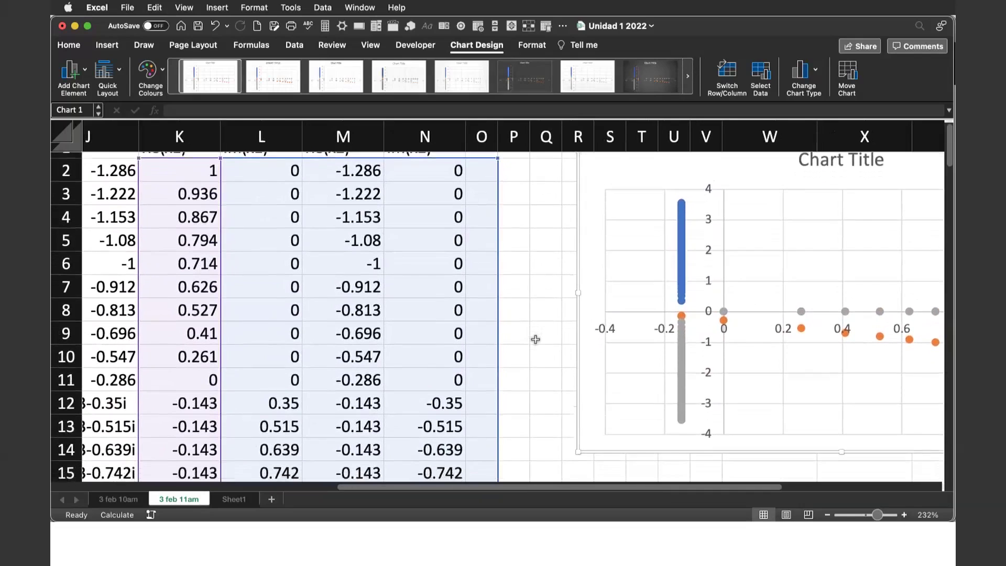
scroll(535, 340, down, 2)
scroll(535, 339, down, 2)
scroll(535, 340, down, 3)
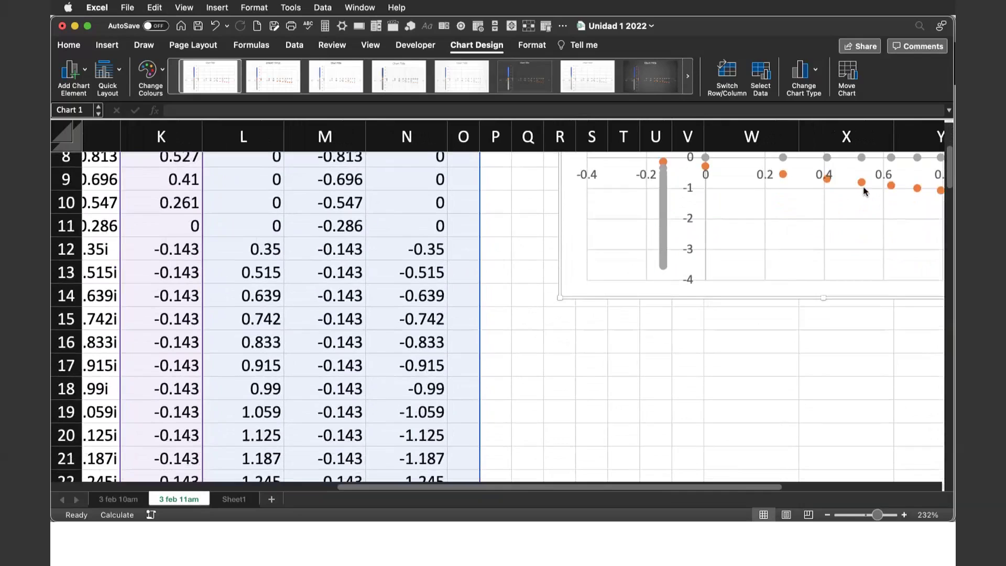
scroll(806, 385, right, 3)
scroll(806, 385, down, 1)
scroll(807, 385, down, 1)
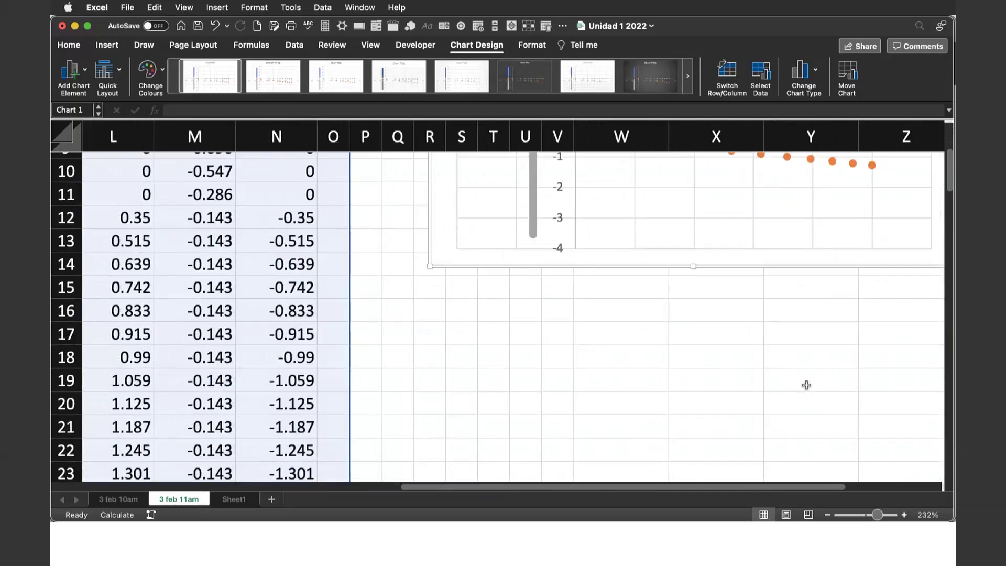
scroll(806, 386, down, 1)
scroll(806, 386, left, 2)
scroll(806, 385, down, 3)
scroll(807, 385, left, 2)
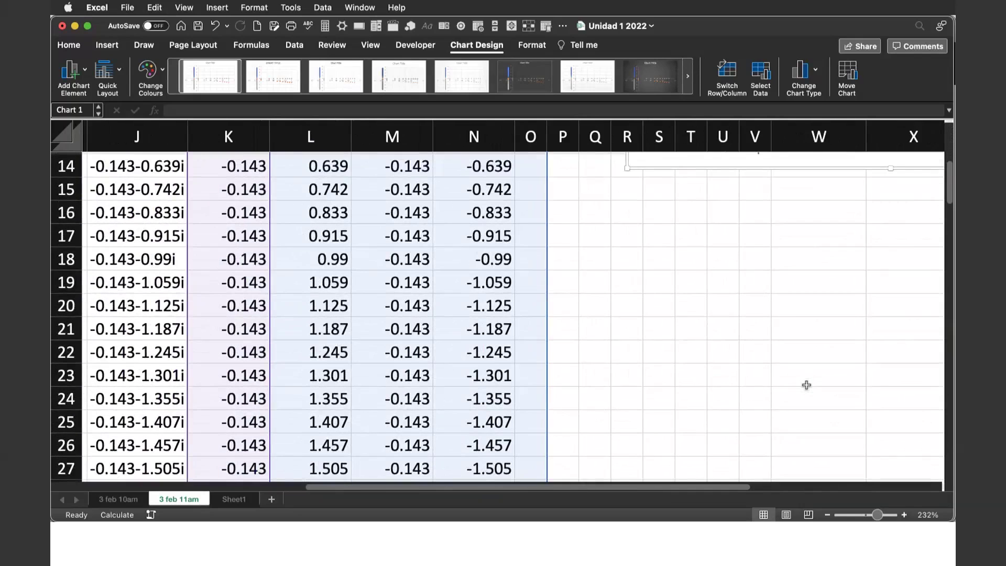
scroll(807, 386, up, 6)
scroll(806, 385, up, 5)
scroll(806, 385, right, 1)
click(731, 291)
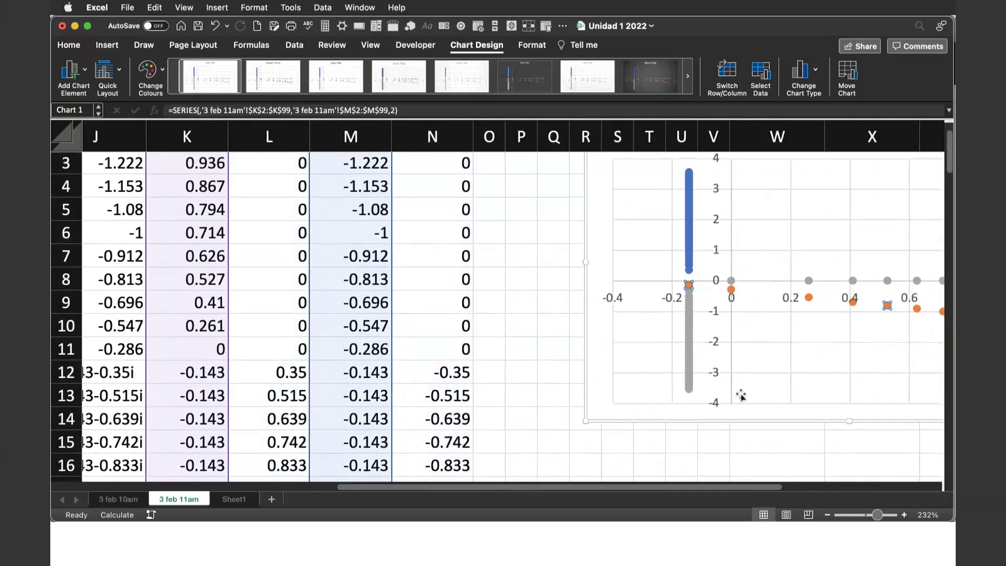
scroll(741, 396, down, 2)
double_click(812, 259)
scroll(635, 445, down, 5)
scroll(635, 447, down, 2)
scroll(635, 446, down, 4)
scroll(635, 446, down, 4)
scroll(635, 446, down, 4)
scroll(635, 447, down, 5)
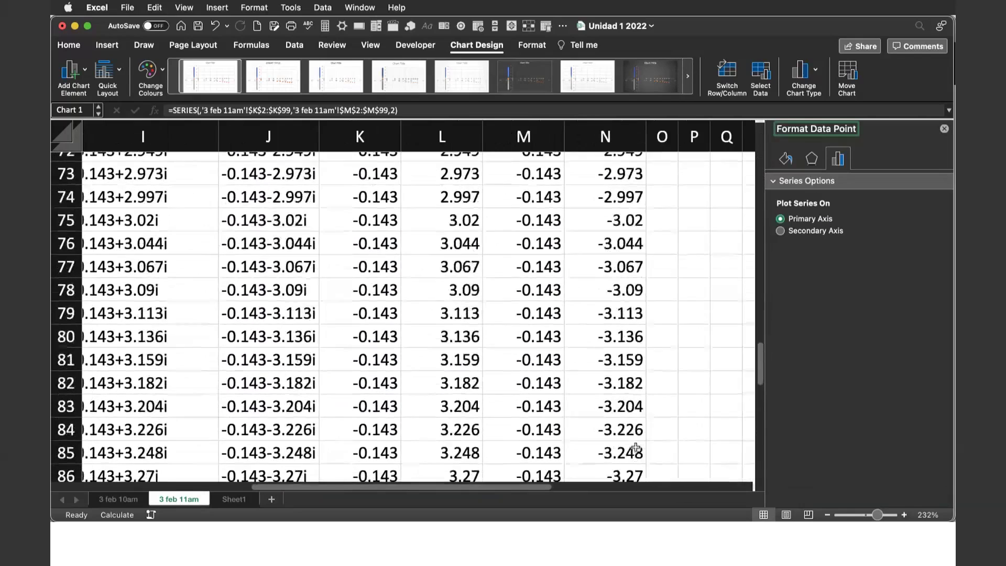
scroll(636, 447, down, 3)
scroll(635, 446, down, 3)
scroll(635, 447, down, 2)
scroll(636, 447, up, 2)
scroll(636, 447, right, 1)
scroll(634, 450, up, 2)
scroll(634, 450, right, 1)
scroll(633, 455, down, 1)
scroll(633, 455, up, 2)
scroll(633, 455, right, 1)
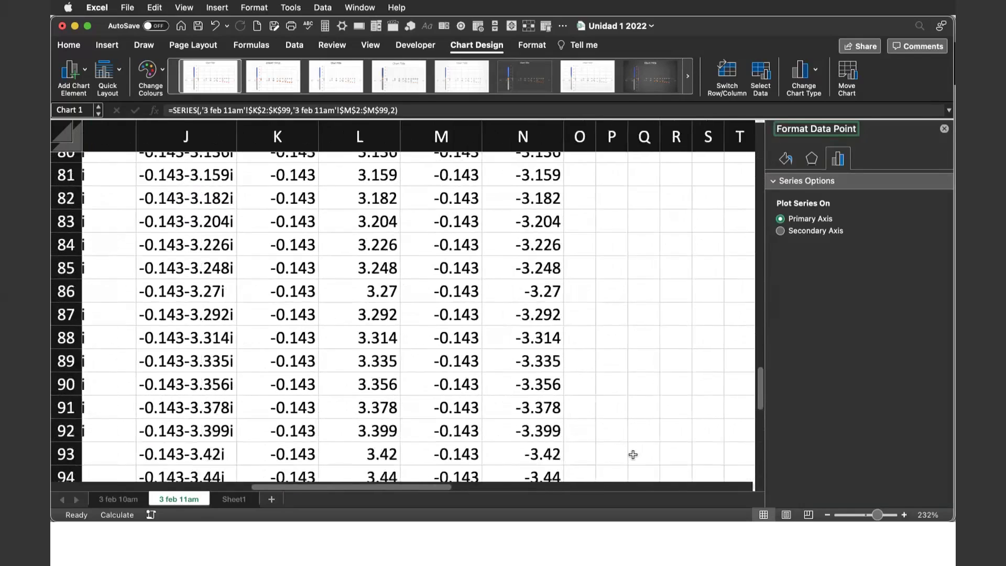
scroll(633, 454, up, 3)
click(775, 182)
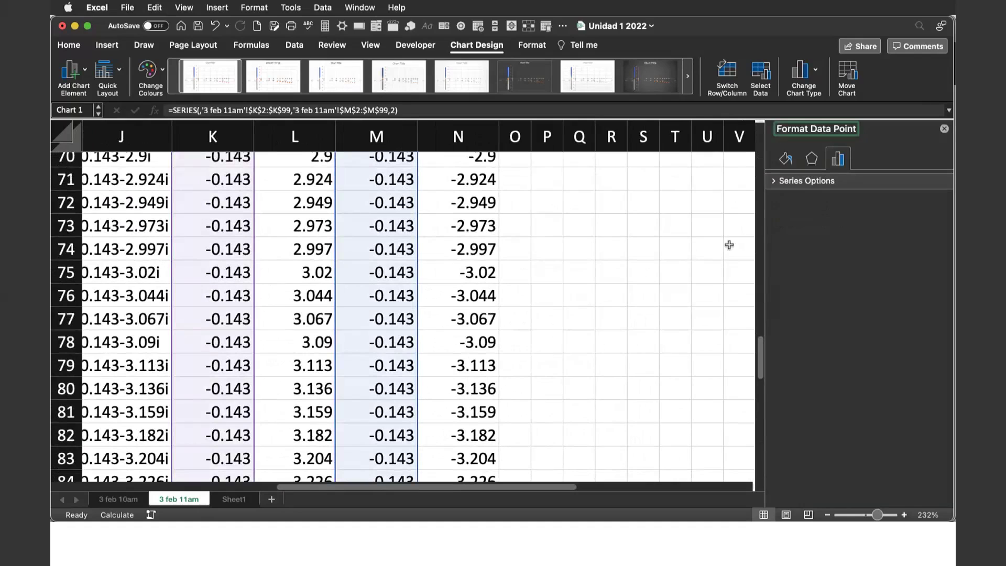
click(945, 129)
scroll(836, 300, up, 3)
scroll(836, 304, up, 4)
scroll(835, 304, up, 2)
scroll(836, 304, up, 2)
scroll(835, 302, up, 2)
scroll(835, 303, up, 1)
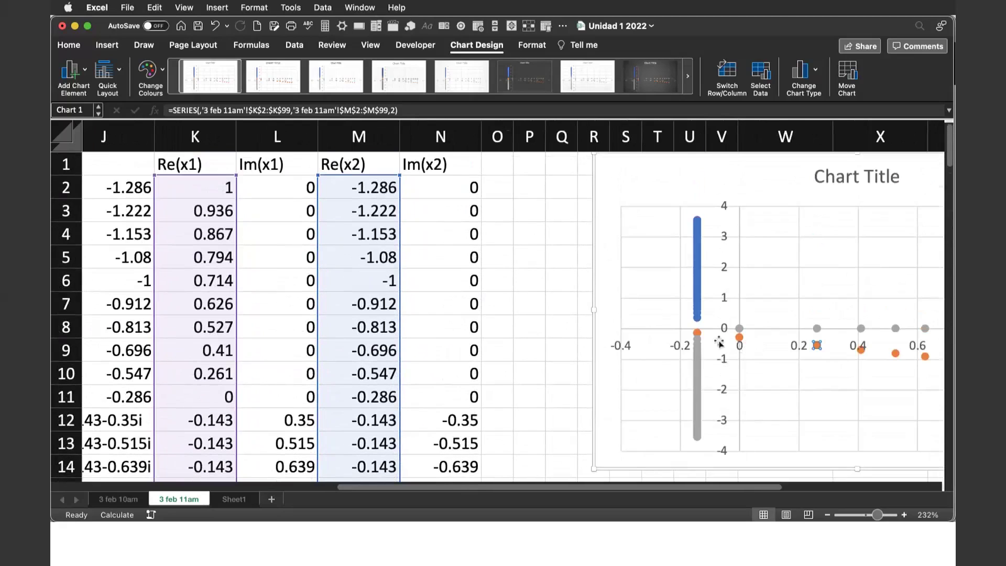
click(697, 333)
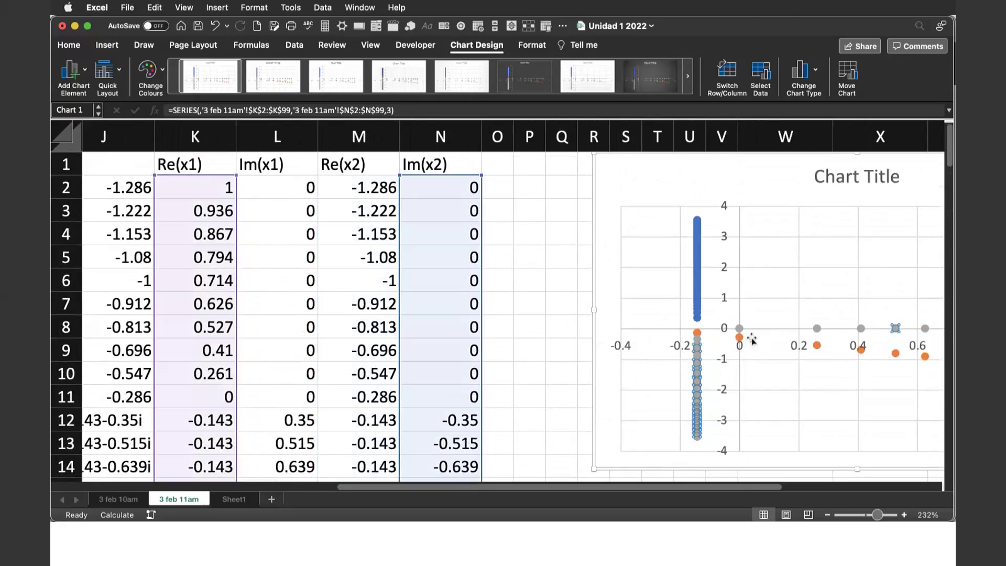
key(Left)
scroll(661, 367, left, 10)
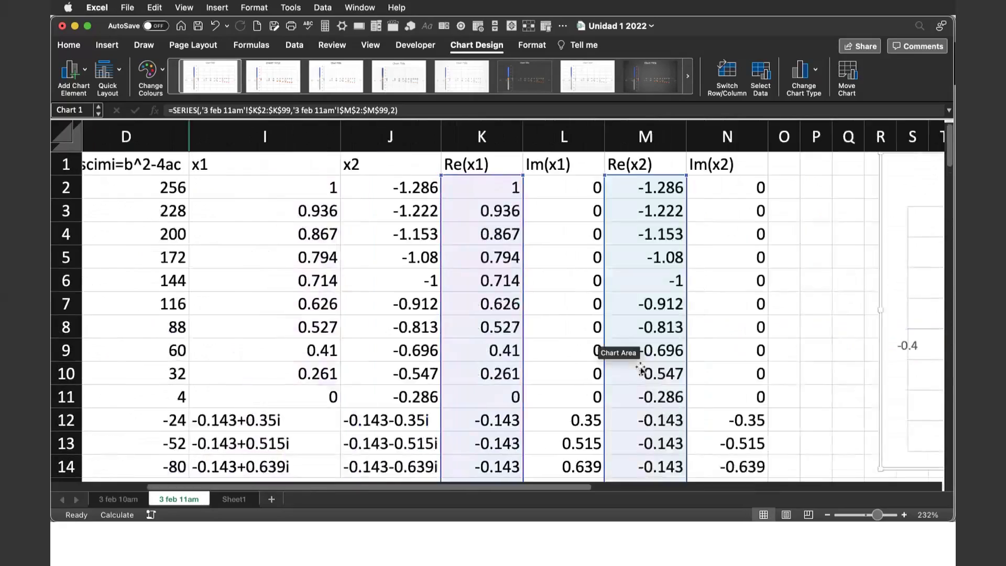
scroll(641, 367, down, 5)
scroll(640, 367, down, 5)
scroll(641, 367, down, 3)
scroll(640, 367, down, 4)
scroll(640, 367, down, 5)
scroll(640, 367, down, 2)
scroll(640, 367, down, 5)
scroll(641, 367, down, 4)
scroll(640, 367, down, 3)
scroll(641, 367, down, 2)
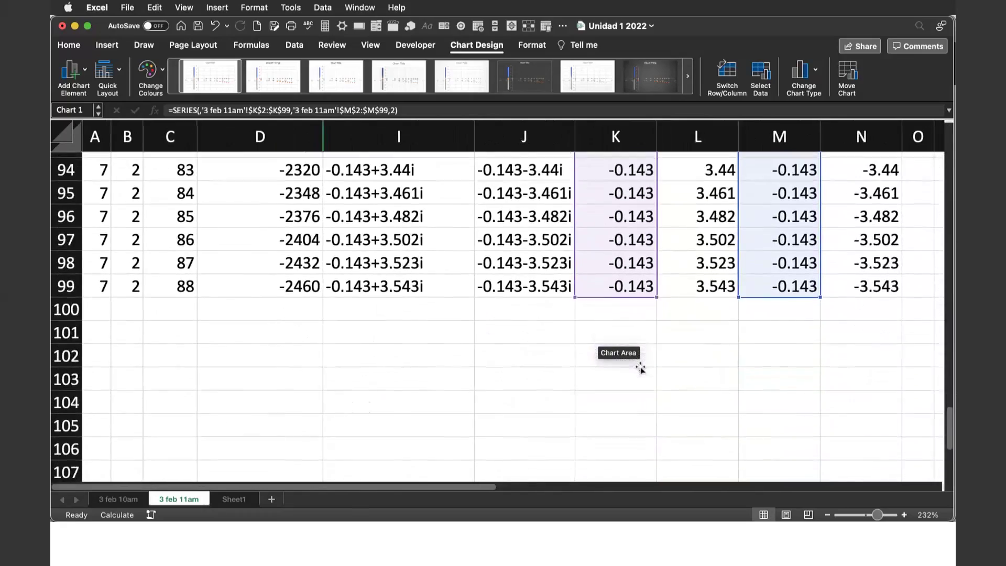
scroll(641, 367, up, 1)
scroll(641, 366, right, 2)
scroll(640, 366, up, 4)
scroll(641, 367, right, 5)
scroll(640, 367, up, 8)
scroll(640, 367, up, 4)
scroll(640, 367, left, 2)
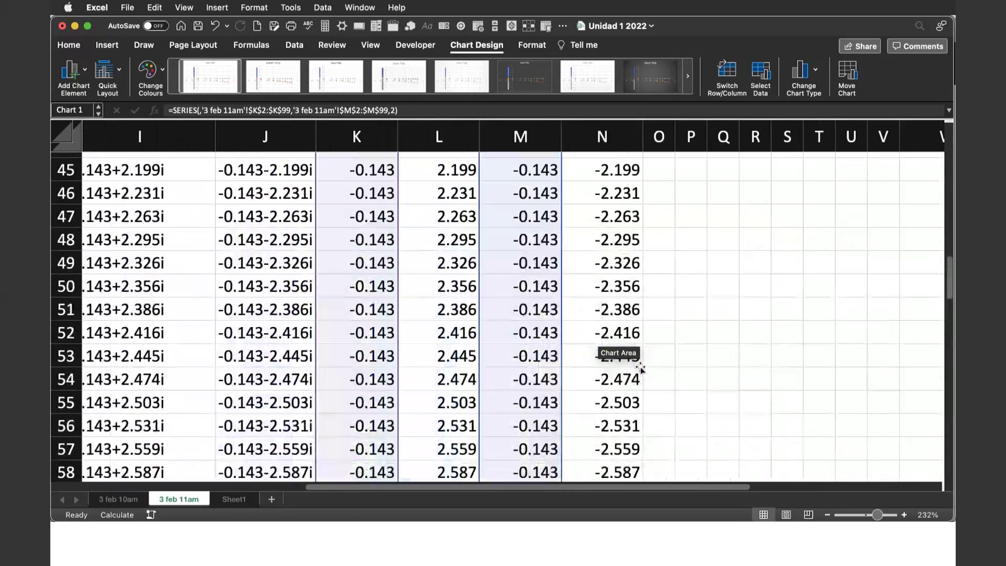
scroll(640, 367, up, 2)
scroll(640, 366, left, 2)
scroll(640, 367, up, 5)
scroll(641, 367, up, 6)
scroll(640, 367, up, 3)
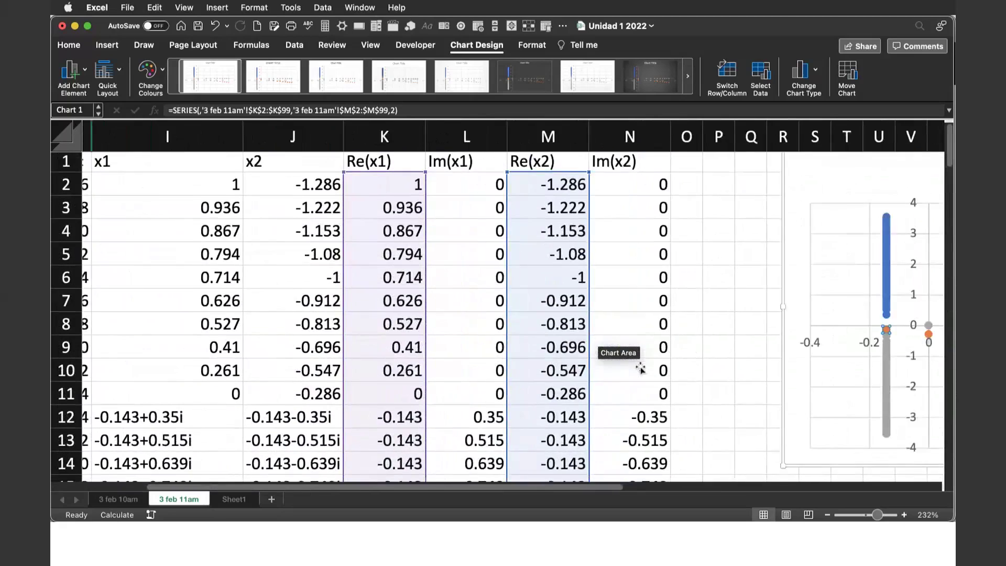
scroll(640, 367, right, 1)
scroll(640, 367, right, 2)
scroll(640, 367, down, 1)
scroll(641, 367, down, 1)
scroll(641, 367, right, 1)
scroll(640, 367, right, 1)
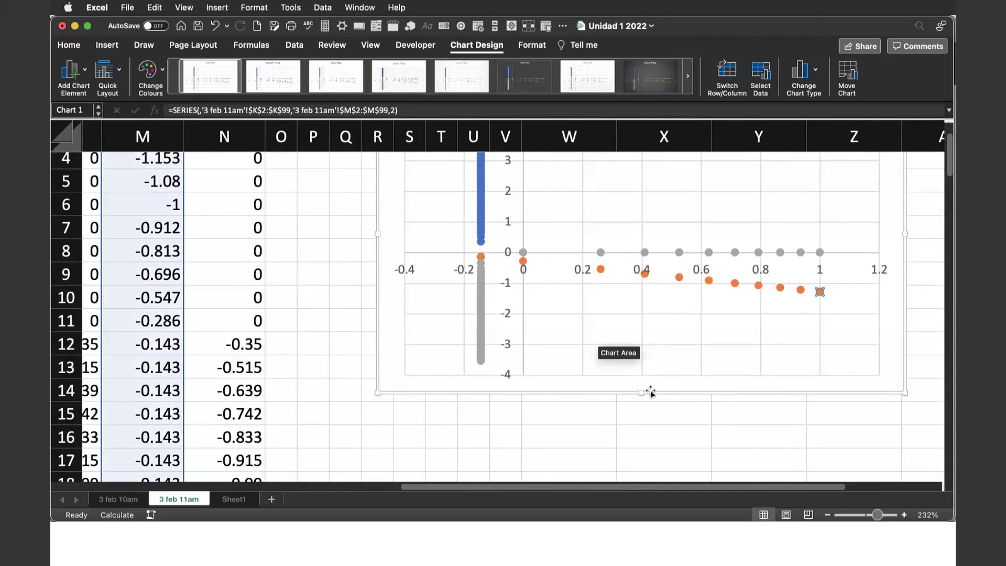
scroll(650, 392, down, 2)
scroll(650, 392, down, 2)
scroll(650, 392, down, 2)
scroll(647, 384, down, 2)
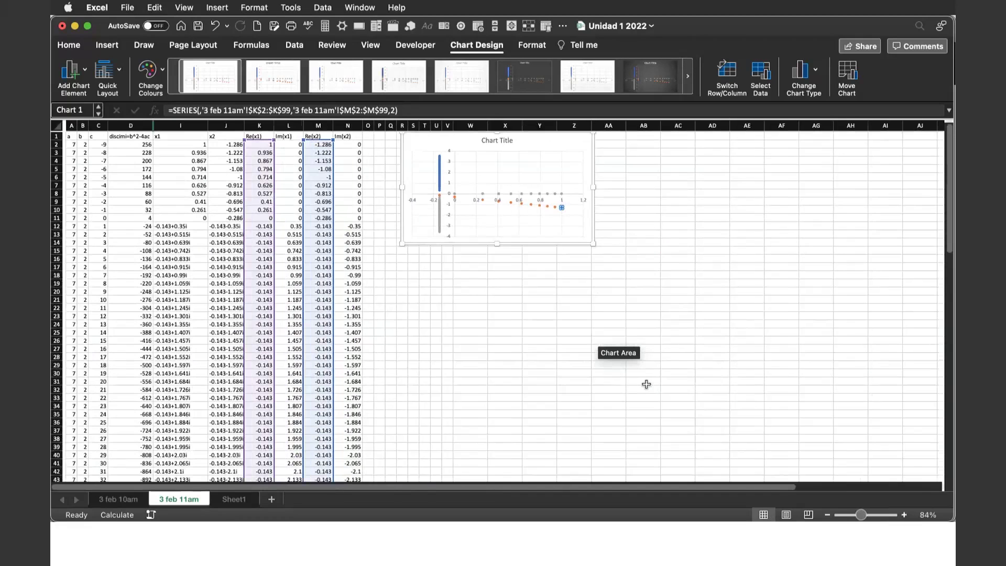
click(530, 181)
click(577, 244)
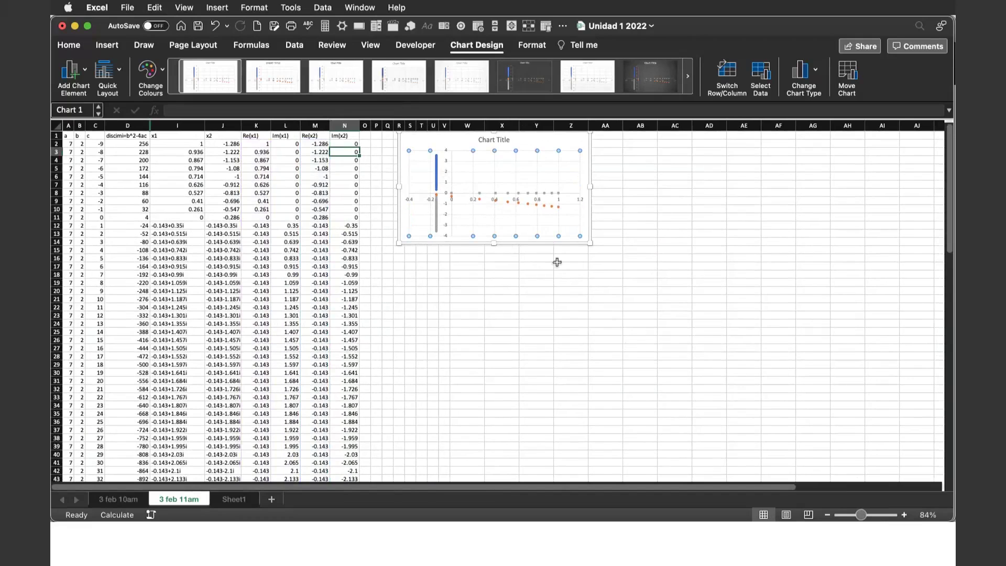
scroll(557, 262, up, 2)
scroll(622, 335, up, 2)
scroll(623, 334, up, 1)
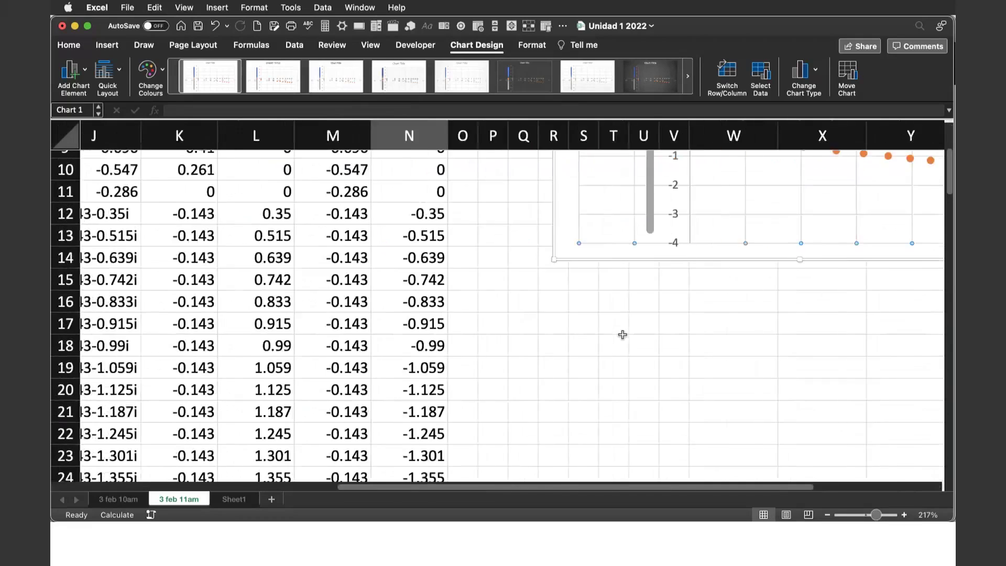
scroll(622, 335, up, 1)
scroll(622, 335, up, 5)
scroll(623, 335, left, 3)
scroll(623, 335, up, 1)
scroll(623, 335, down, 2)
scroll(622, 335, left, 1)
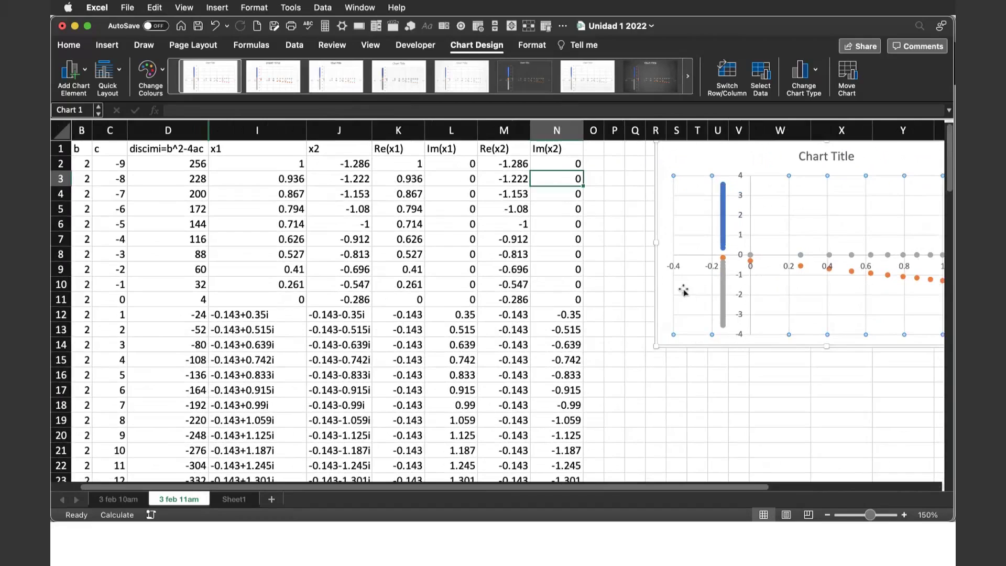
click(632, 287)
click(700, 201)
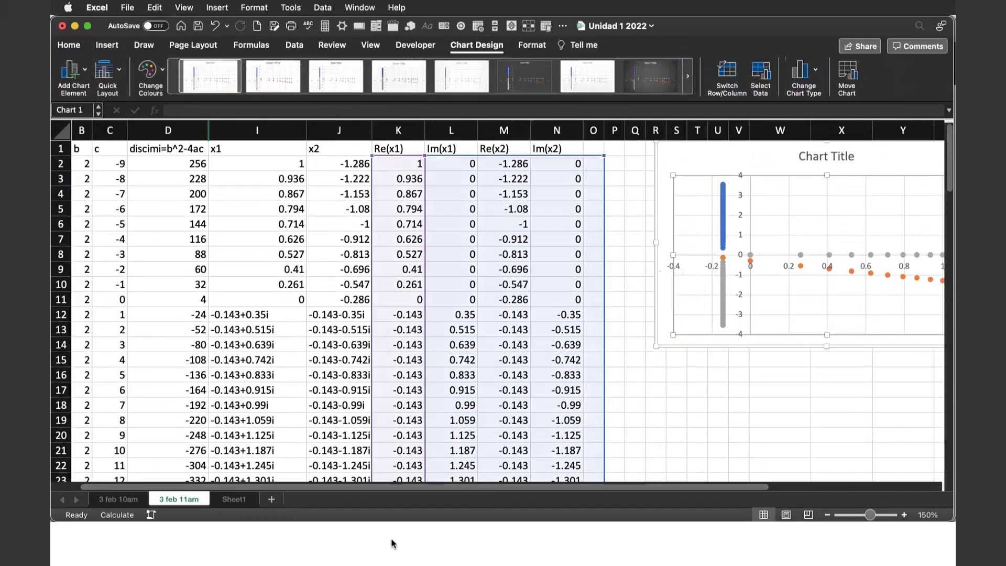
In the Root Loci spreadsheet, insert a chart plotting Im(x2) against c from the sheet data.
key(super+Tab)
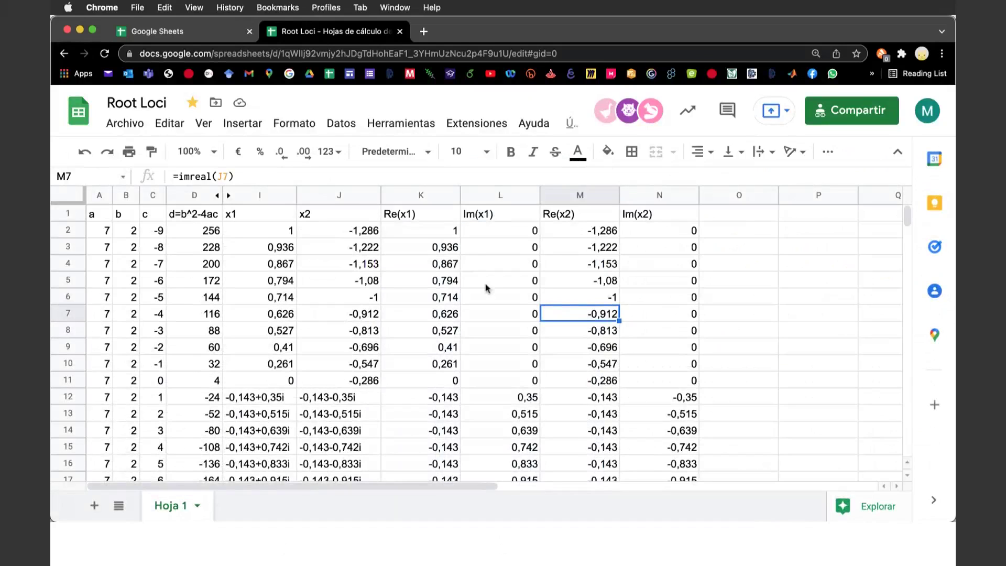
click(242, 123)
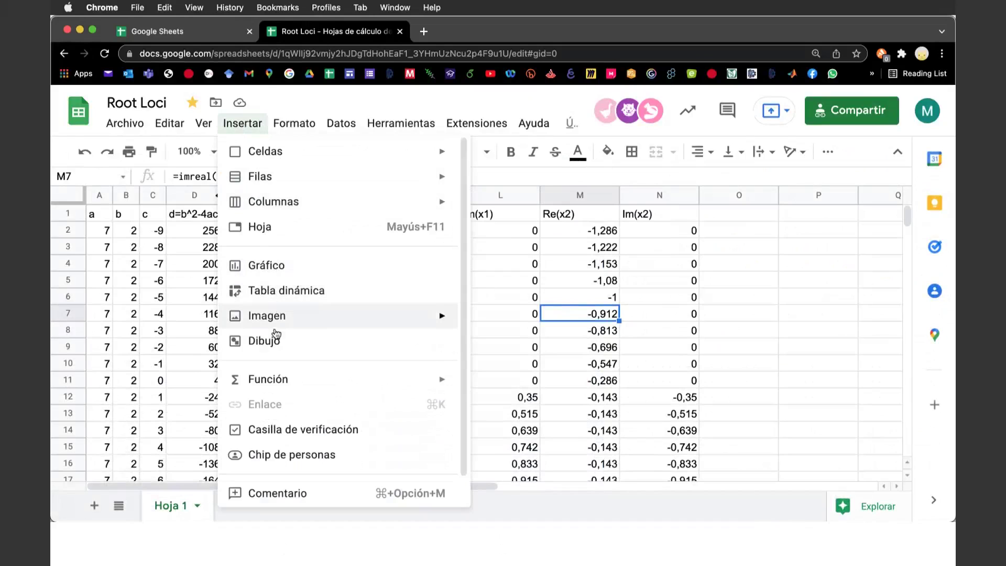
click(290, 268)
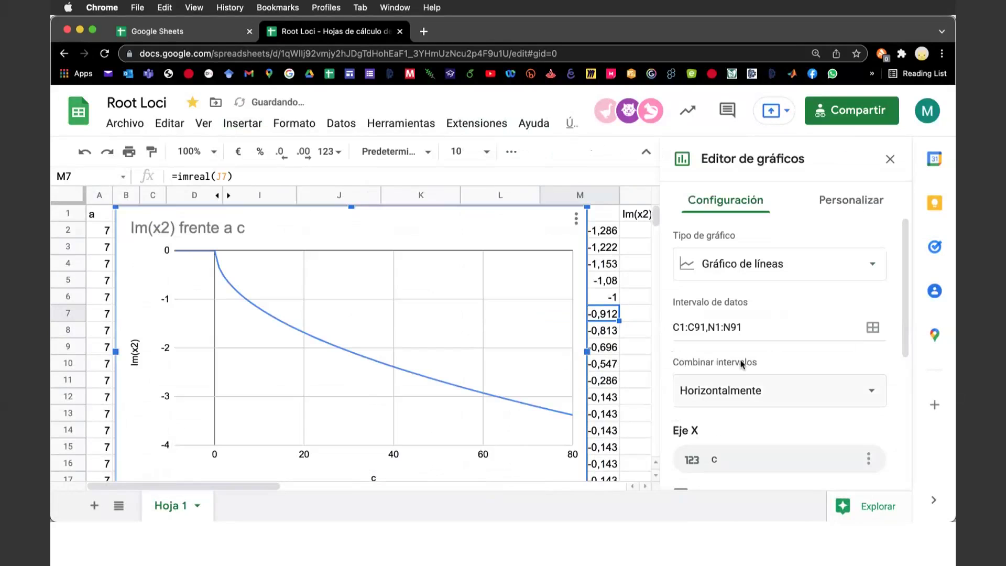
scroll(681, 343, down, 1)
scroll(713, 331, down, 2)
scroll(744, 320, down, 1)
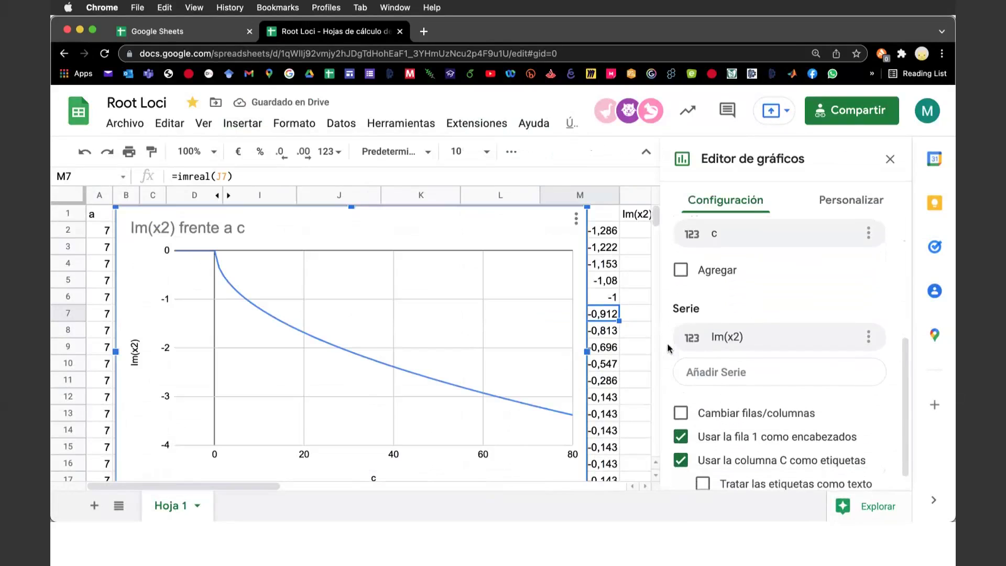
scroll(761, 314, up, 2)
scroll(759, 325, up, 3)
scroll(760, 335, up, 2)
scroll(760, 336, up, 2)
Browse the Tipo de gráfico list of chart types in the chart editor.
click(780, 266)
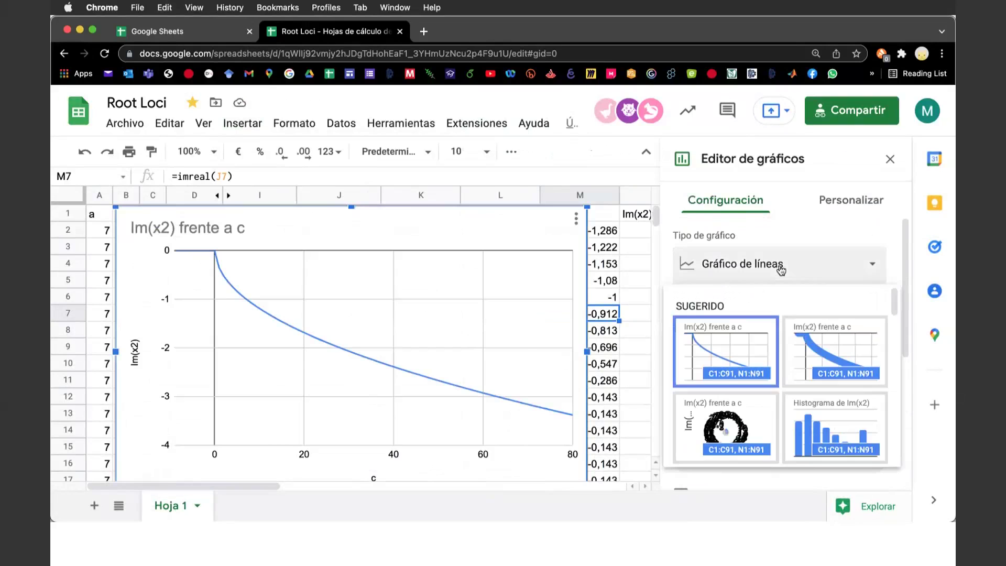
scroll(733, 388, down, 4)
scroll(728, 366, down, 4)
scroll(723, 341, down, 4)
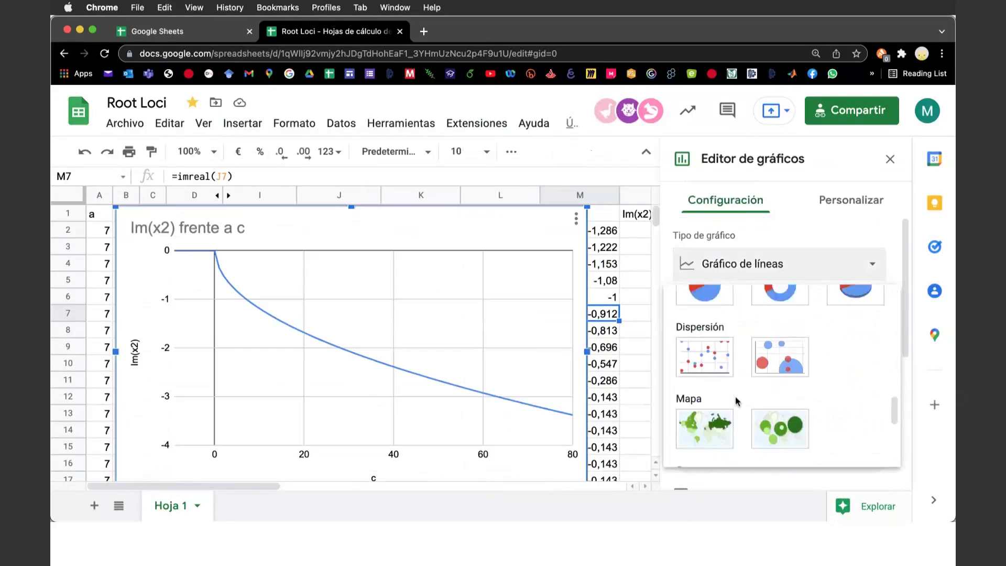
scroll(718, 317, down, 3)
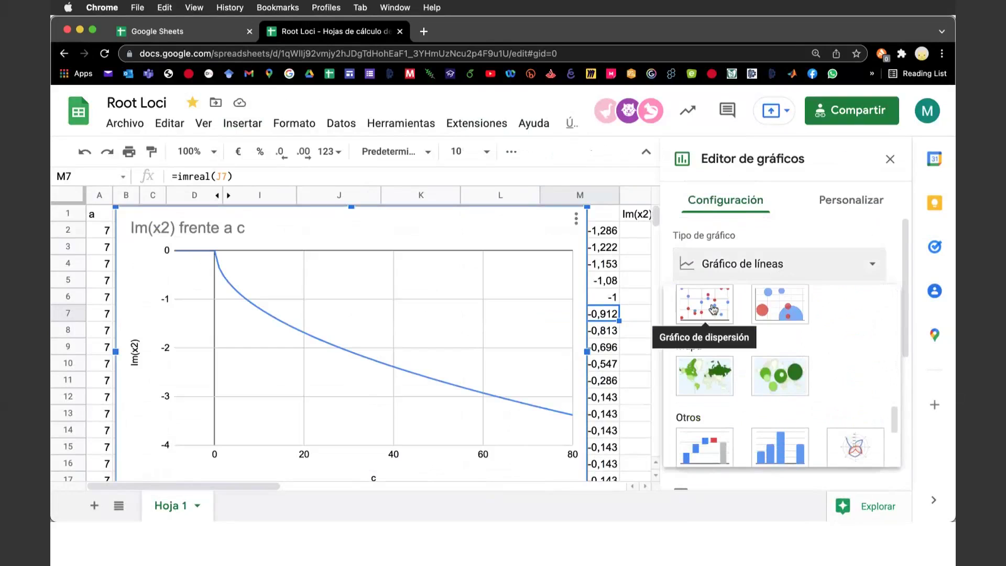
scroll(713, 310, down, 3)
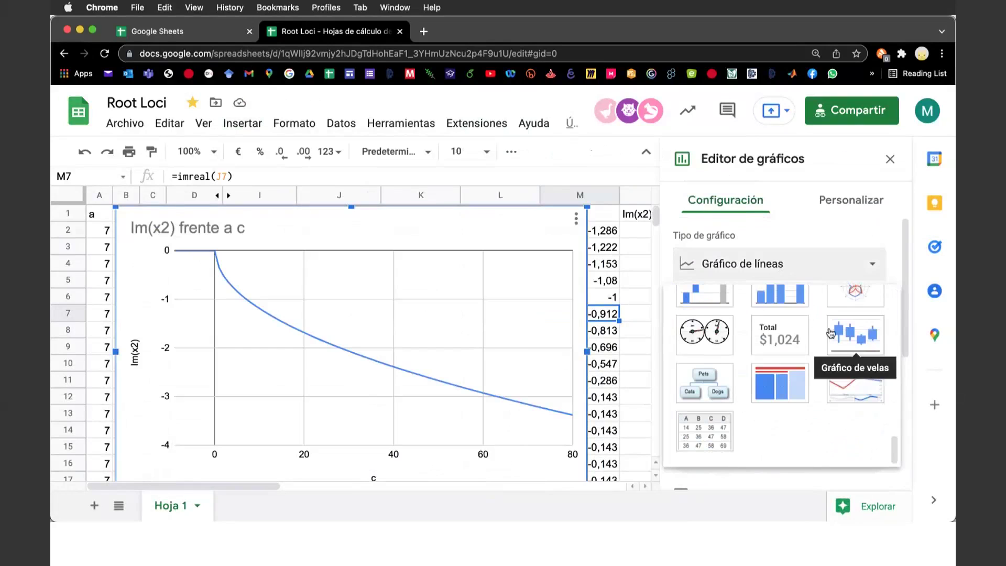
scroll(839, 362, up, 3)
scroll(706, 348, up, 2)
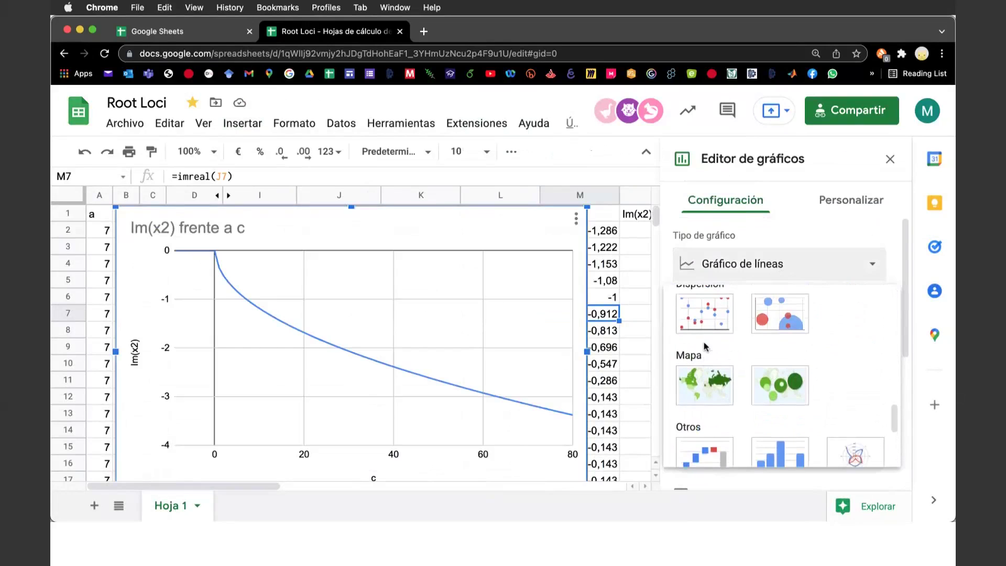
Switch the chart to Gráfico de dispersión and review the Eje X column options.
click(703, 325)
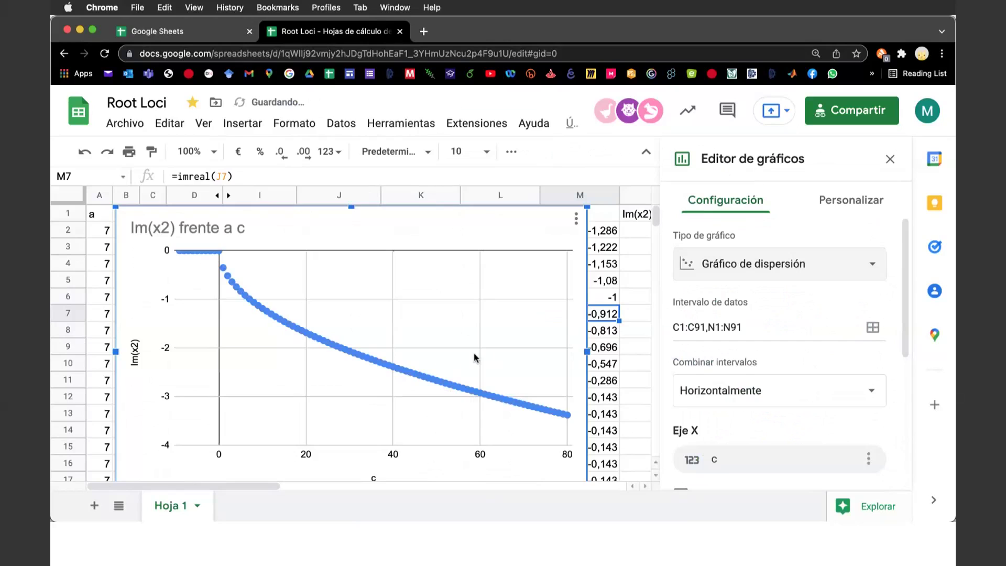
scroll(807, 325, down, 2)
scroll(807, 325, up, 2)
scroll(744, 299, down, 3)
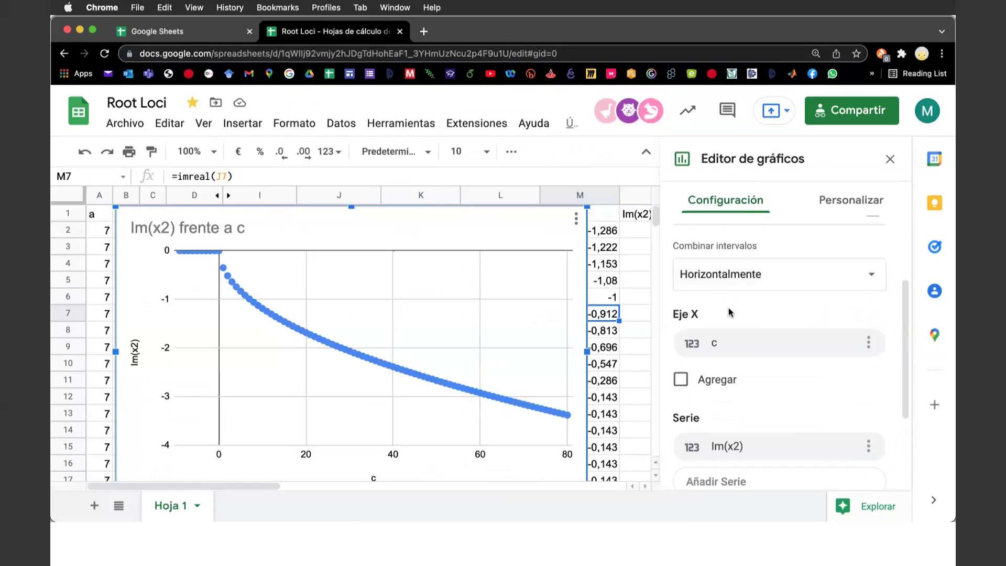
click(711, 350)
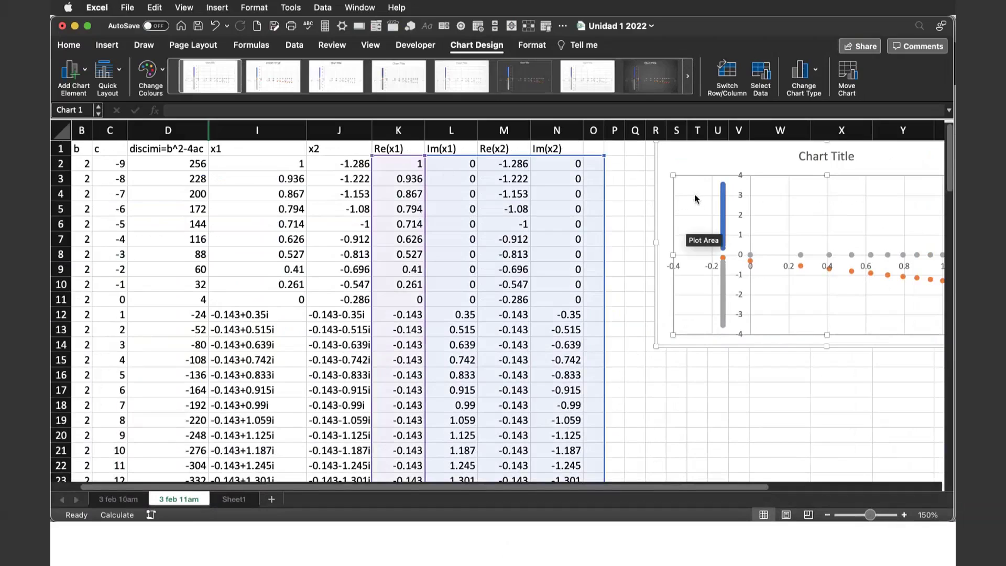
Select the whole Excel Chart 1, then close the Google Sheets Eje X choices unchanged.
click(693, 165)
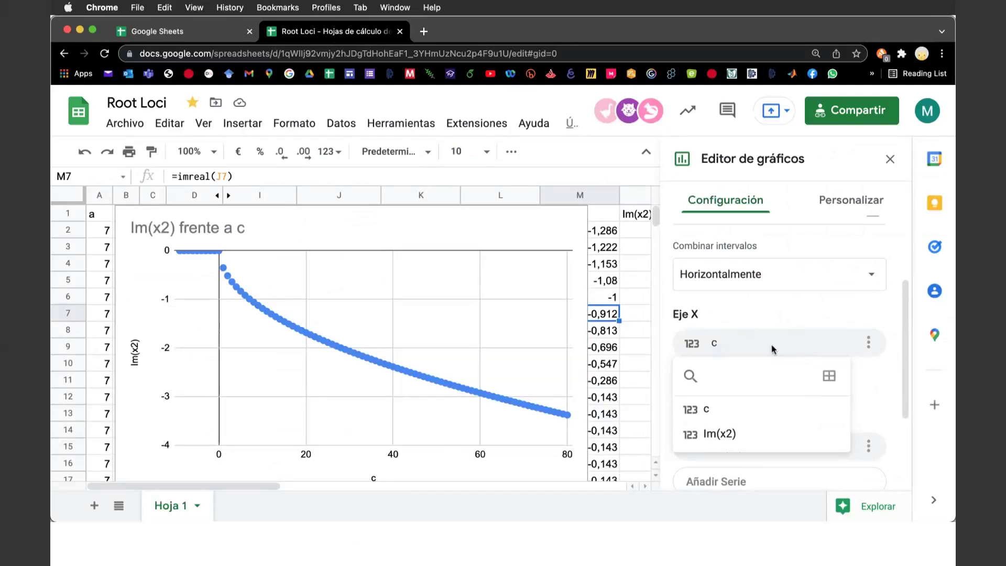
click(772, 349)
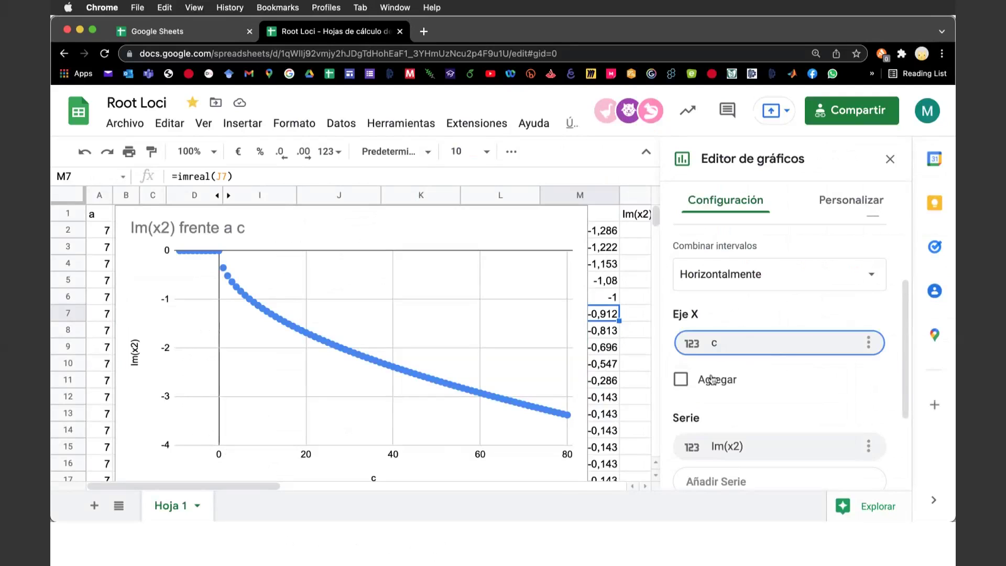
Close the Editor de gráficos panel and deselect the Im(x2) frente a c chart at cell O2.
scroll(794, 406, down, 2)
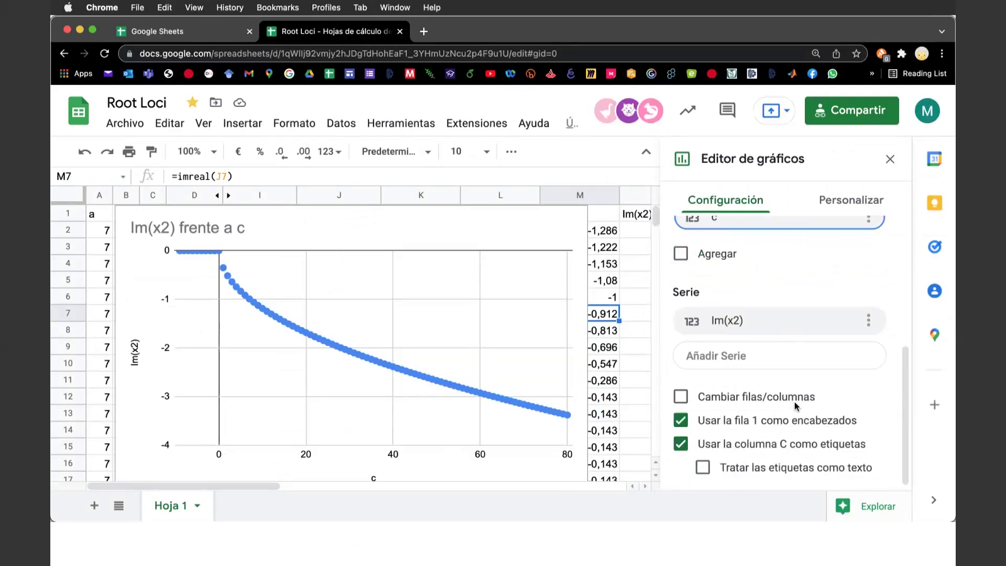
scroll(755, 336, up, 5)
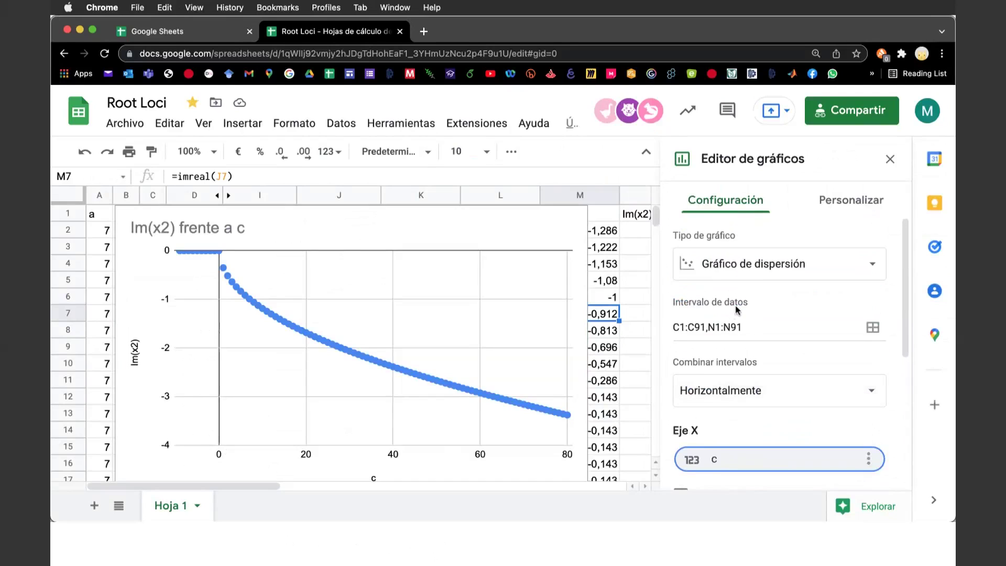
click(891, 161)
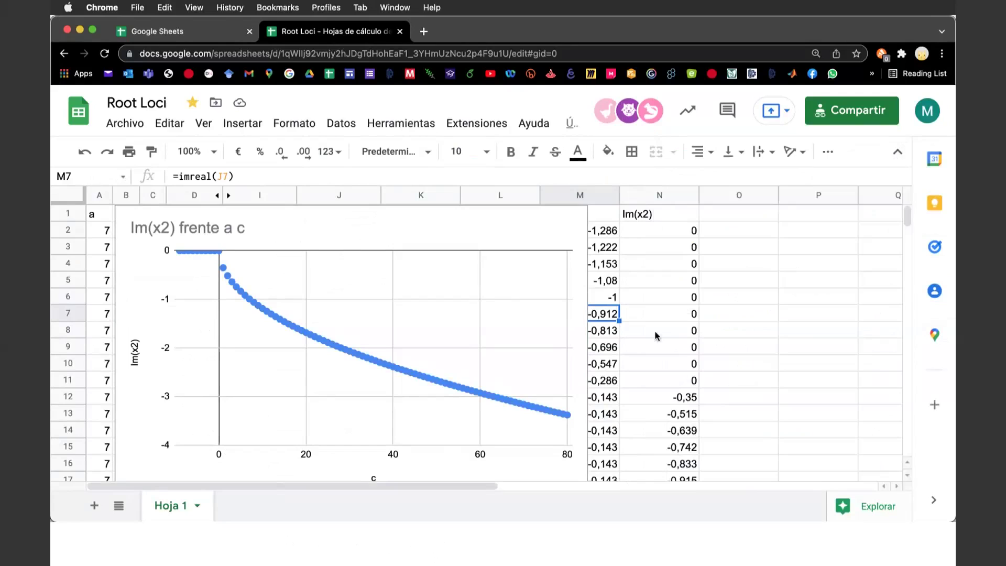
click(222, 221)
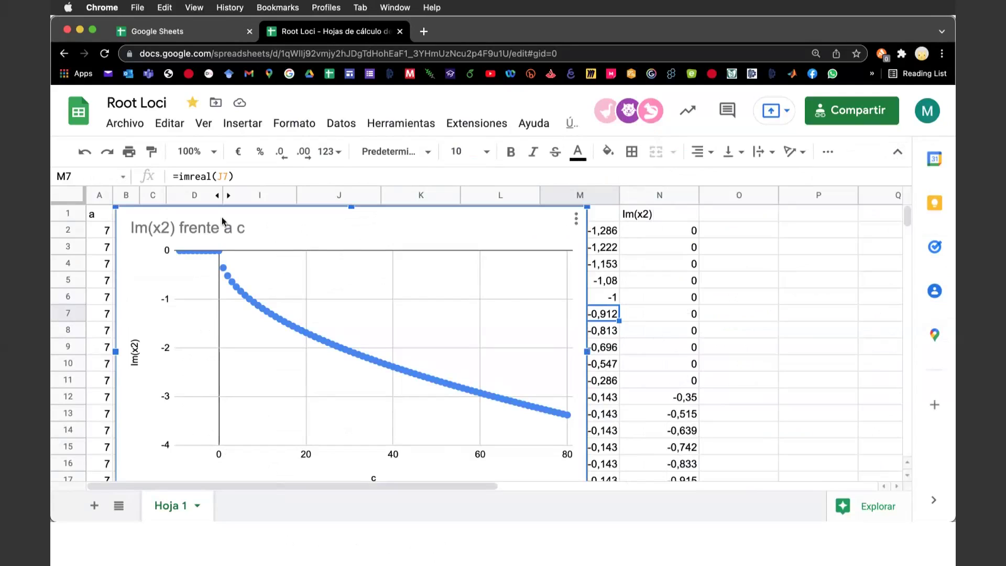
click(761, 233)
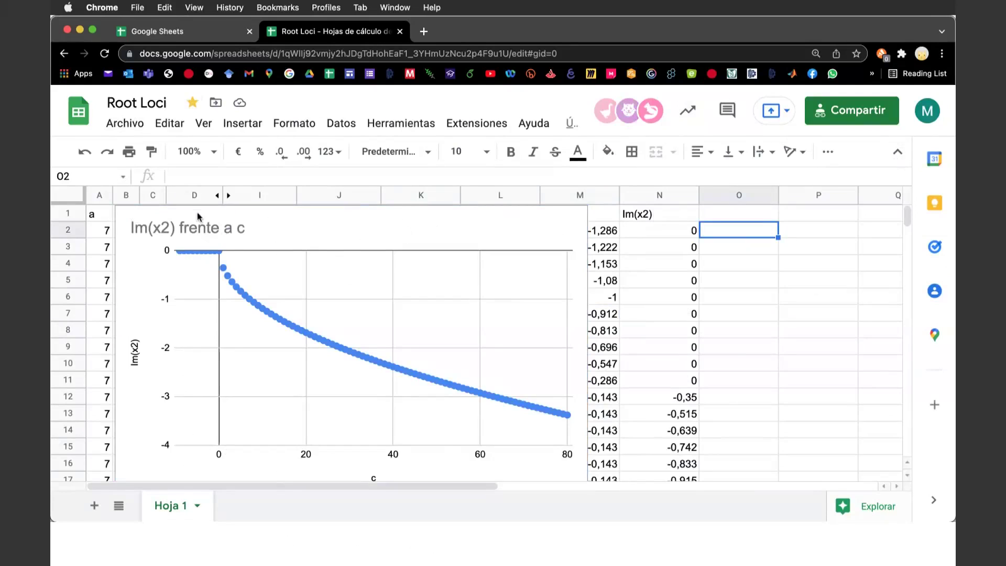
Remove the trial Im(x2) scatter chart from the Root Loci sheet with Eliminar gráfico.
click(198, 212)
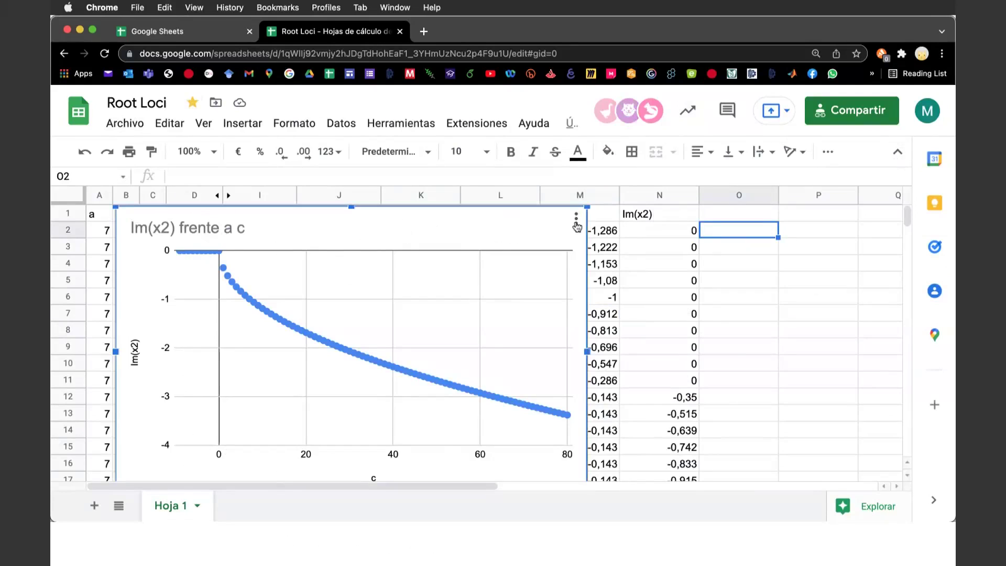
click(576, 220)
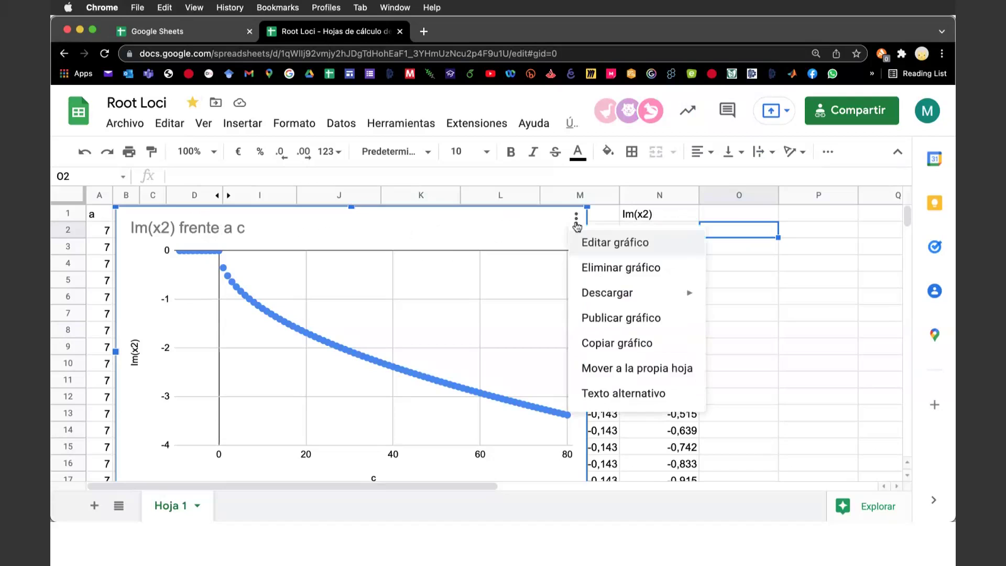
click(640, 268)
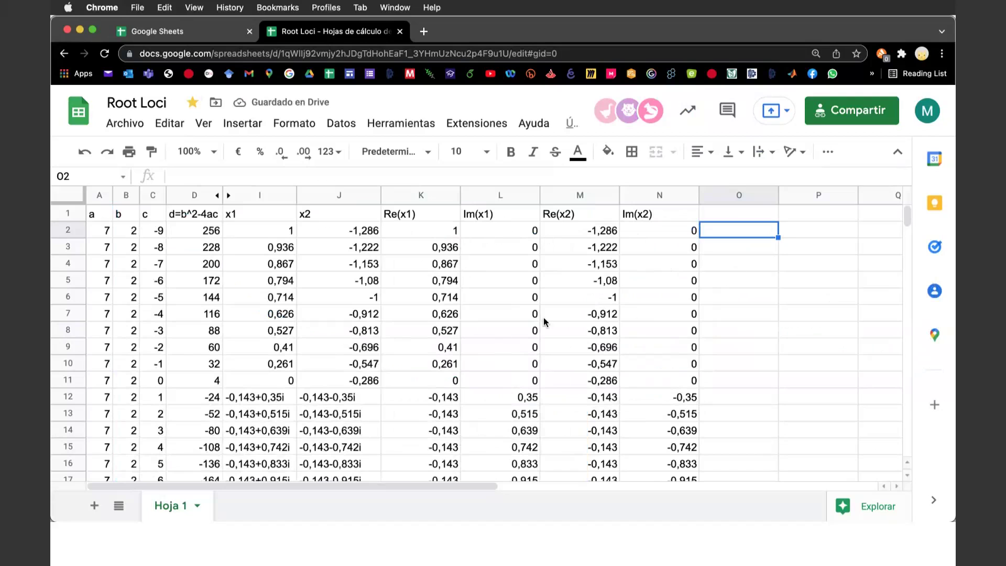
click(505, 554)
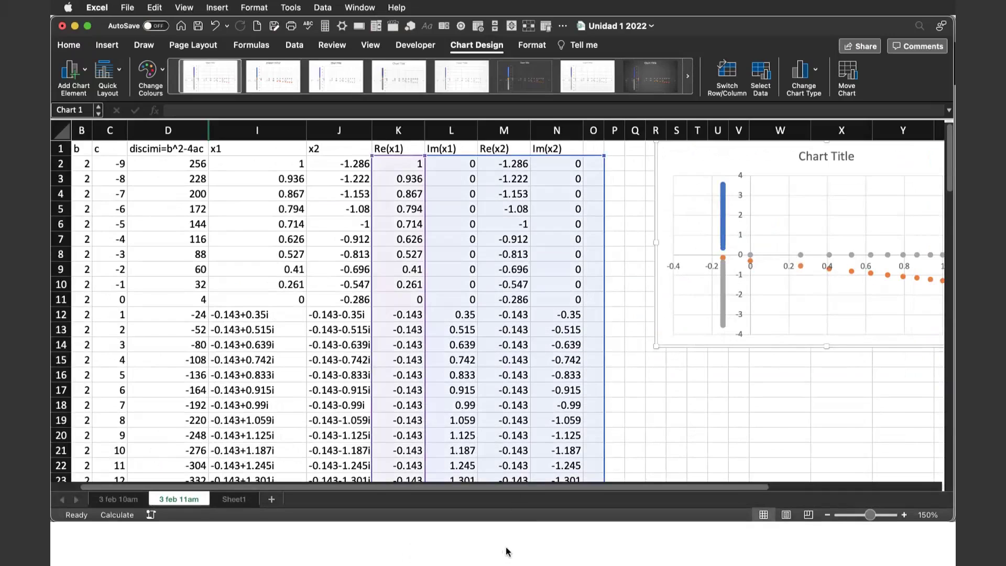
click(281, 545)
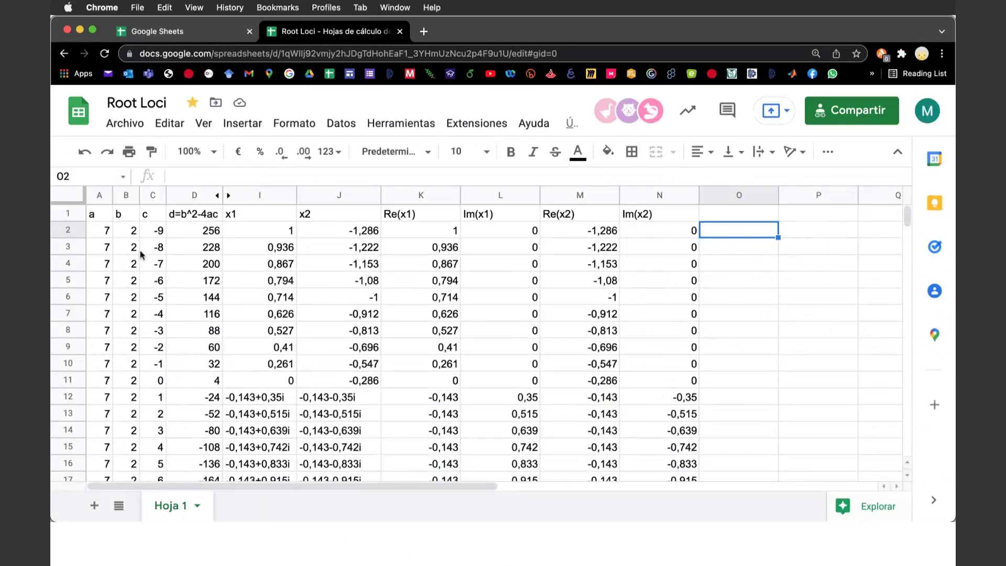